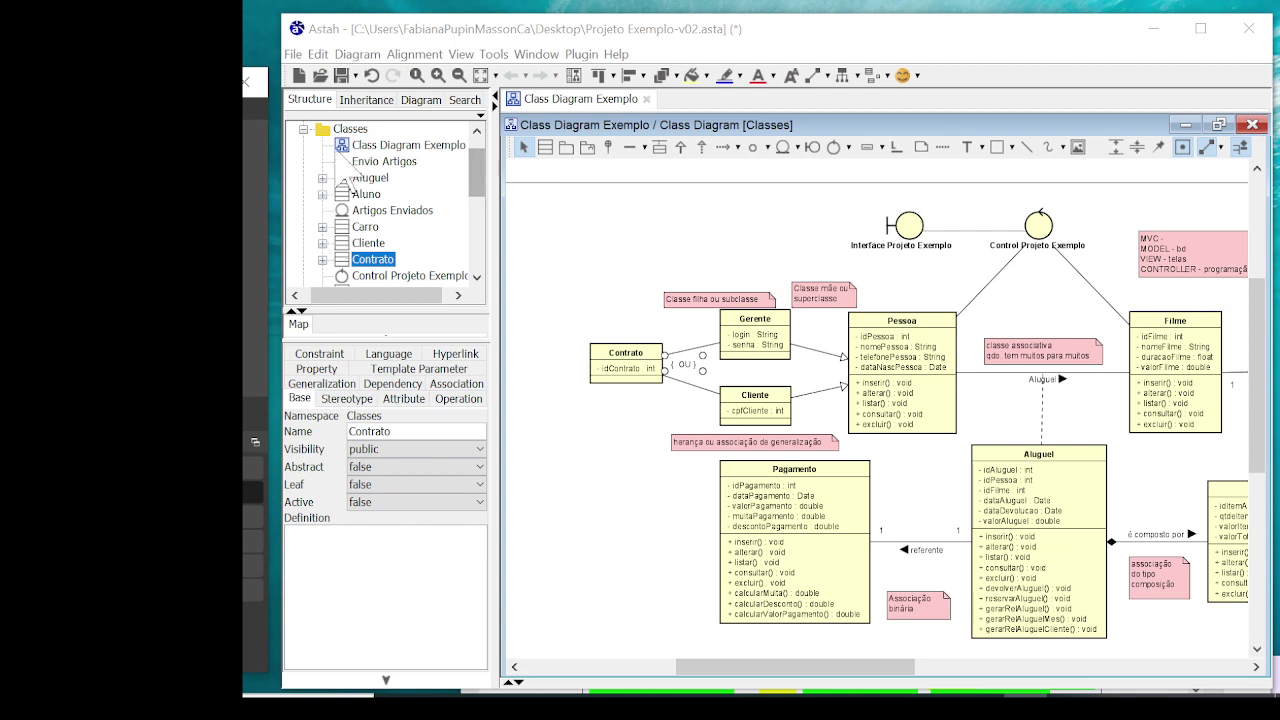
# Review the Class Diagram Exemplo in the Classes package, including the MVC note beside the boundary and control elements
pyautogui.click(304, 129)
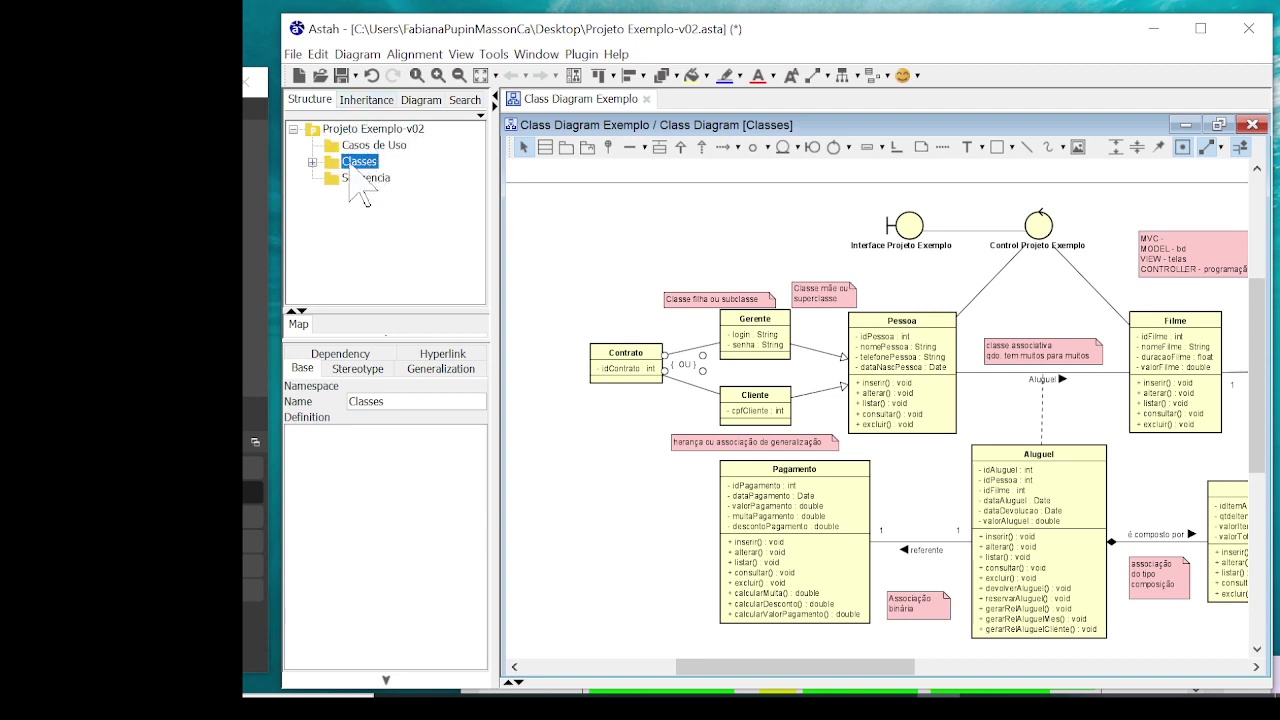
pyautogui.click(312, 161)
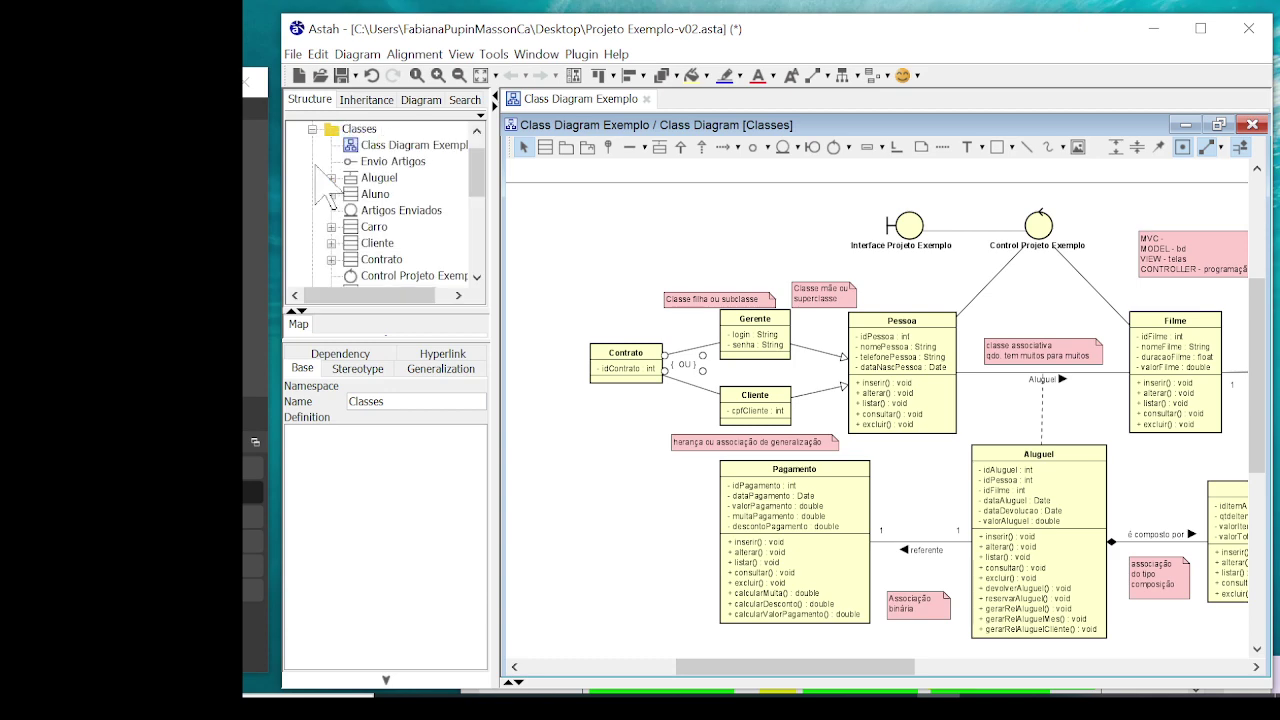
pyautogui.click(645, 243)
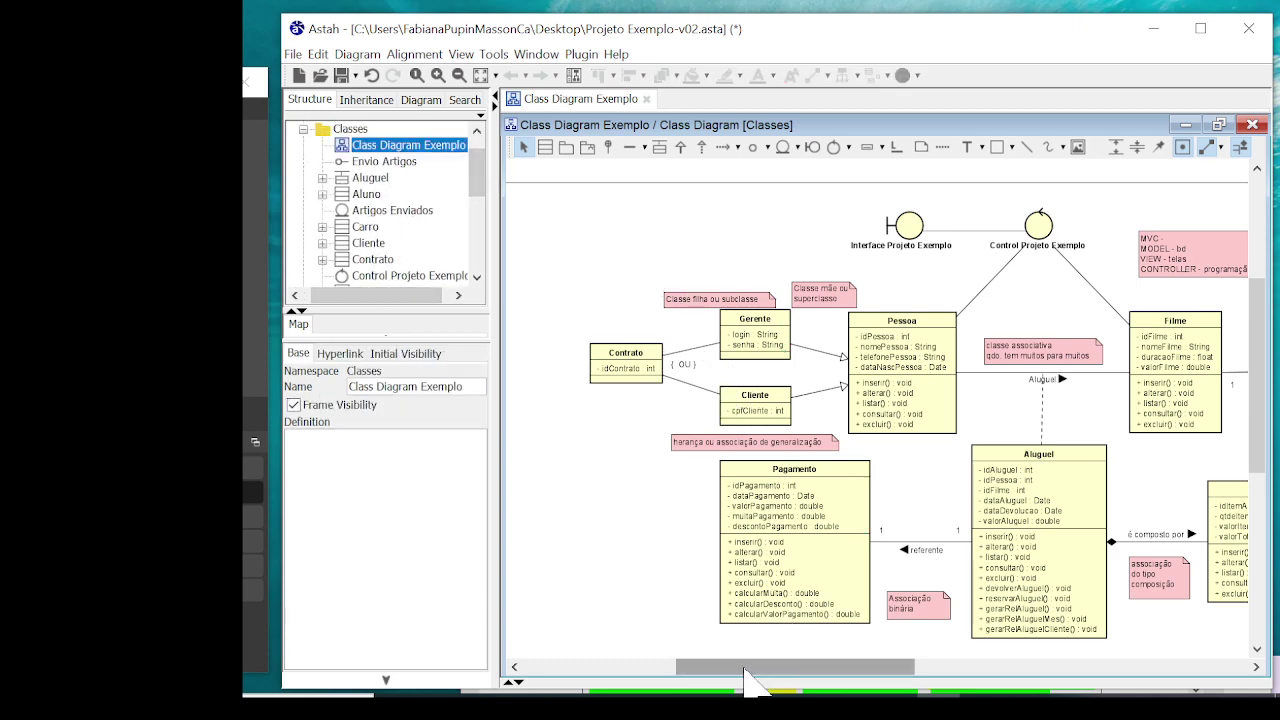
pyautogui.moveTo(760, 667); pyautogui.dragTo(810, 667)
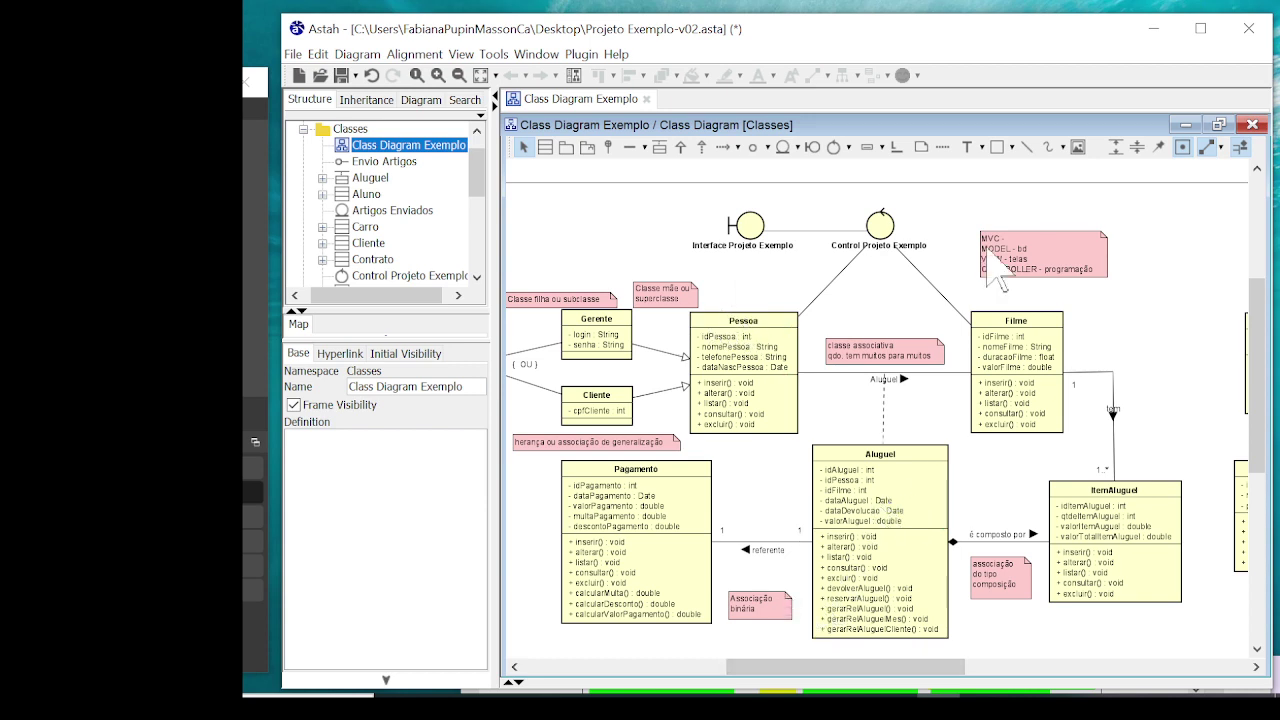
pyautogui.moveTo(1040, 255); pyautogui.dragTo(1040, 262)
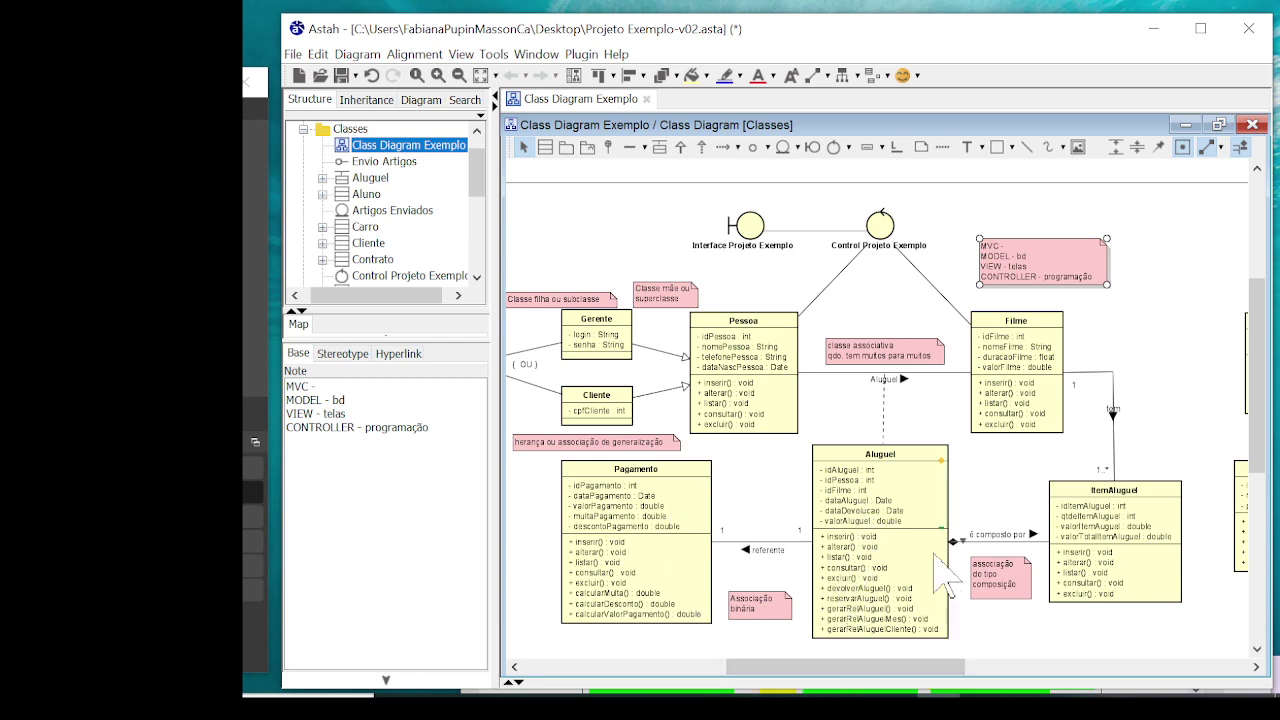
pyautogui.moveTo(918, 676); pyautogui.dragTo(851, 676)
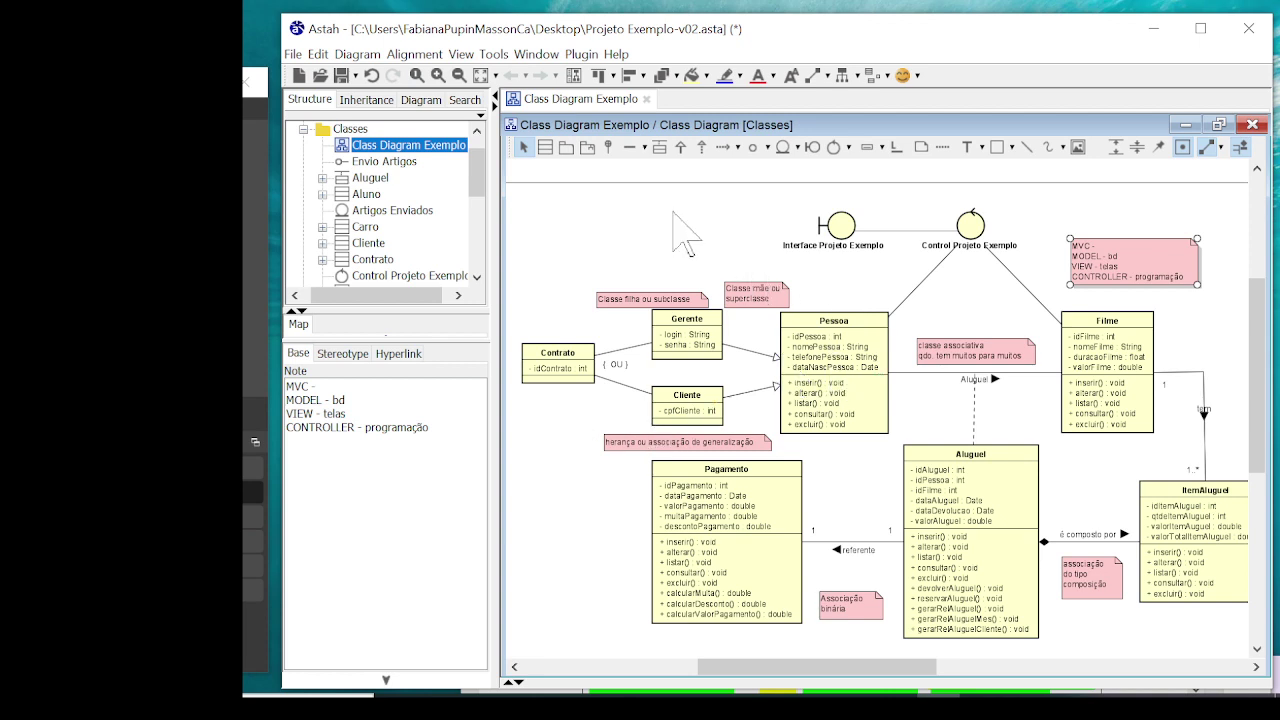
# Switch to the DOCUMENTAÇÃO DE PROJETO EM UML PDF in Acrobat Reader and read from its title through the Visão Geral do Sistema section
pyautogui.click(962, 694)
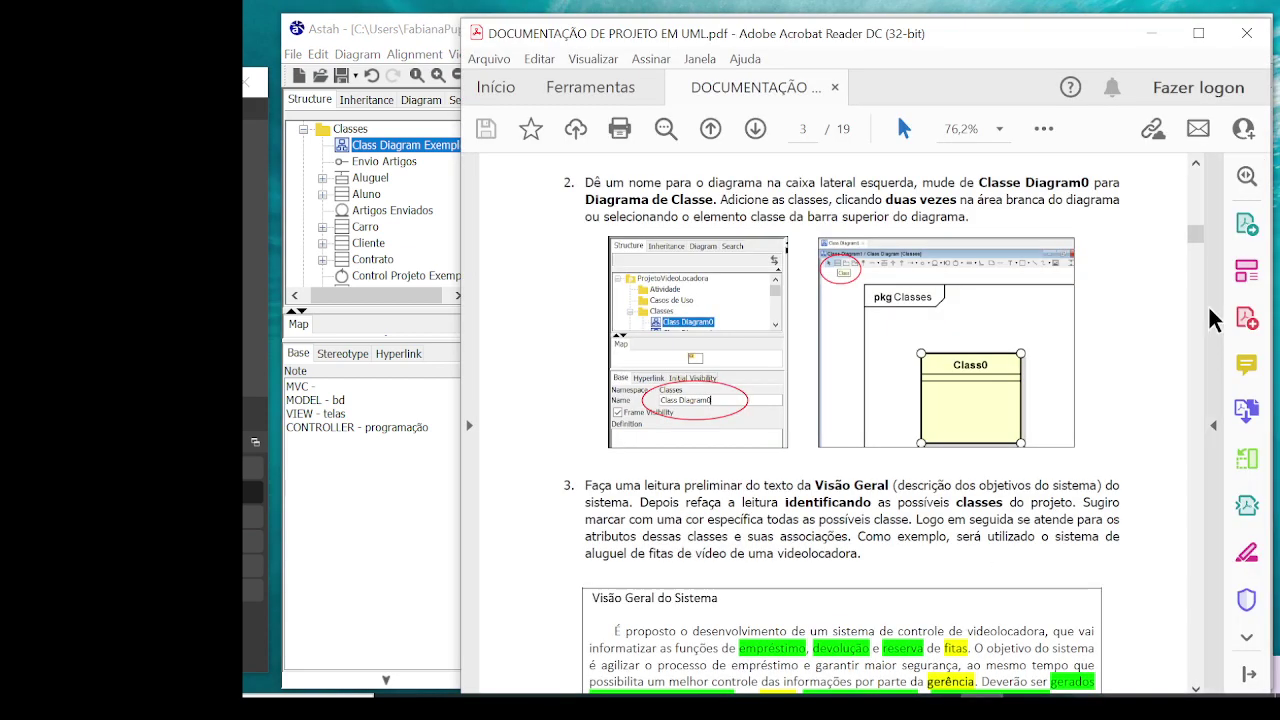
pyautogui.moveTo(1200, 238); pyautogui.dragTo(1196, 176)
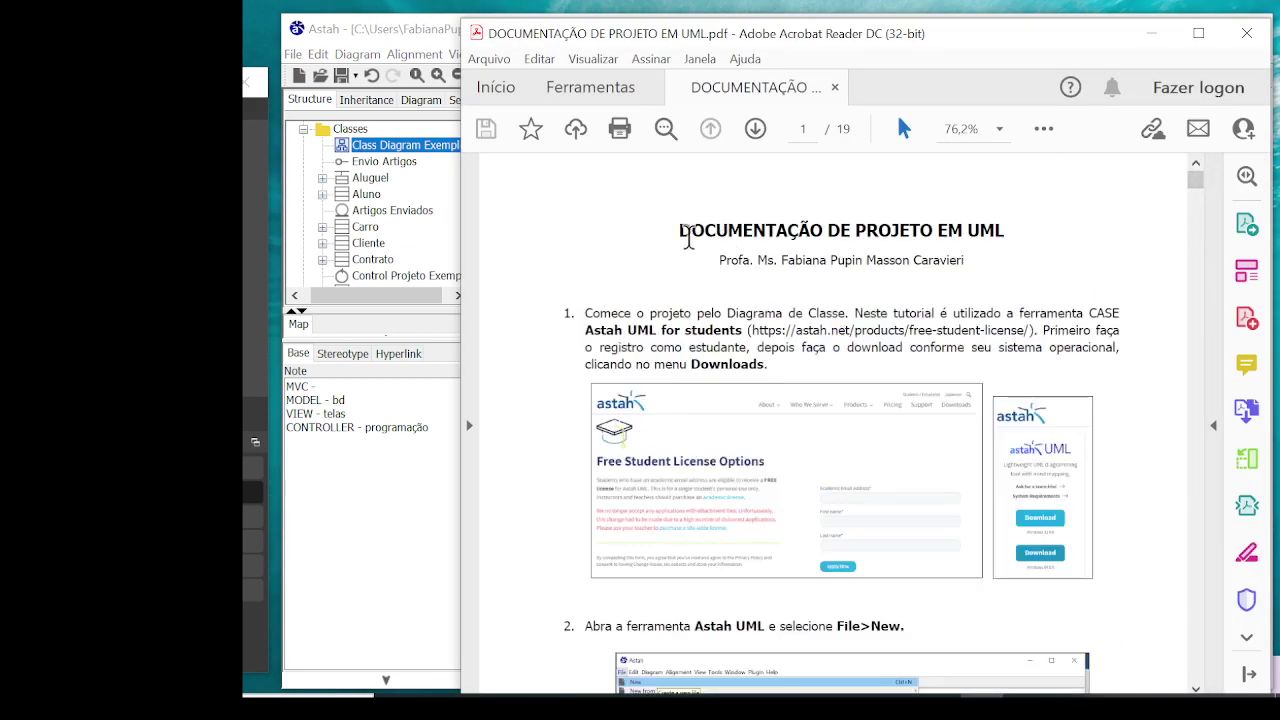
pyautogui.moveTo(679, 230); pyautogui.dragTo(1014, 220)
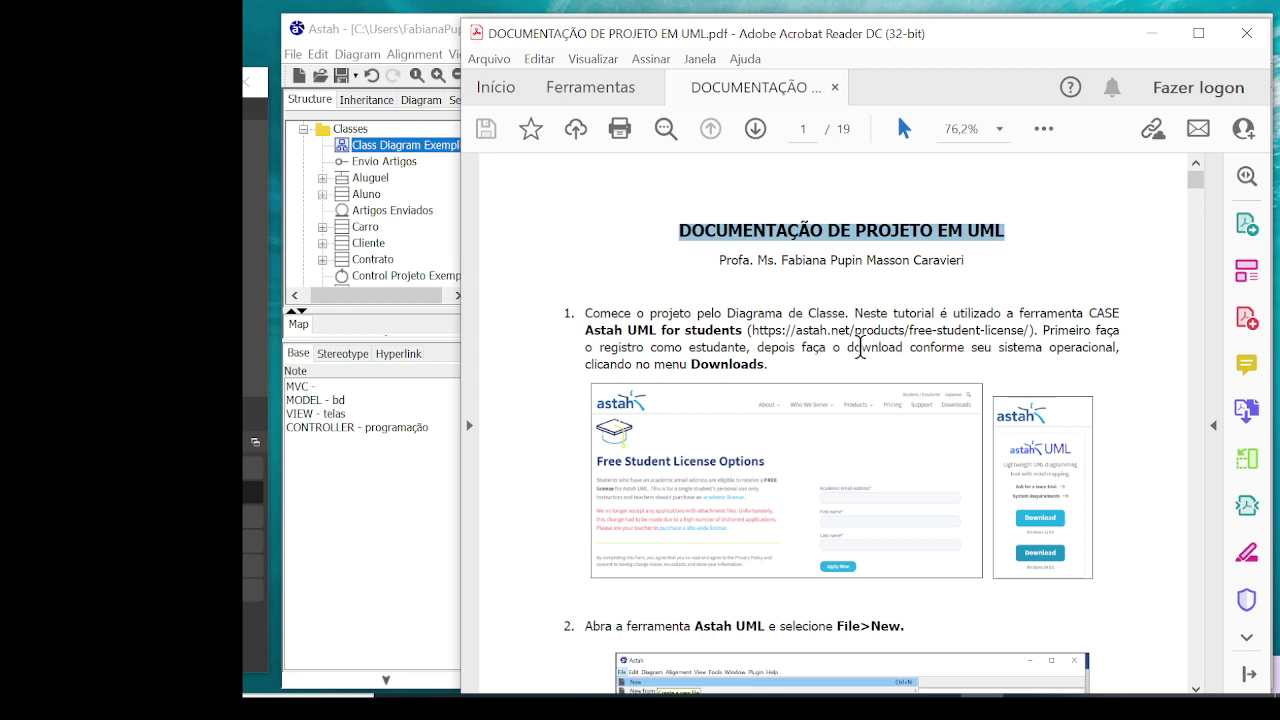
pyautogui.scroll(-5, 862, 350)
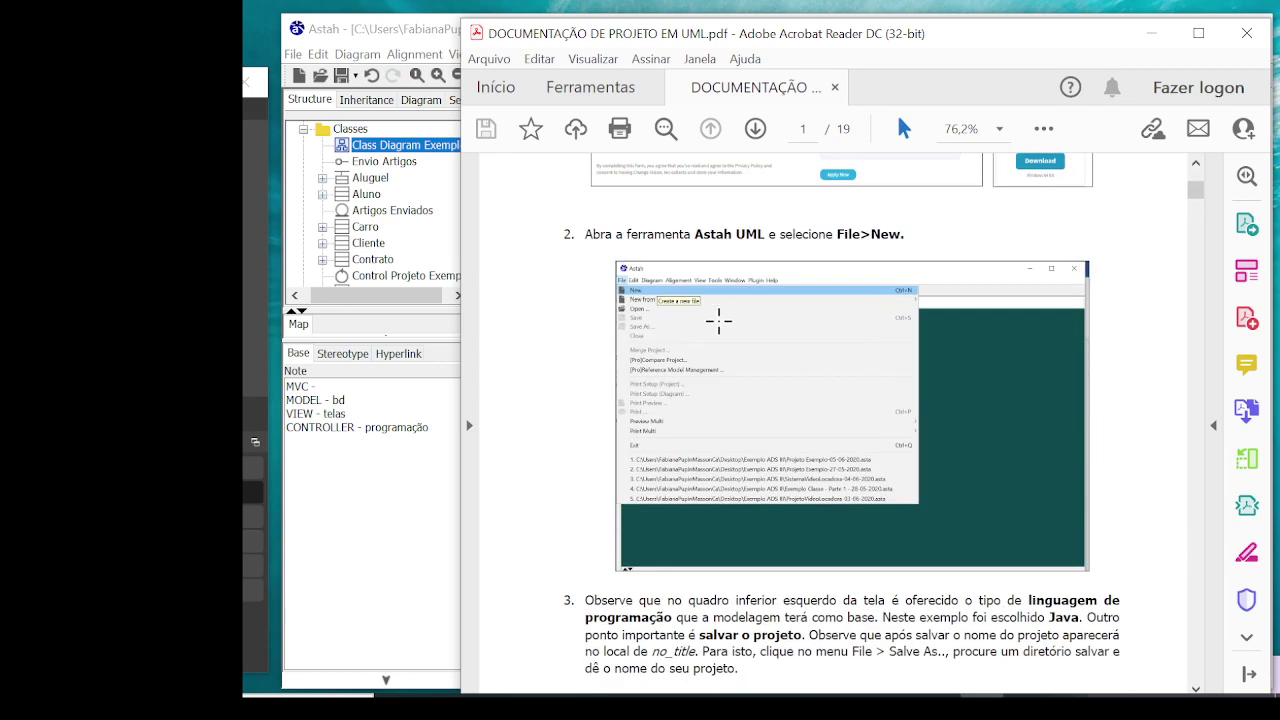
pyautogui.scroll(-6, 718, 322)
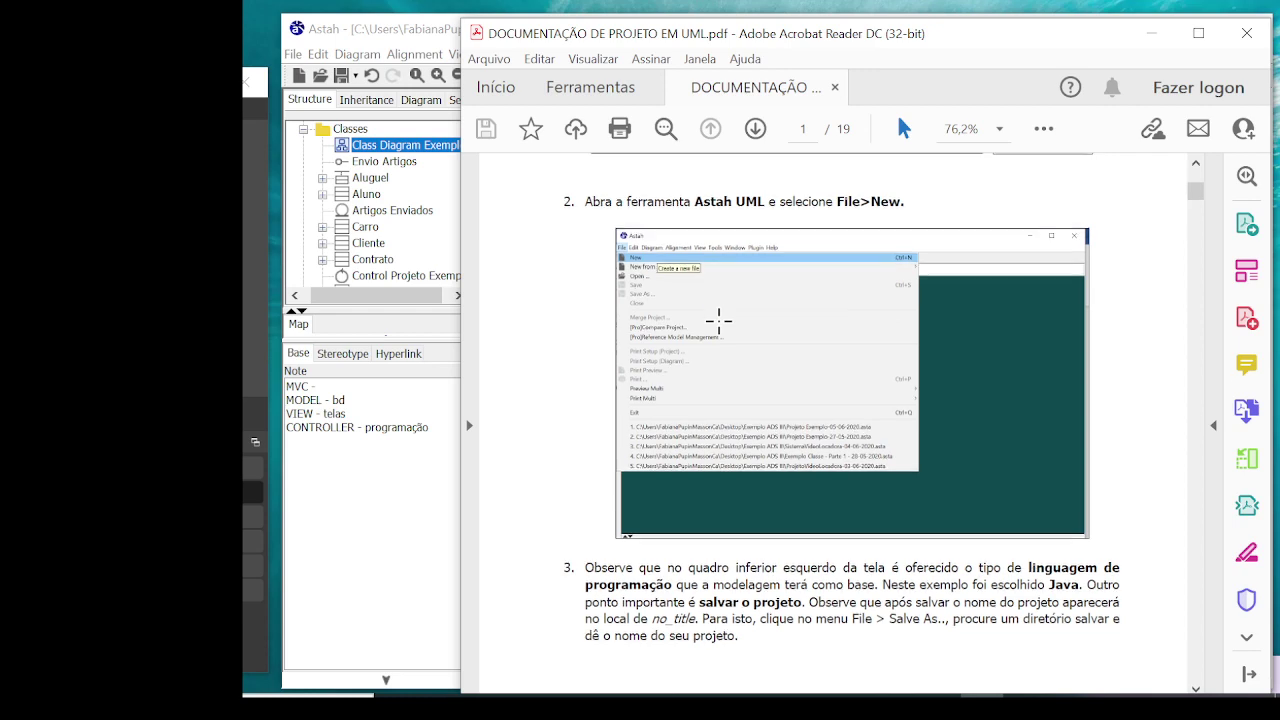
pyautogui.scroll(-10, 710, 338)
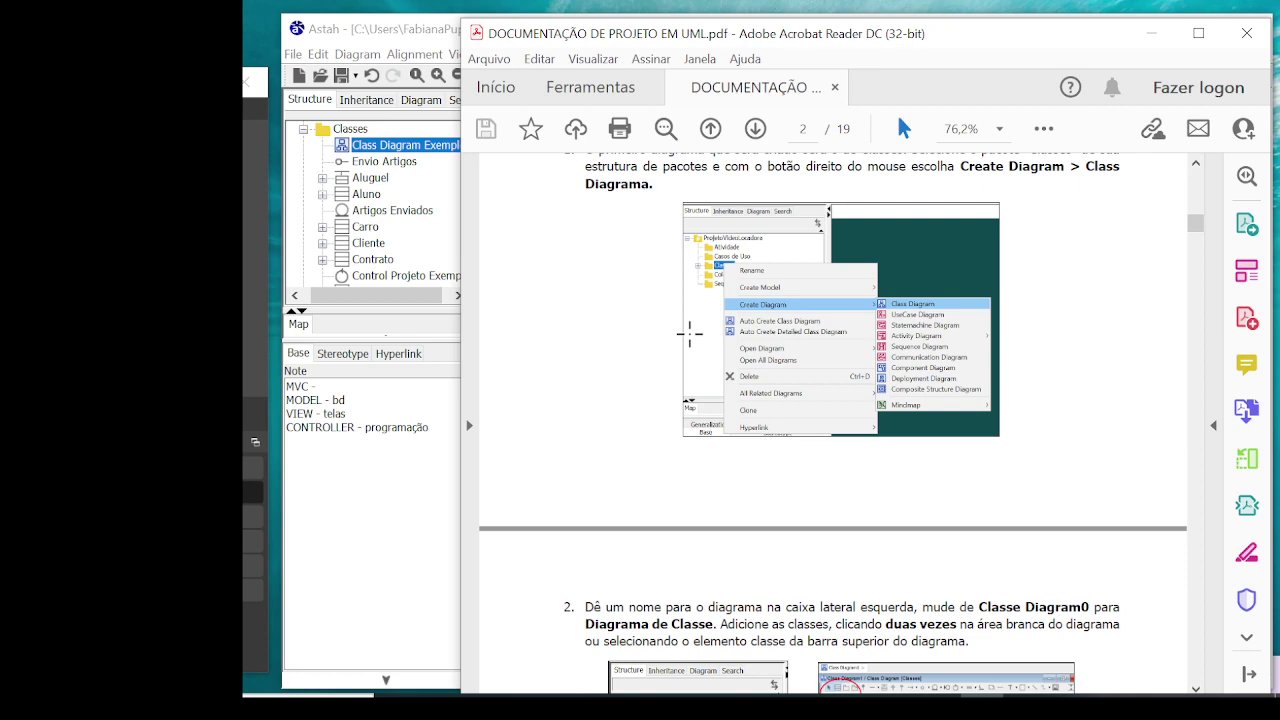
pyautogui.scroll(-10, 689, 333)
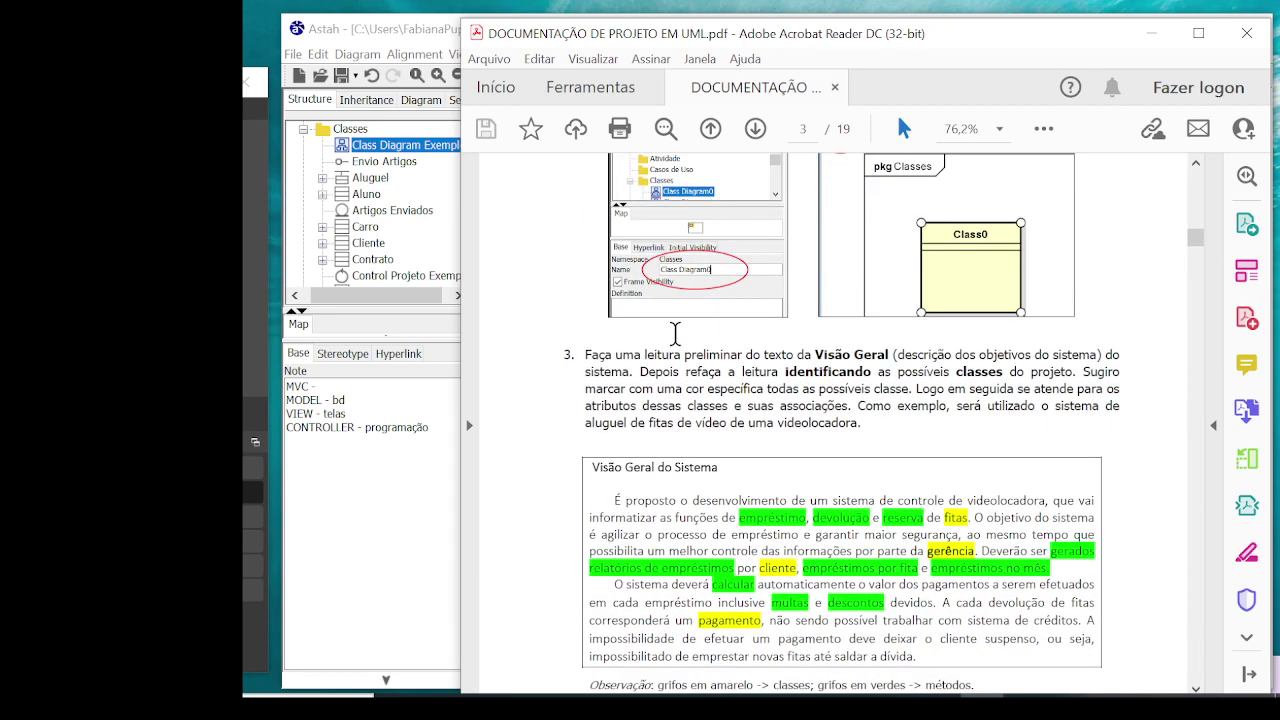
pyautogui.scroll(-2, 675, 333)
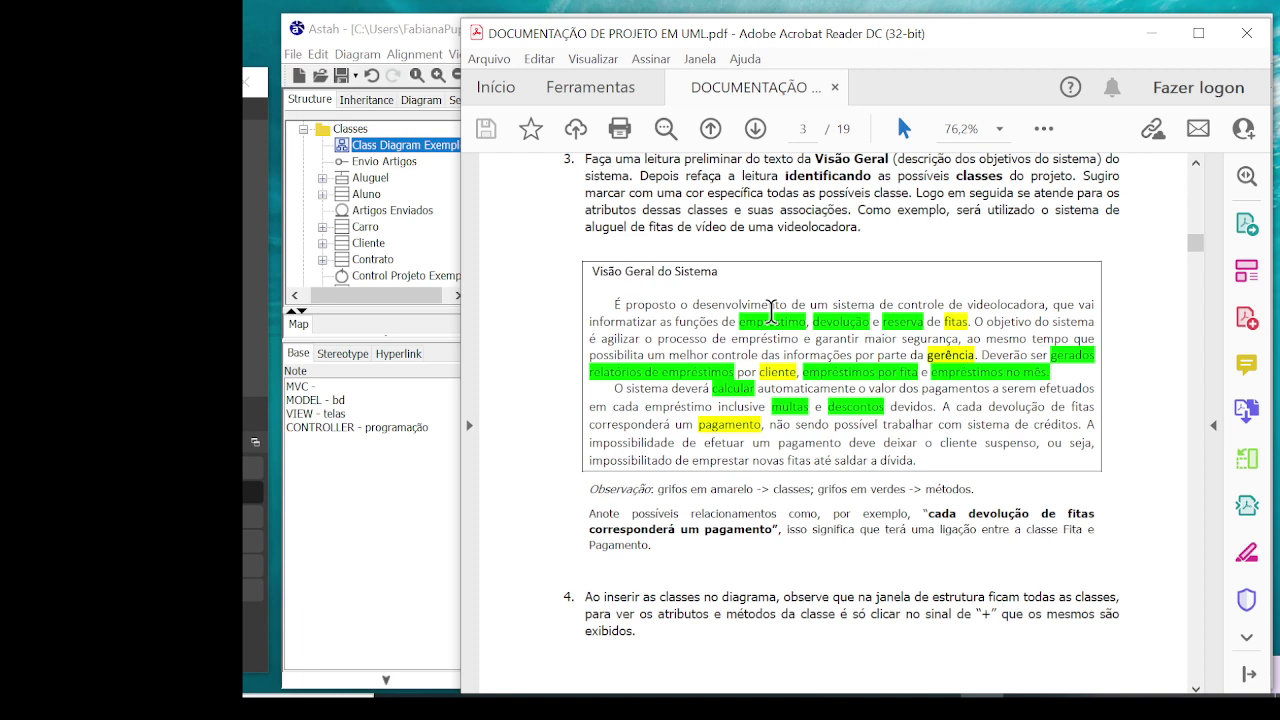
# Return to the class diagram in Astah and examine the Aluguel class's attributes and methods up close
pyautogui.click(383, 514)
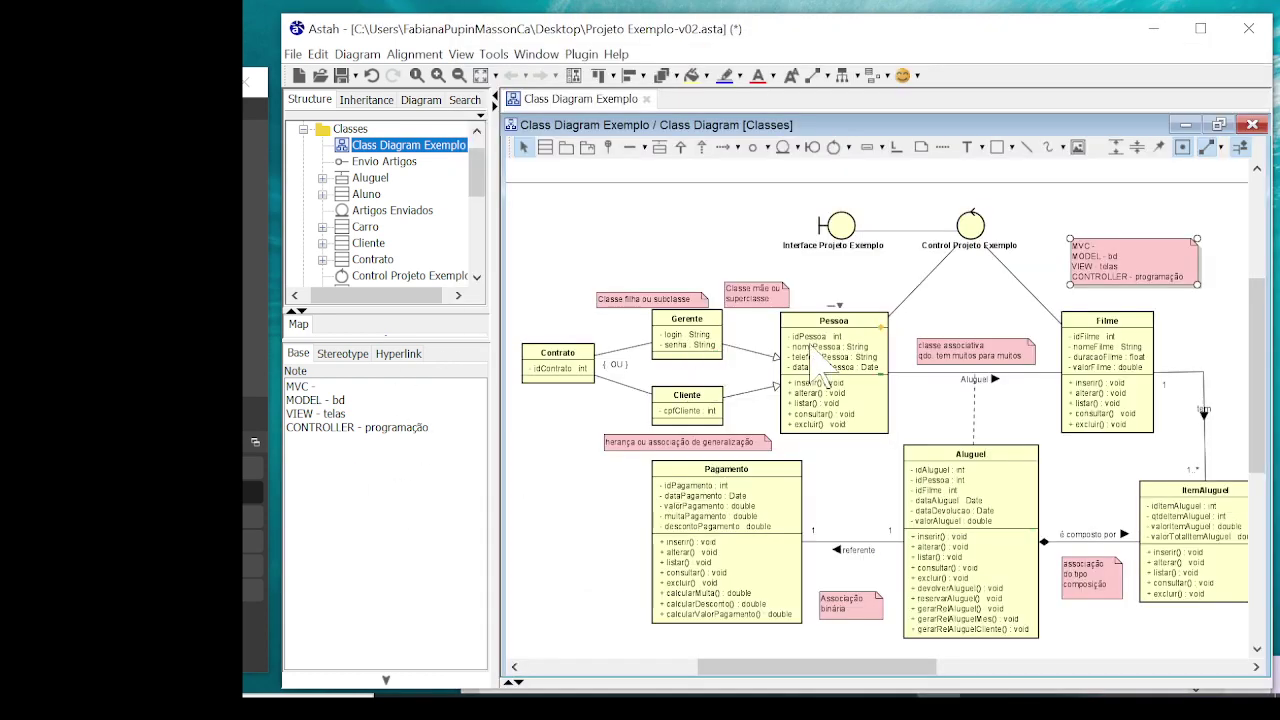
pyautogui.click(849, 369)
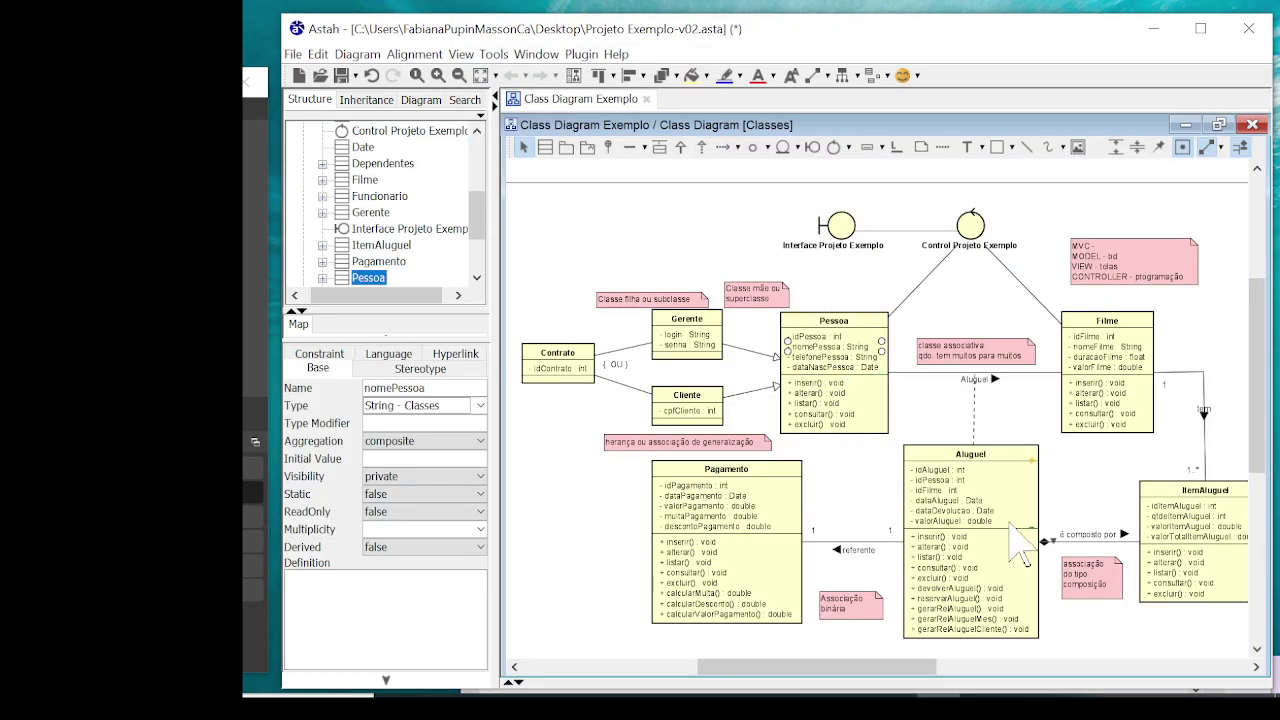
pyautogui.scroll(3, 1010, 525)
pyautogui.scroll(-1, 983, 432)
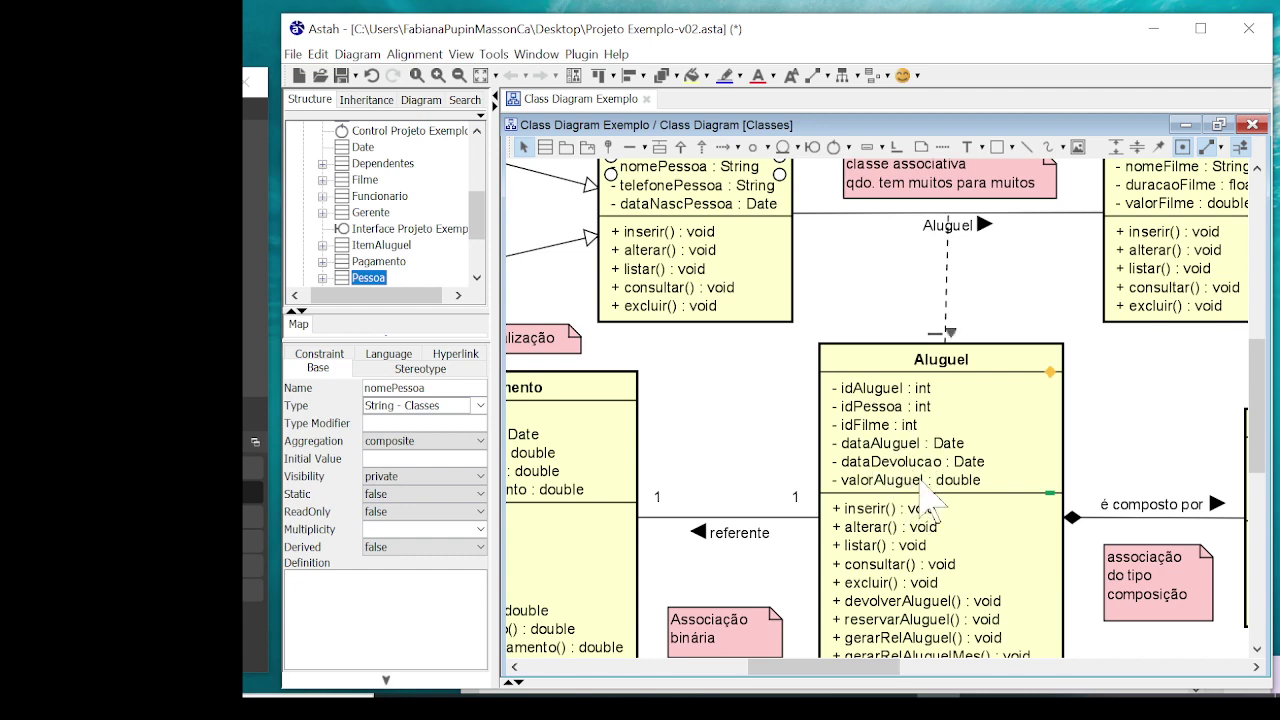
pyautogui.moveTo(1257, 380); pyautogui.dragTo(1258, 420)
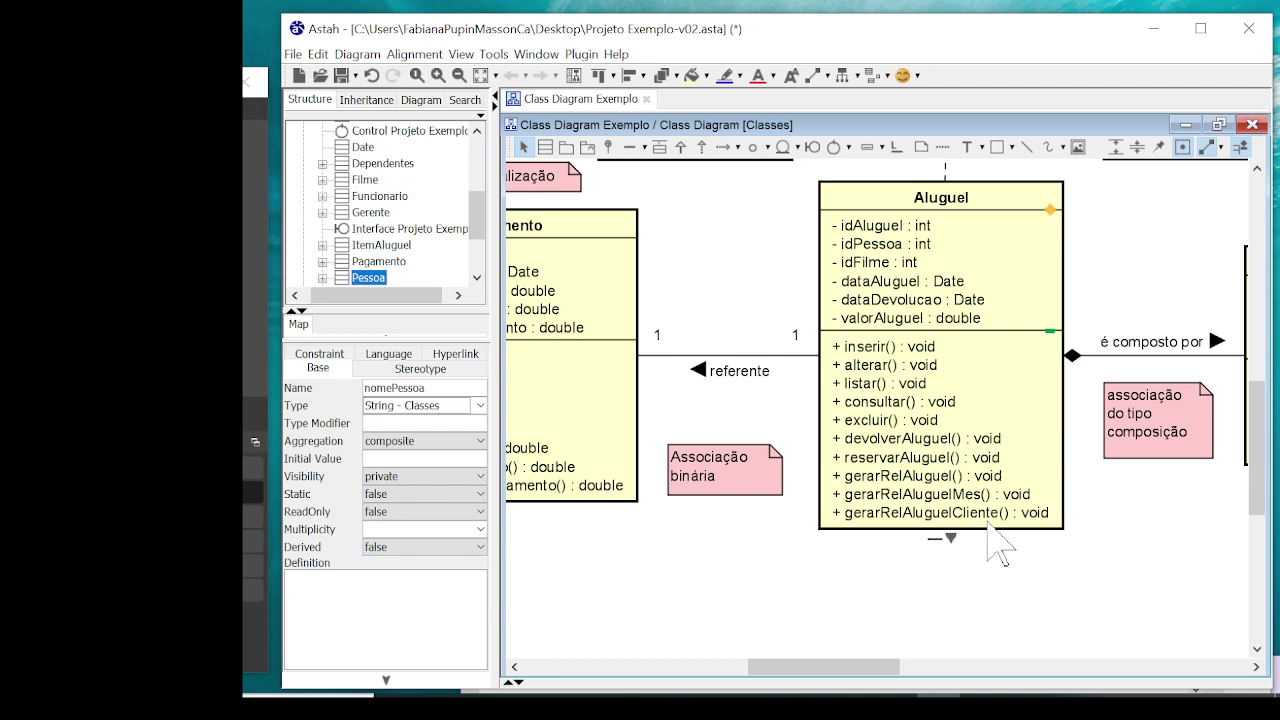
# Switch back to the PDF in Acrobat Reader and read the Diagrama de Casos de Uso section, covering actors and the Geral use case diagram
pyautogui.hotkey('alt', 'Tab')
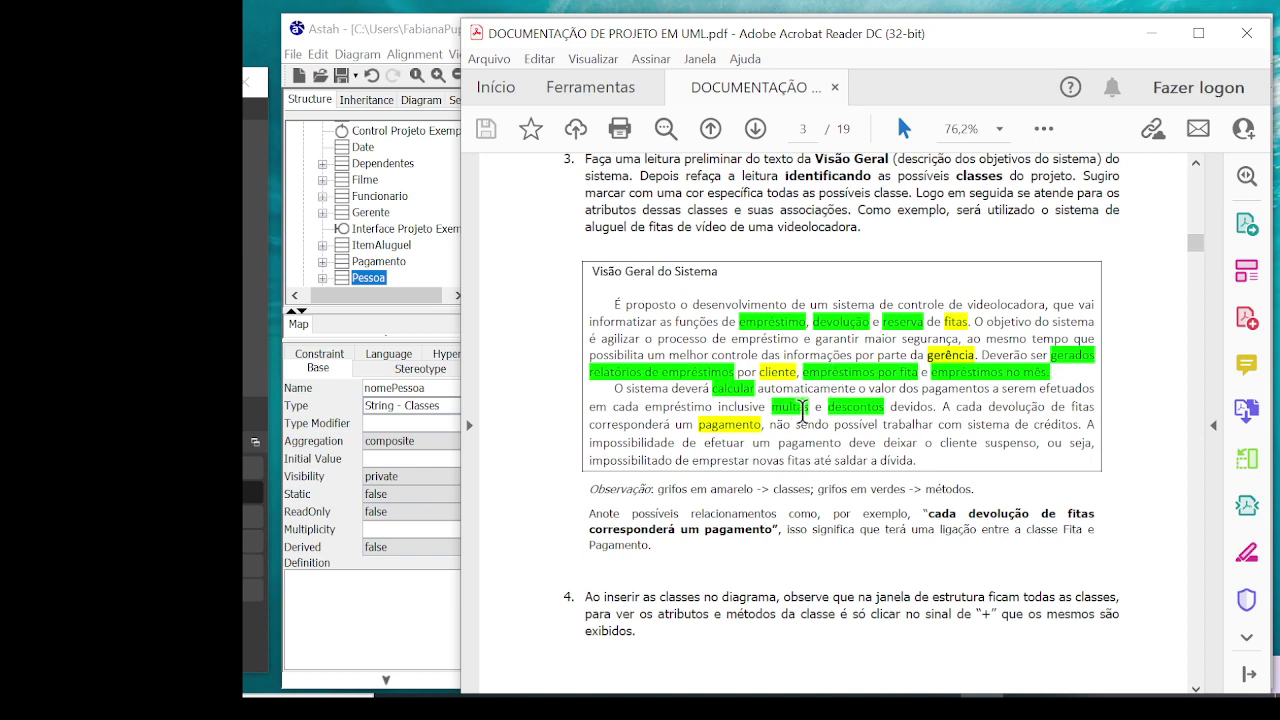
pyautogui.scroll(-2, 812, 390)
pyautogui.scroll(-12, 815, 390)
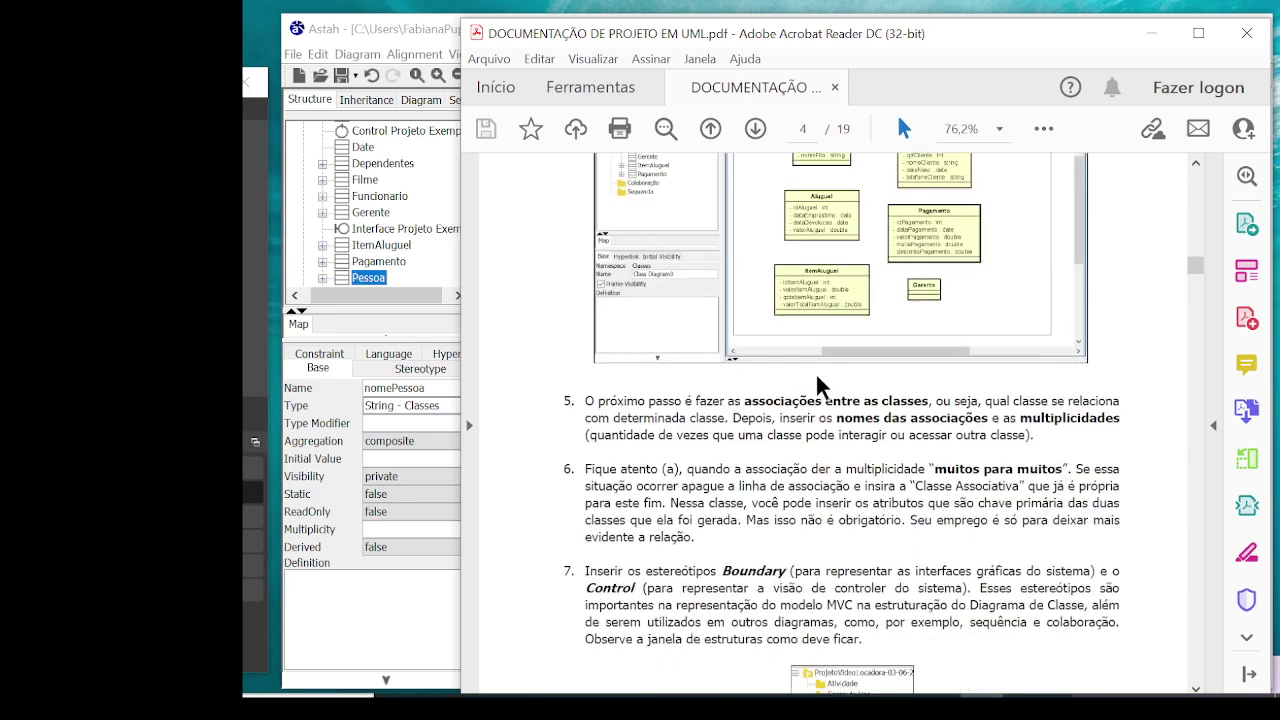
pyautogui.scroll(-10, 905, 315)
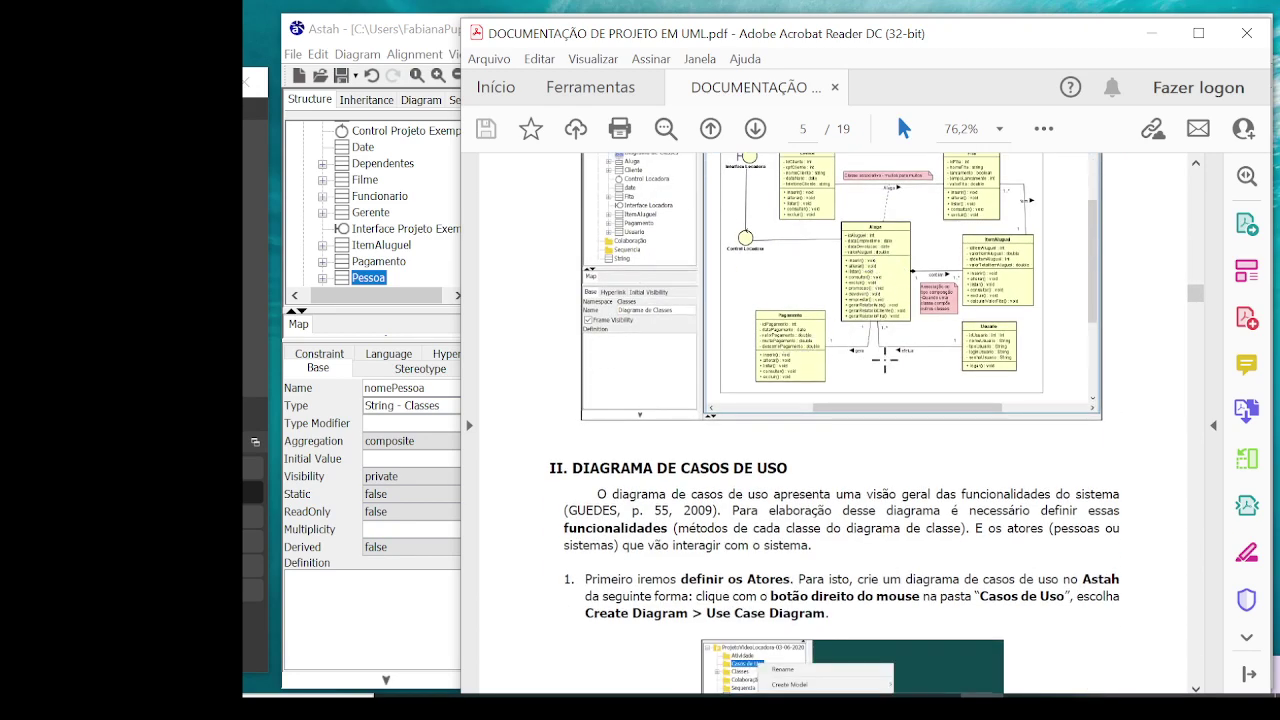
pyautogui.scroll(-3, 884, 362)
pyautogui.moveTo(573, 272); pyautogui.dragTo(800, 274)
pyautogui.scroll(-1, 1043, 326)
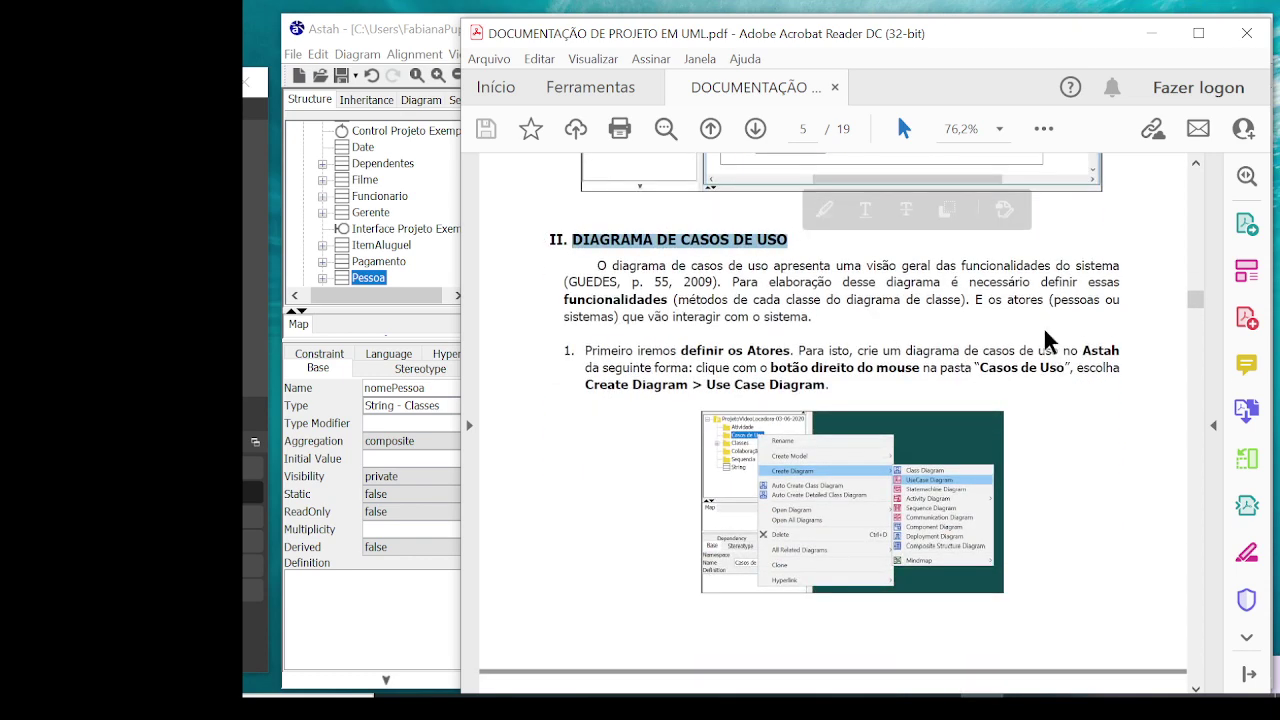
pyautogui.scroll(-5, 1046, 340)
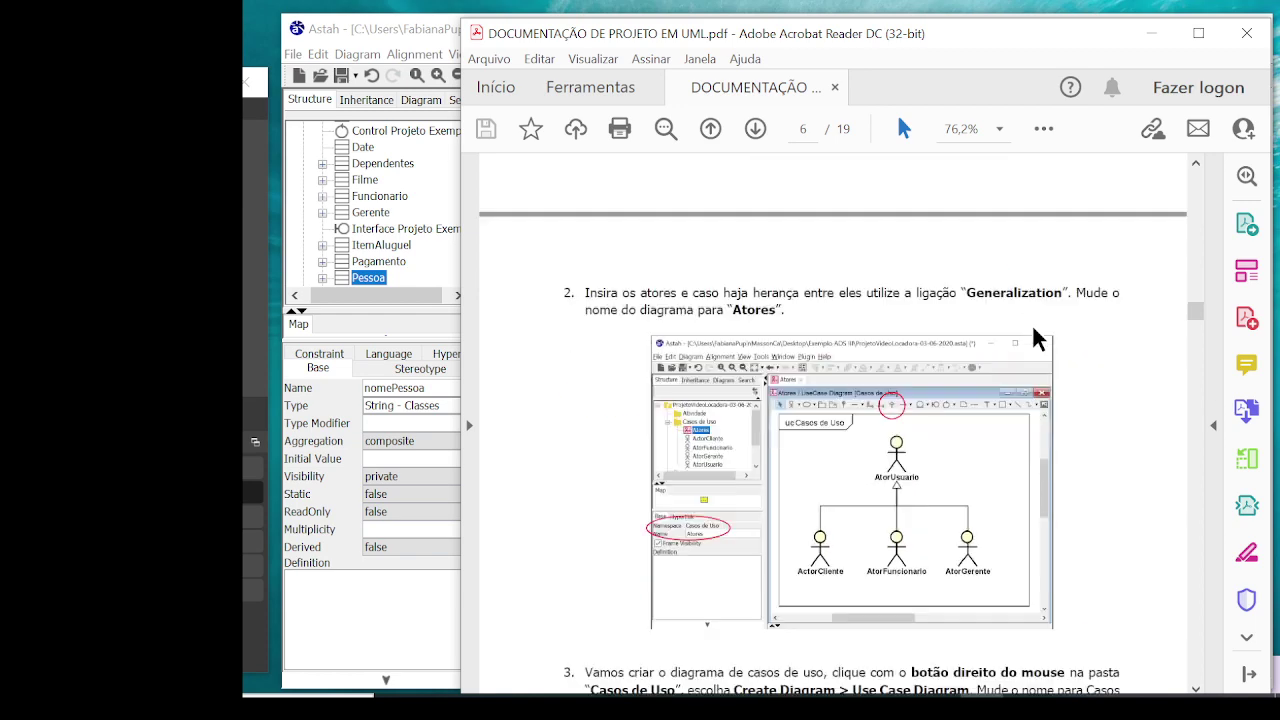
pyautogui.scroll(-2, 1037, 340)
pyautogui.scroll(-2, 1032, 324)
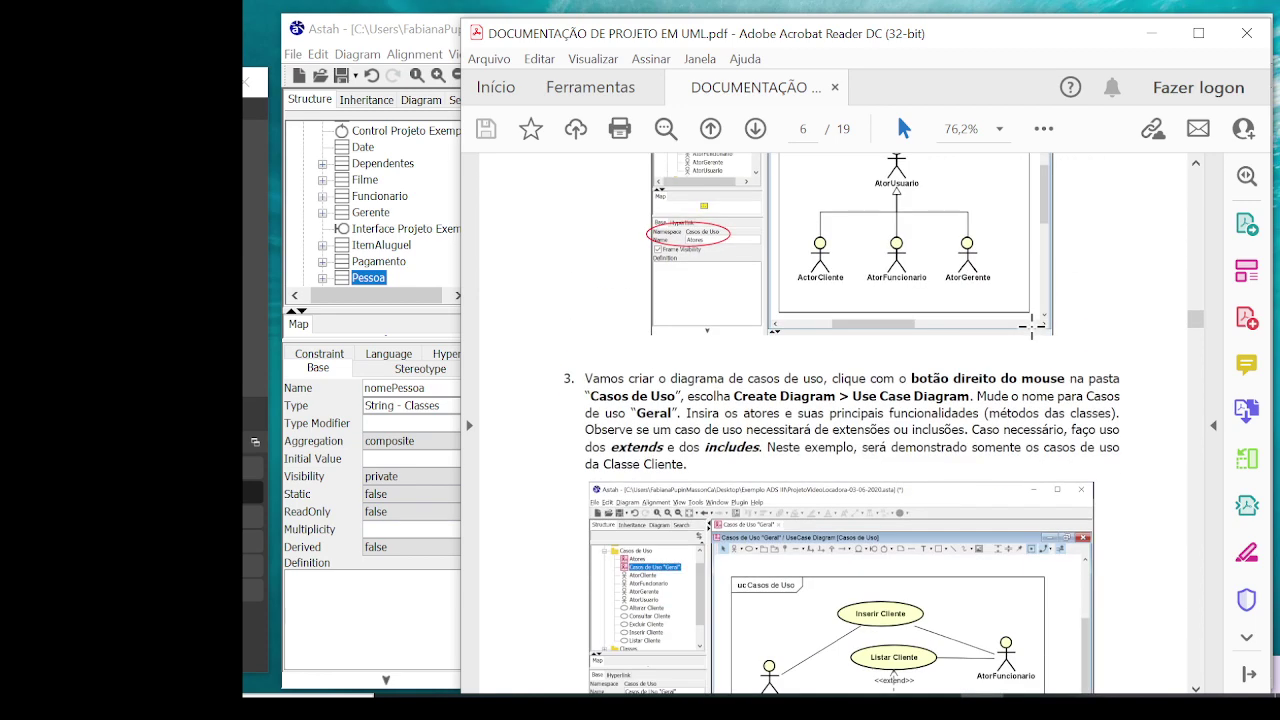
# Return to Astah and examine the inserir method of the Aluguel class
pyautogui.click(337, 591)
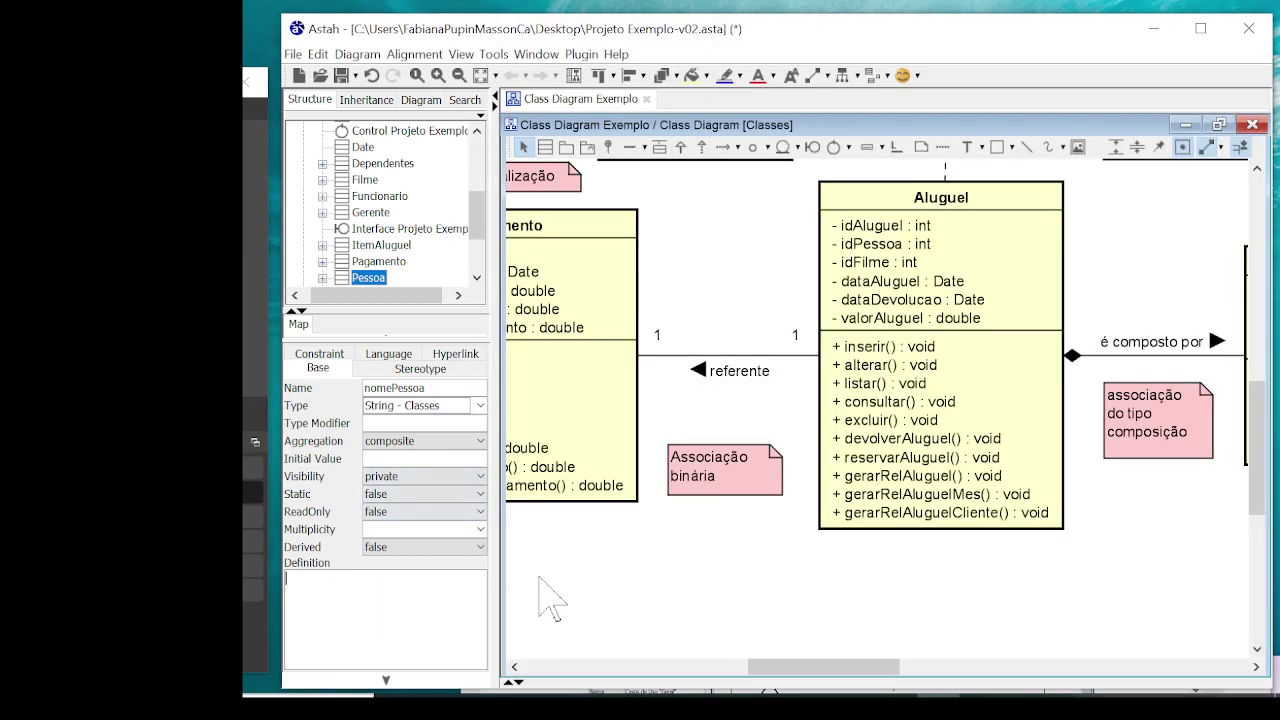
pyautogui.click(876, 346)
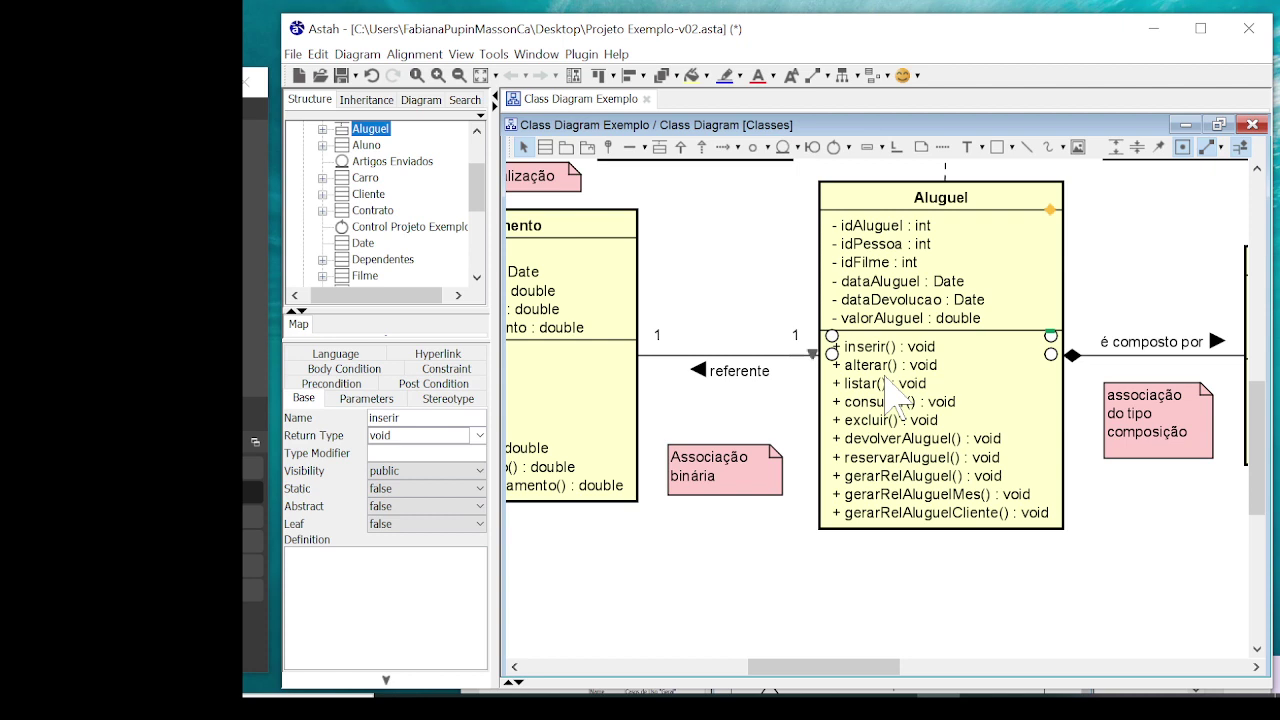
# Create a UseCase Diagram inside the Casos de Uso package of the project
pyautogui.scroll(2, 440, 178)
pyautogui.click(311, 161)
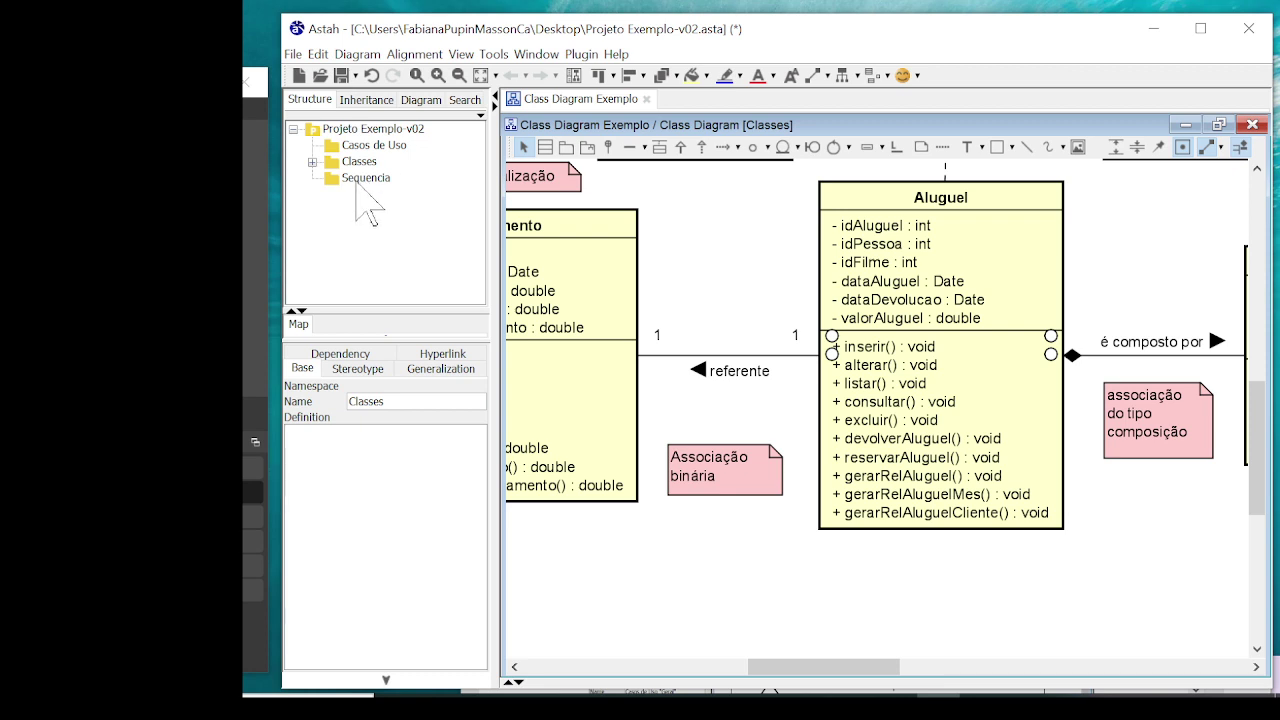
pyautogui.click(360, 180)
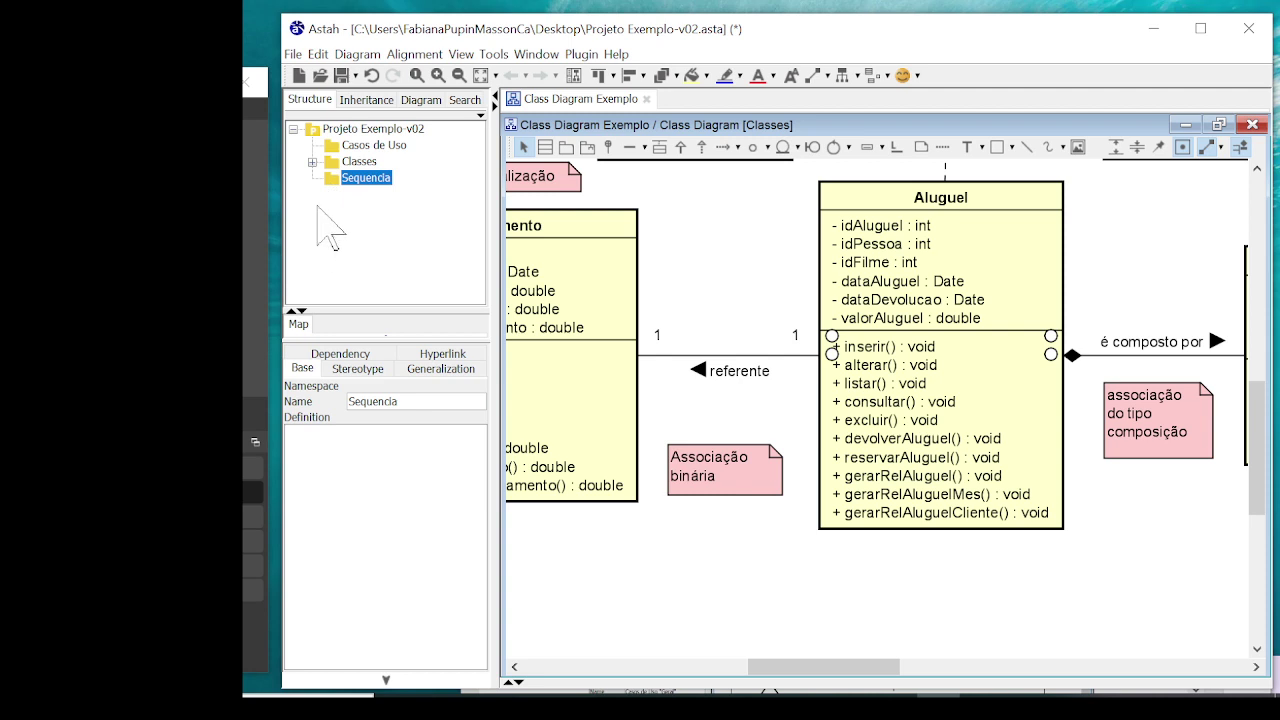
pyautogui.click(372, 146)
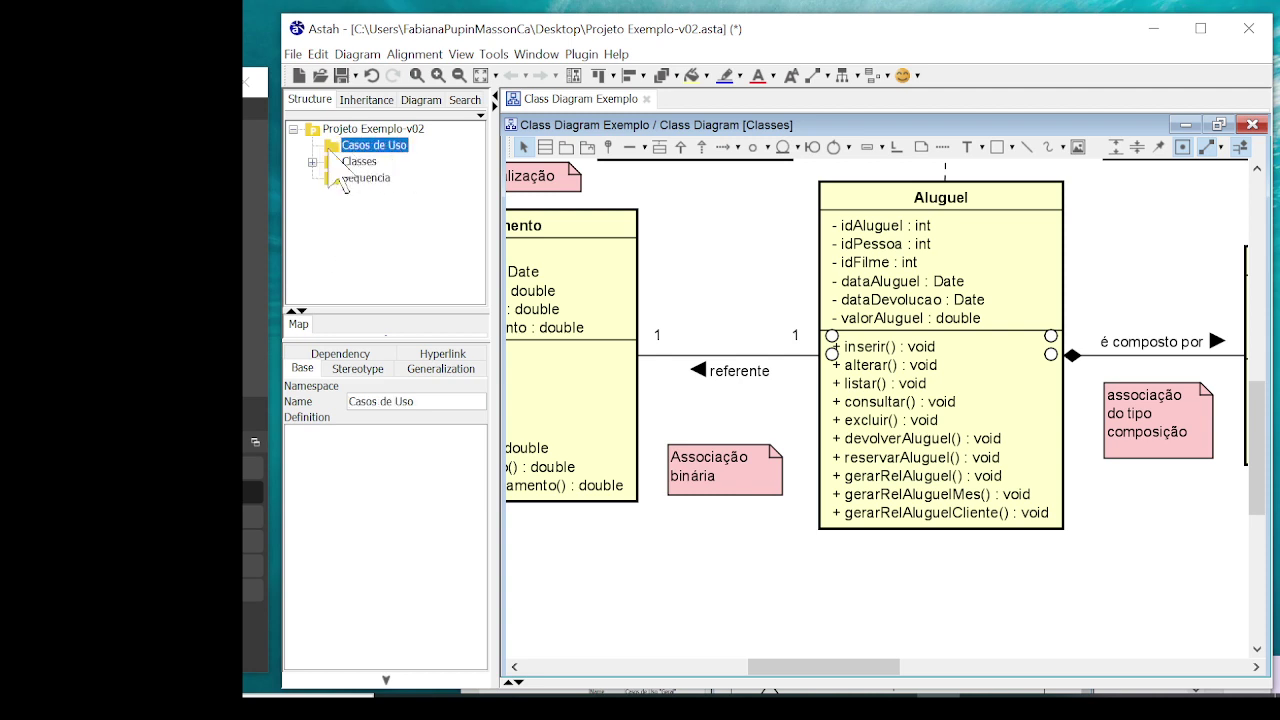
pyautogui.moveTo(336, 162); pyautogui.dragTo(380, 155)
pyautogui.rightClick(380, 148)
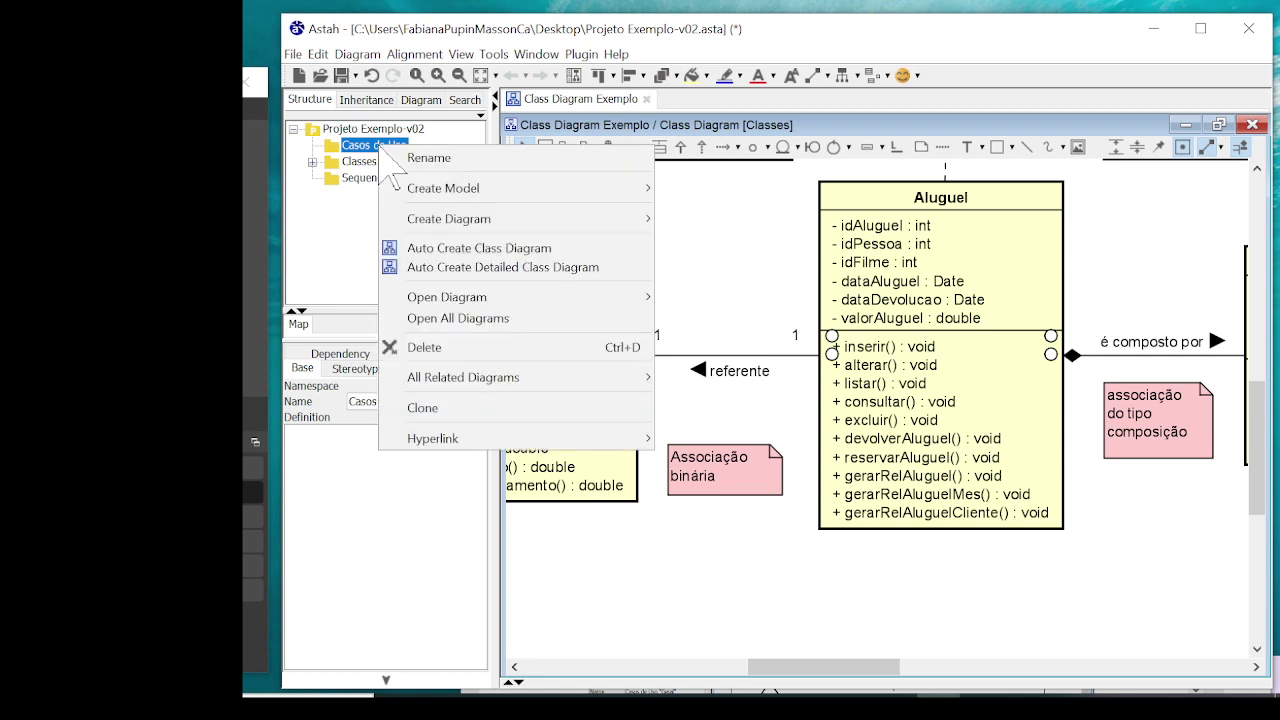
pyautogui.moveTo(522, 216)
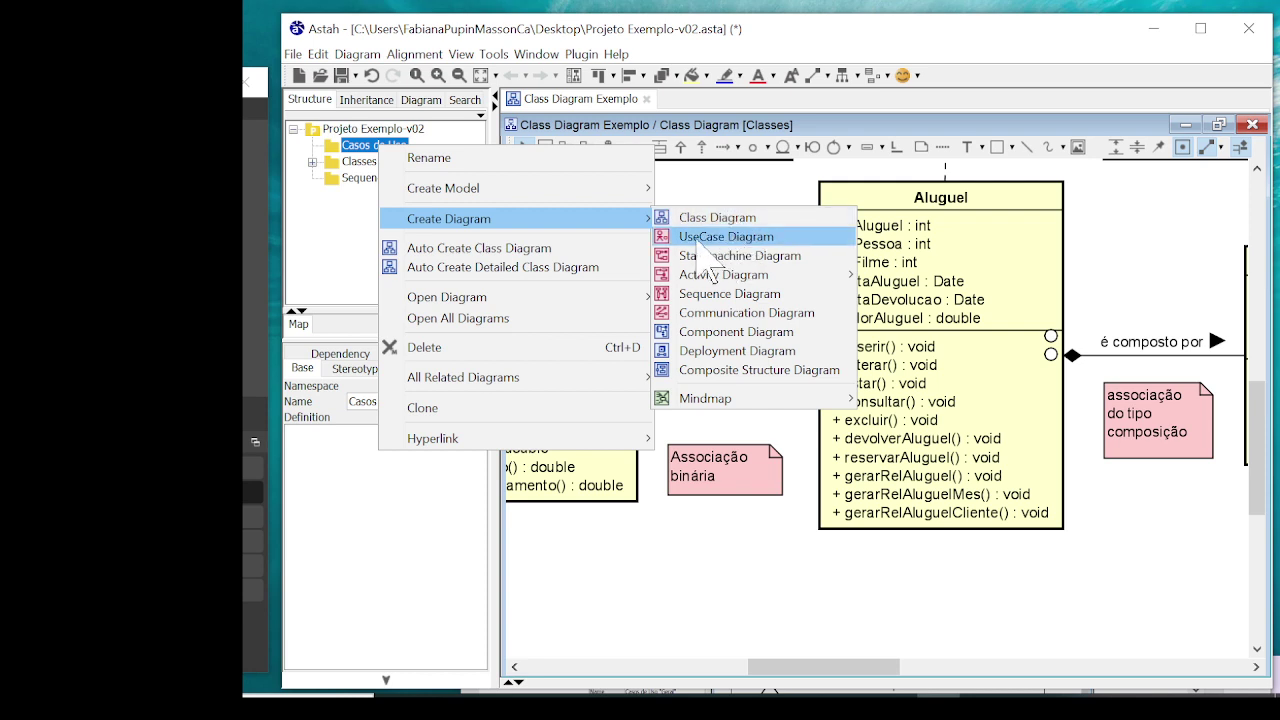
pyautogui.click(752, 238)
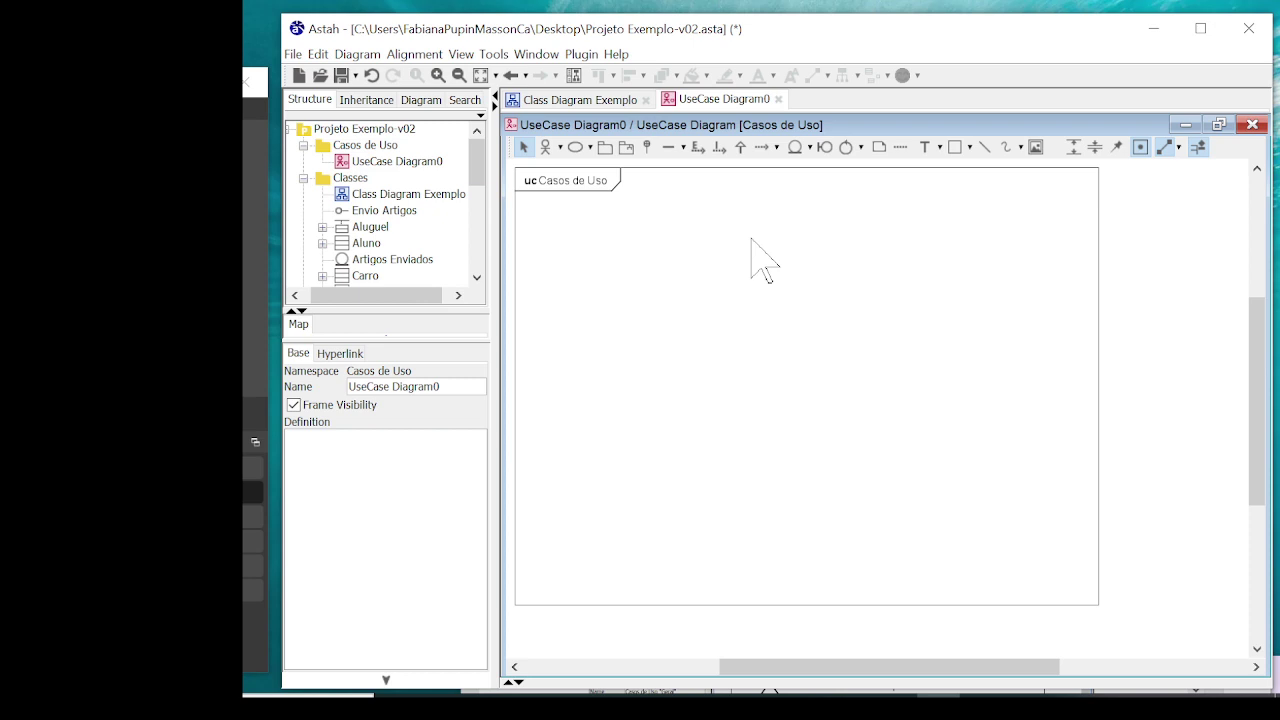
# Place an actor in the upper-left area of the use case diagram's frame, keeping its default name
pyautogui.click(545, 147)
pyautogui.click(663, 246)
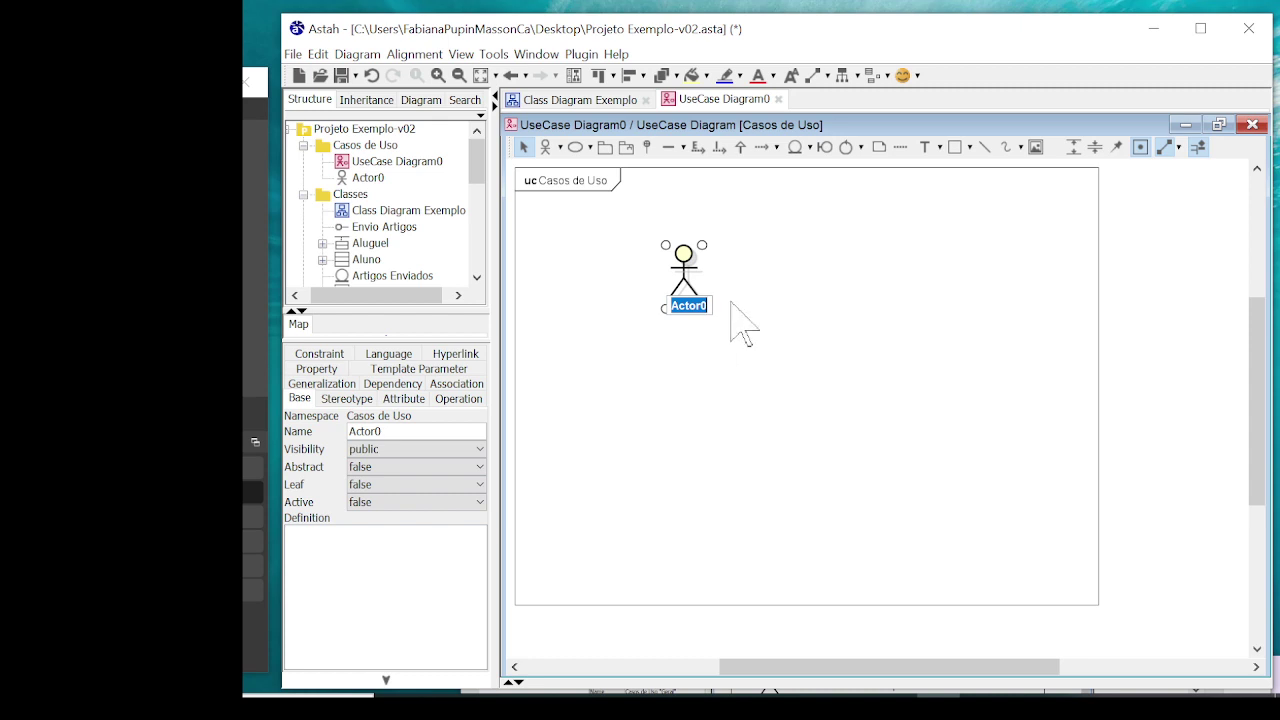
pyautogui.click(762, 296)
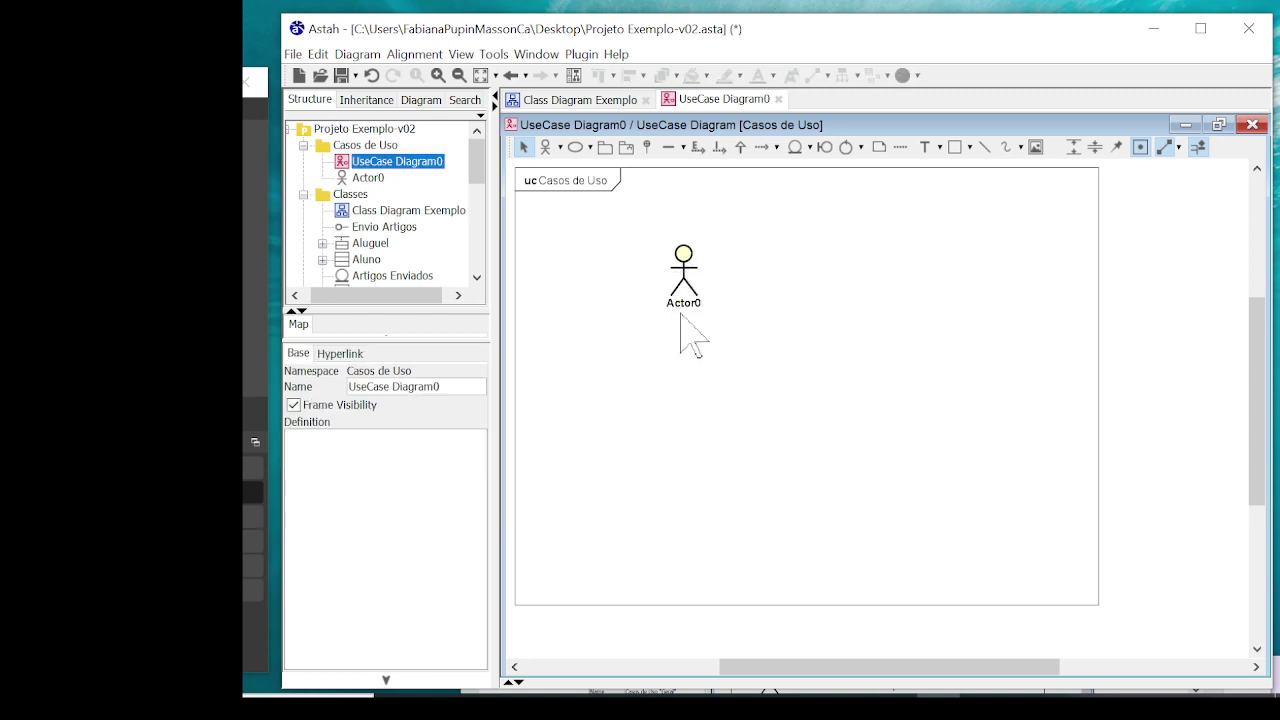
pyautogui.moveTo(686, 300)
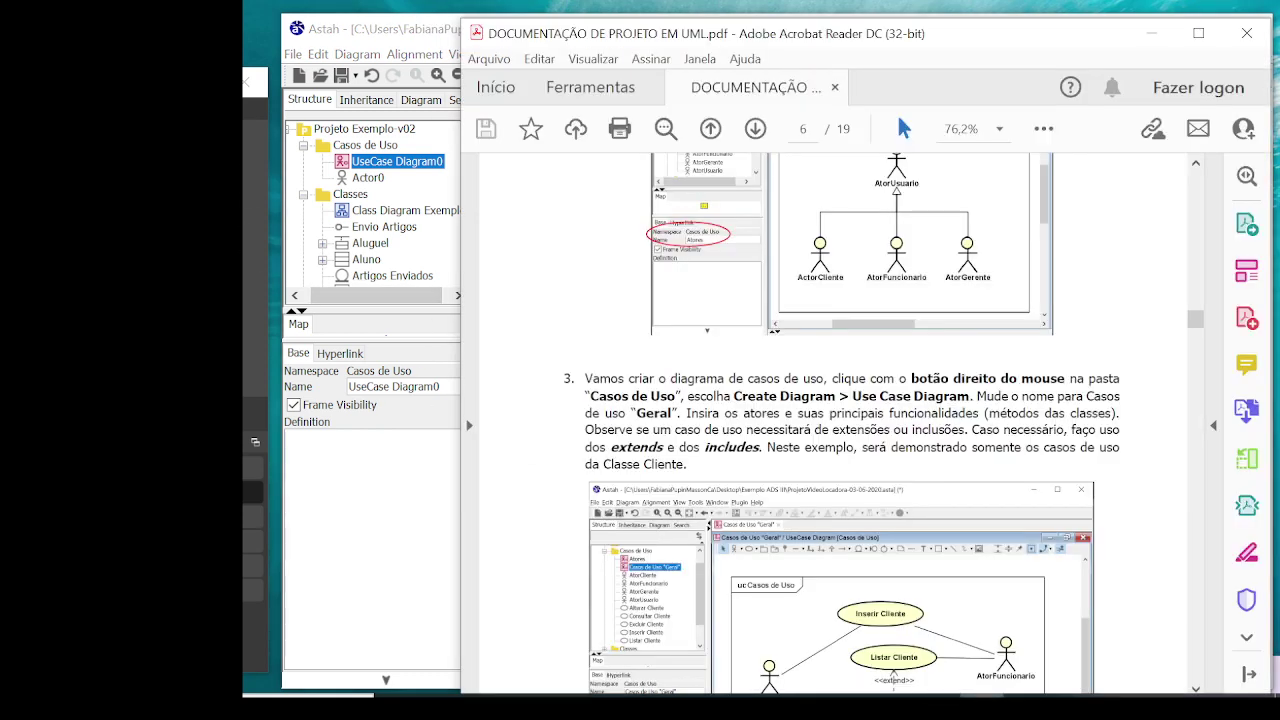
# Switch to the PDF guide and examine the Atores diagram example showing generalization between AtorUsuario and the other actors
pyautogui.hotkey('alt', 'Tab')
pyautogui.scroll(5, 953, 463)
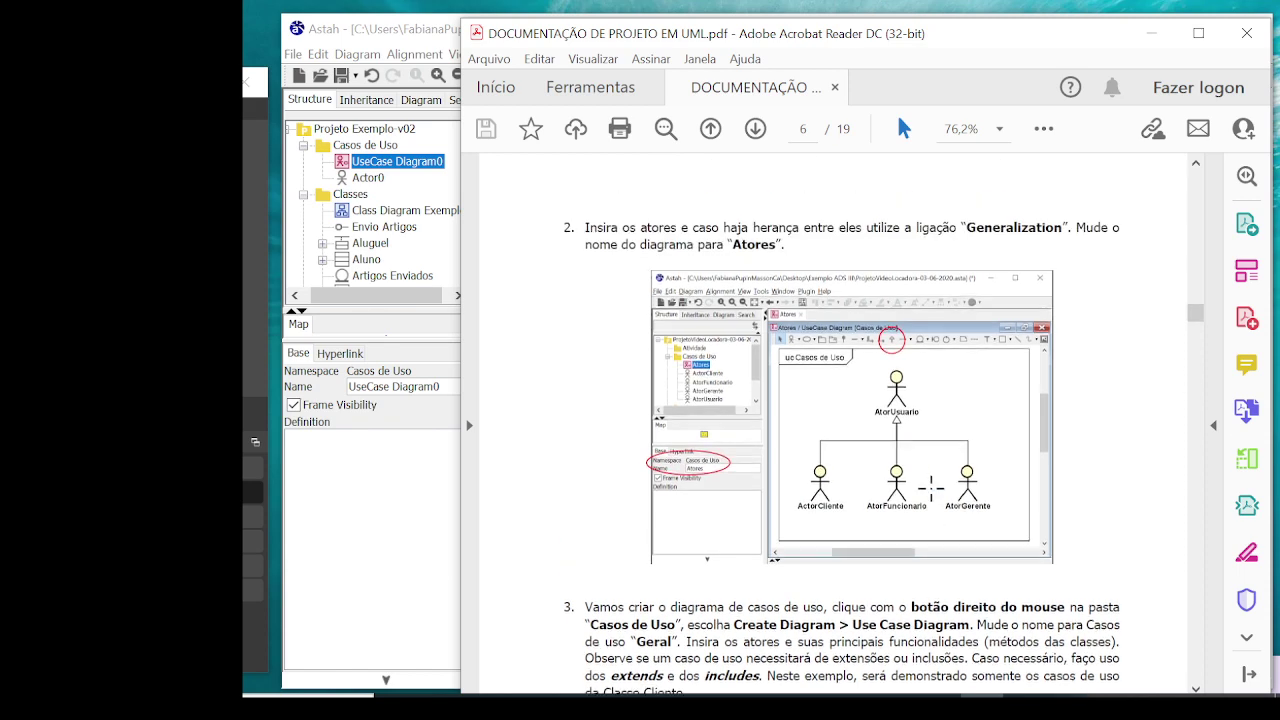
pyautogui.scroll(2, 1023, 455)
pyautogui.scroll(-2, 1015, 458)
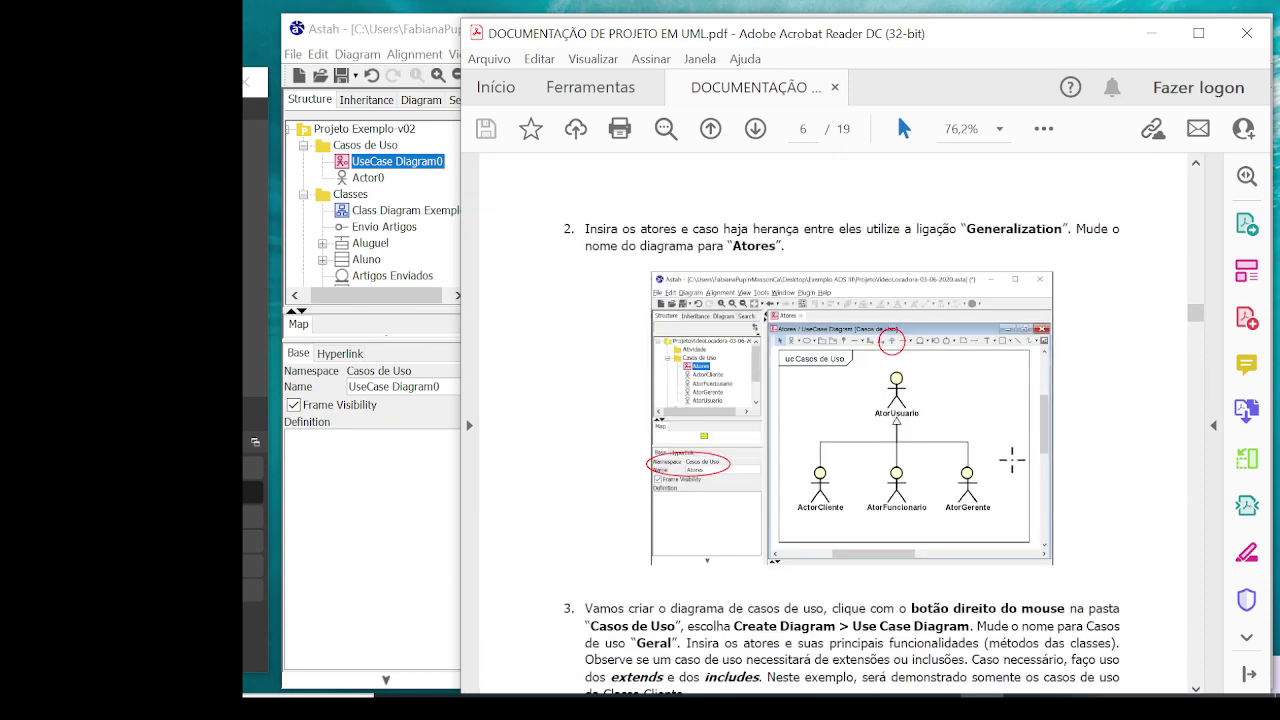
pyautogui.scroll(1, 1015, 458)
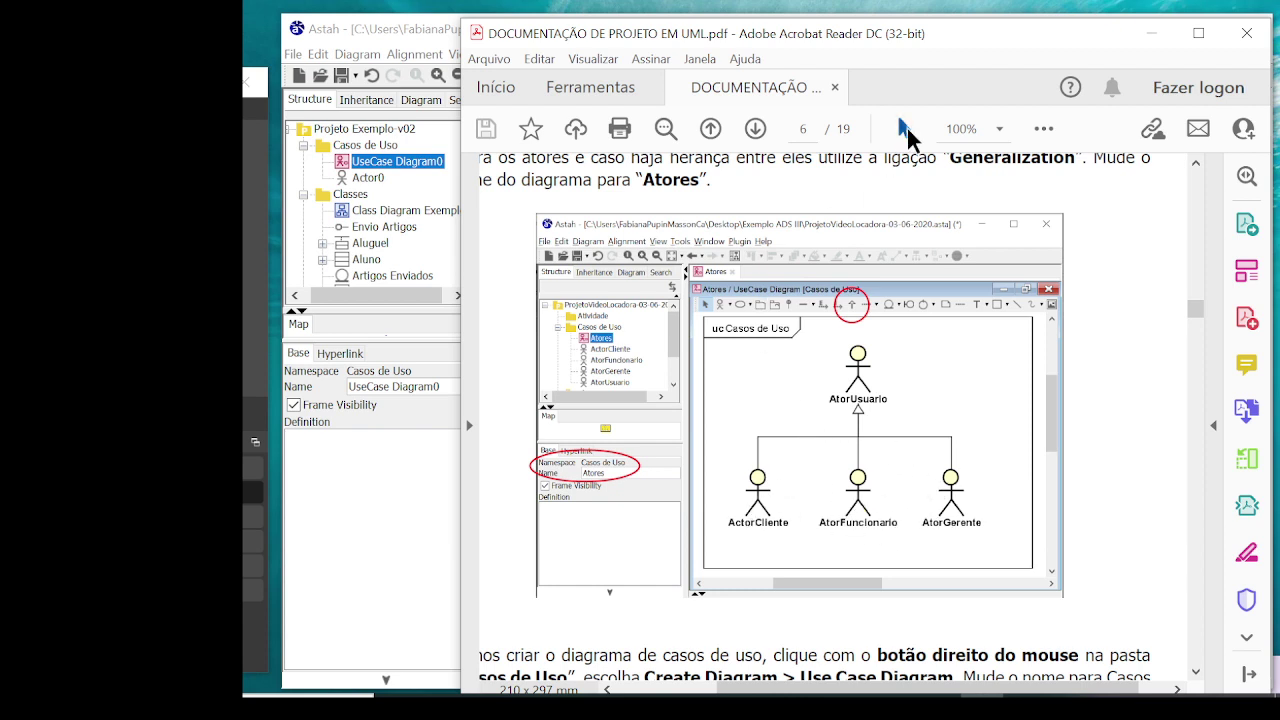
pyautogui.click(1046, 130)
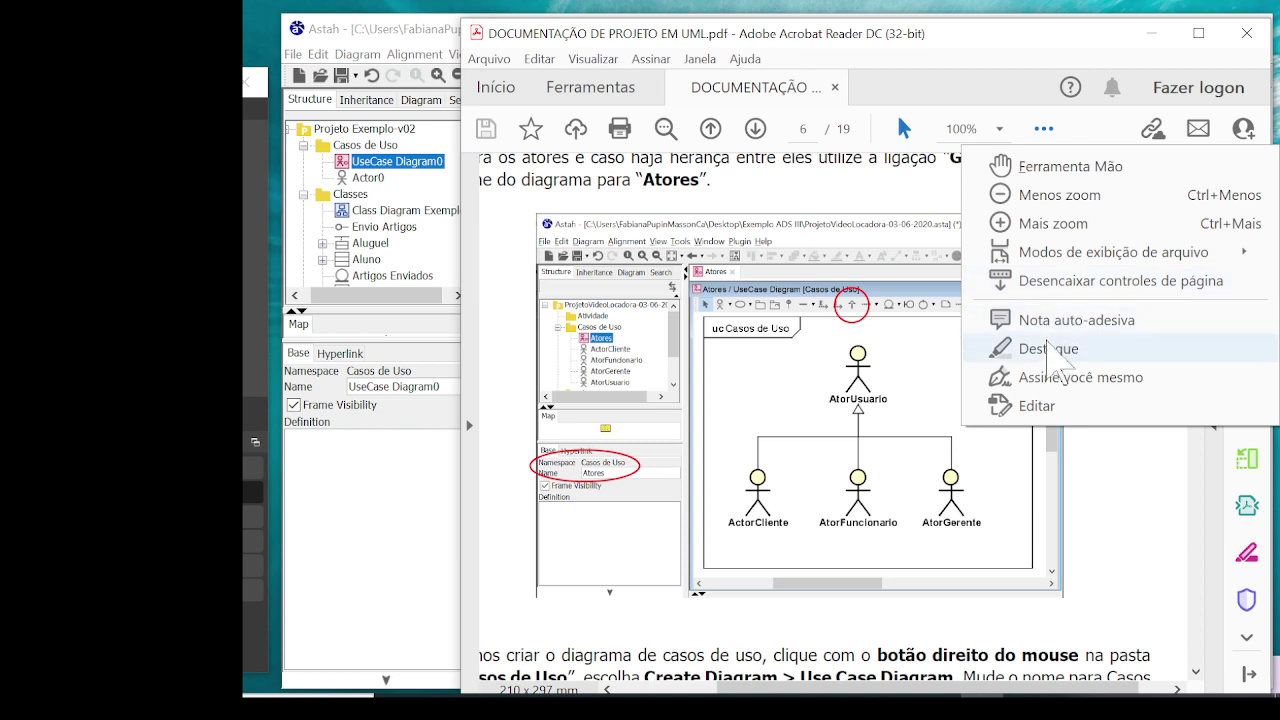
pyautogui.click(1062, 346)
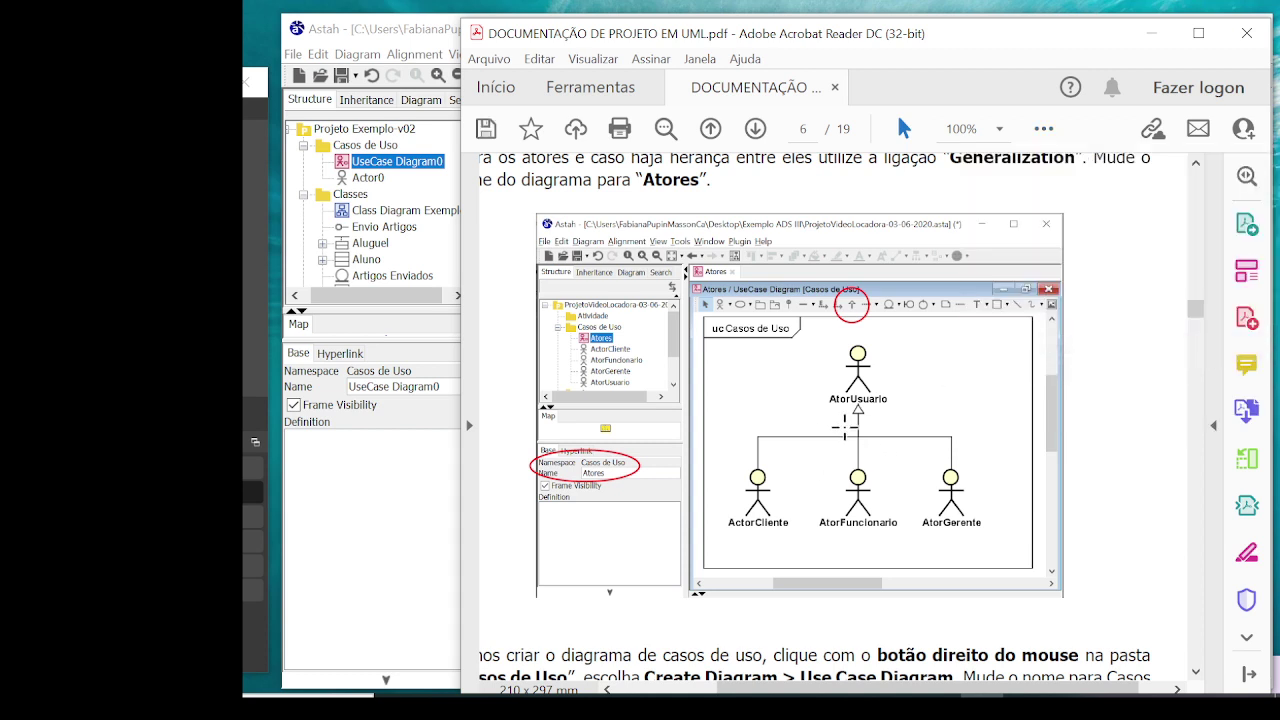
pyautogui.moveTo(852, 398); pyautogui.dragTo(897, 457)
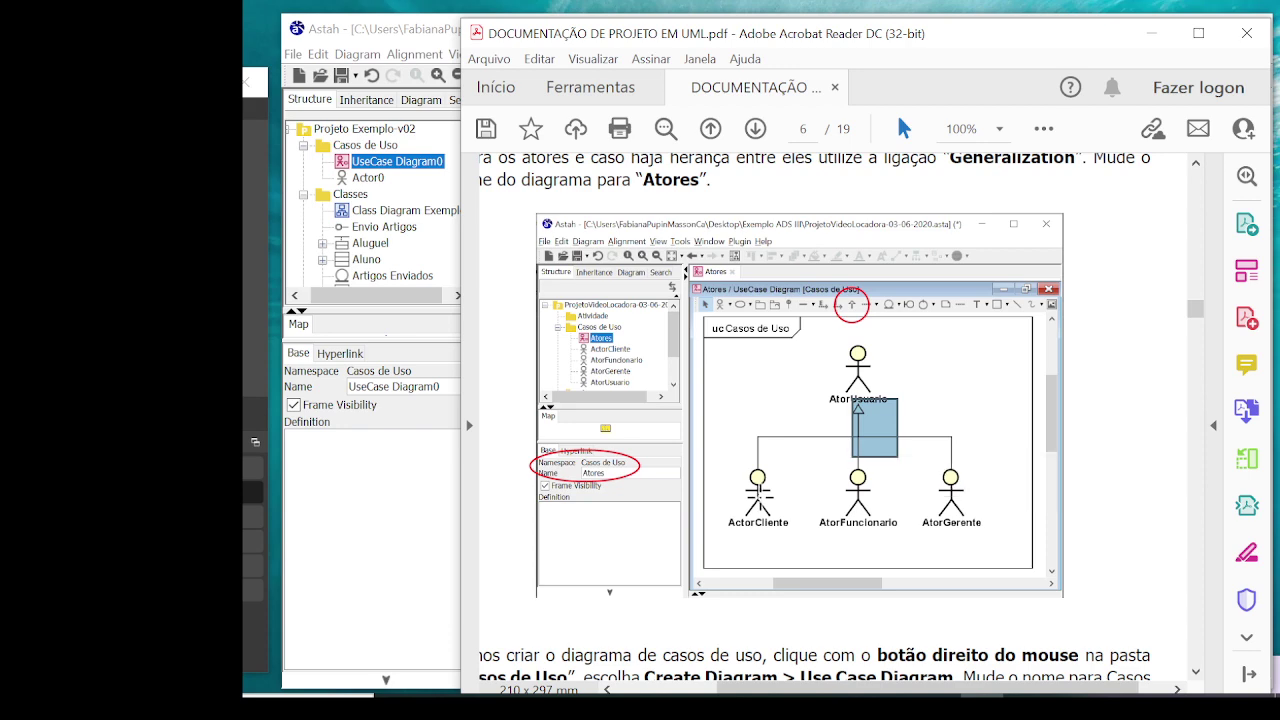
pyautogui.click(862, 482)
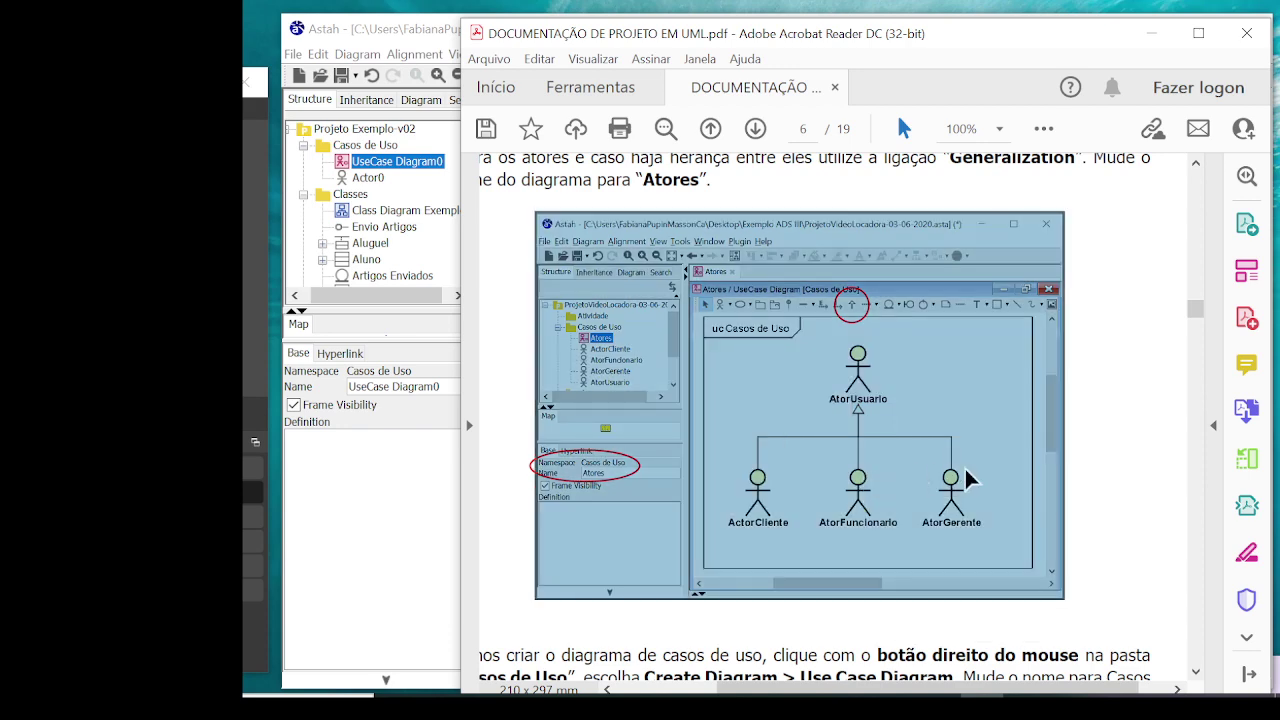
pyautogui.click(890, 390)
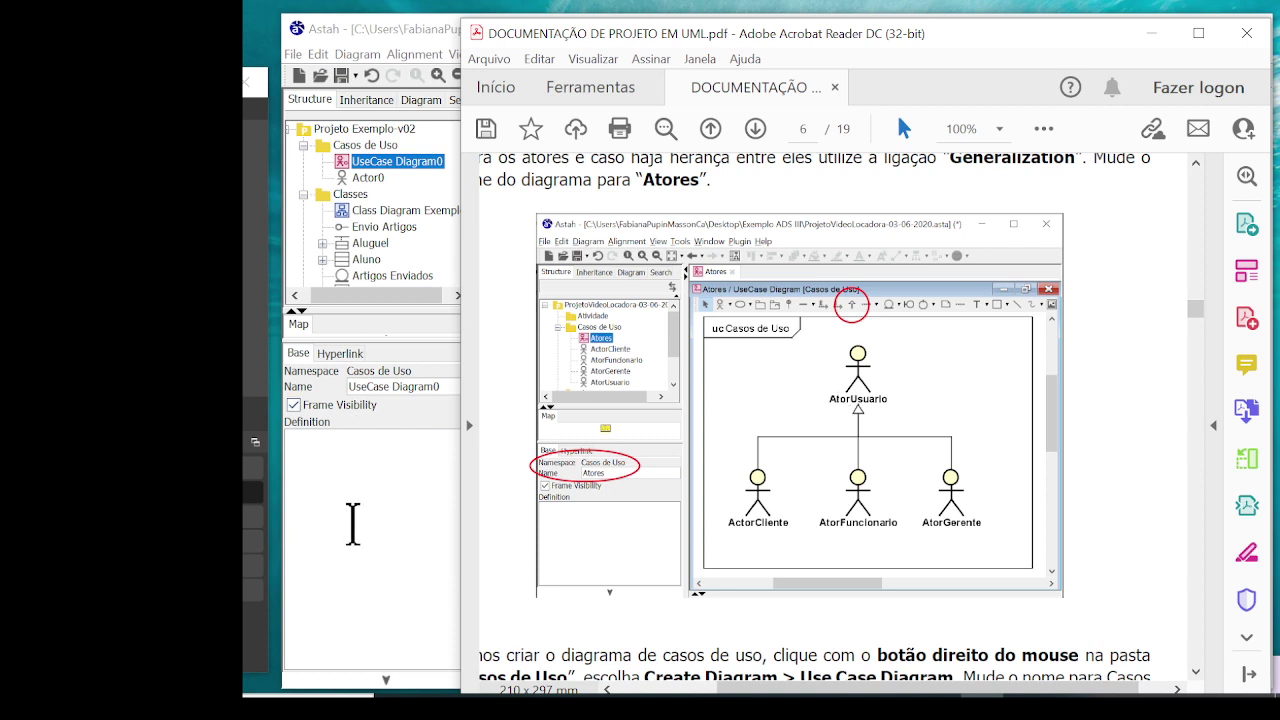
# Return to Astah, shift the actor toward the centre of the diagram frame and rename it AtorUsuario
pyautogui.click(351, 523)
pyautogui.moveTo(688, 300); pyautogui.dragTo(731, 296)
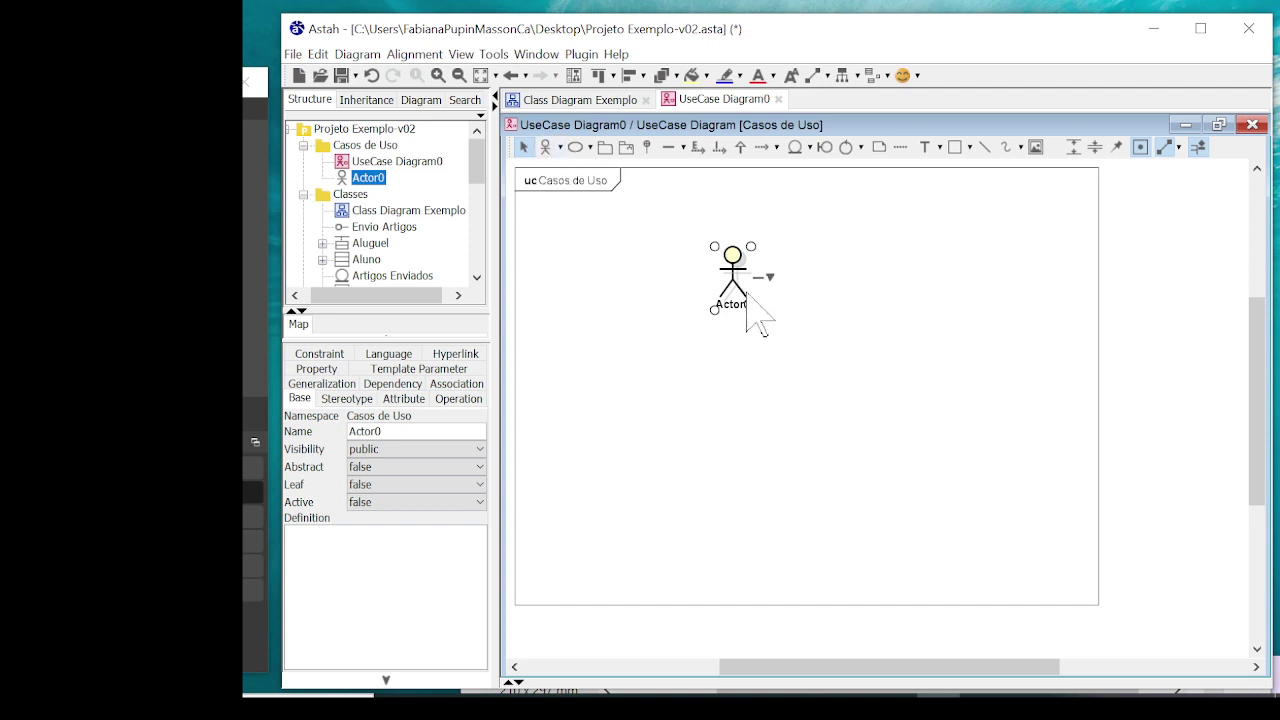
pyautogui.keyDown('ctrl'); pyautogui.scroll(2, 740, 300); pyautogui.keyUp('ctrl')
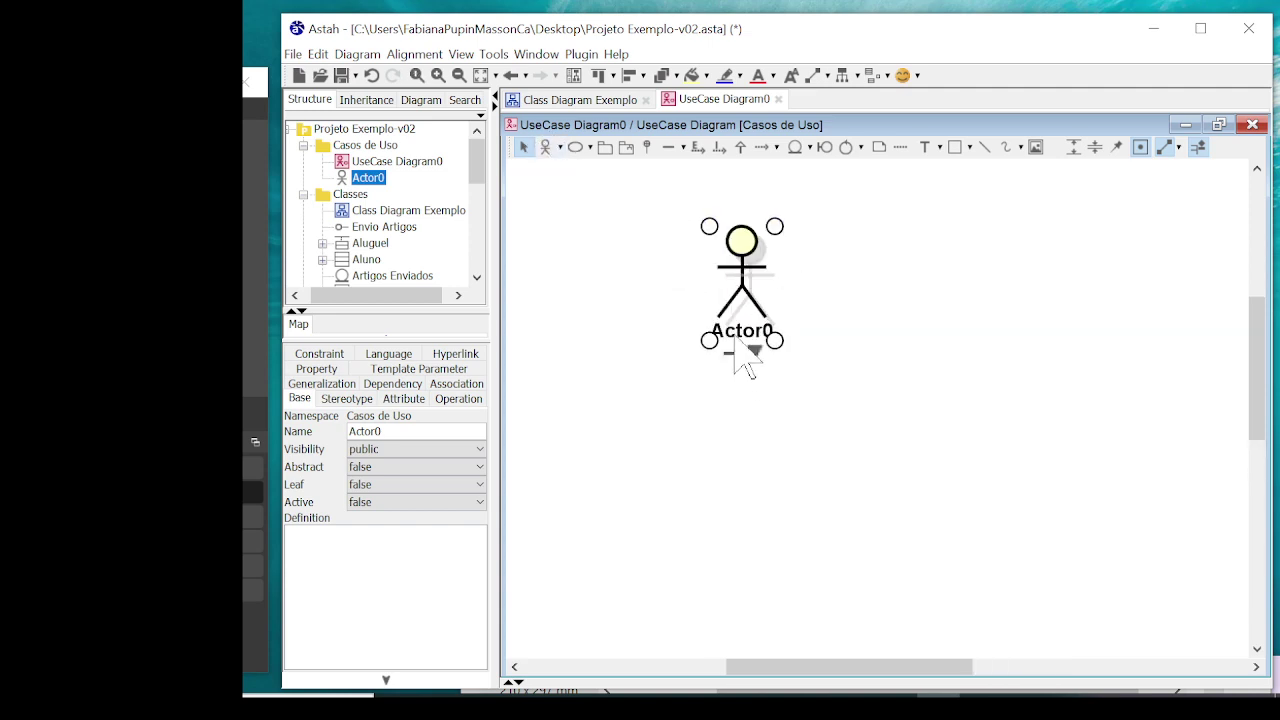
pyautogui.doubleClick(742, 332)
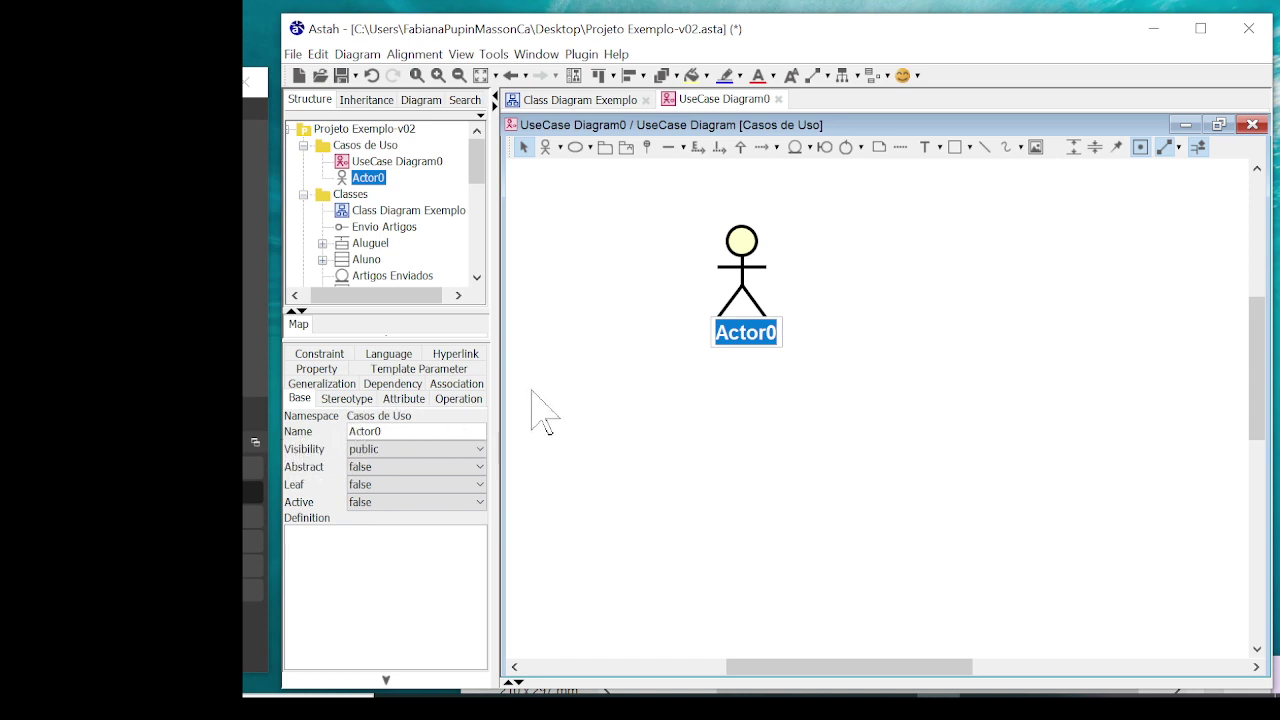
pyautogui.click(410, 428)
pyautogui.press('BackSpace')
pyautogui.press('BackSpace')
pyautogui.press('BackSpace')
pyautogui.press('BackSpace')
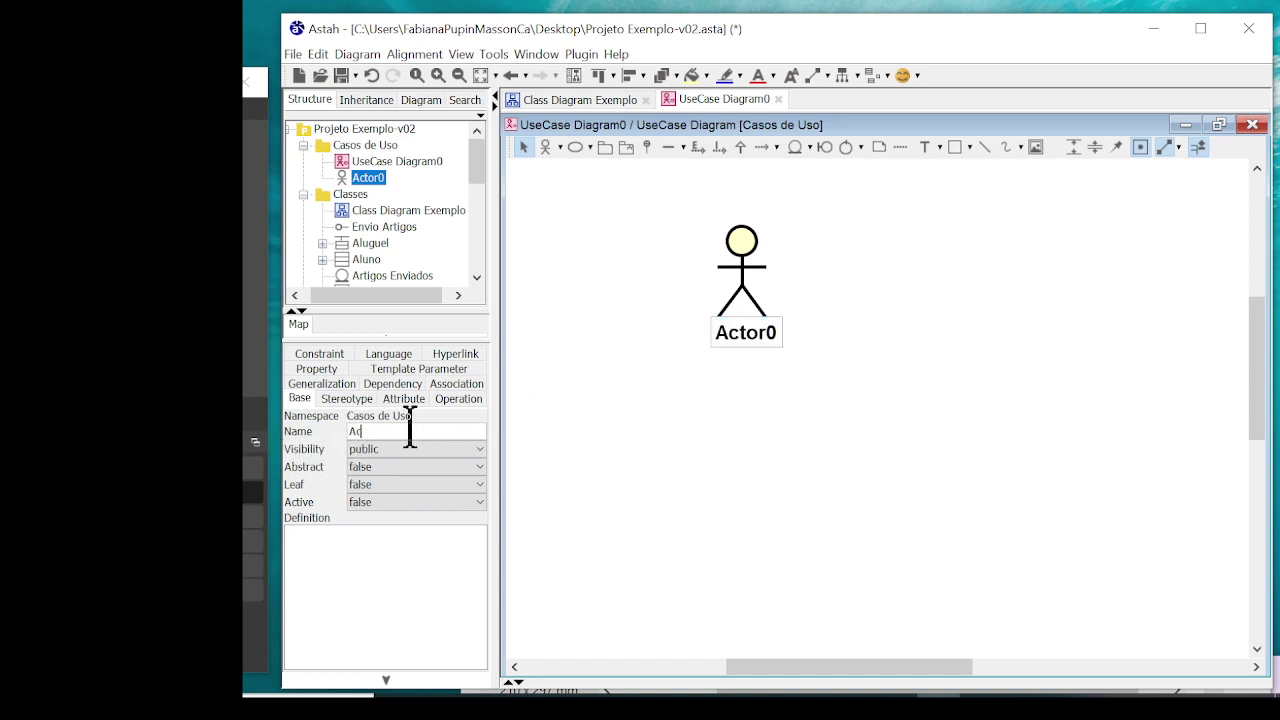
pyautogui.write('torUu')
pyautogui.press('BackSpace')
pyautogui.write('suaria')
pyautogui.press('Return')
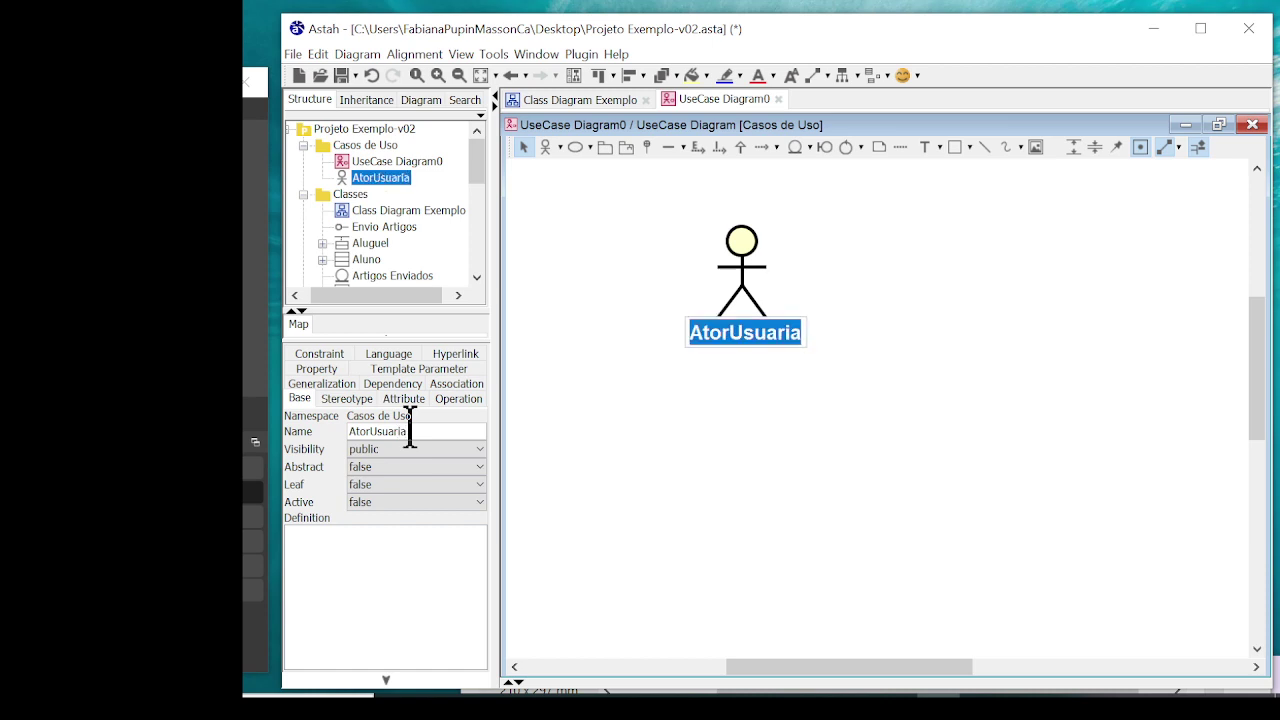
pyautogui.write('o')
pyautogui.press('Return')
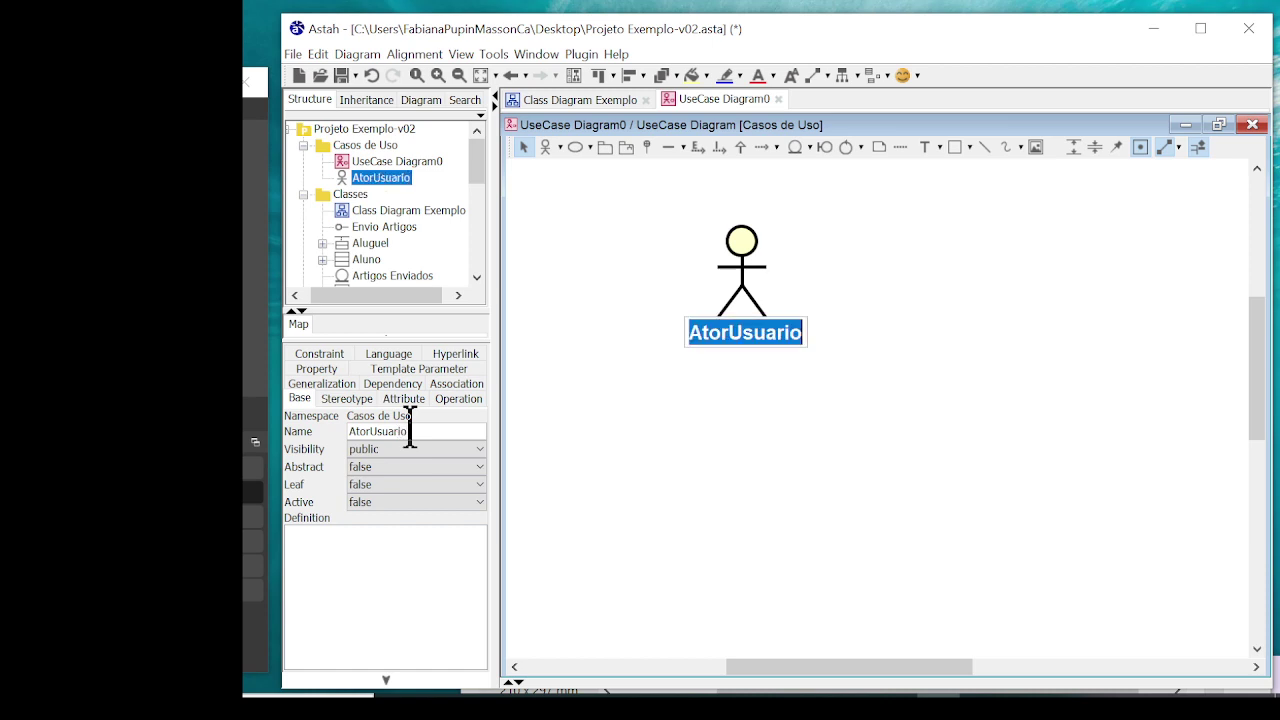
pyautogui.click(815, 440)
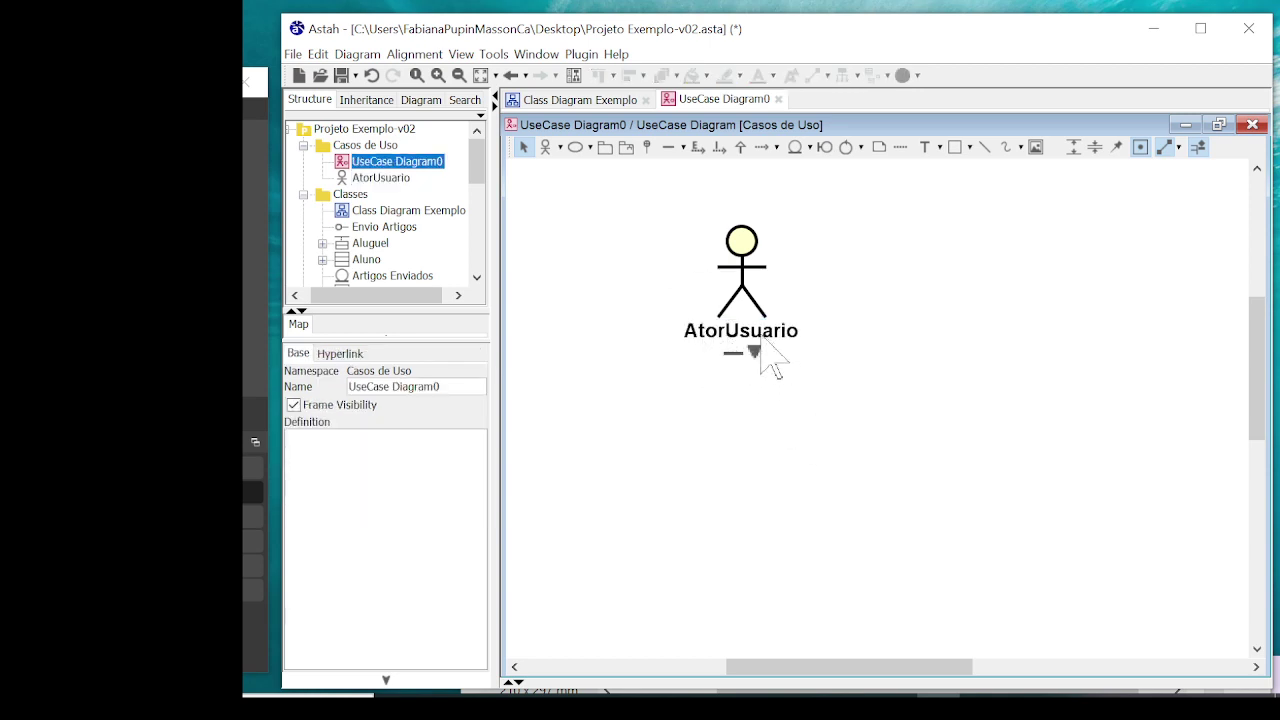
# Add an actor named AtorCliente below and to the left of AtorUsuario in the use case diagram
pyautogui.click(548, 152)
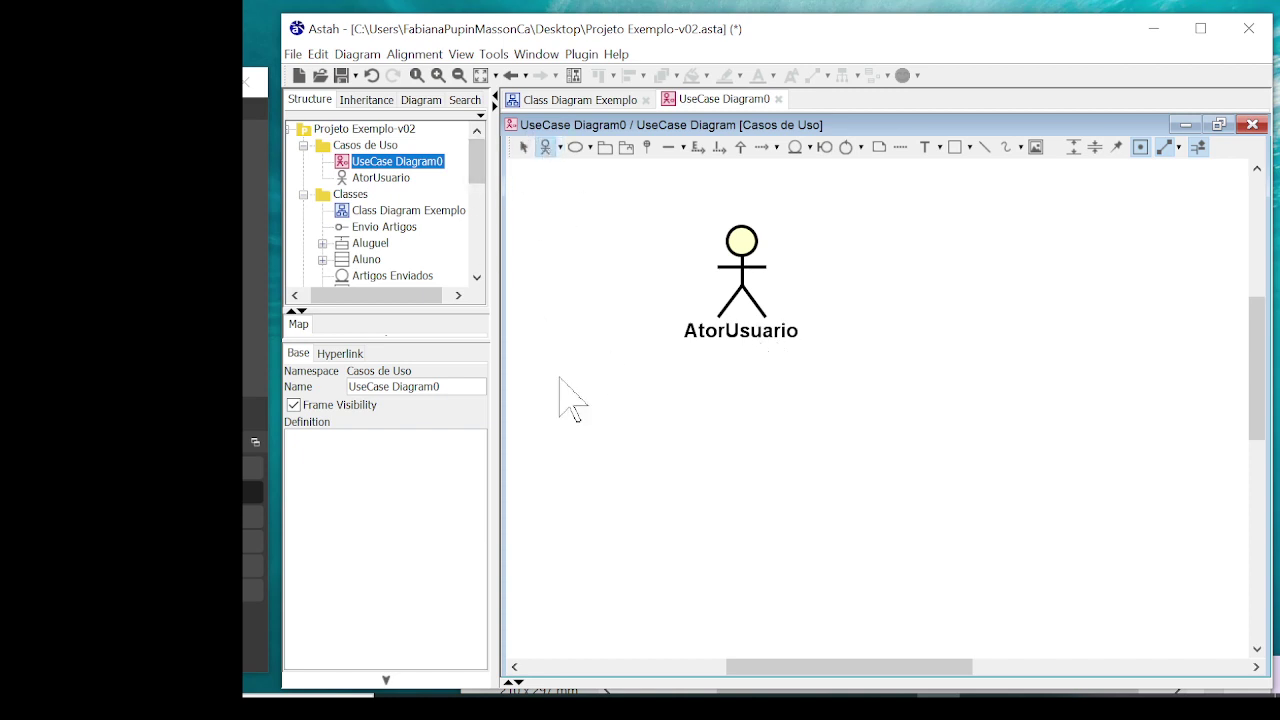
pyautogui.click(560, 388)
pyautogui.write('Ator')
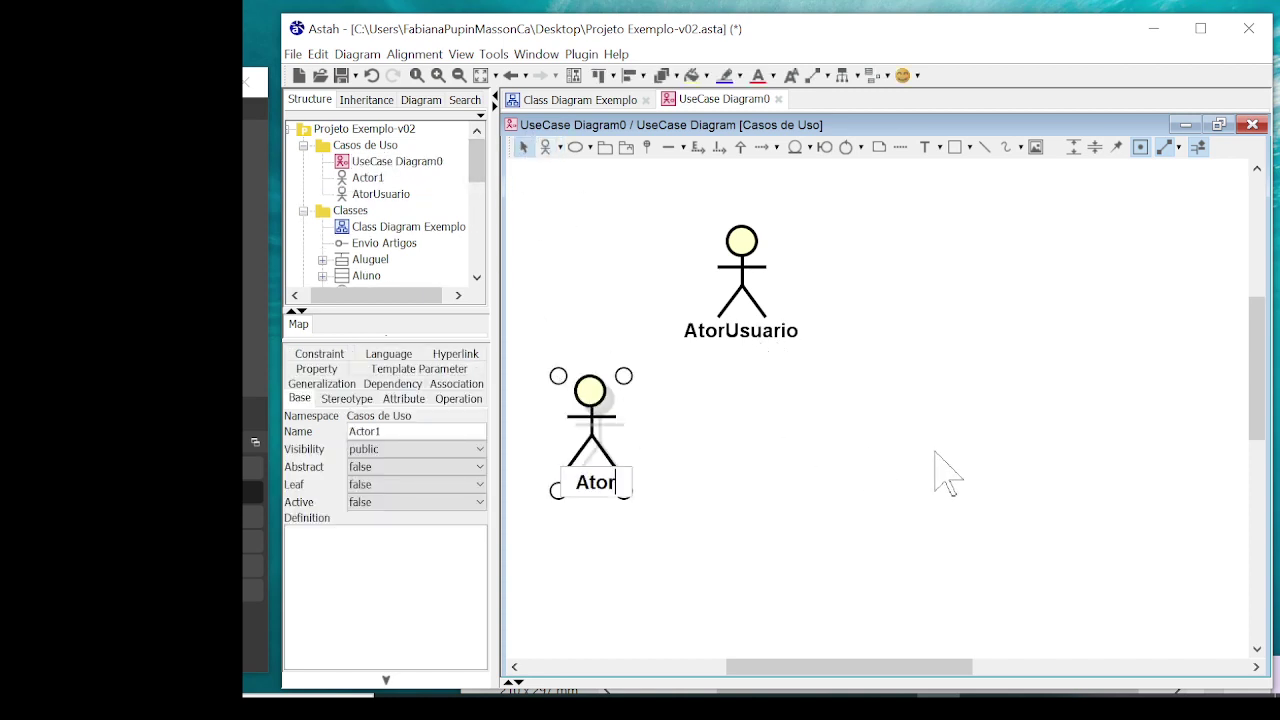
pyautogui.write('Cliente')
pyautogui.press('Return')
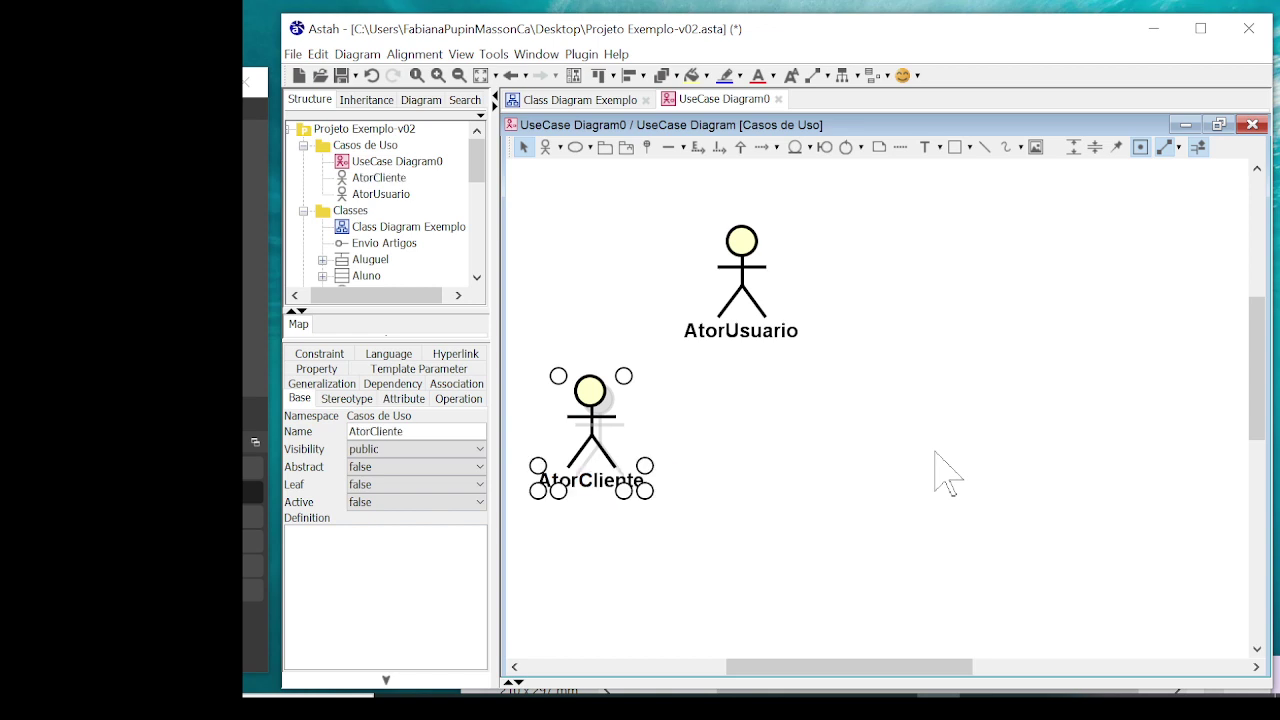
pyautogui.click(930, 450)
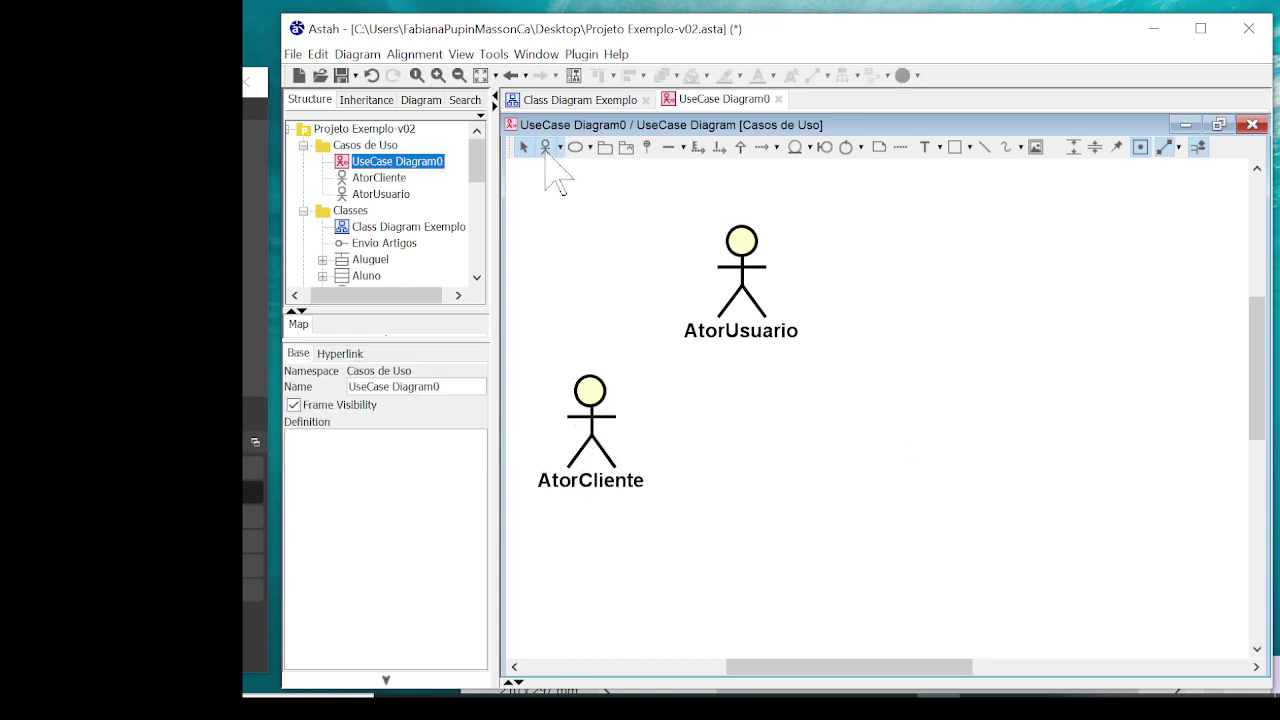
# Add an actor named AtorFuncionario directly below AtorUsuario, beside AtorCliente
pyautogui.click(545, 147)
pyautogui.click(745, 410)
pyautogui.write('At')
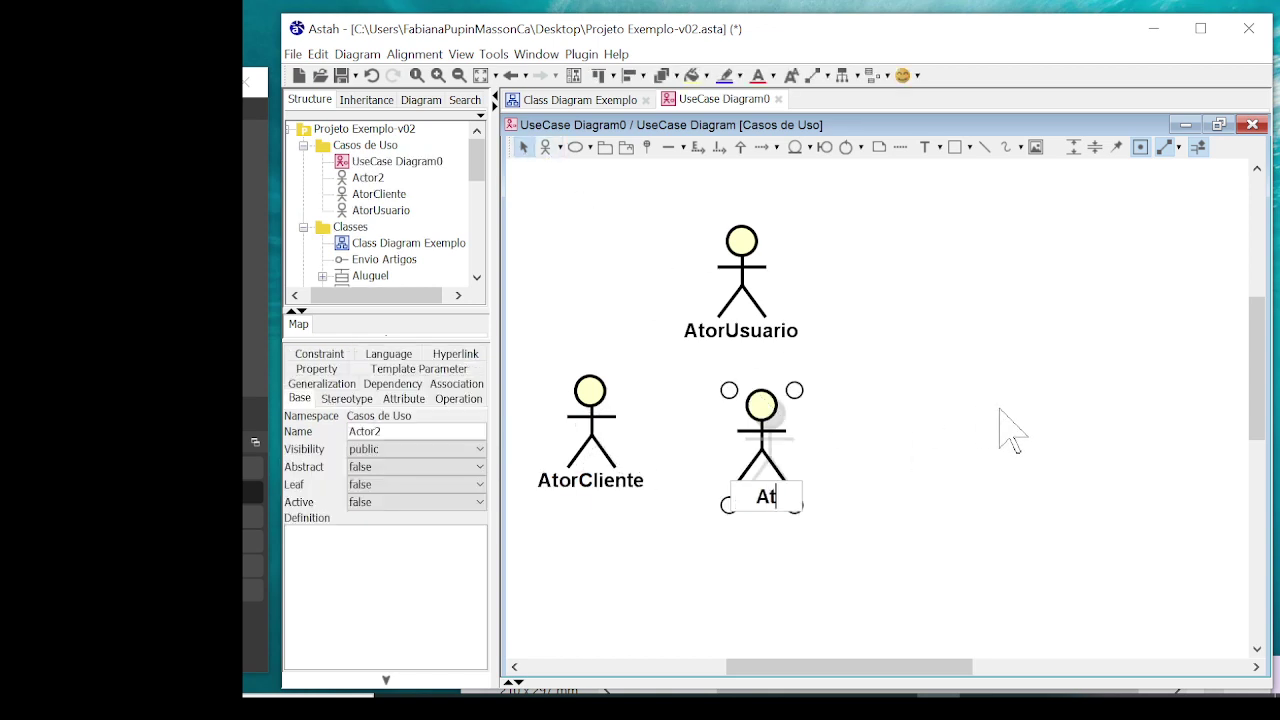
pyautogui.write('orFunci')
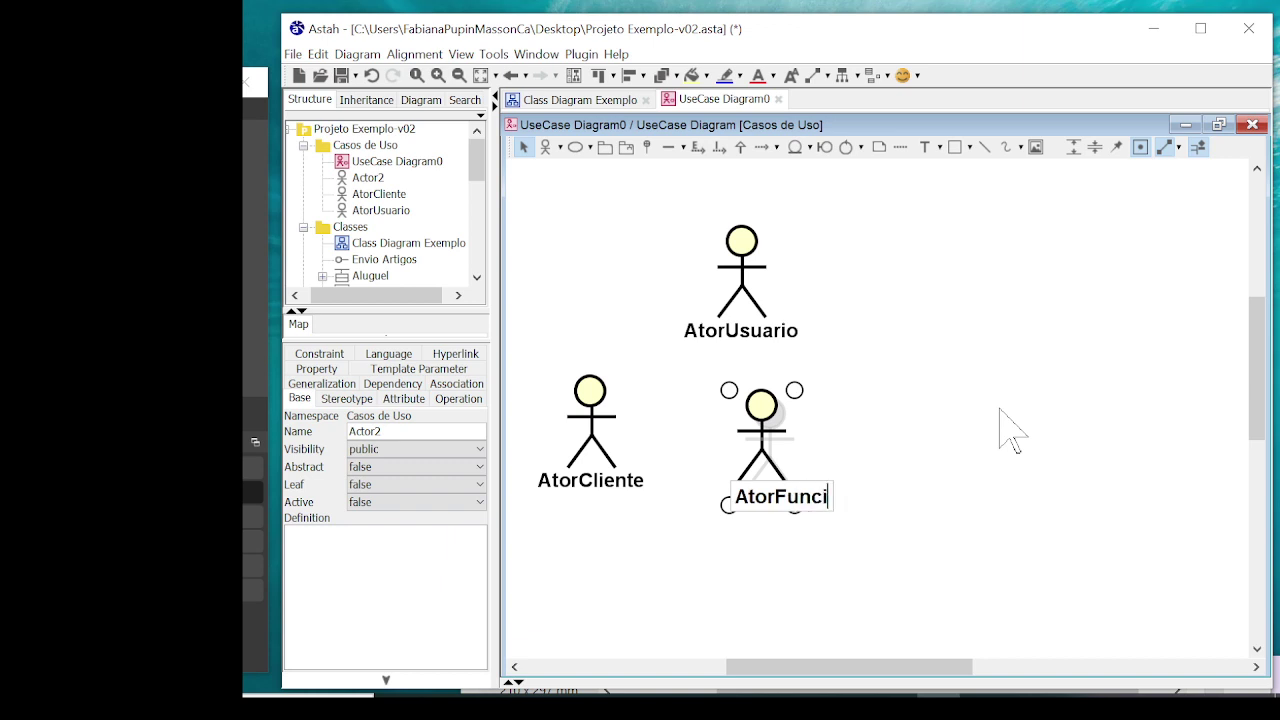
pyautogui.write('onario')
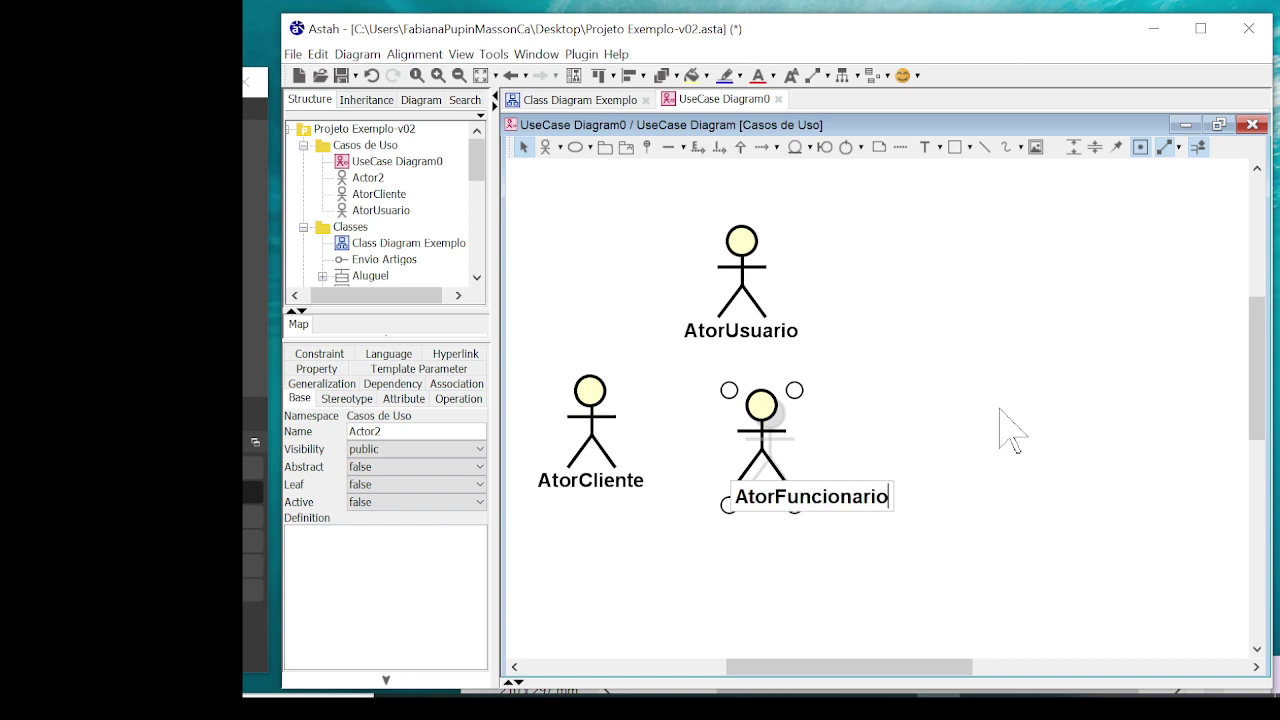
pyautogui.click(1010, 430)
pyautogui.click(980, 425)
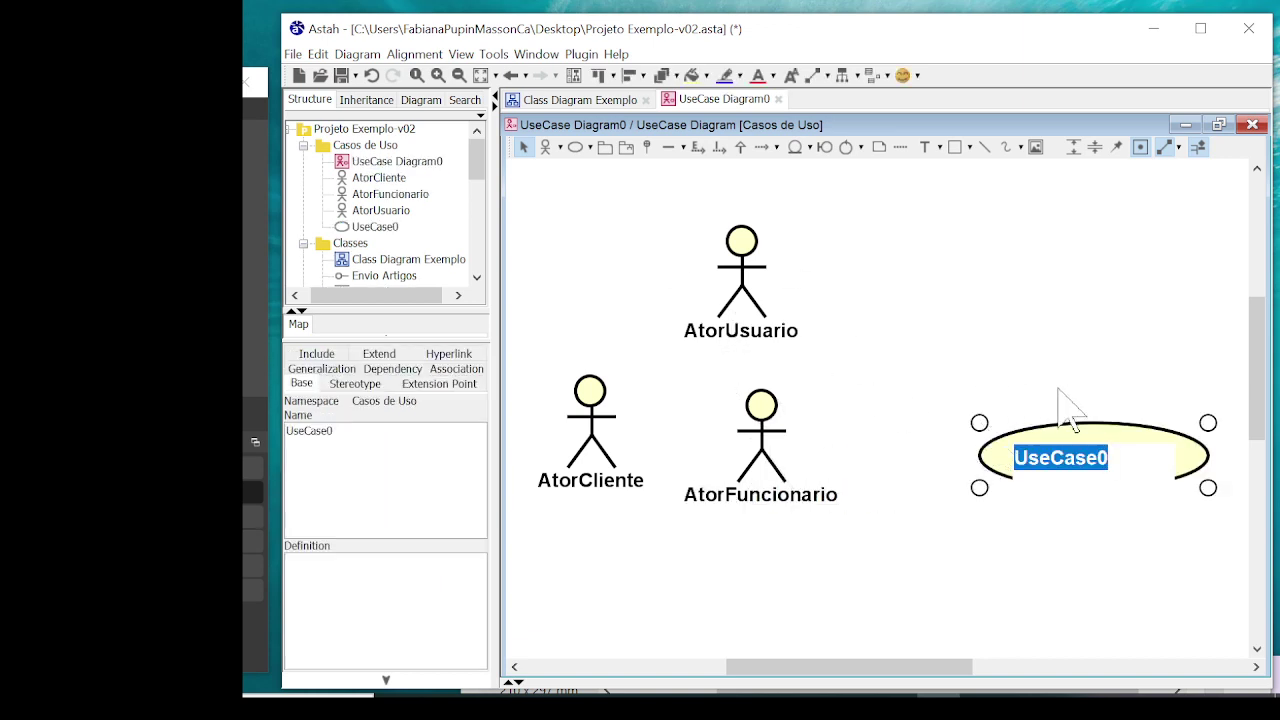
pyautogui.press('BackSpace')
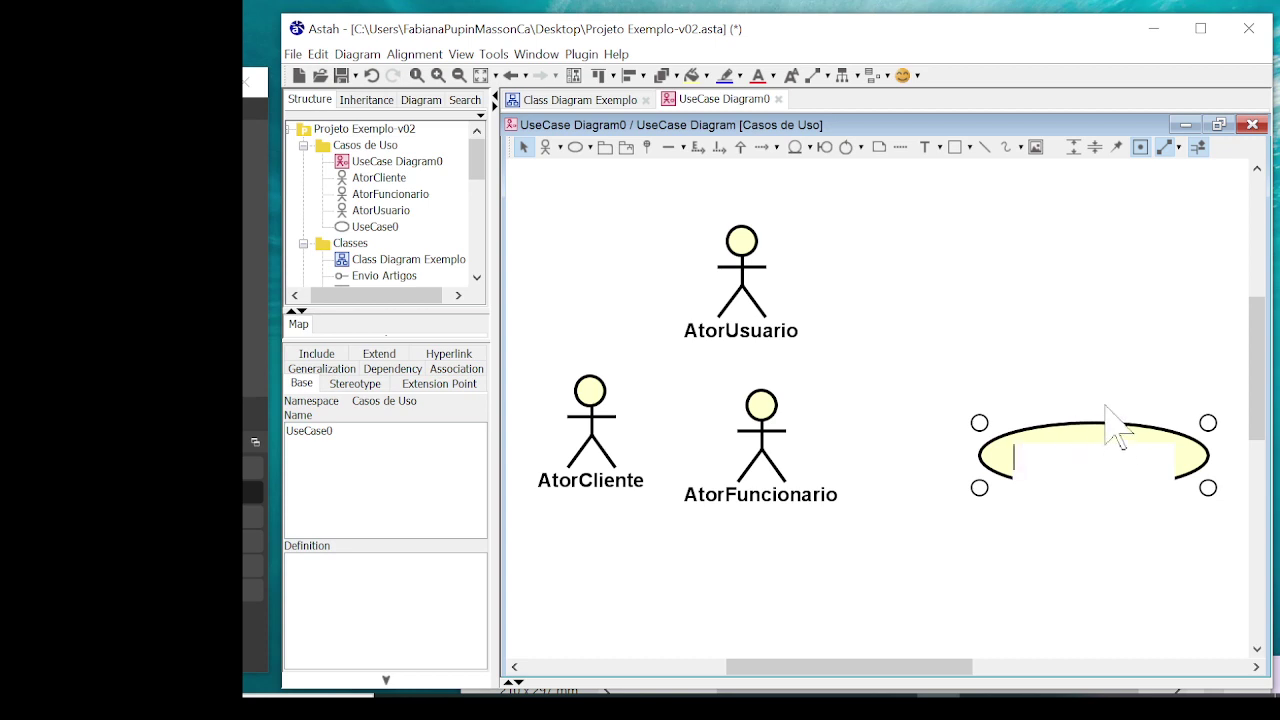
pyautogui.press('Return')
pyautogui.click(626, 371)
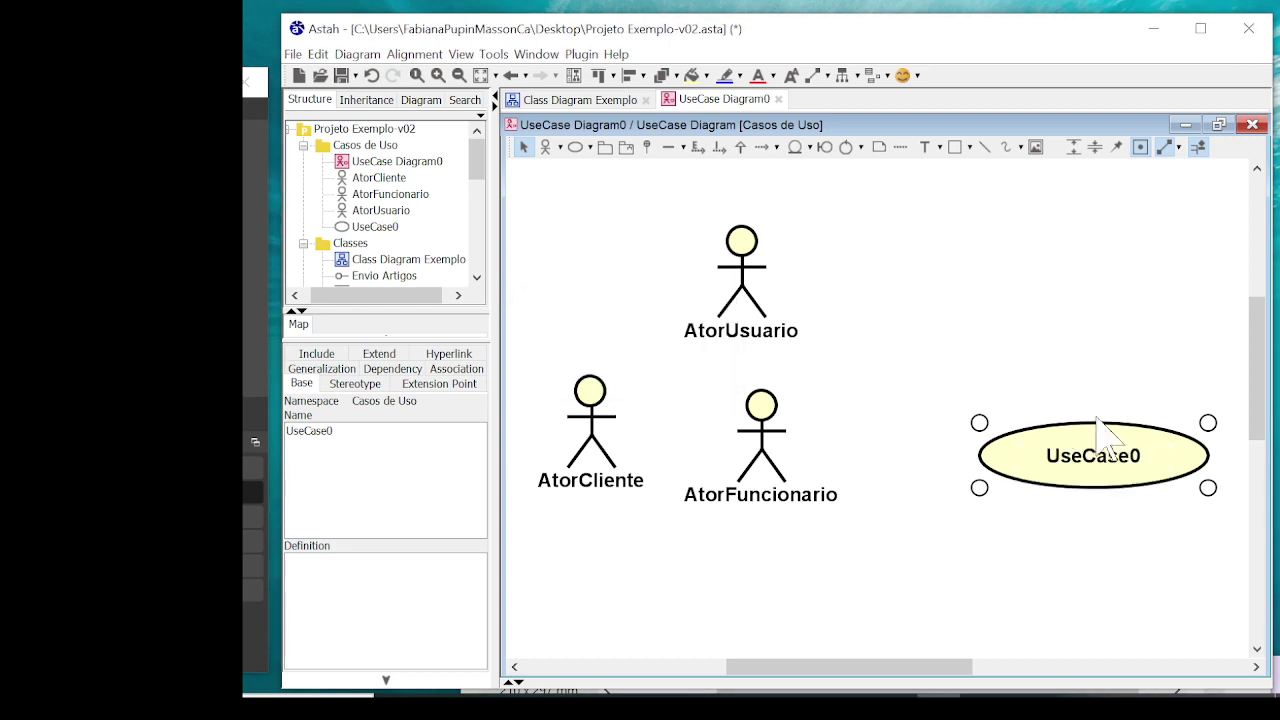
pyautogui.press('Delete')
# Add an actor named AtorGerente to the right of AtorFuncionario
pyautogui.click(545, 147)
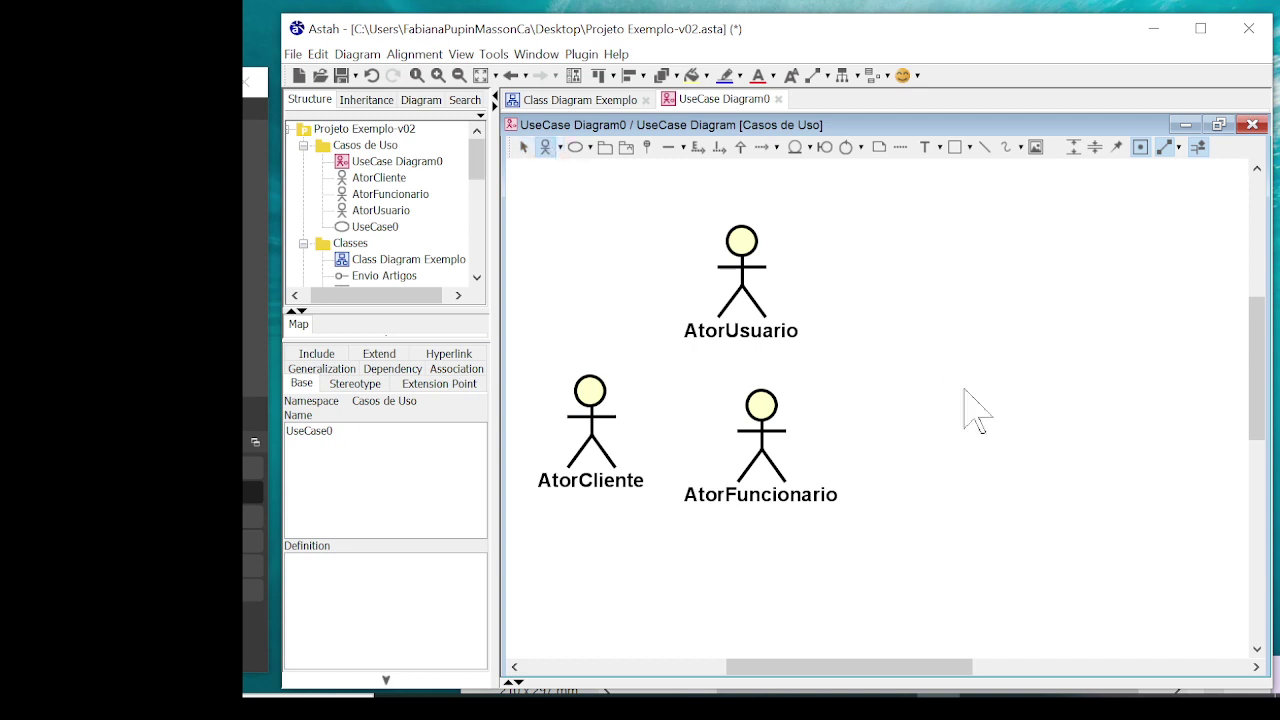
pyautogui.click(908, 378)
pyautogui.write('A')
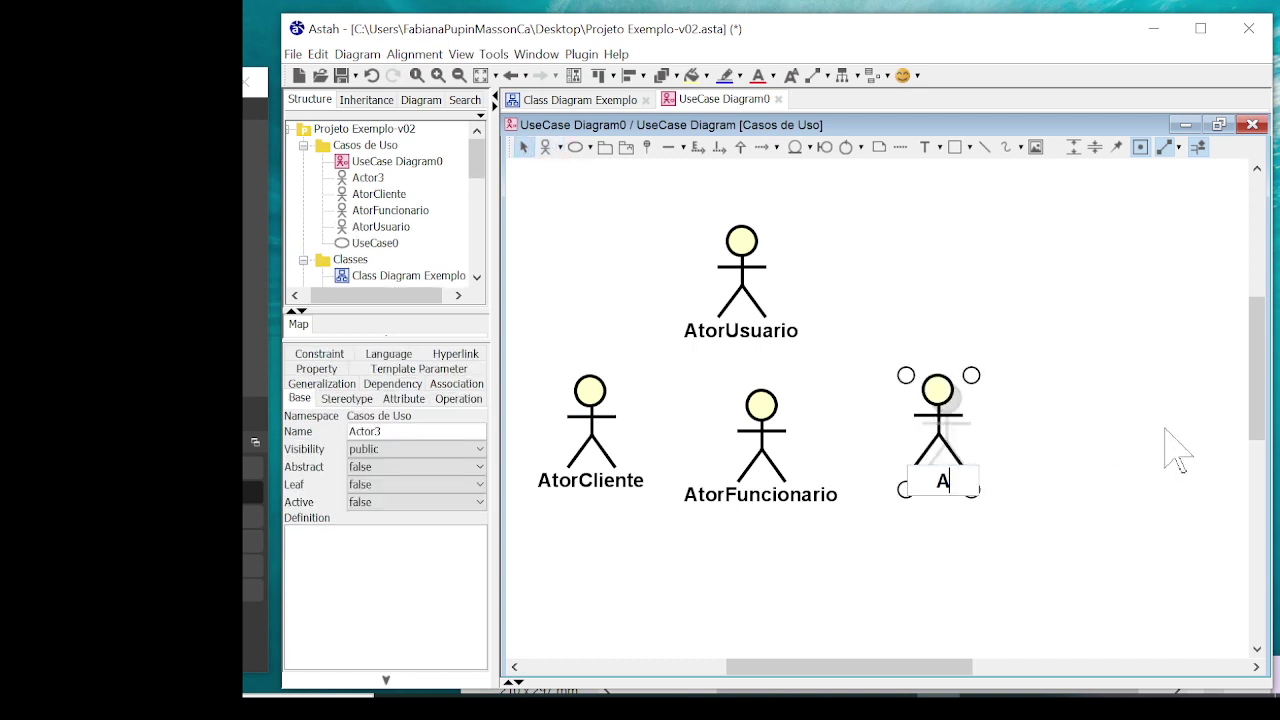
pyautogui.write('torGerente')
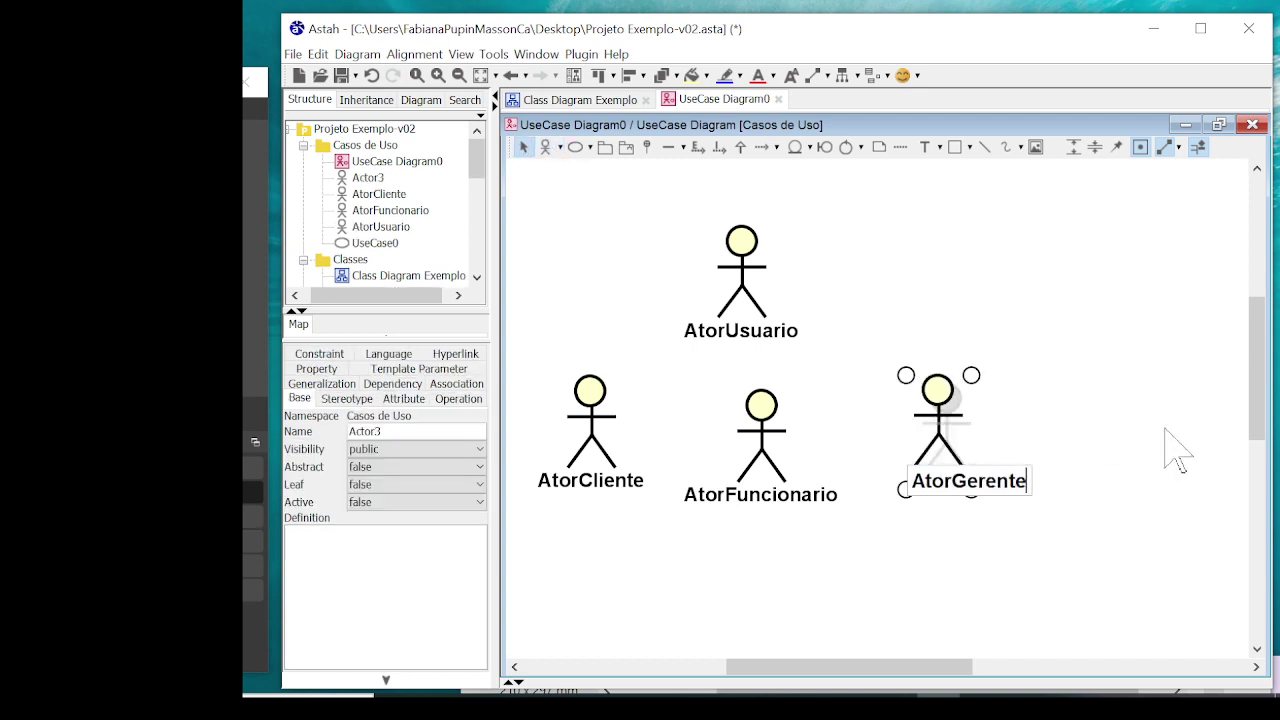
pyautogui.press('Return')
# Arrange AtorCliente, AtorFuncionario and AtorGerente in an evenly spaced row, with AtorUsuario centred above AtorFuncionario
pyautogui.moveTo(932, 420); pyautogui.dragTo(1017, 430)
pyautogui.moveTo(745, 412); pyautogui.dragTo(784, 432)
pyautogui.moveTo(750, 305); pyautogui.dragTo(819, 298)
pyautogui.moveTo(605, 430); pyautogui.dragTo(606, 450)
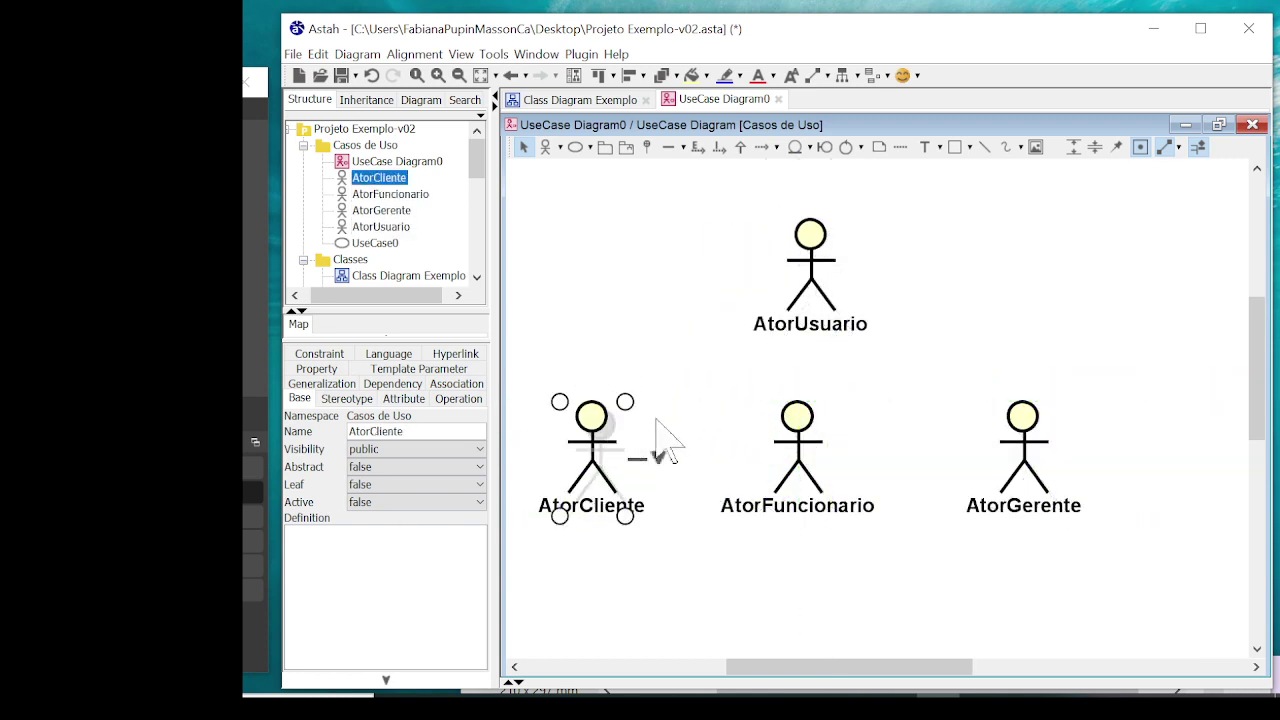
pyautogui.scroll(-1, 757, 495)
pyautogui.moveTo(796, 456); pyautogui.dragTo(805, 458)
pyautogui.moveTo(994, 460); pyautogui.dragTo(999, 460)
pyautogui.moveTo(633, 470); pyautogui.dragTo(651, 423)
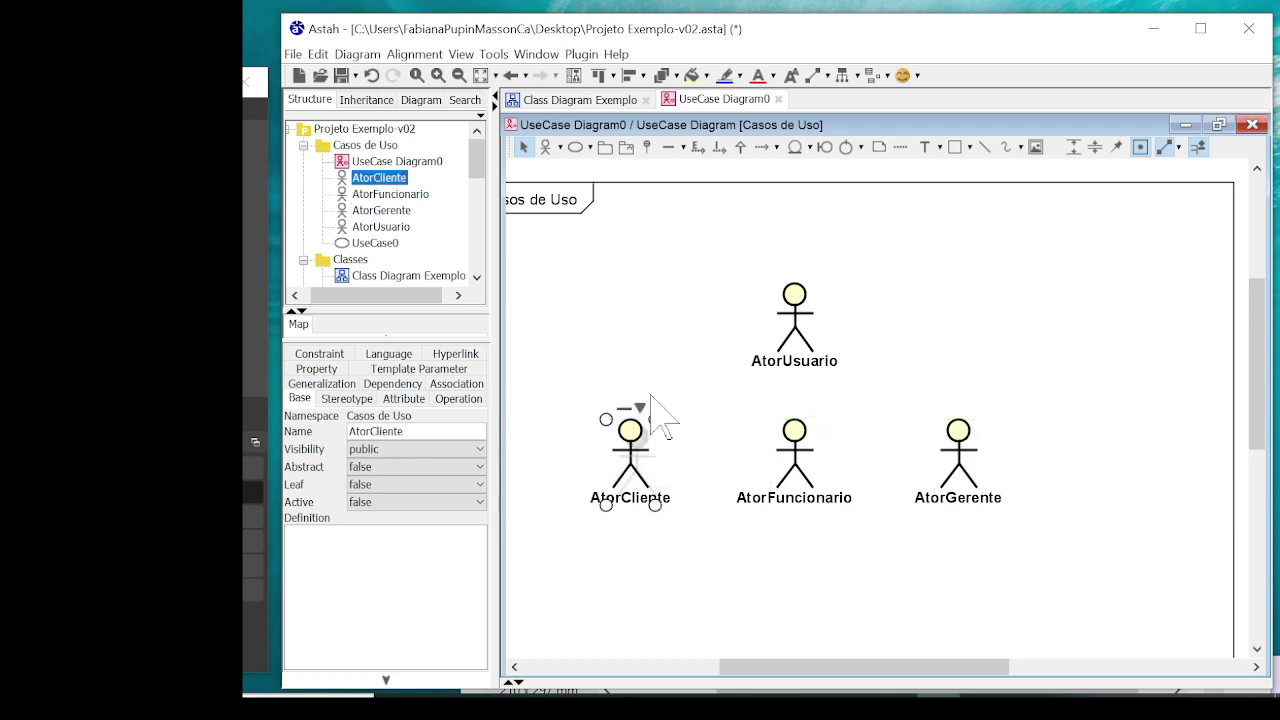
pyautogui.click(905, 400)
pyautogui.moveTo(812, 357); pyautogui.dragTo(812, 333)
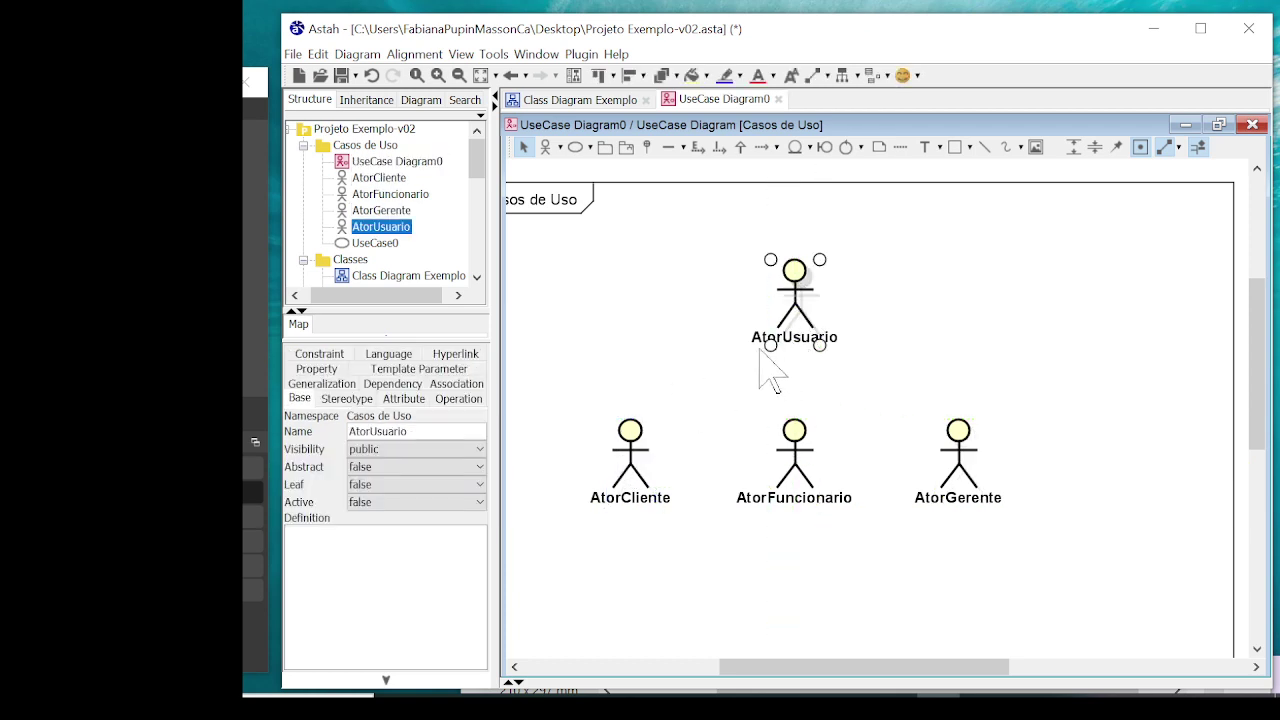
pyautogui.moveTo(574, 372); pyautogui.dragTo(1092, 520)
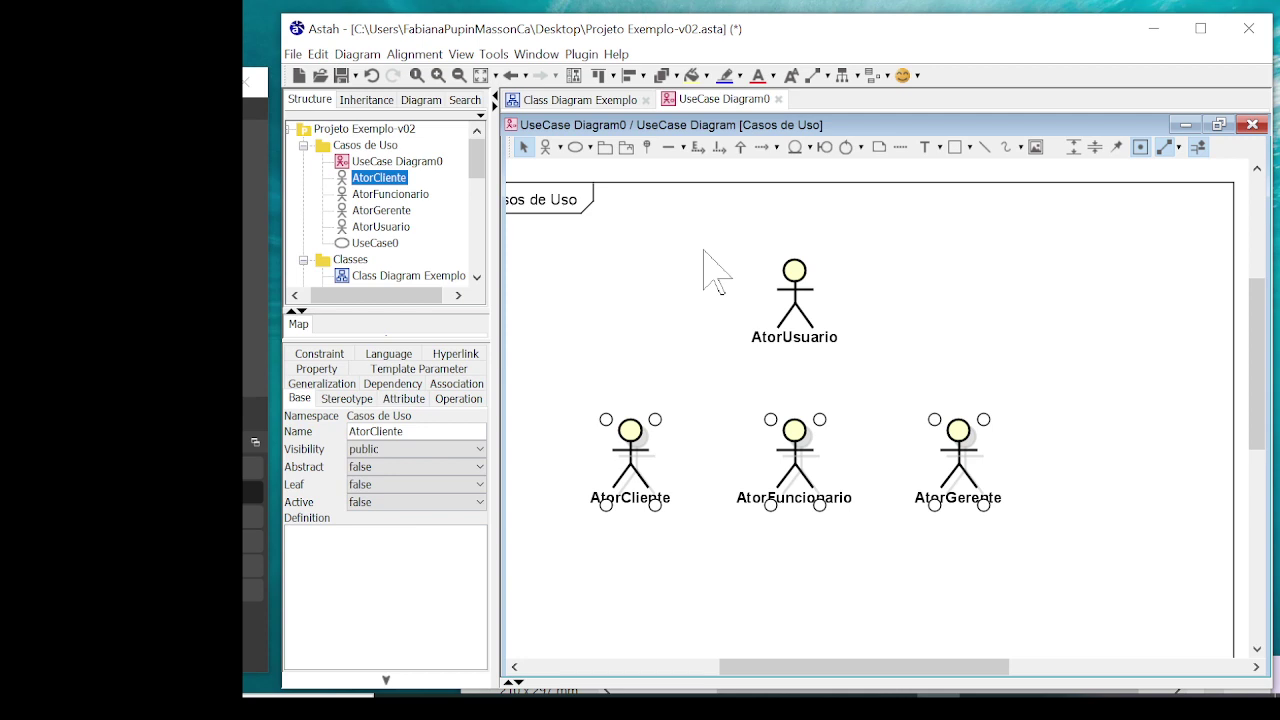
pyautogui.click(675, 293)
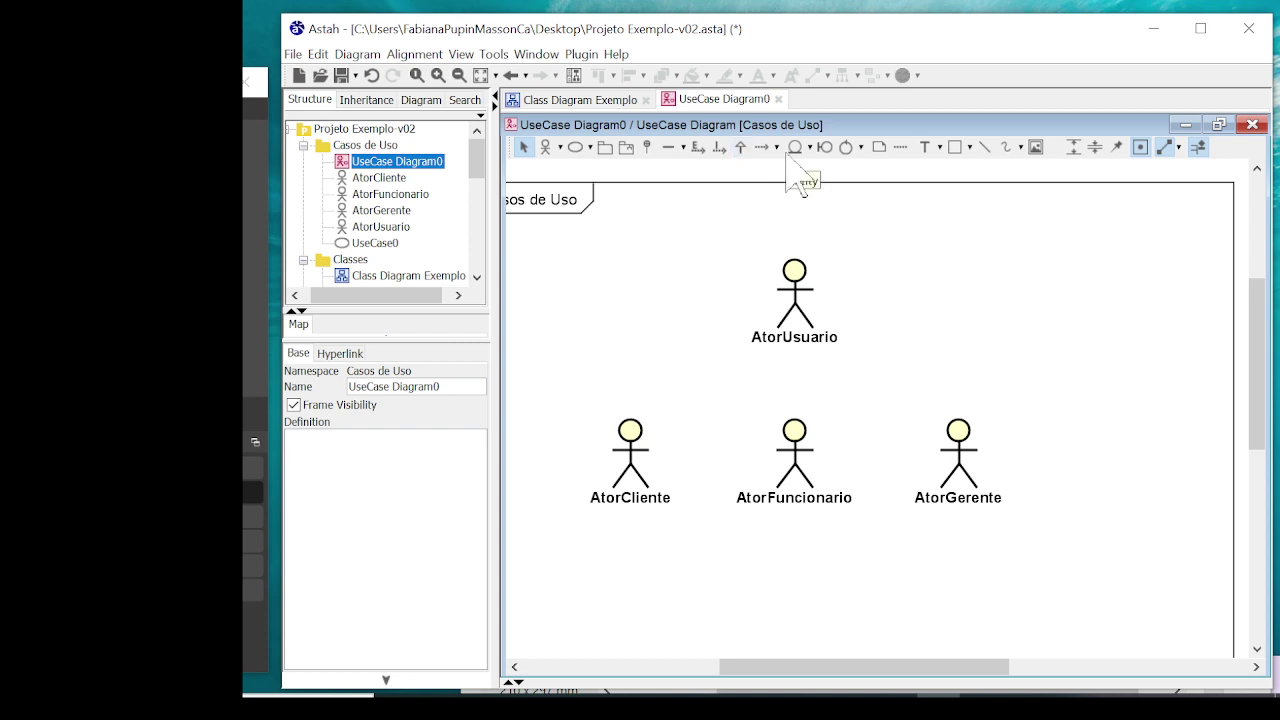
# Draw generalizations from AtorCliente, AtorFuncionario and AtorGerente to AtorUsuario, and move AtorUsuario slightly upward
pyautogui.click(741, 147)
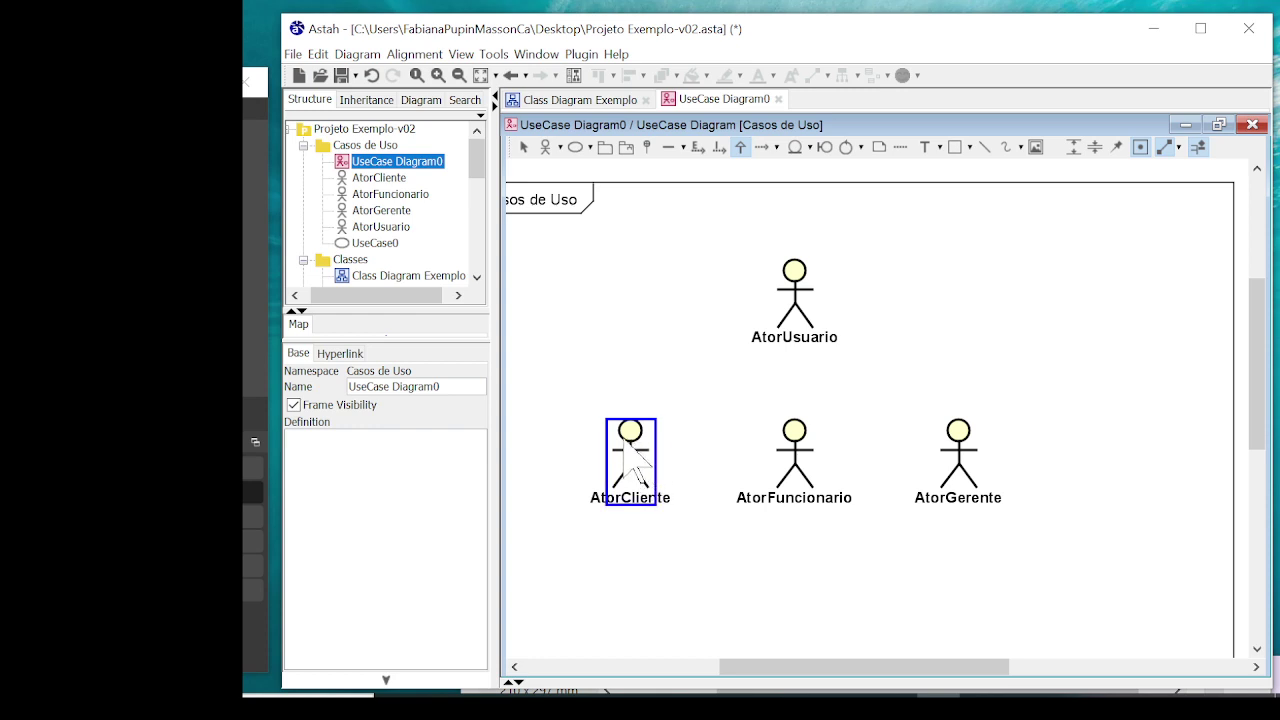
pyautogui.moveTo(626, 450); pyautogui.dragTo(800, 321)
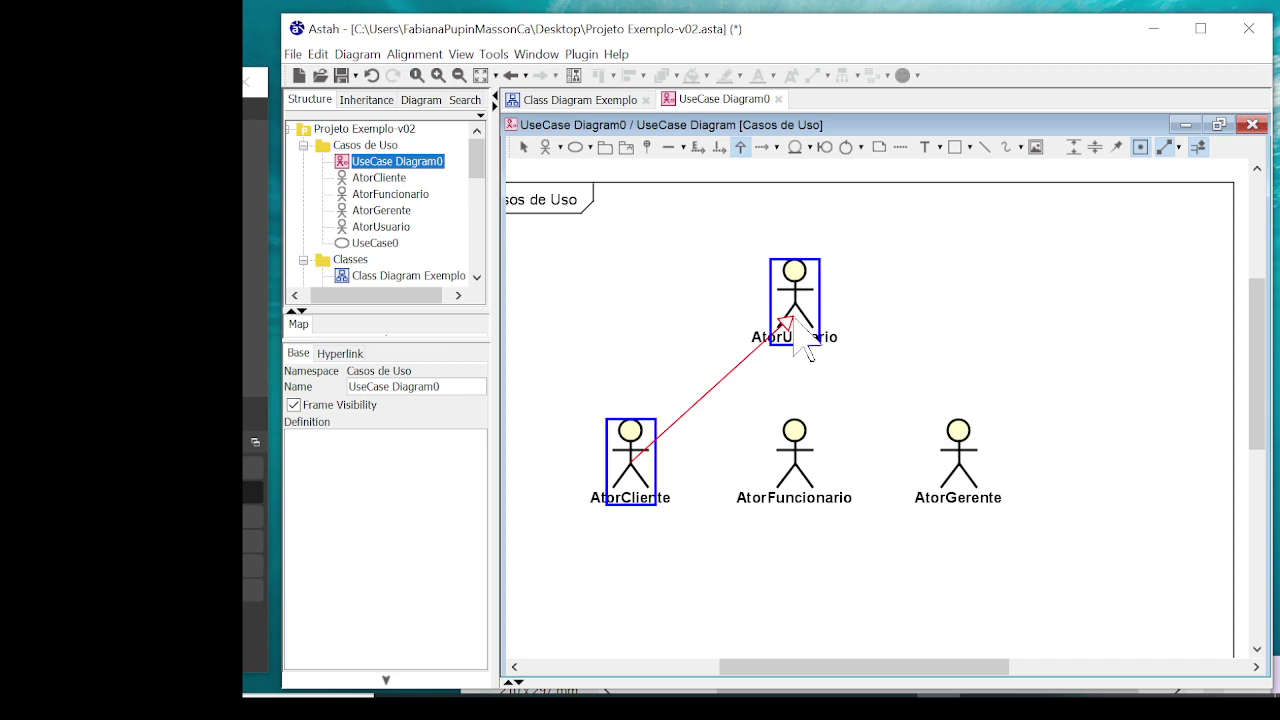
pyautogui.moveTo(797, 322); pyautogui.dragTo(805, 338)
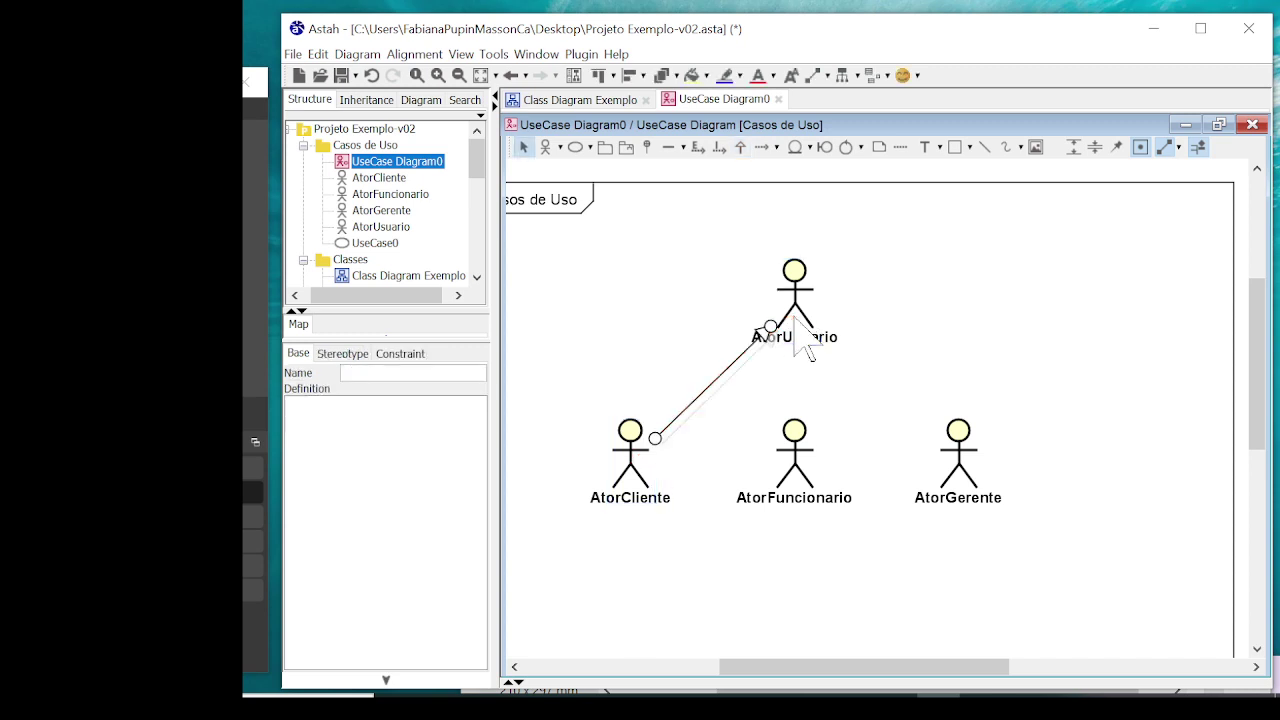
pyautogui.click(741, 150)
pyautogui.moveTo(797, 462); pyautogui.dragTo(802, 326)
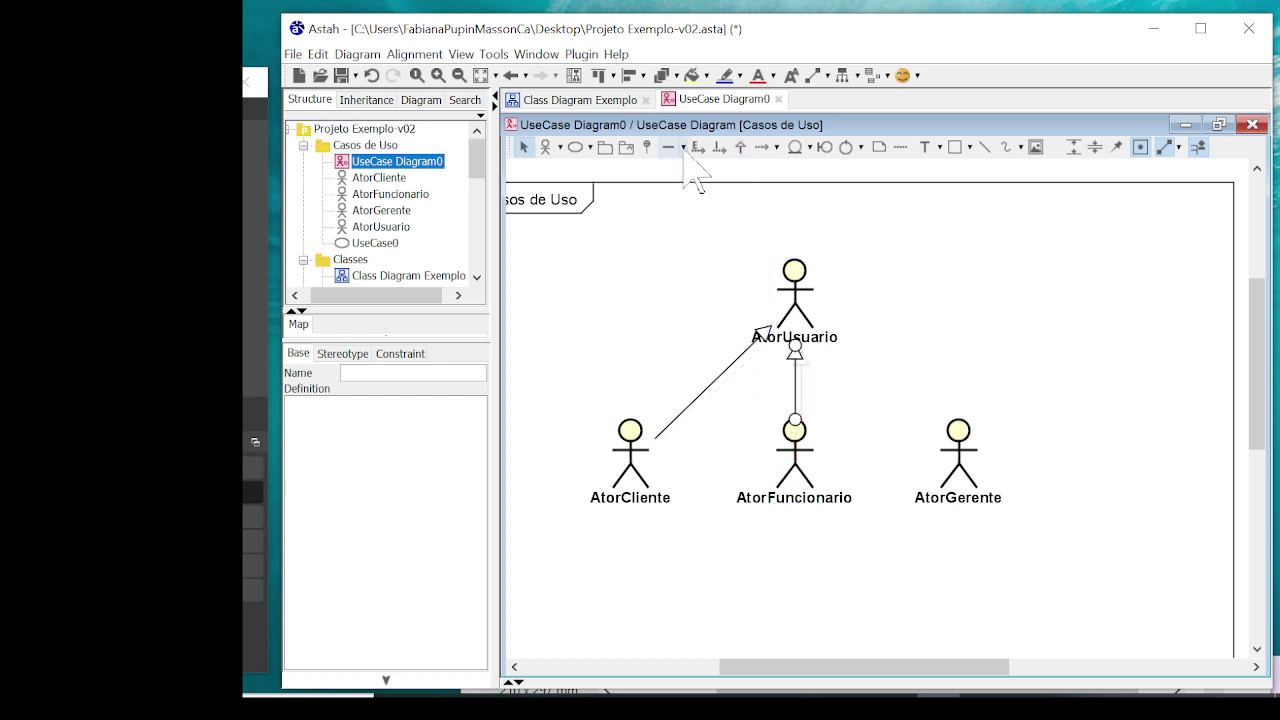
pyautogui.moveTo(960, 445); pyautogui.dragTo(812, 280)
pyautogui.click(952, 372)
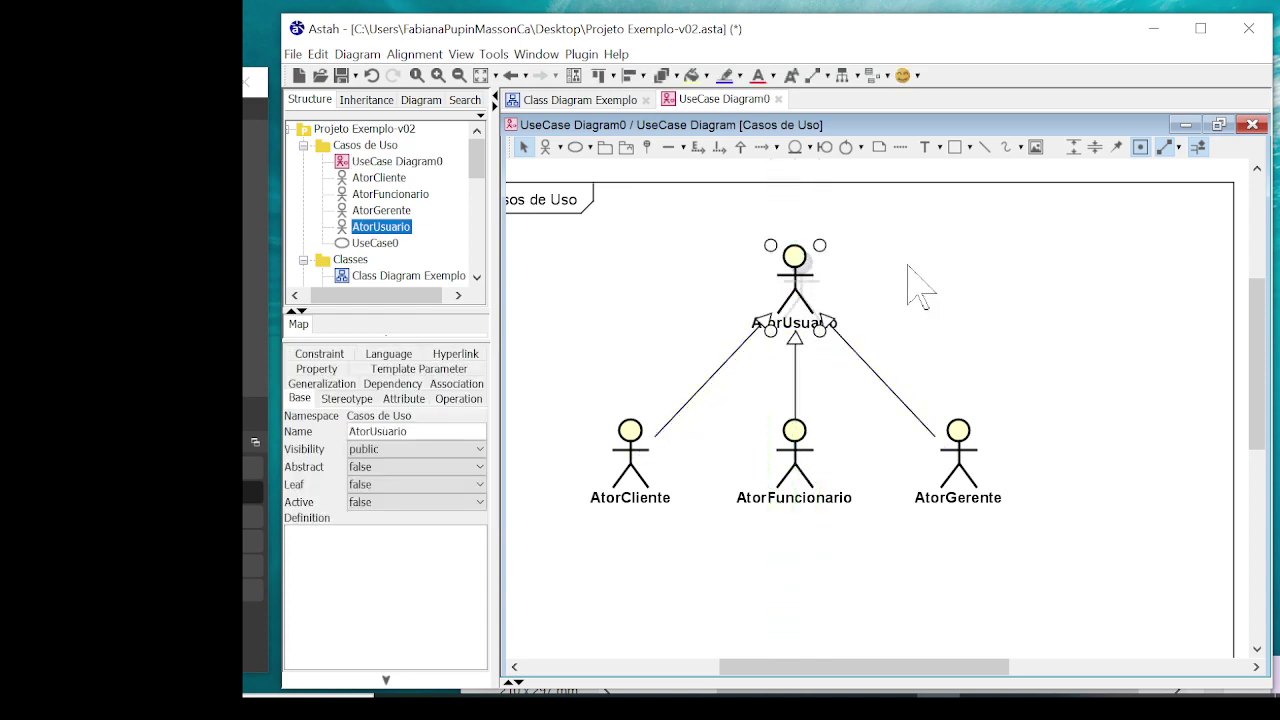
pyautogui.click(929, 336)
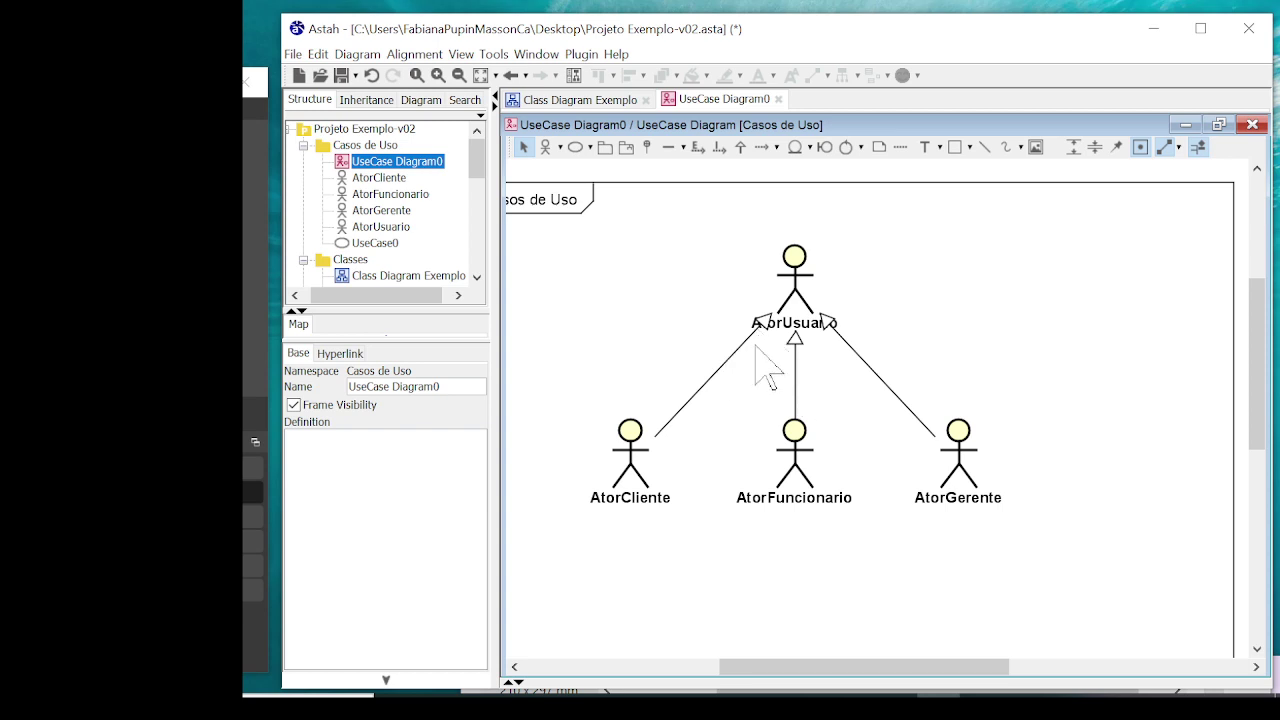
# Merge the AtorCliente and AtorGerente generalization lines into AtorFuncionario's line so all three share one arrowhead at AtorUsuario
pyautogui.click(722, 364)
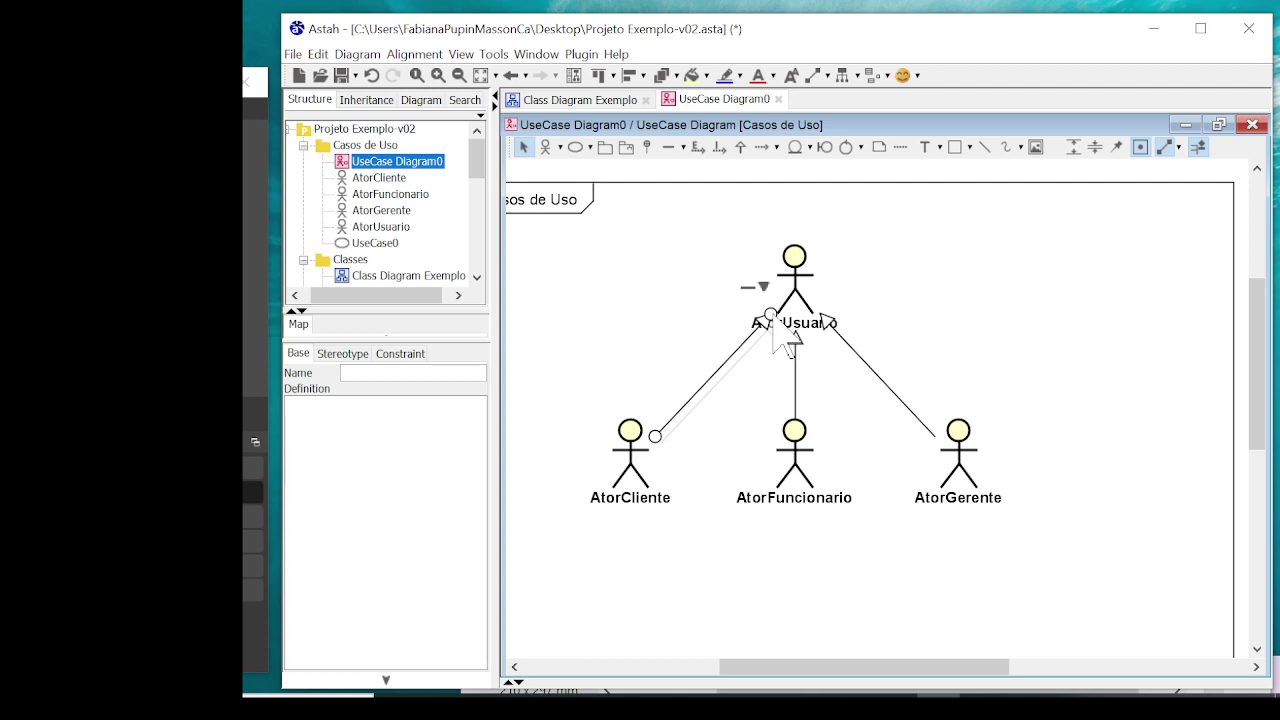
pyautogui.moveTo(772, 318); pyautogui.dragTo(797, 384)
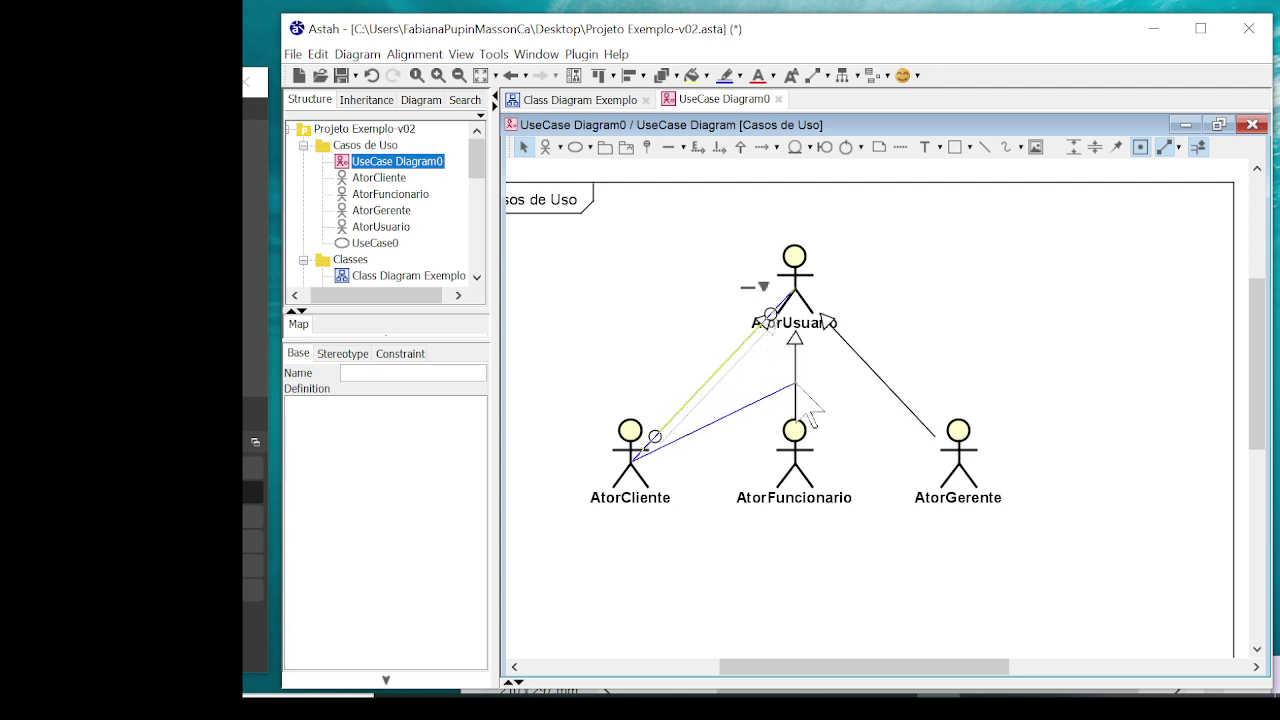
pyautogui.moveTo(797, 385); pyautogui.dragTo(796, 378)
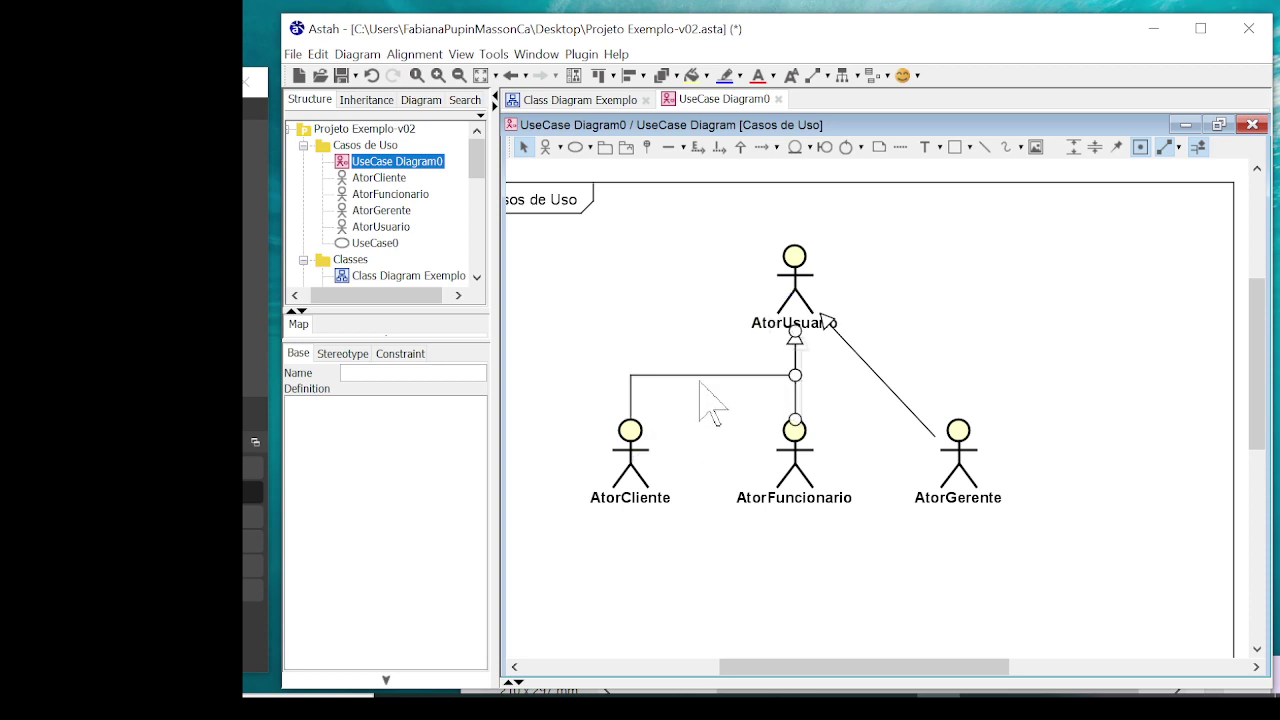
pyautogui.click(877, 375)
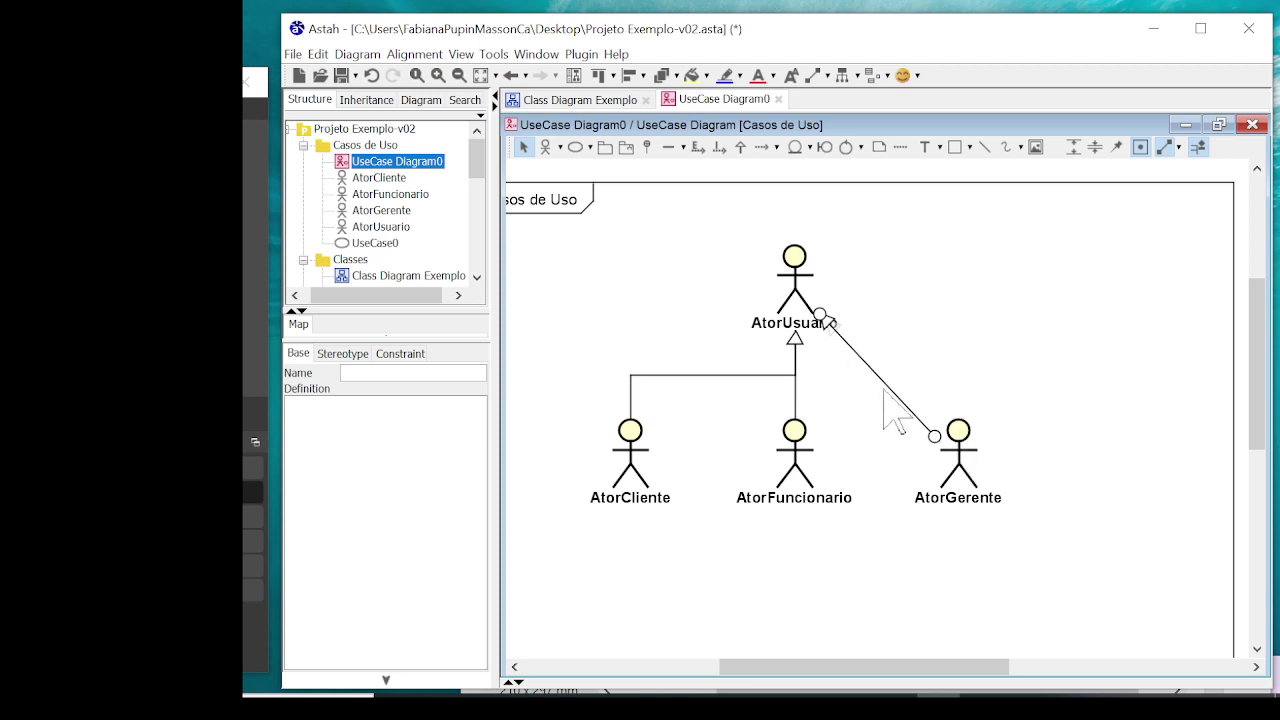
pyautogui.moveTo(822, 318); pyautogui.dragTo(831, 423)
pyautogui.click(980, 338)
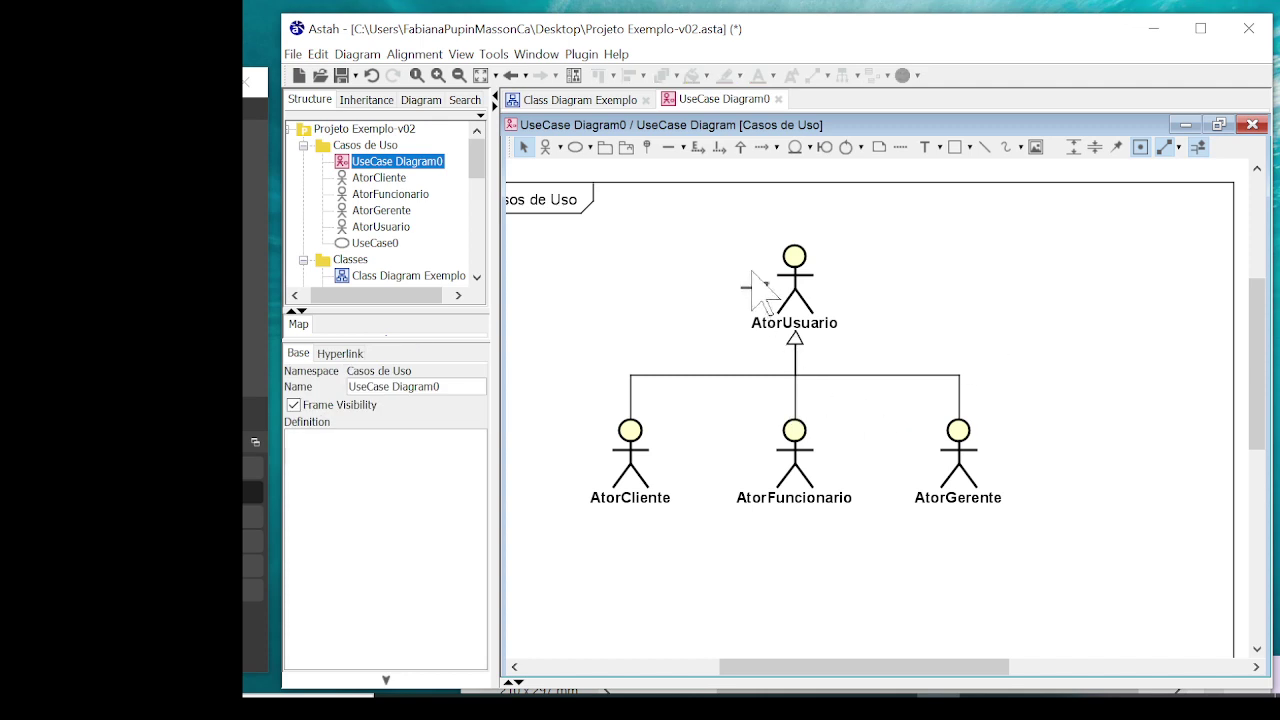
# Move AtorCliente and AtorGerente closer to AtorFuncionario, keeping the row evenly spaced
pyautogui.moveTo(632, 440); pyautogui.dragTo(665, 440)
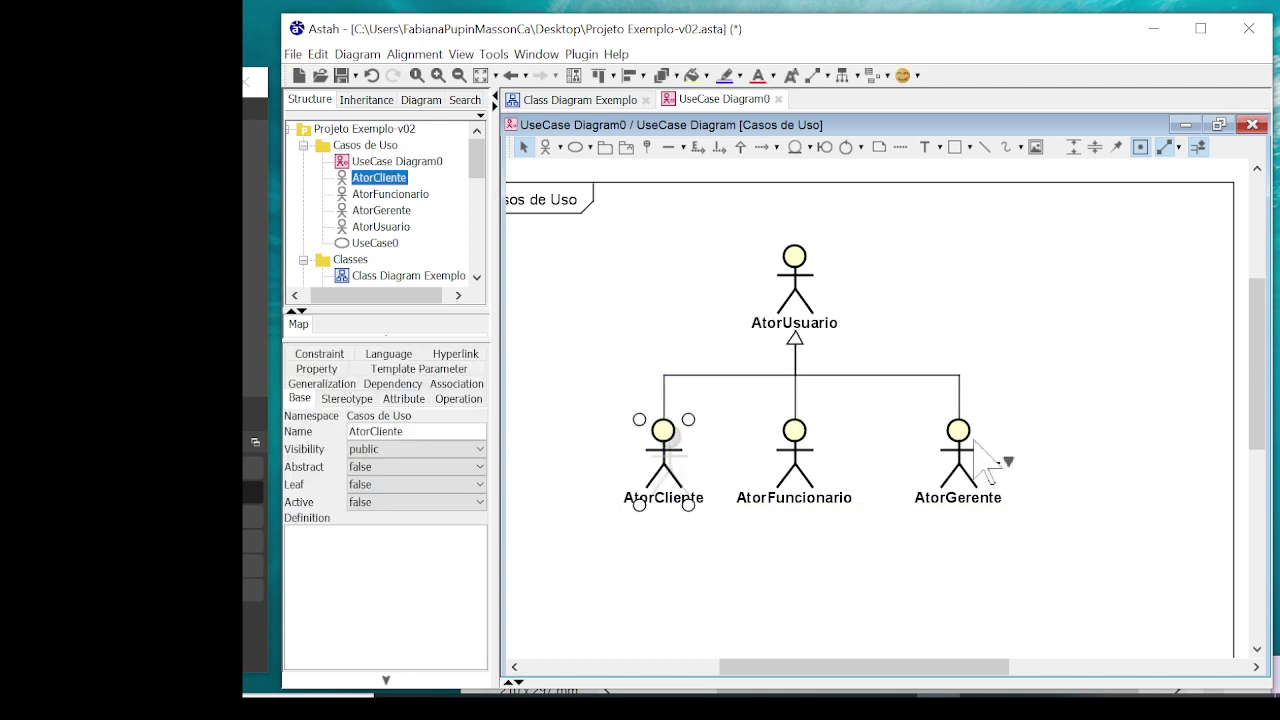
pyautogui.moveTo(985, 465); pyautogui.dragTo(952, 463)
pyautogui.click(958, 300)
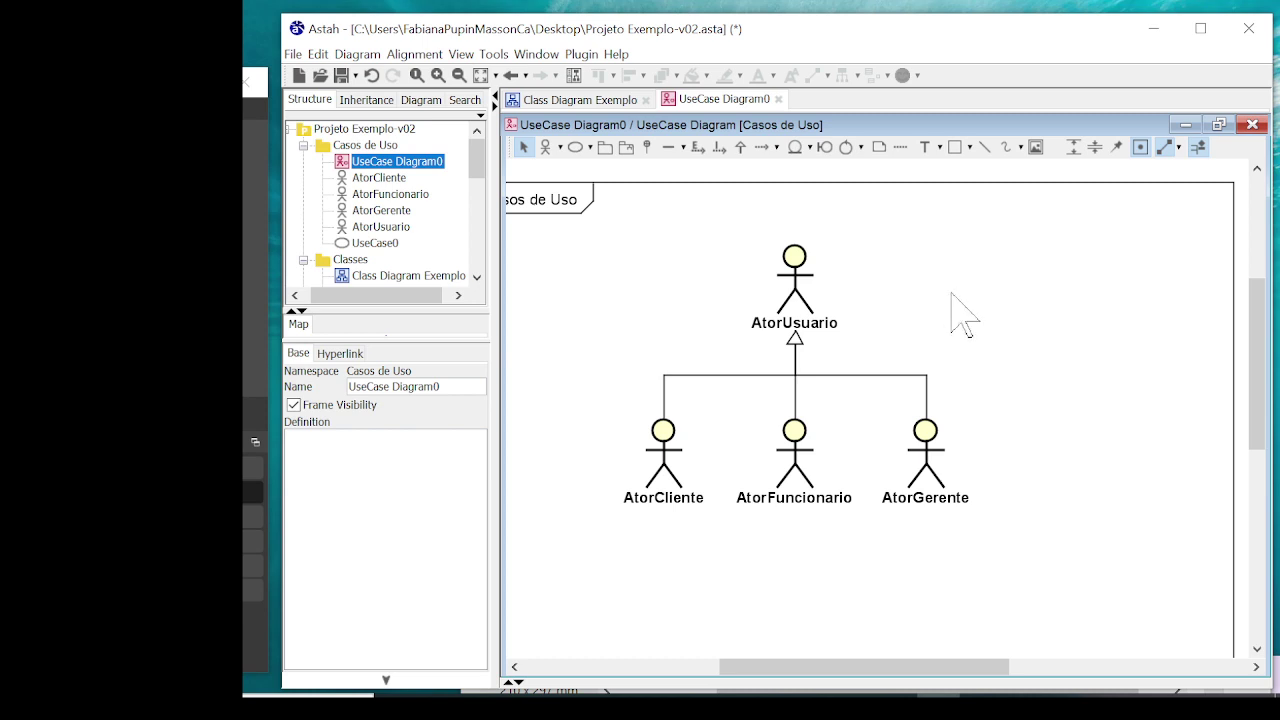
# Copy all four actors and their generalizations to the clipboard as a BMP/PNG image
pyautogui.moveTo(578, 228); pyautogui.dragTo(1010, 542)
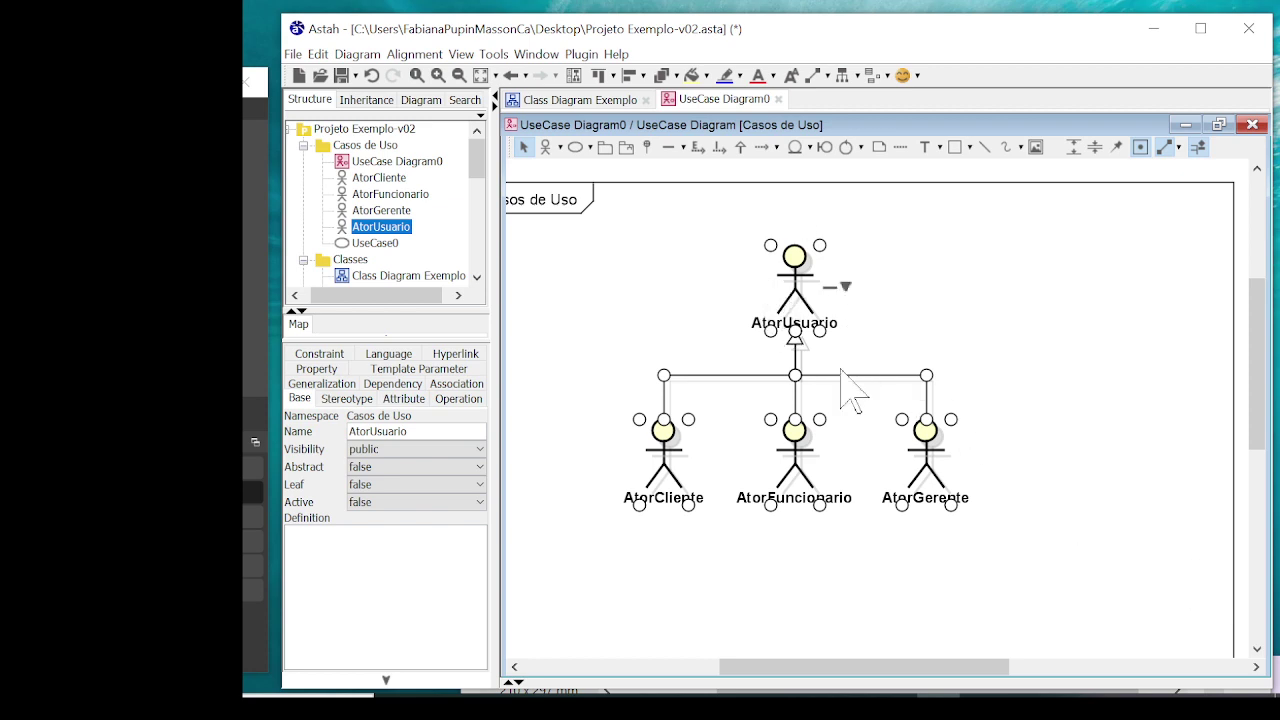
pyautogui.rightClick(806, 270)
pyautogui.moveTo(823, 337)
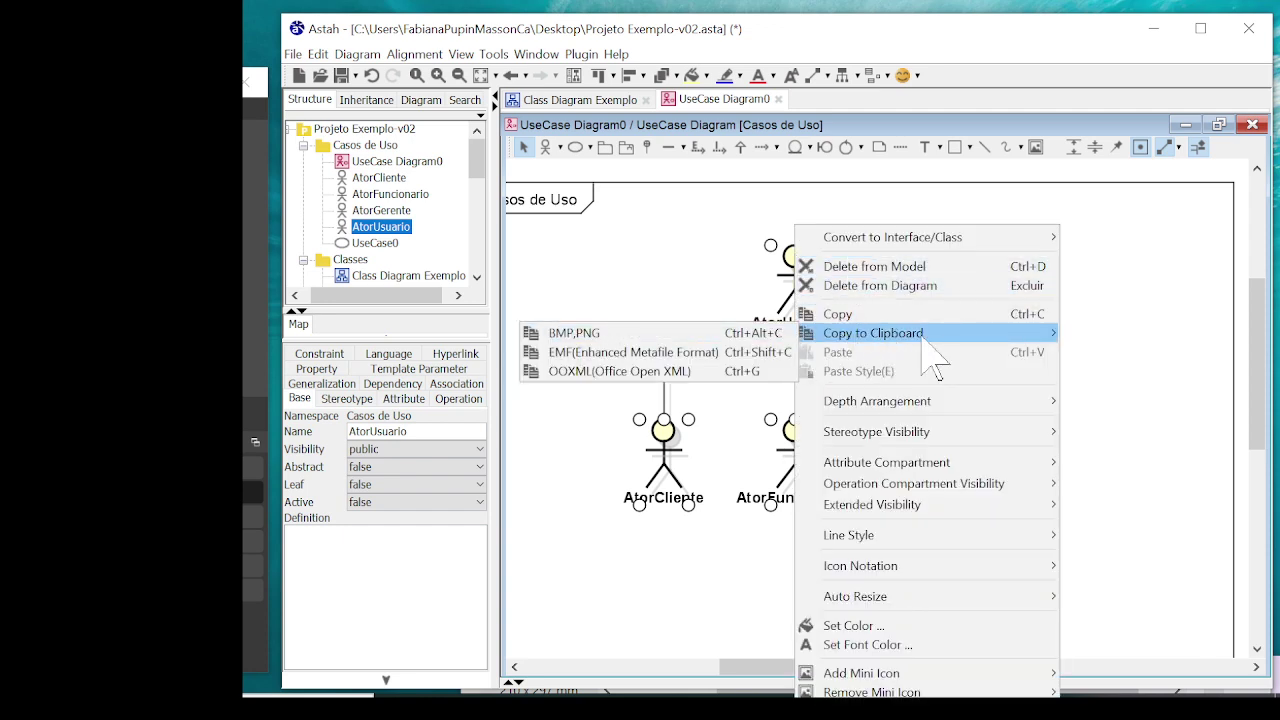
pyautogui.click(575, 337)
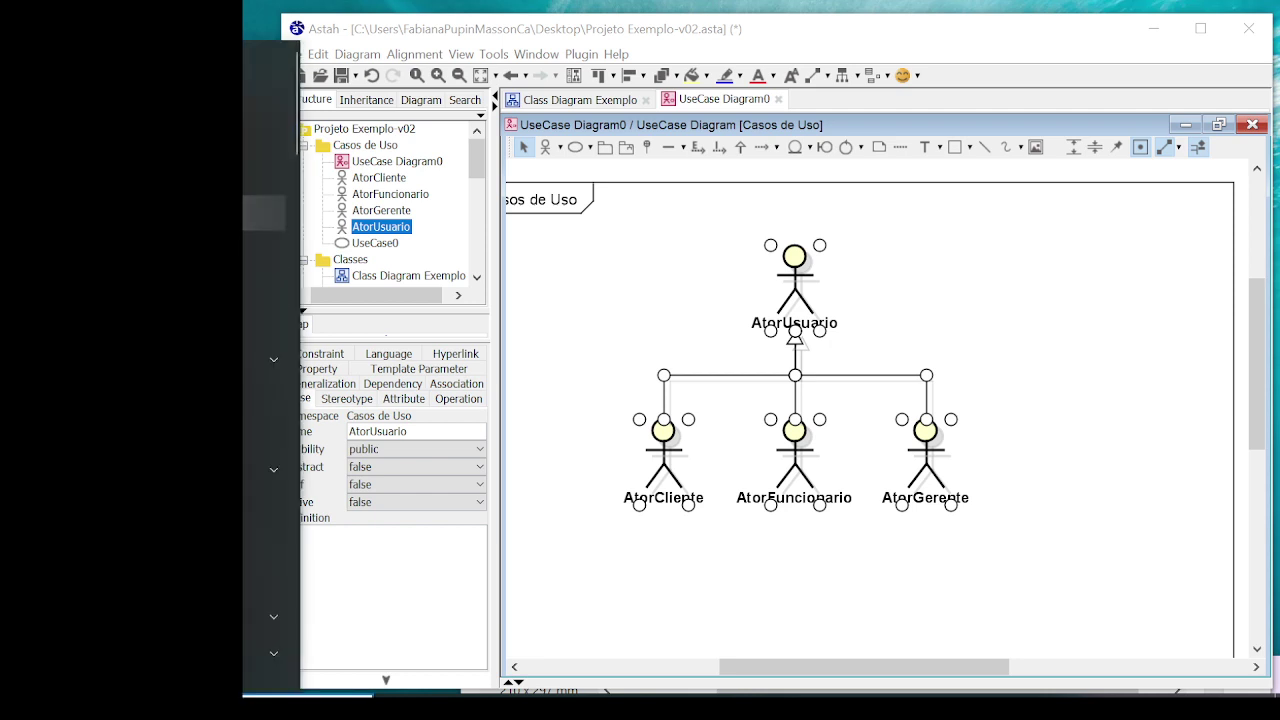
# Switch to Word, create a blank document and enlarge its restored window to show the page
pyautogui.click(264, 286)
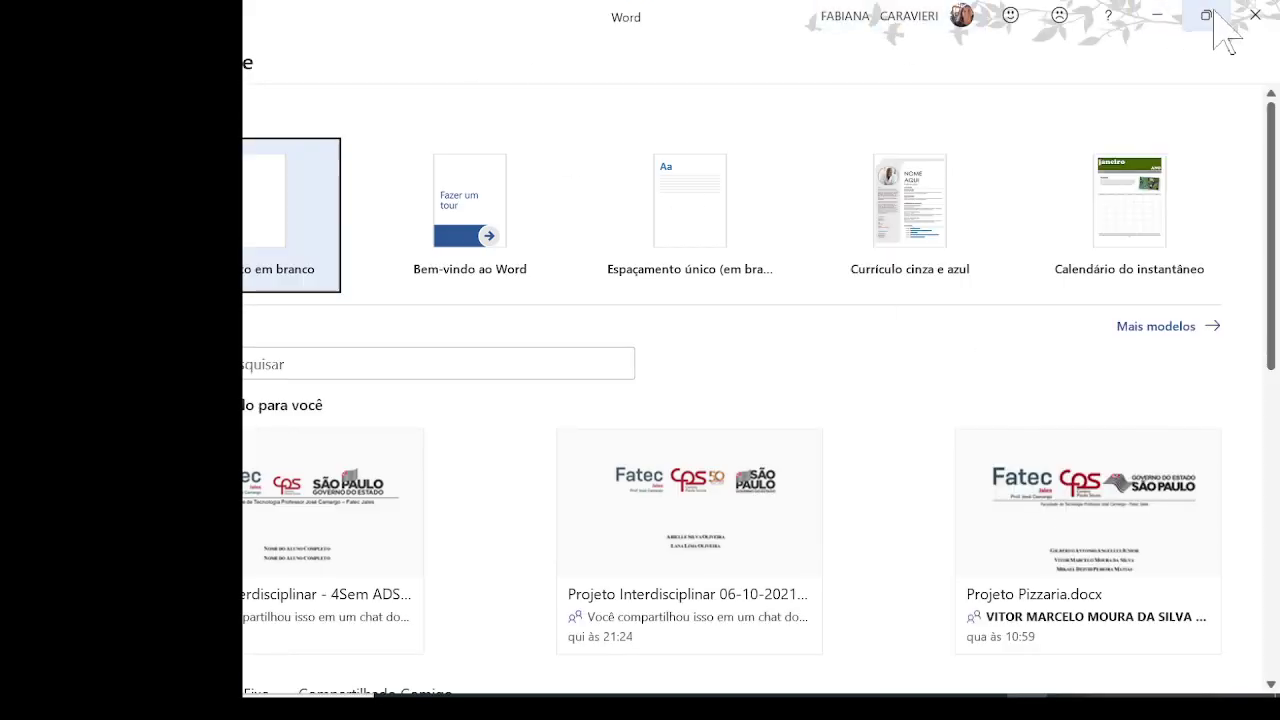
pyautogui.click(1205, 14)
pyautogui.moveTo(161, 8); pyautogui.dragTo(578, 46)
pyautogui.click(650, 265)
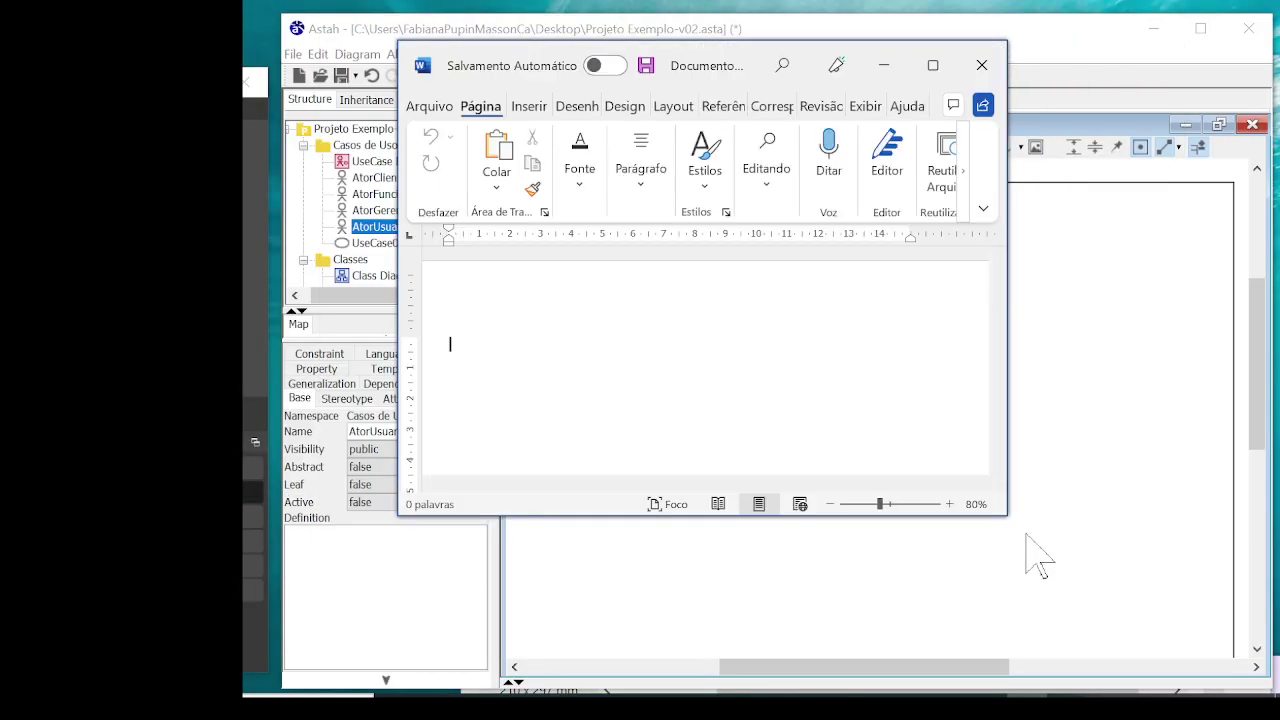
pyautogui.moveTo(1000, 515); pyautogui.dragTo(1228, 692)
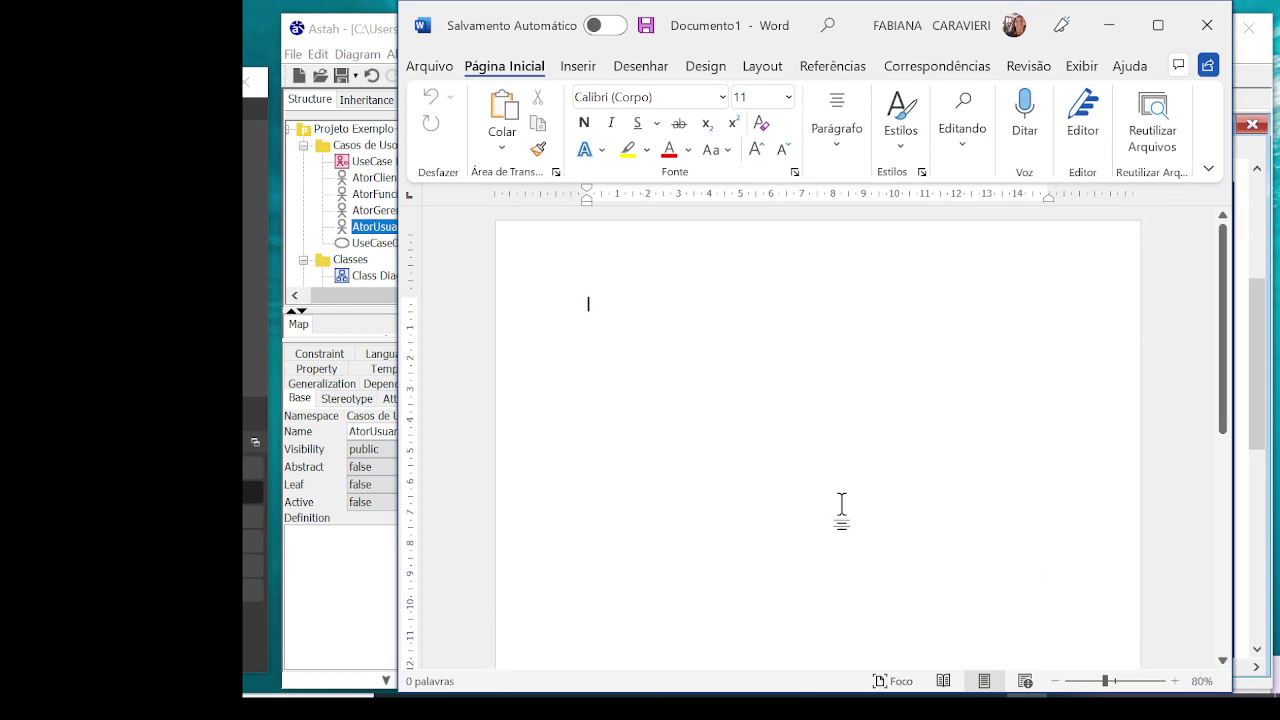
# Paste the copied actor diagram into the document, shrink it to about 7.5 cm wide and centre it
pyautogui.hotkey('ctrl', 'v')
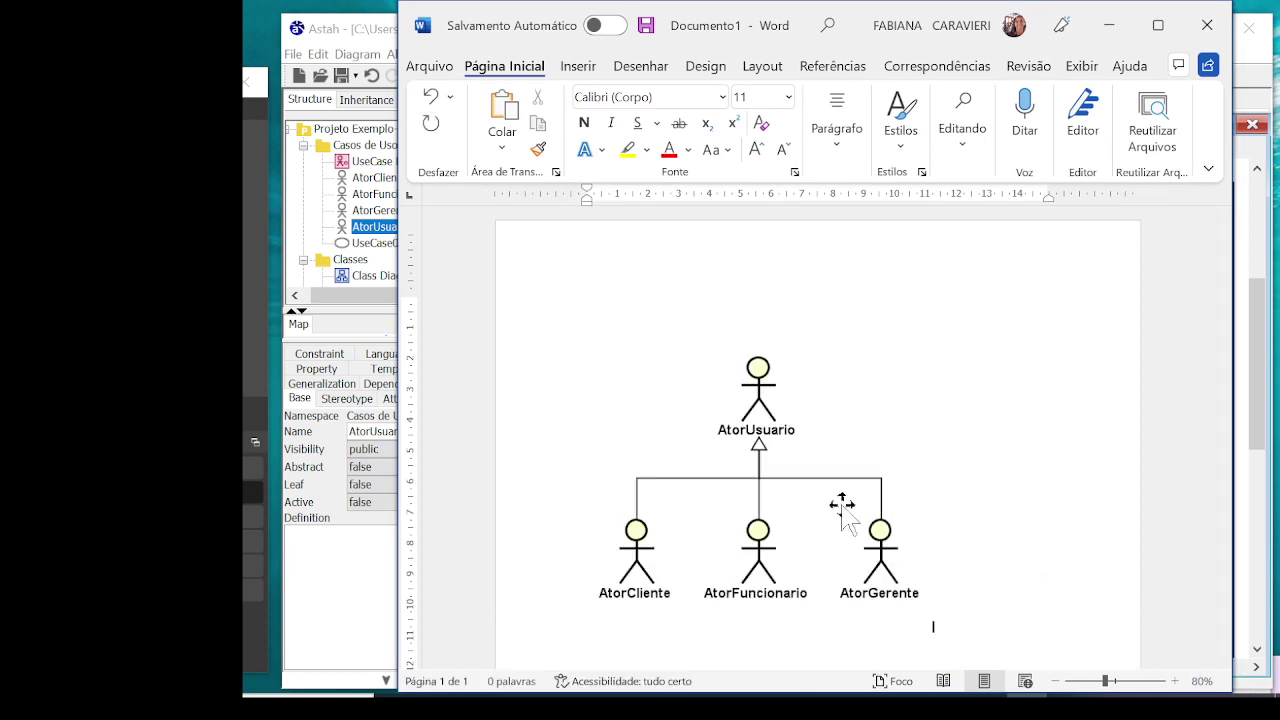
pyautogui.click(752, 368)
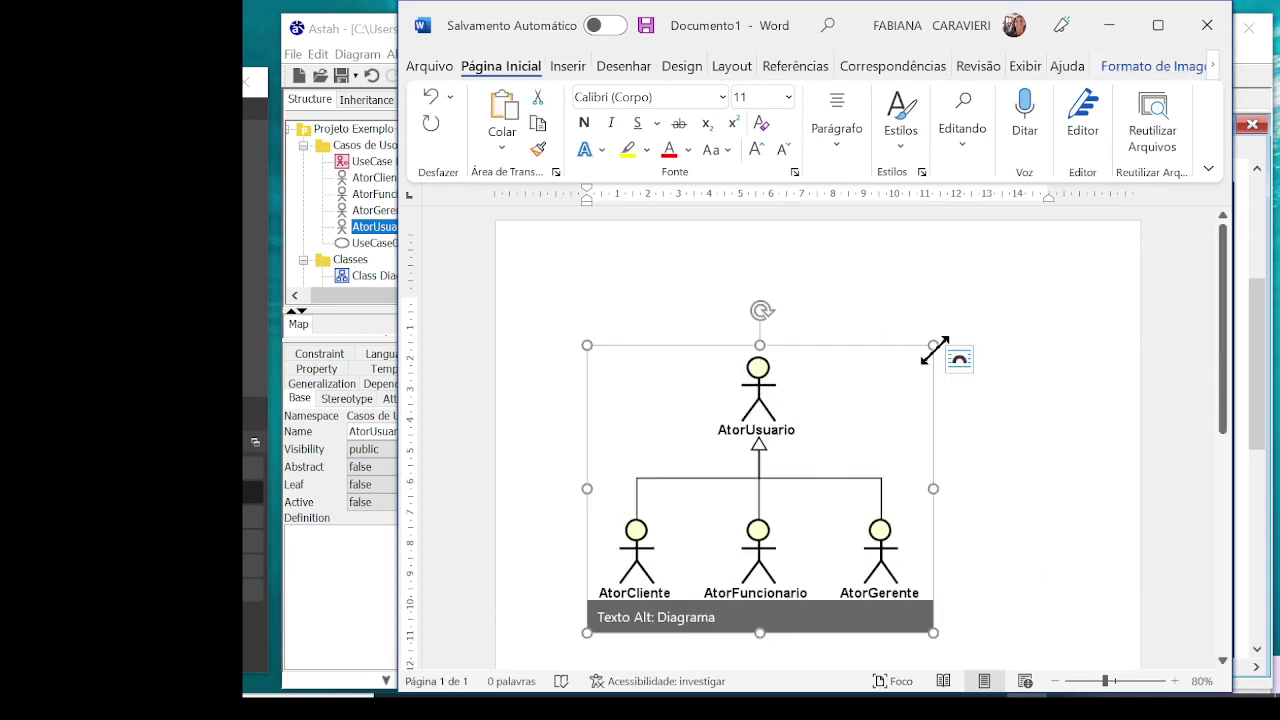
pyautogui.moveTo(933, 345); pyautogui.dragTo(817, 441)
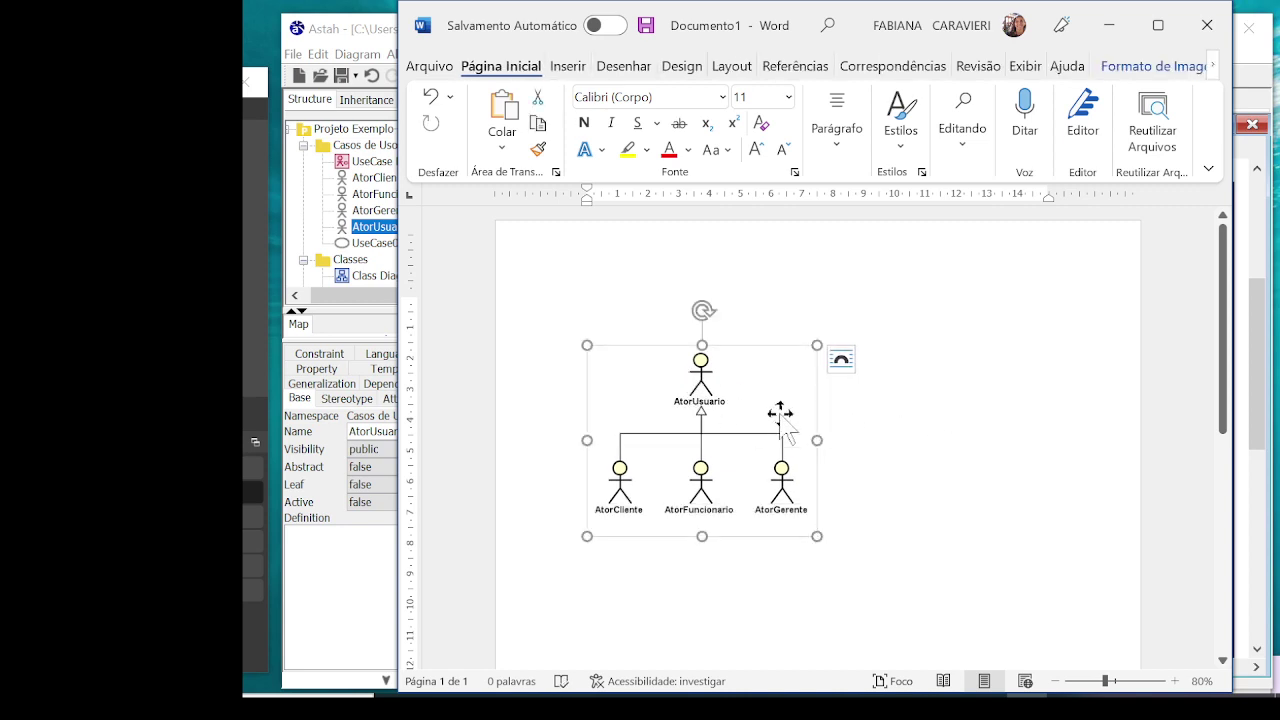
pyautogui.click(836, 128)
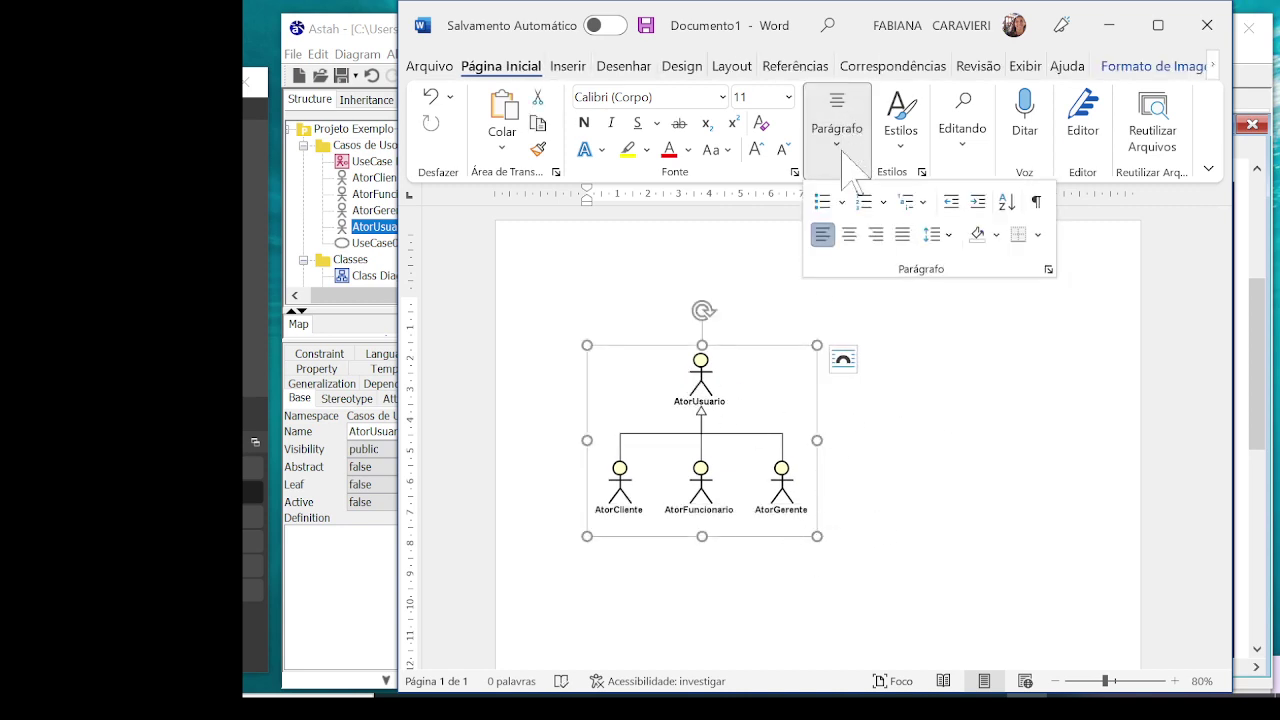
pyautogui.click(849, 234)
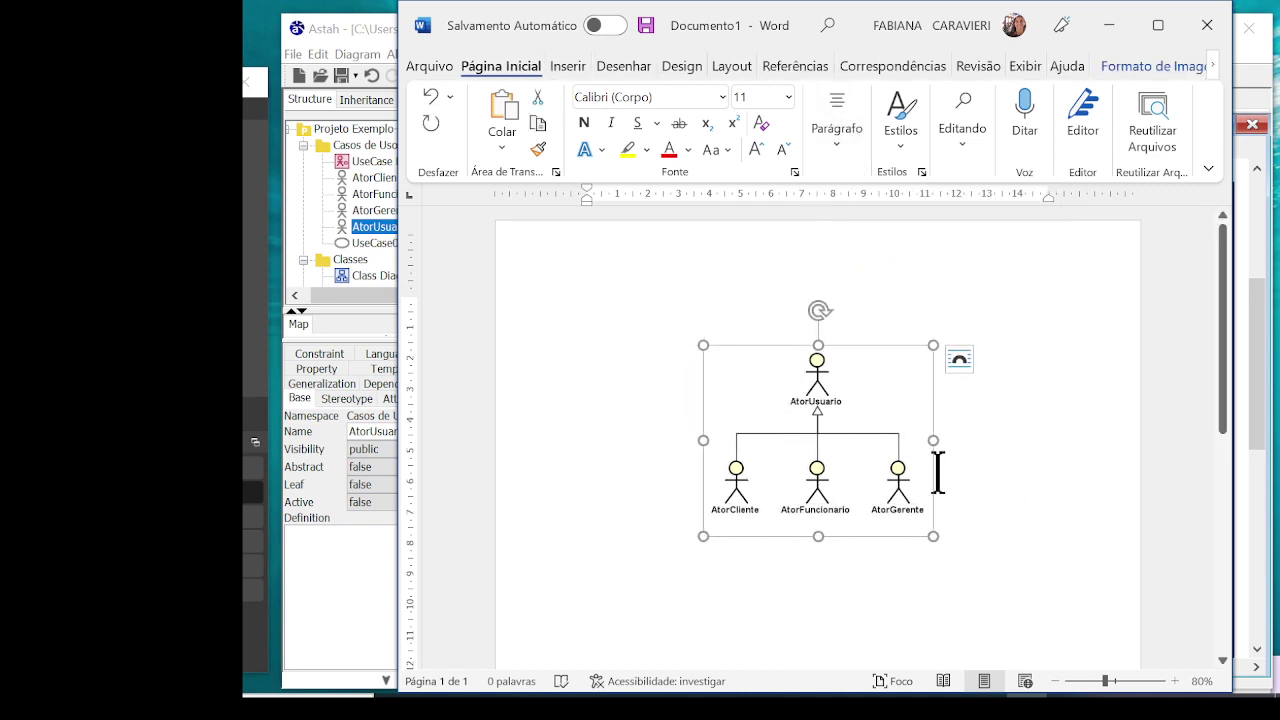
# Switch back to Astah and shrink the Casos de Uso frame to fit closely around the four actors
pyautogui.click(351, 617)
pyautogui.click(1006, 335)
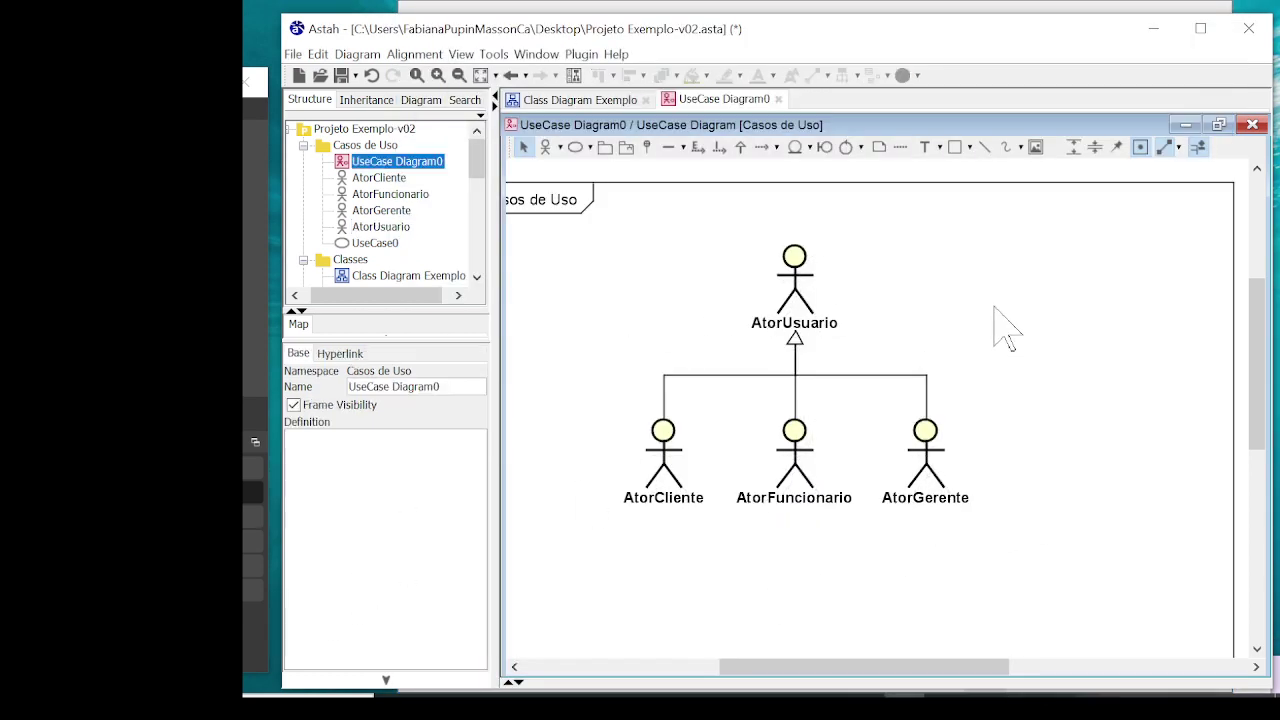
pyautogui.scroll(-2, 1006, 335)
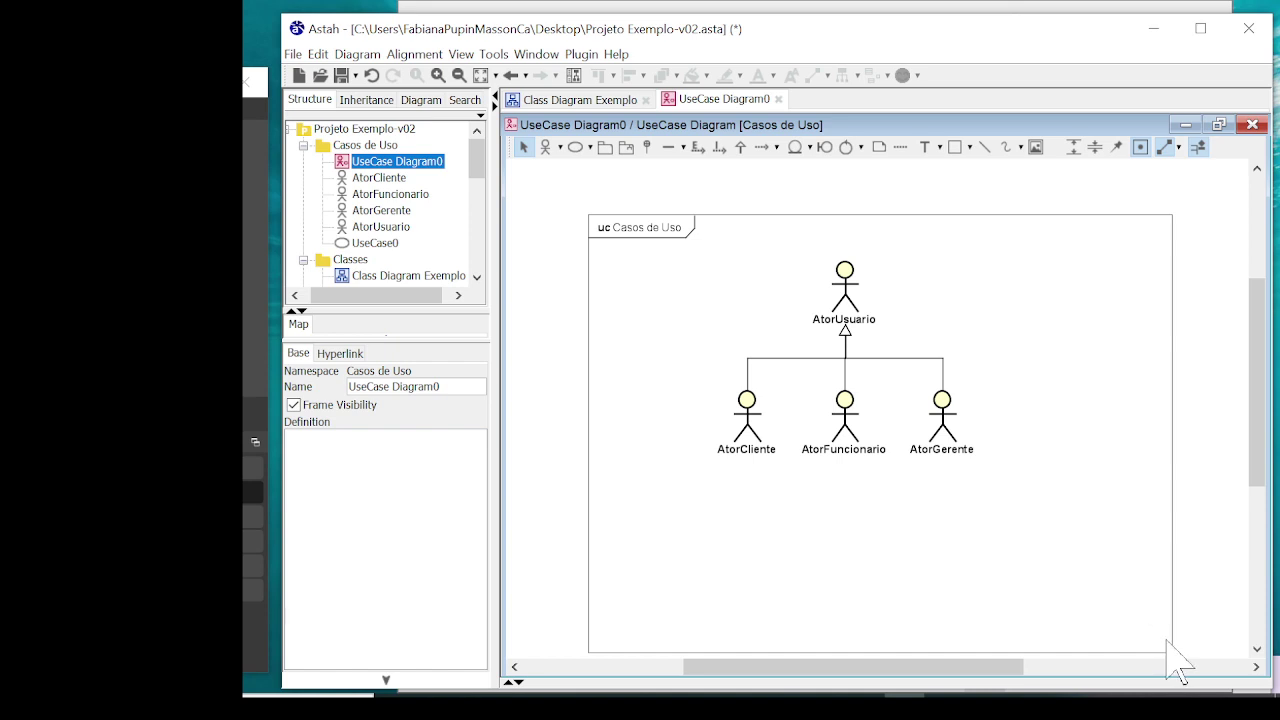
pyautogui.click(1171, 566)
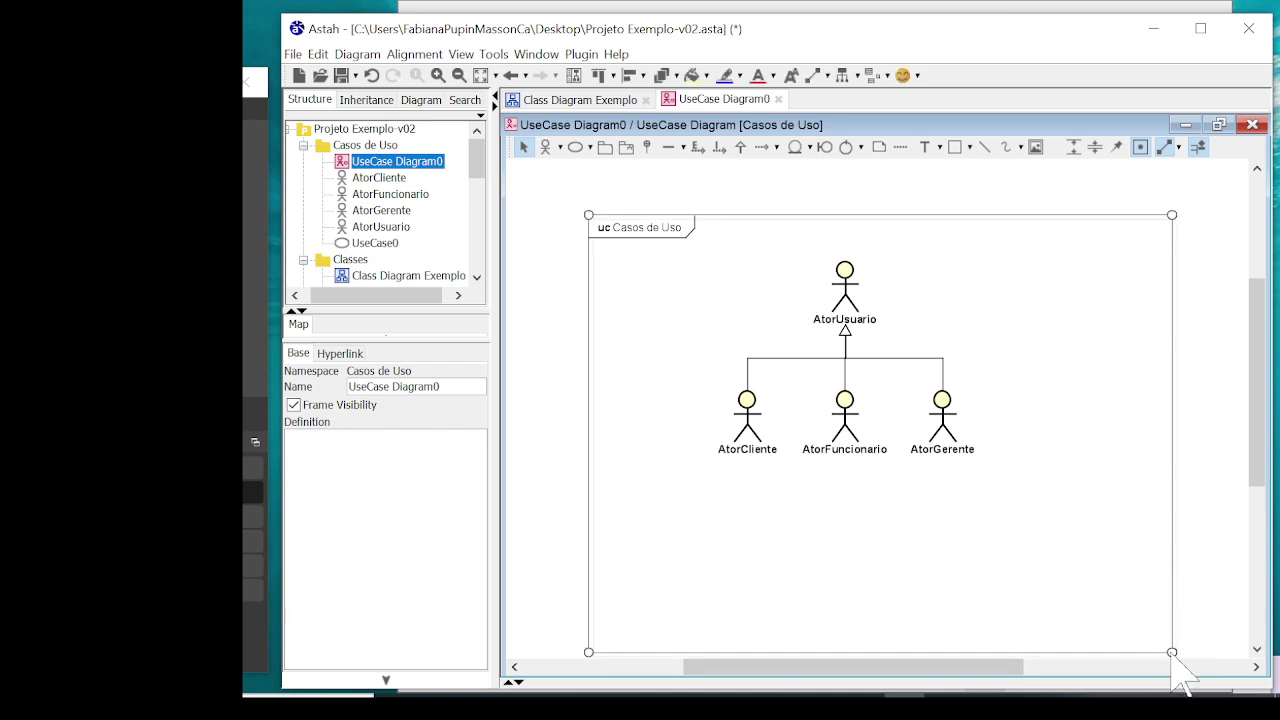
pyautogui.moveTo(1172, 654); pyautogui.dragTo(988, 489)
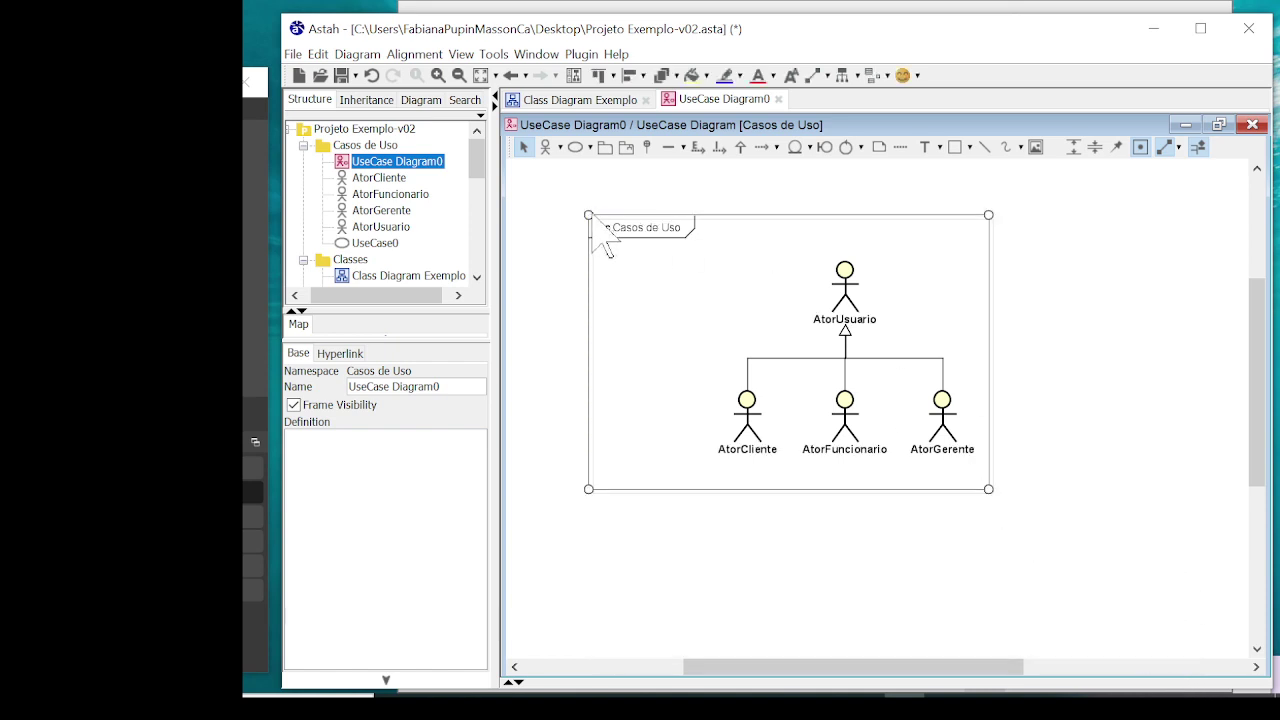
pyautogui.moveTo(593, 216); pyautogui.dragTo(692, 226)
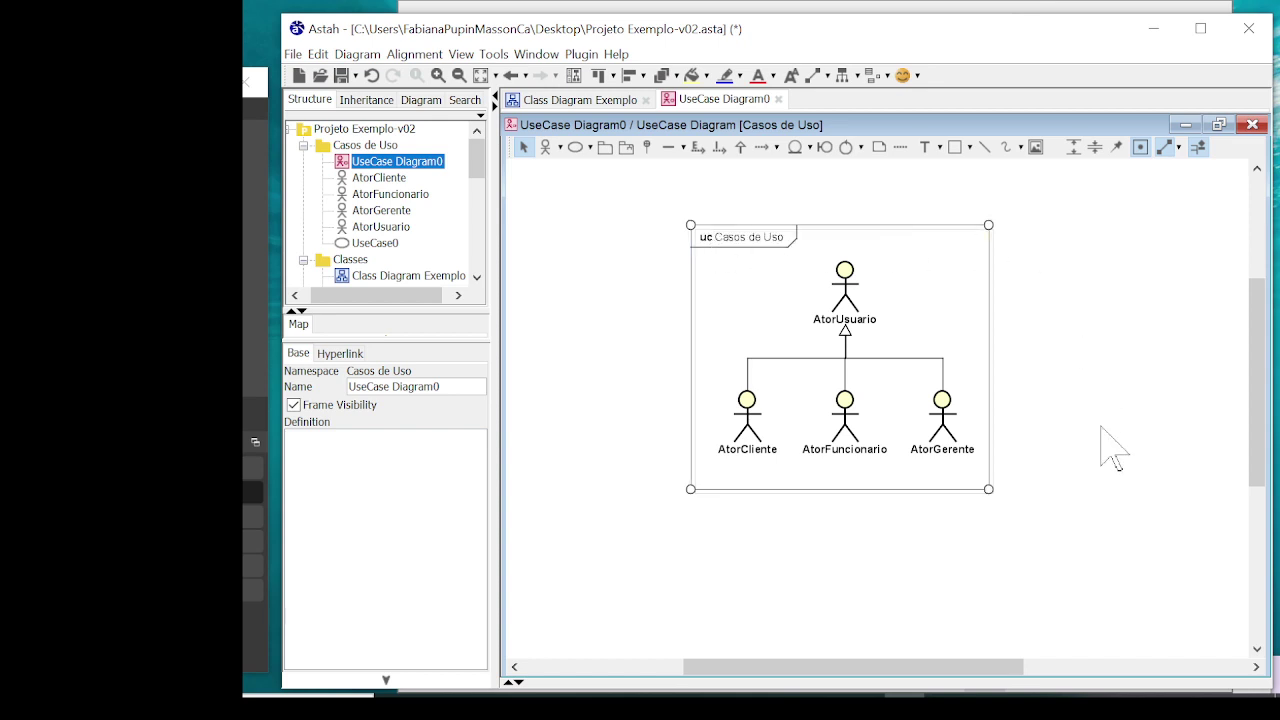
pyautogui.moveTo(988, 489); pyautogui.dragTo(988, 477)
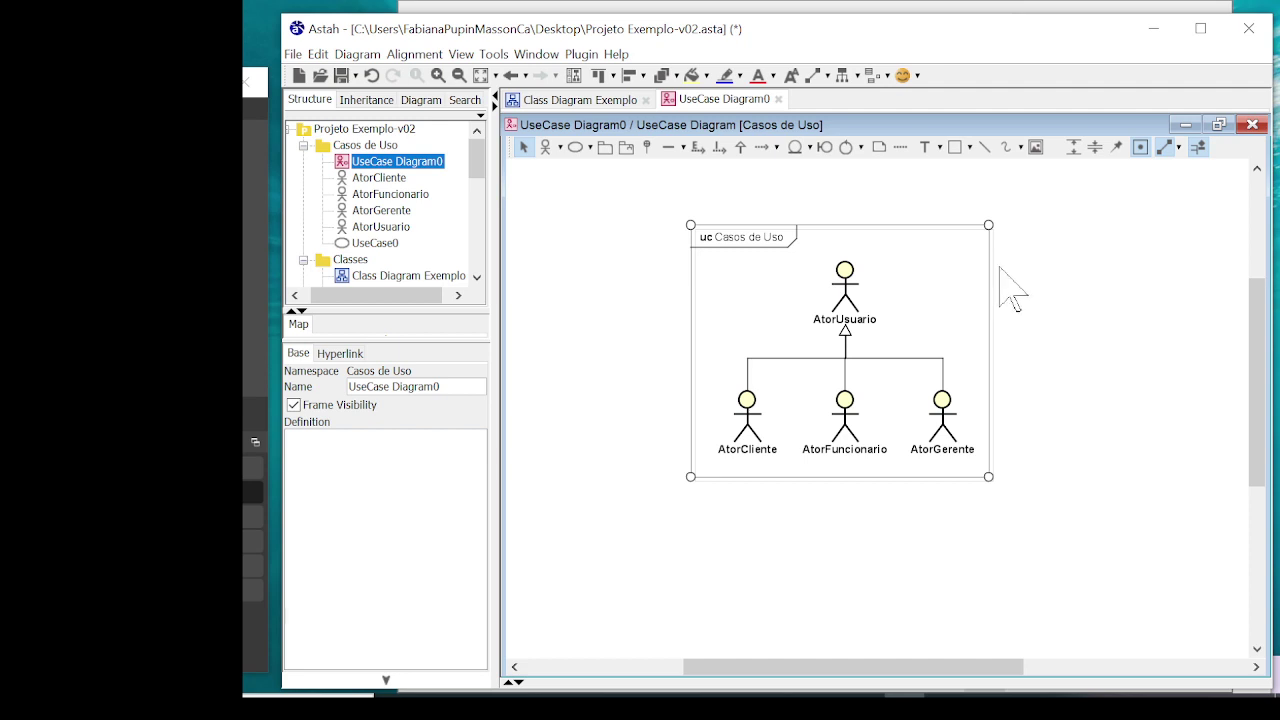
pyautogui.click(1085, 290)
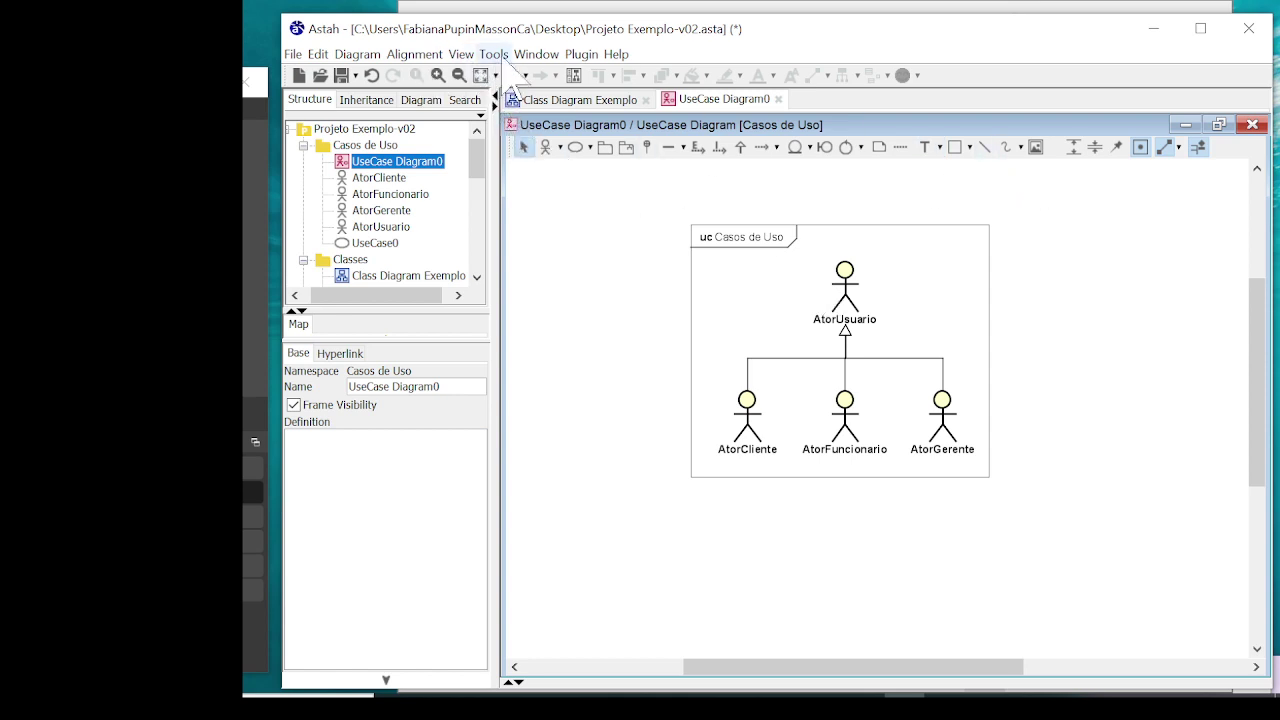
# Export the current diagram as a PNG image named UseCase Diagram0 to the Área de Trabalho folder
pyautogui.click(494, 54)
pyautogui.moveTo(530, 185)
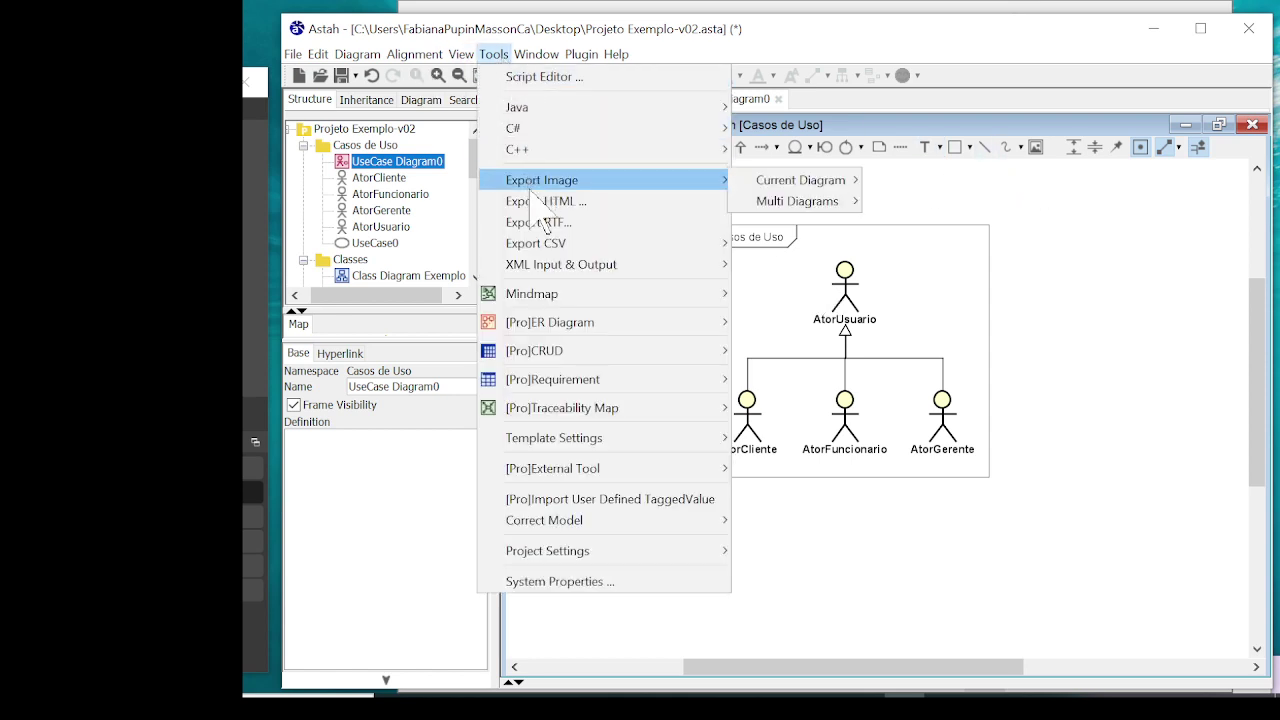
pyautogui.moveTo(760, 180)
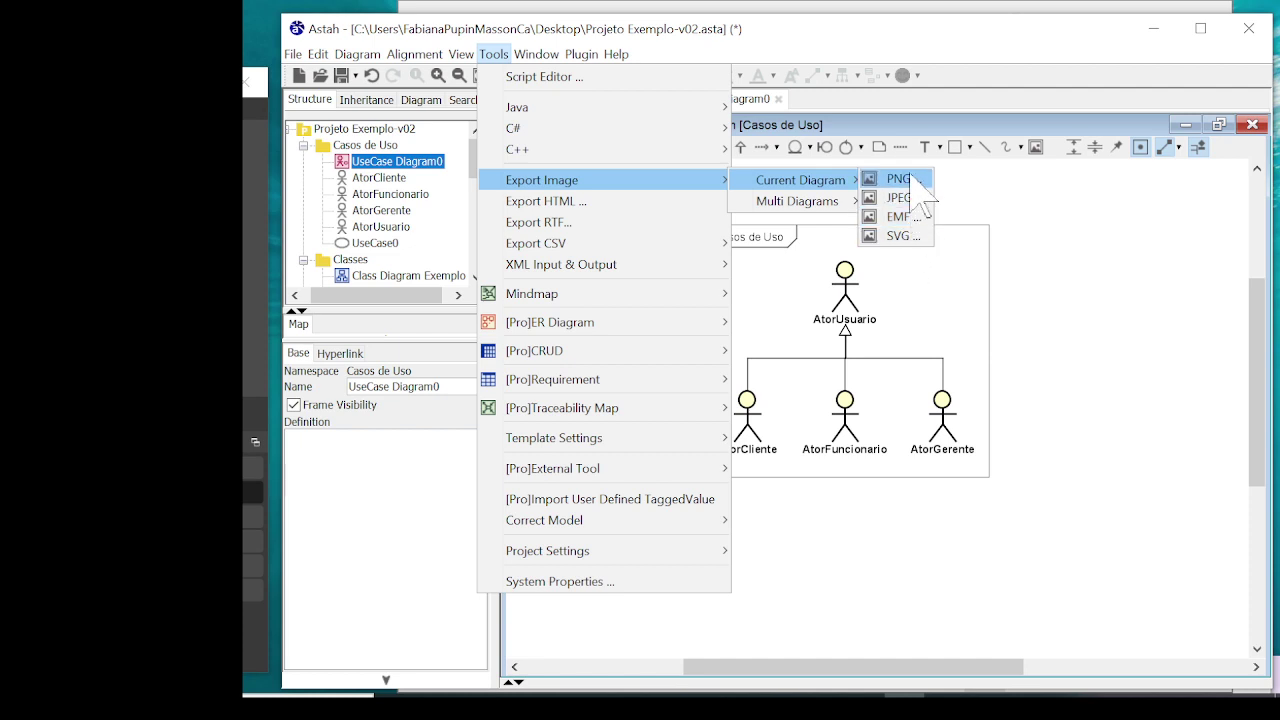
pyautogui.click(888, 178)
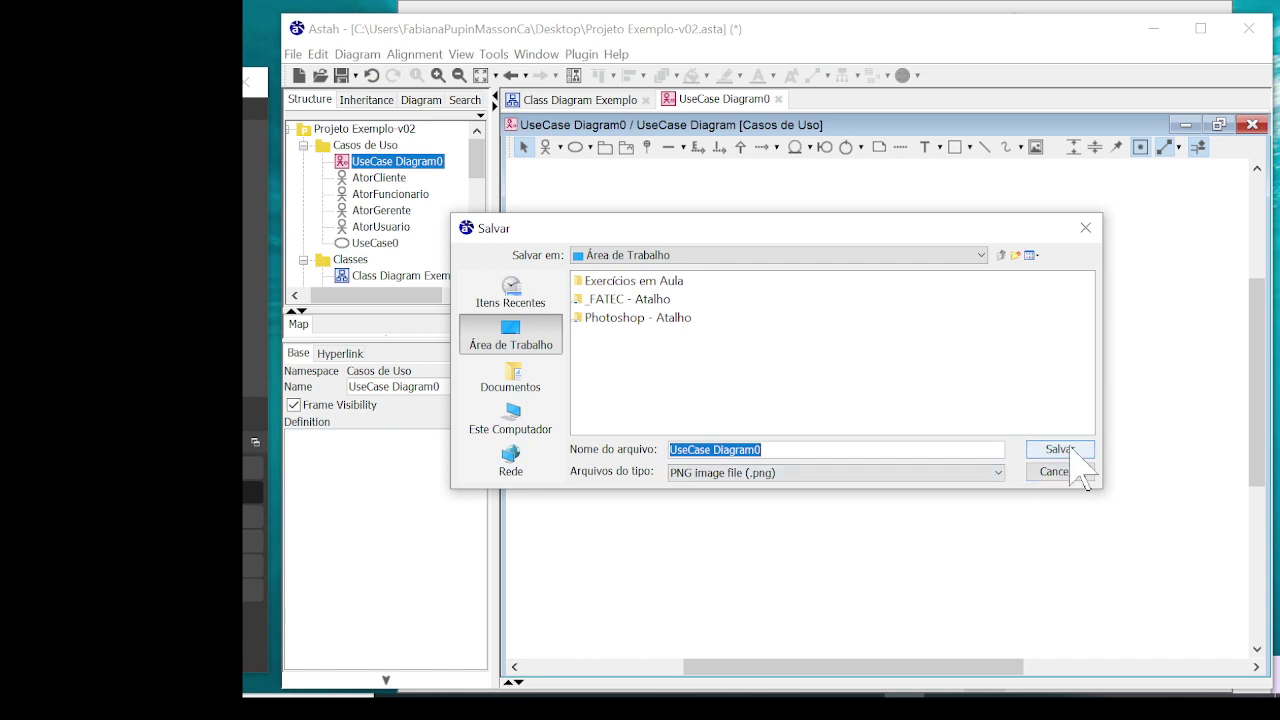
pyautogui.click(1060, 450)
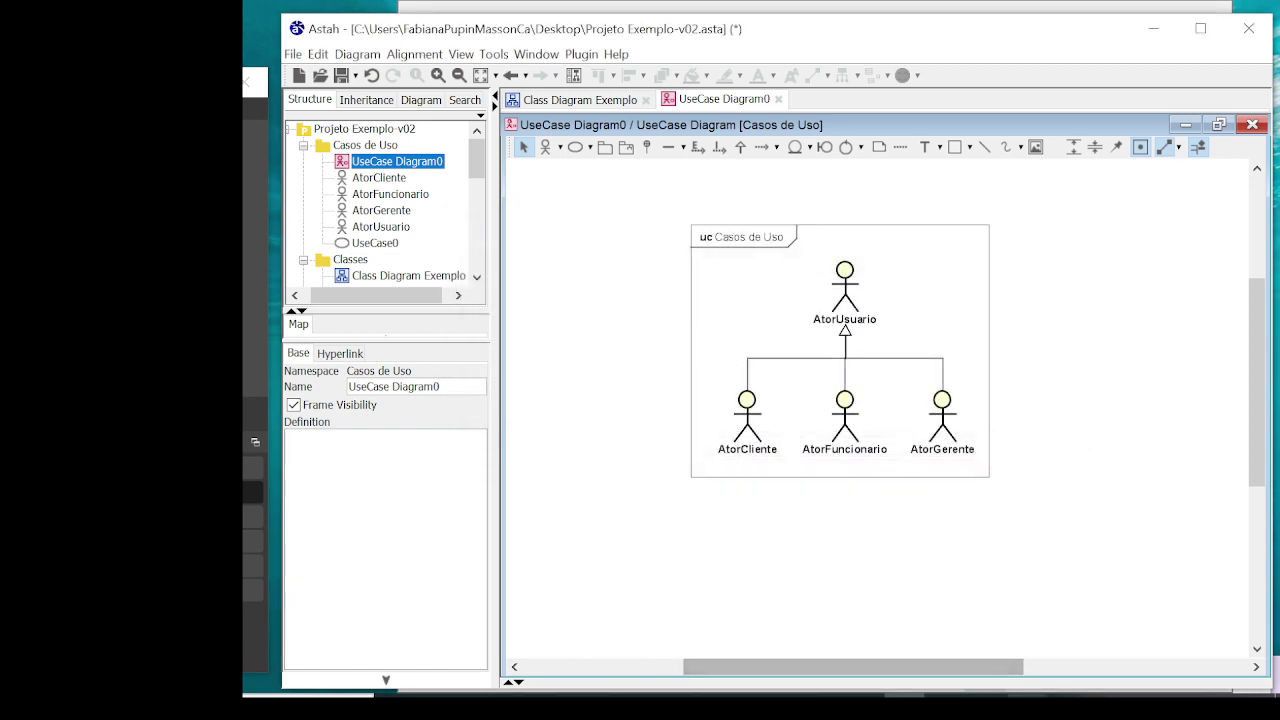
# Switch to Word and insert the picture UseCase Diagram0.png from the Área de Trabalho folder on a new line below the actor diagram
pyautogui.click(1016, 693)
pyautogui.click(1021, 522)
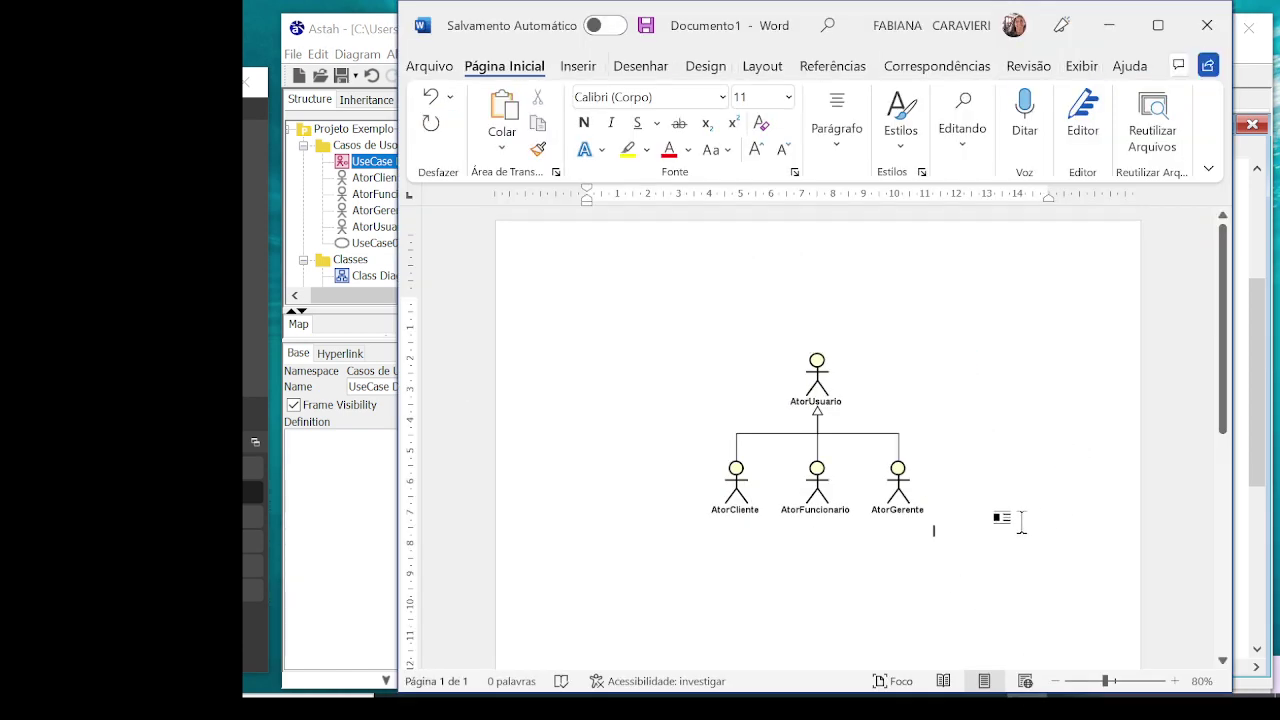
pyautogui.press('Return')
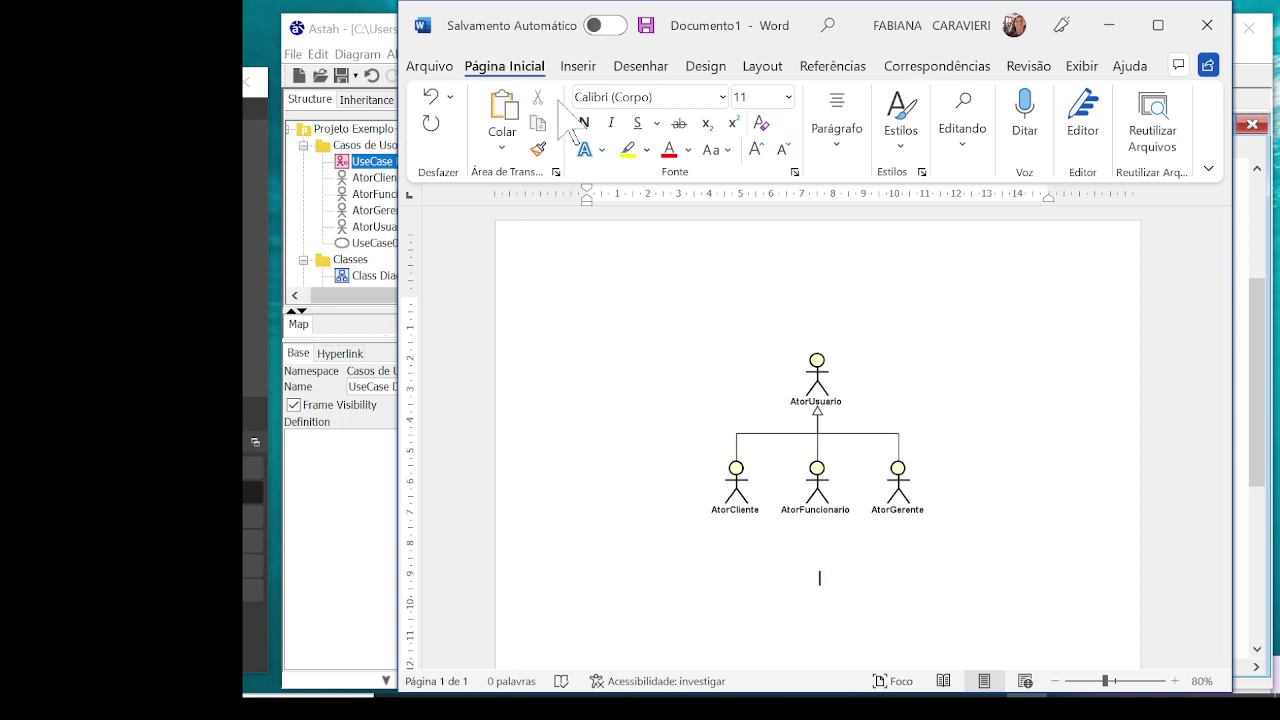
pyautogui.click(578, 66)
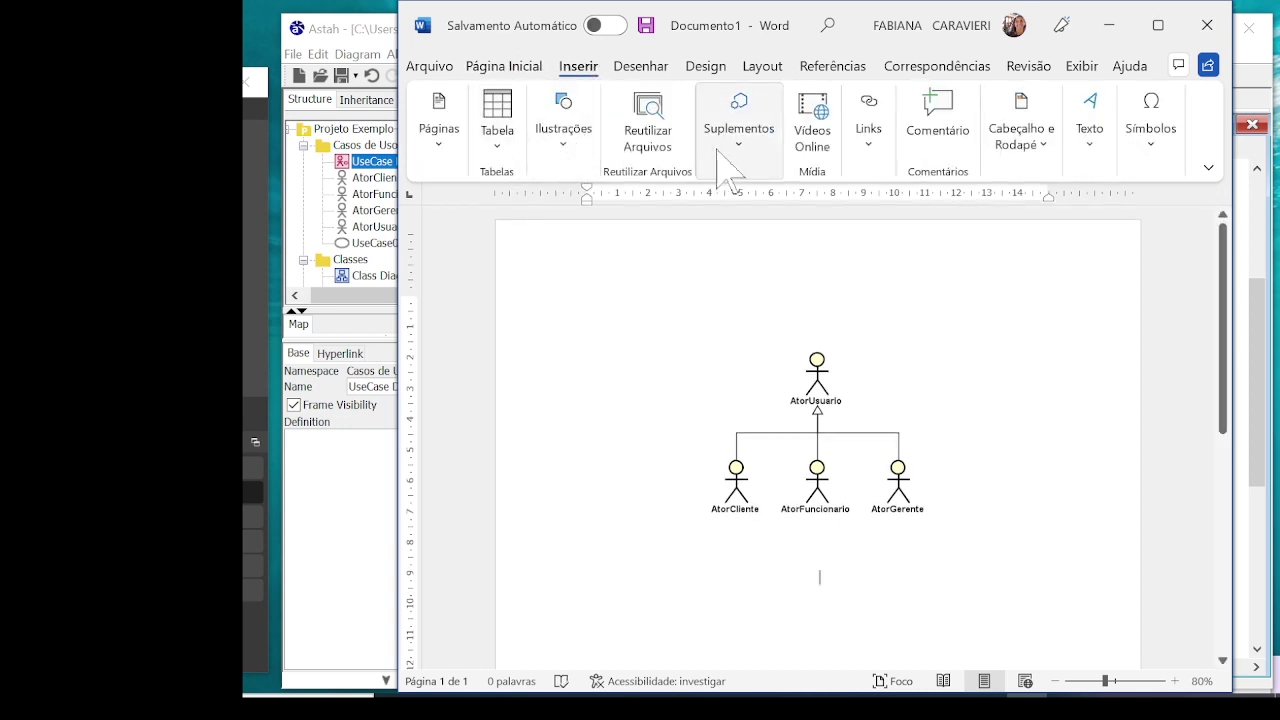
pyautogui.click(565, 170)
pyautogui.click(563, 243)
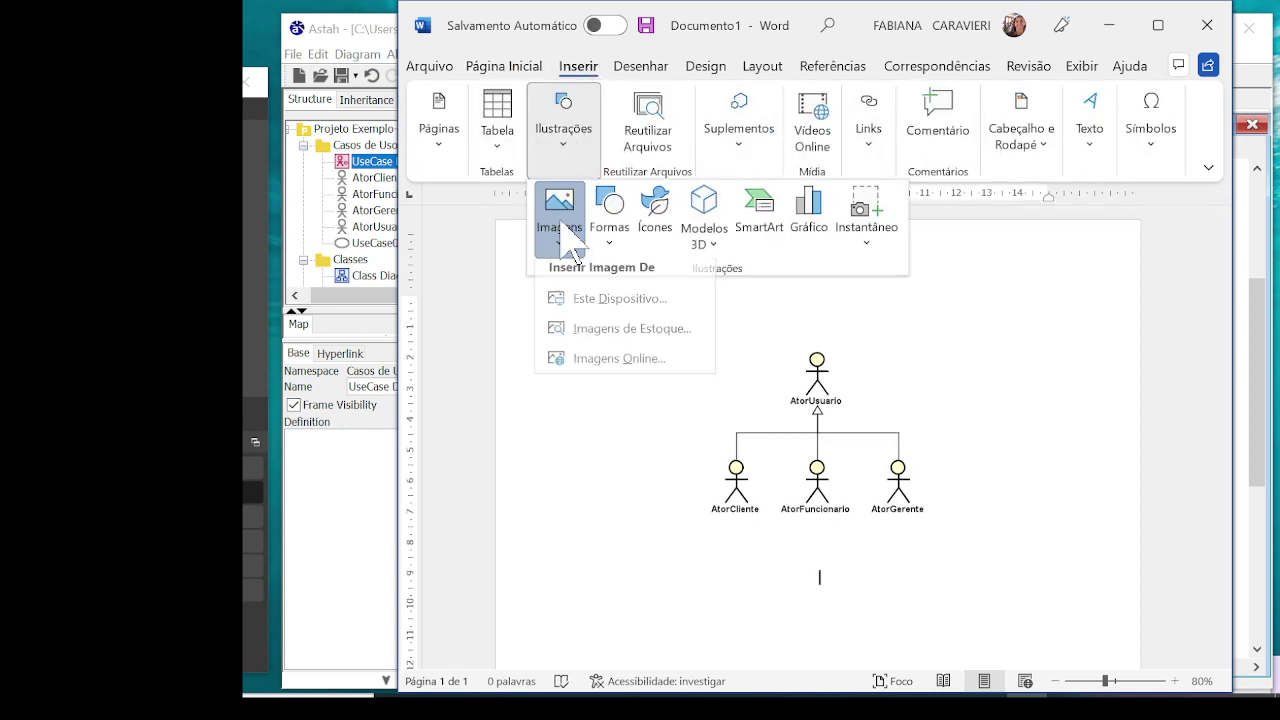
pyautogui.press('Escape')
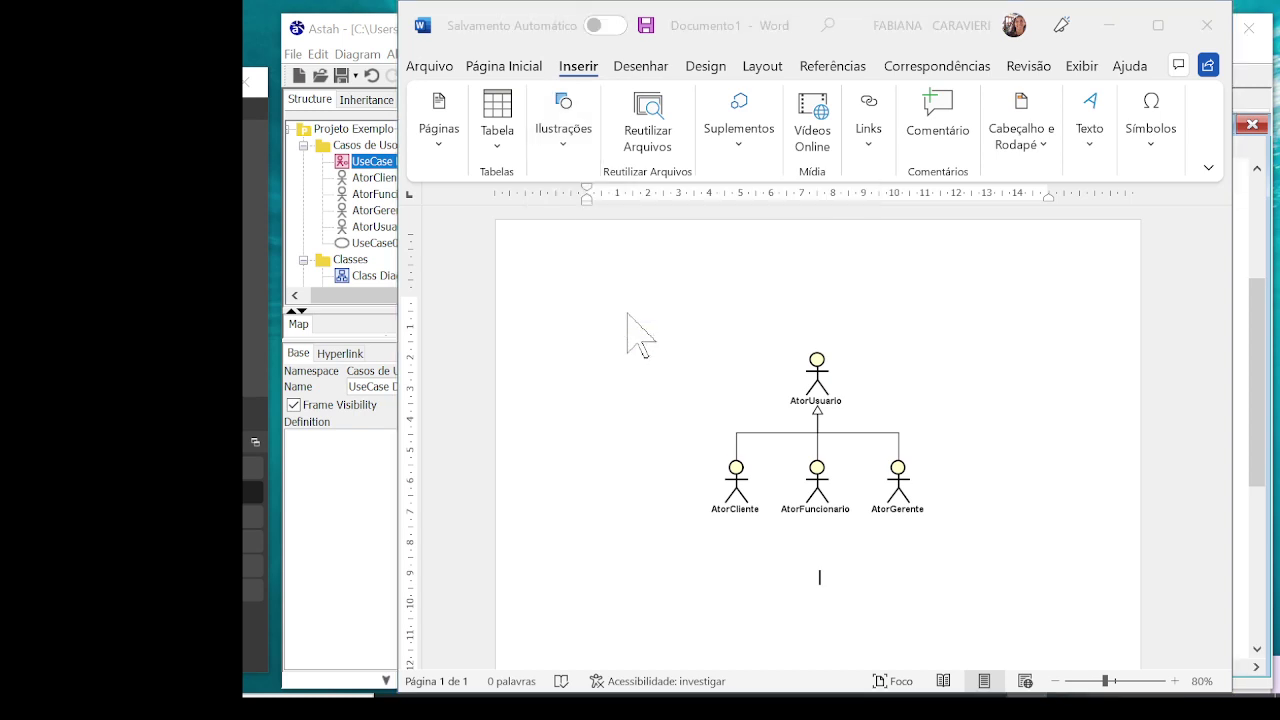
pyautogui.click(522, 158)
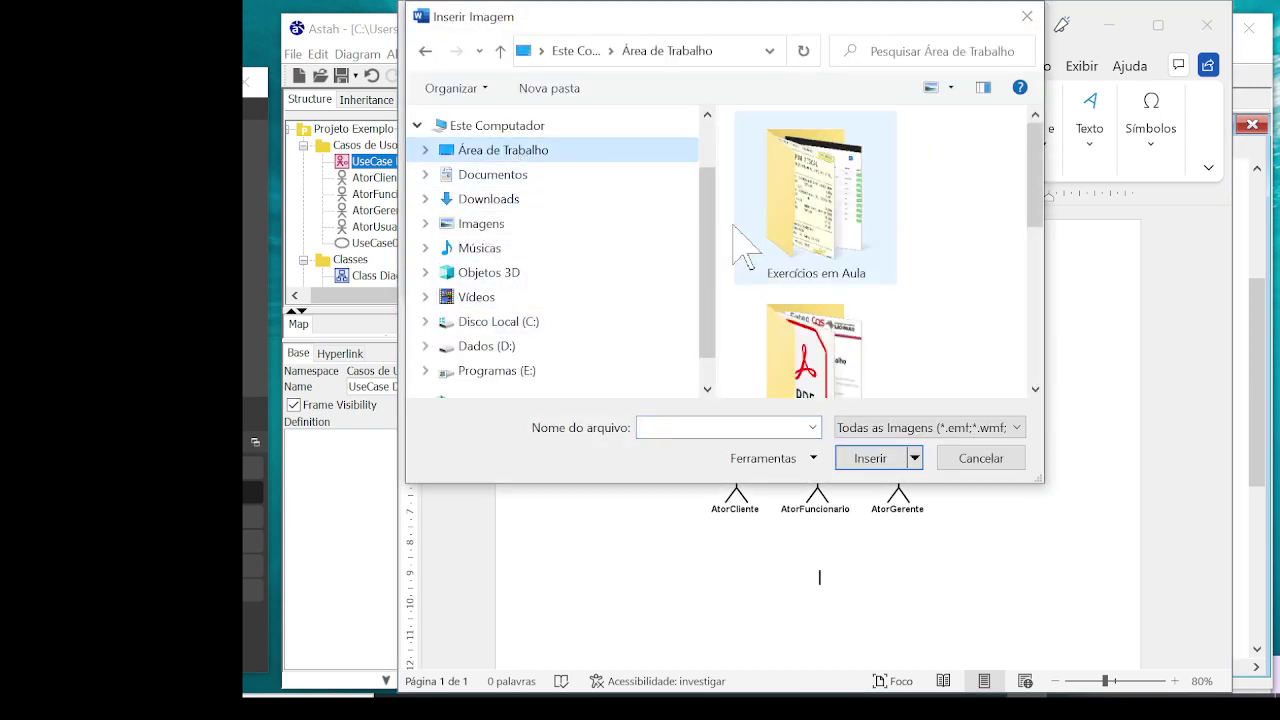
pyautogui.scroll(-3, 790, 290)
pyautogui.click(826, 335)
pyautogui.click(877, 457)
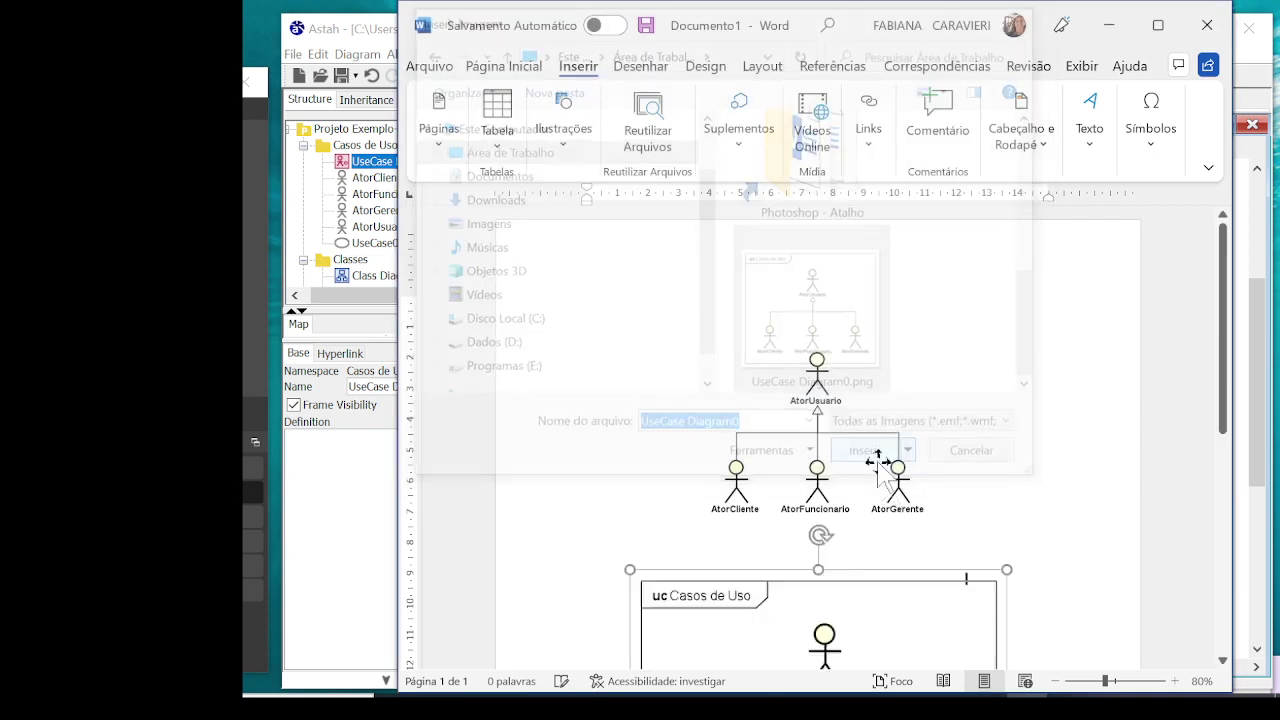
pyautogui.click(1079, 388)
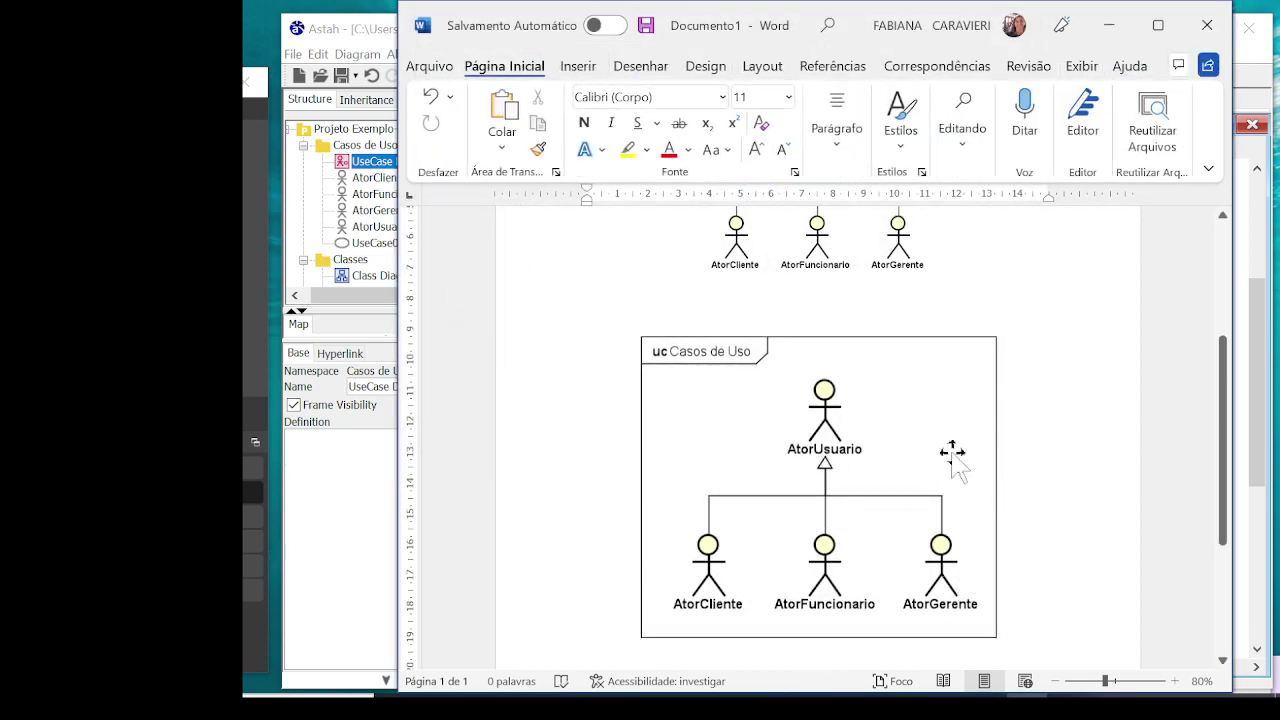
# Enlarge the upper, frameless actor diagram in the document to about 9.5 cm wide
pyautogui.scroll(2, 1010, 360)
pyautogui.click(870, 318)
pyautogui.click(1081, 385)
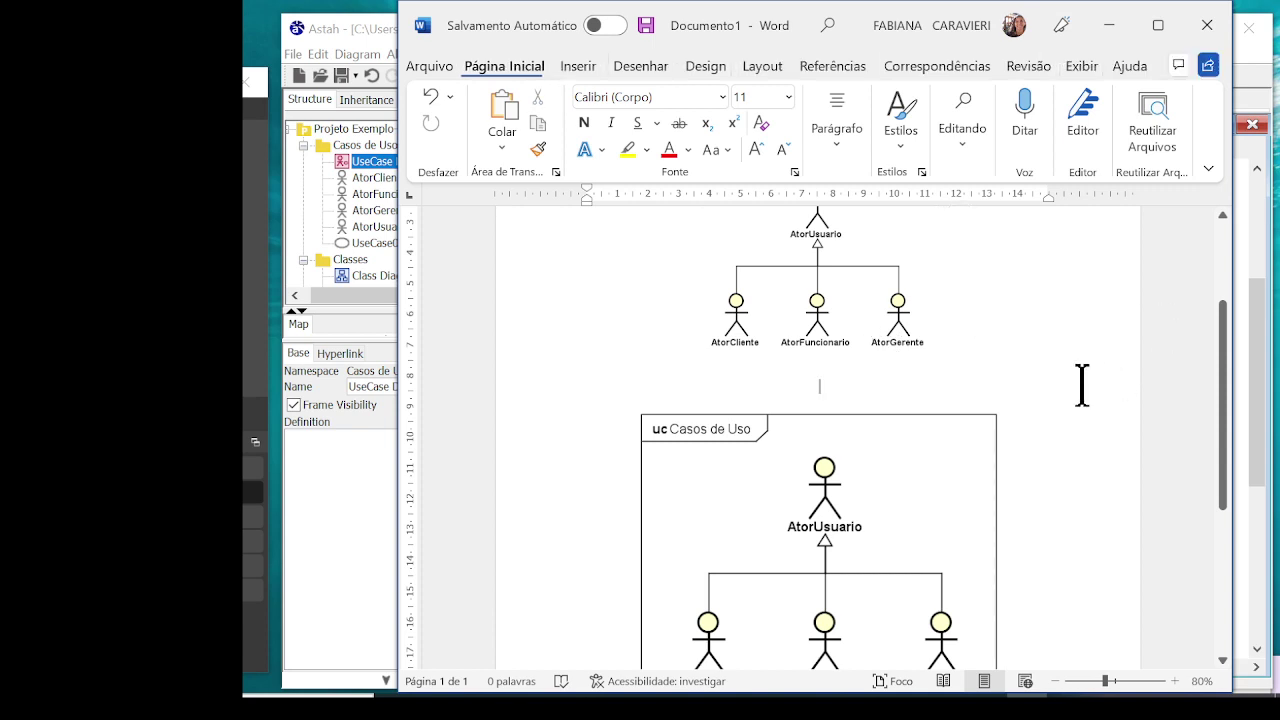
pyautogui.scroll(3, 820, 358)
pyautogui.click(825, 358)
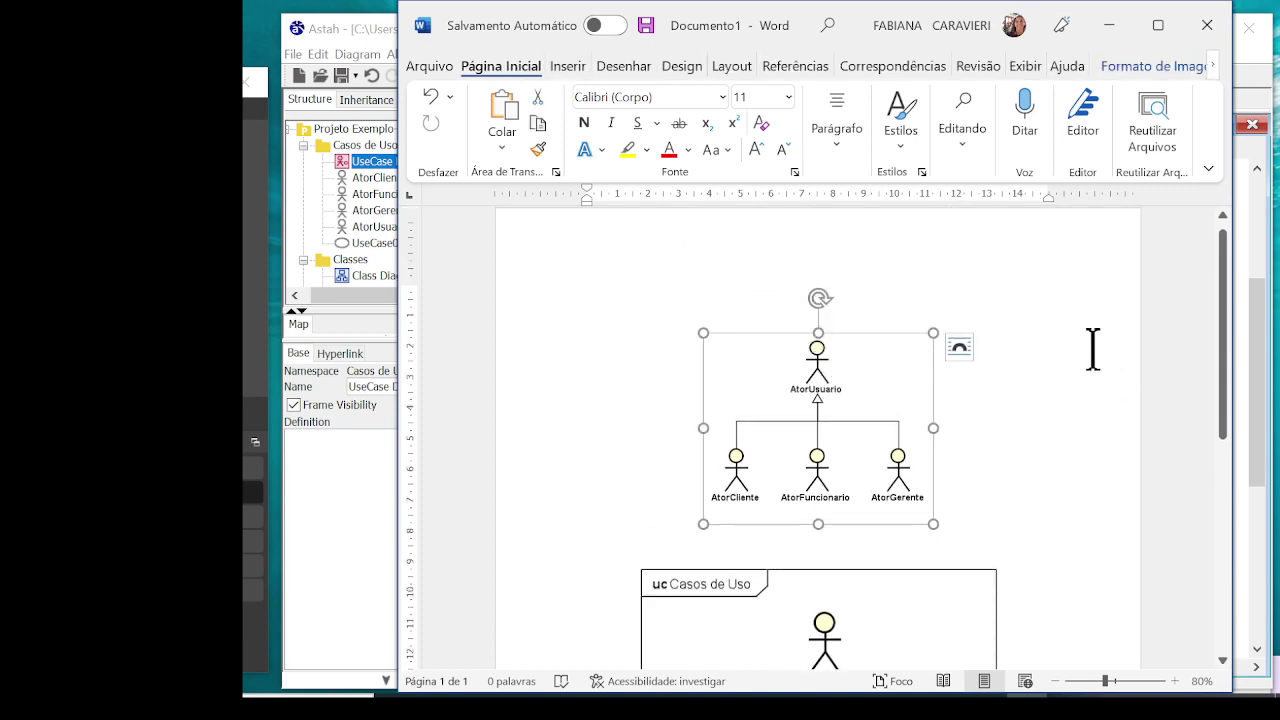
pyautogui.scroll(-3, 1090, 407)
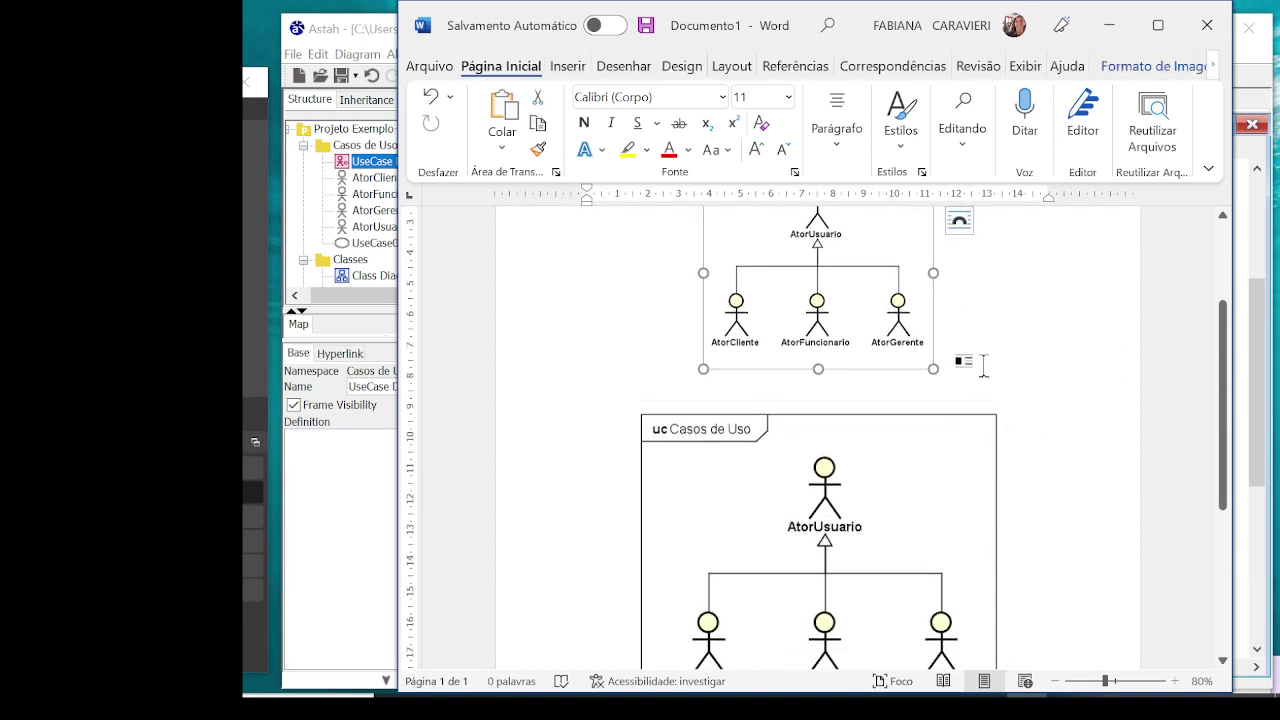
pyautogui.moveTo(938, 372); pyautogui.dragTo(997, 400)
pyautogui.click(1037, 391)
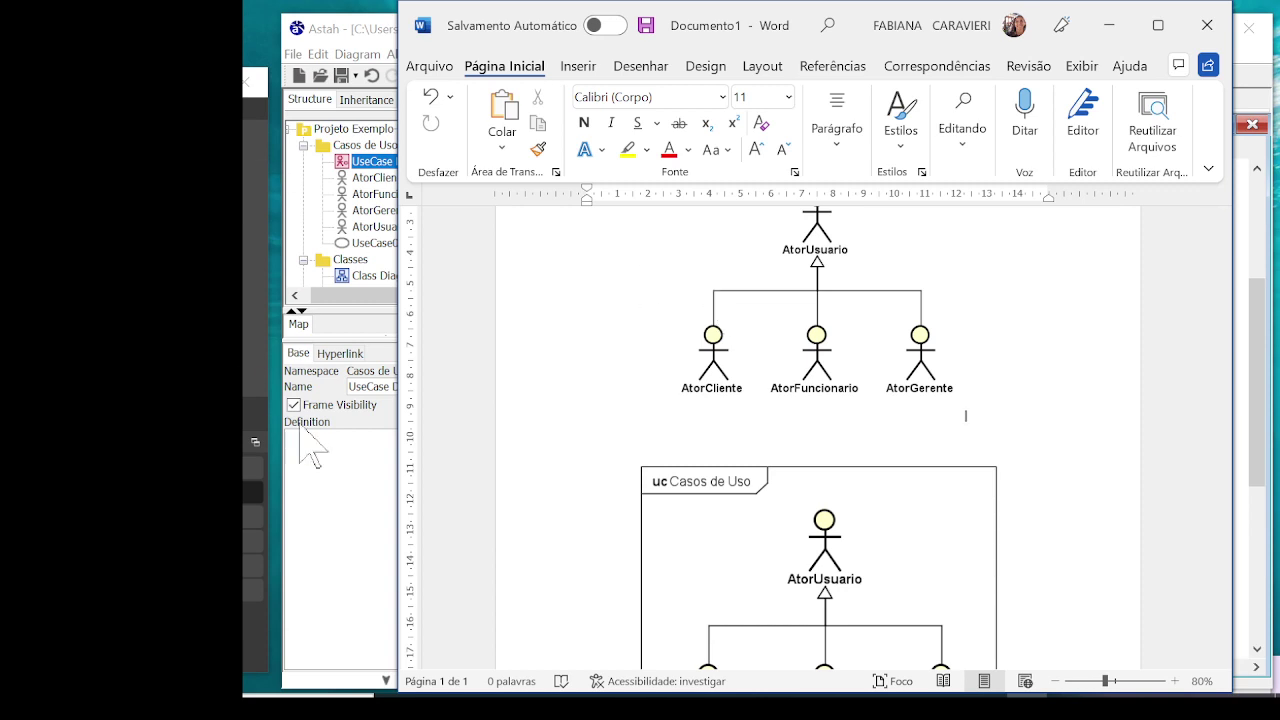
# Switch back to Astah and rename the actor use case diagram as UseCase Atores
pyautogui.click(348, 496)
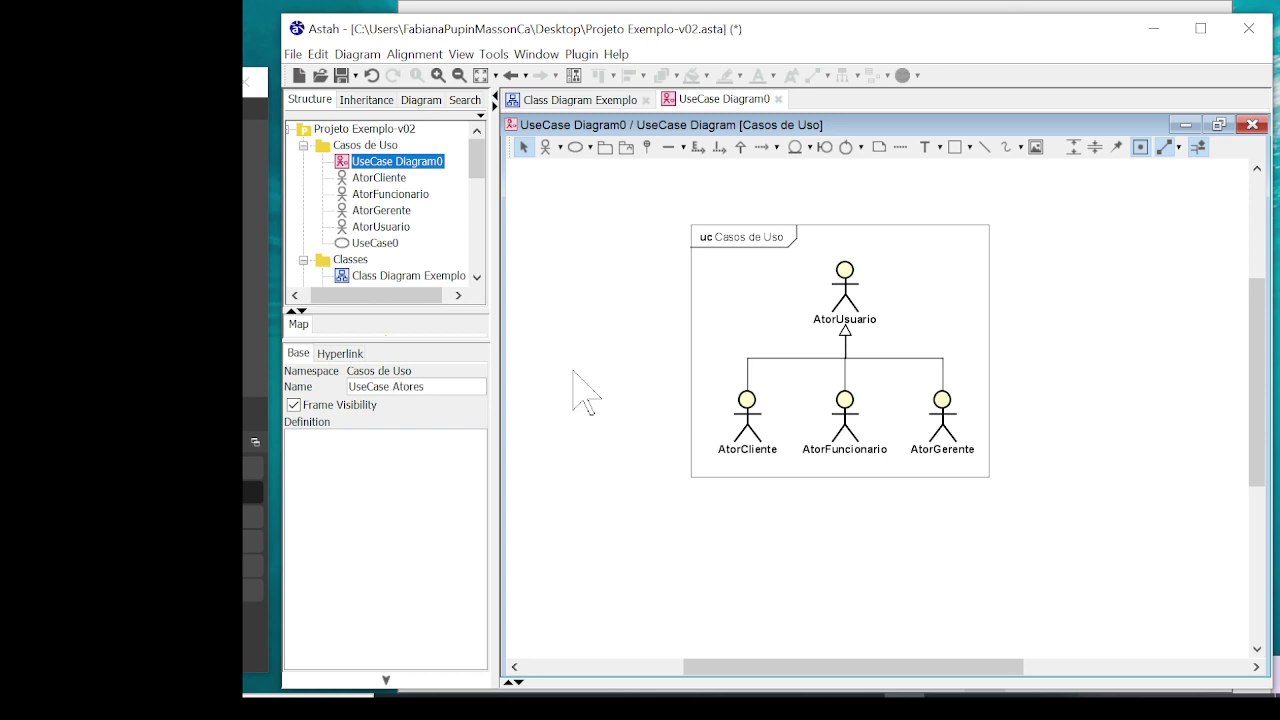
pyautogui.press('Return')
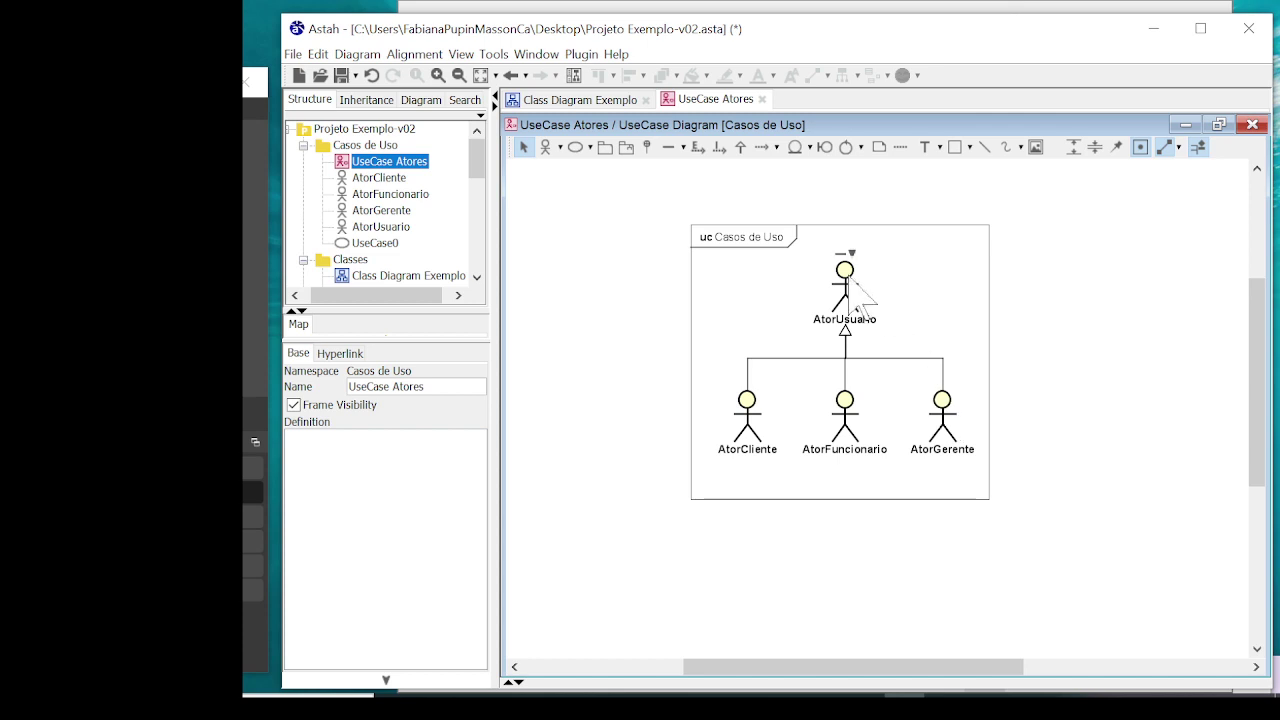
# Consult the Aluguel class in the class diagram, then create a use case diagram in the Casos de Uso package named UseCase Geral
pyautogui.click(578, 102)
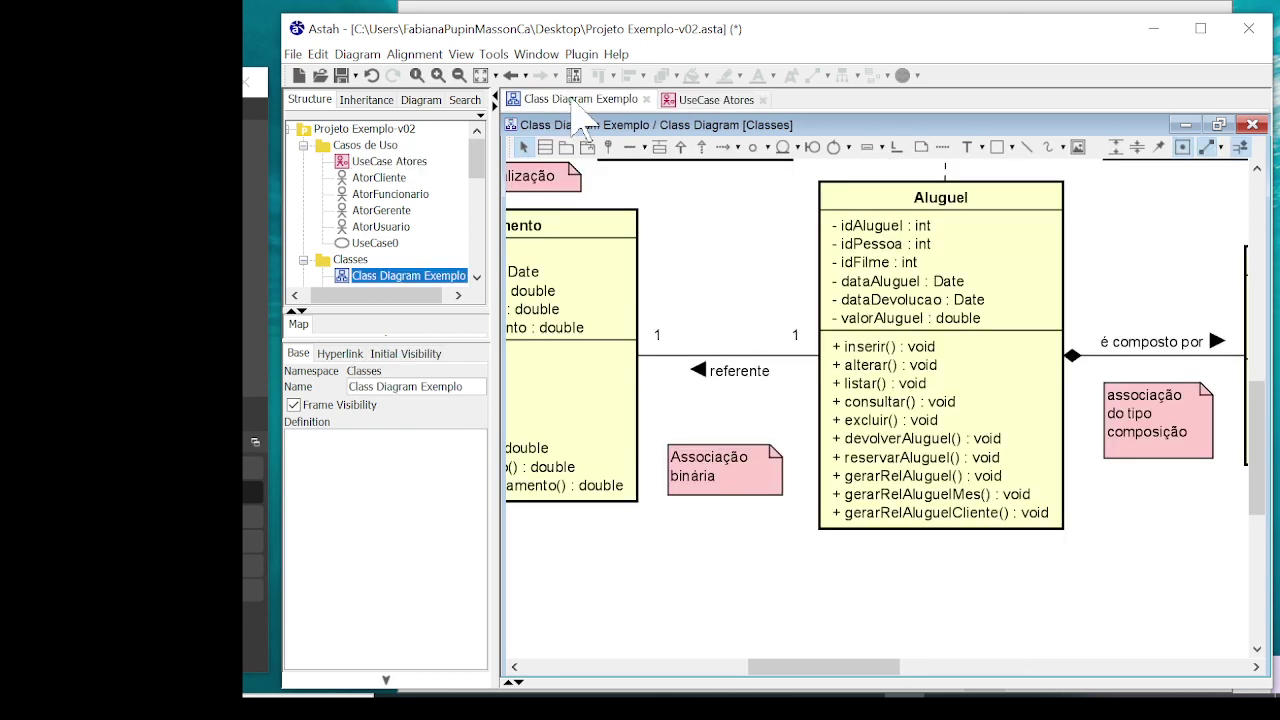
pyautogui.keyDown('ctrl'); pyautogui.scroll(-1, 960, 347); pyautogui.keyUp('ctrl')
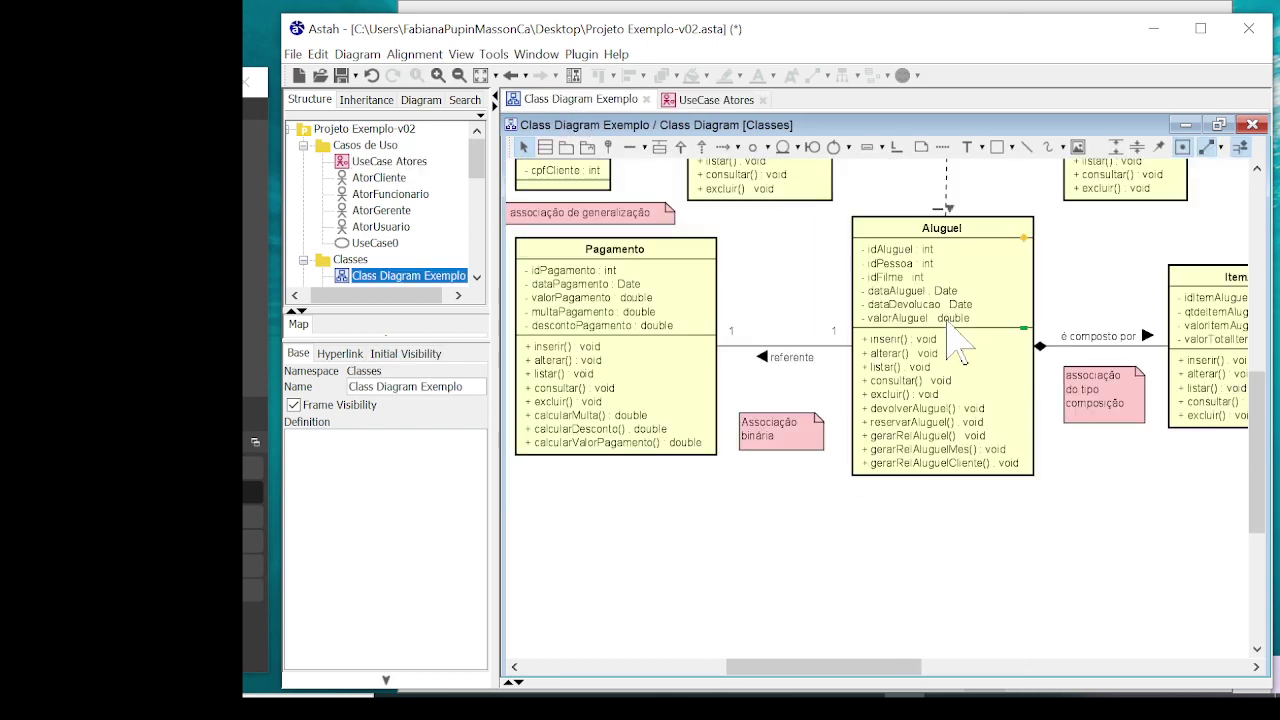
pyautogui.keyDown('ctrl'); pyautogui.scroll(1, 955, 378); pyautogui.keyUp('ctrl')
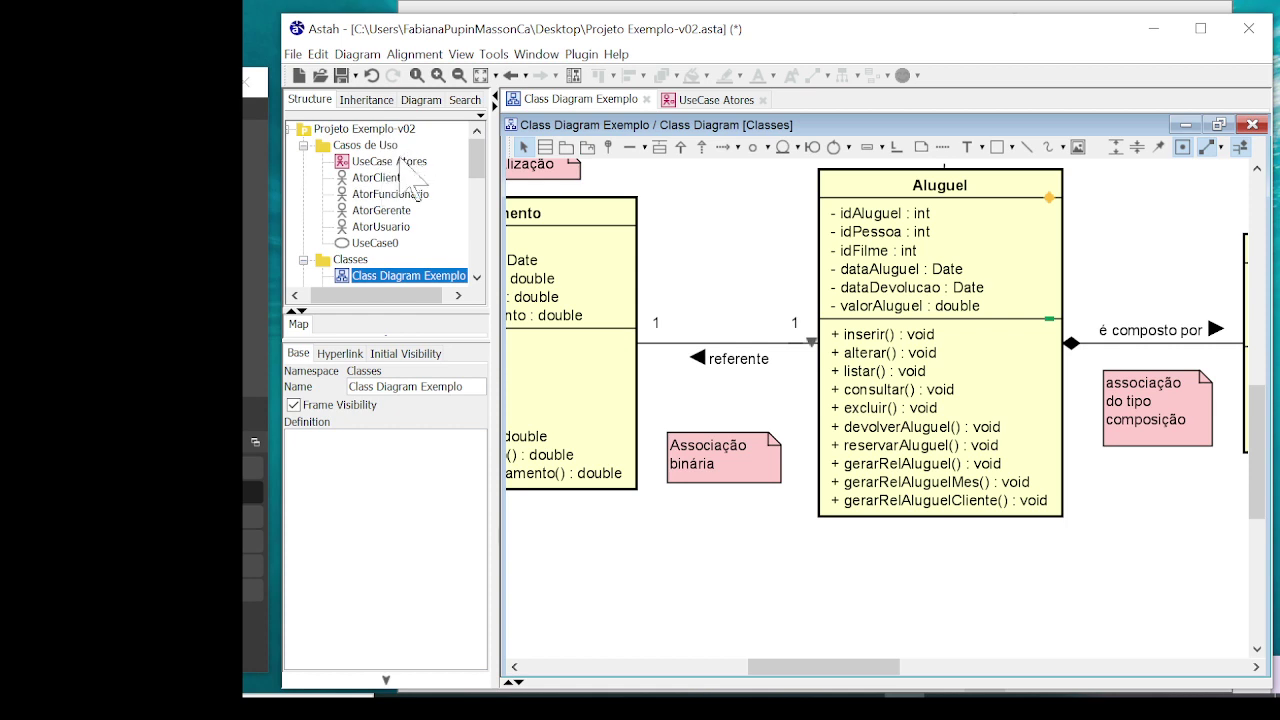
pyautogui.click(356, 145)
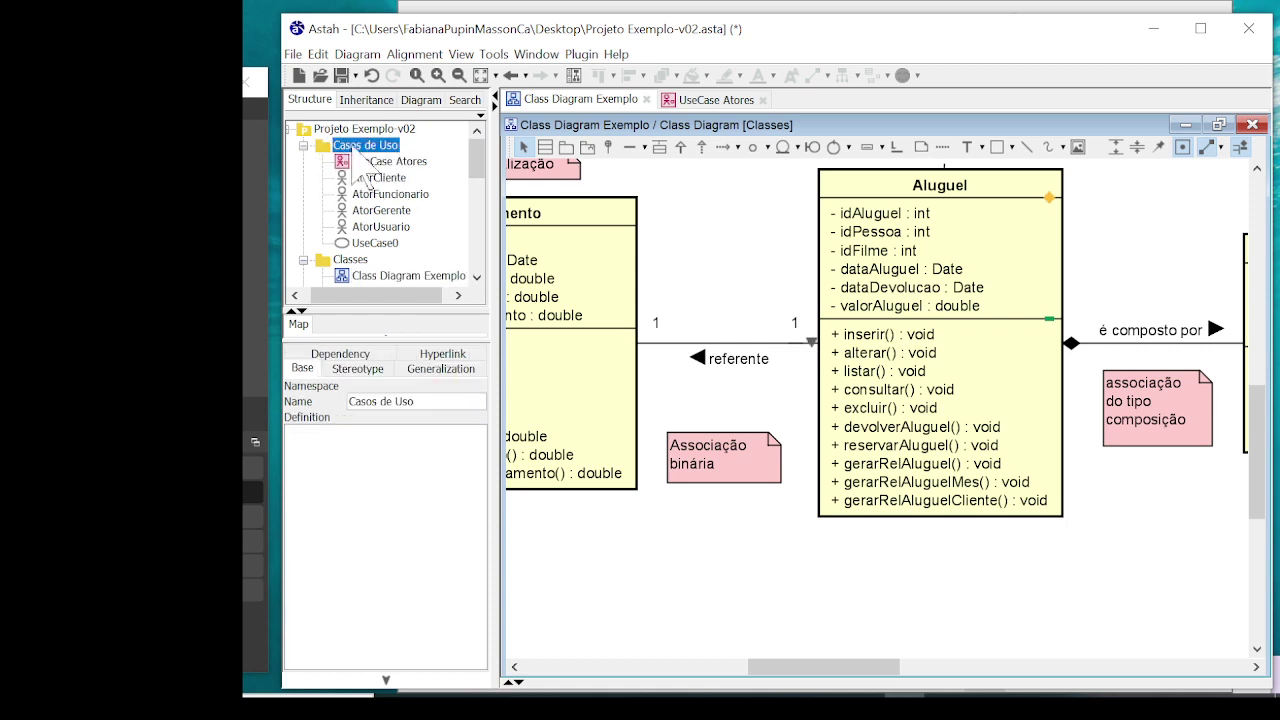
pyautogui.rightClick(356, 147)
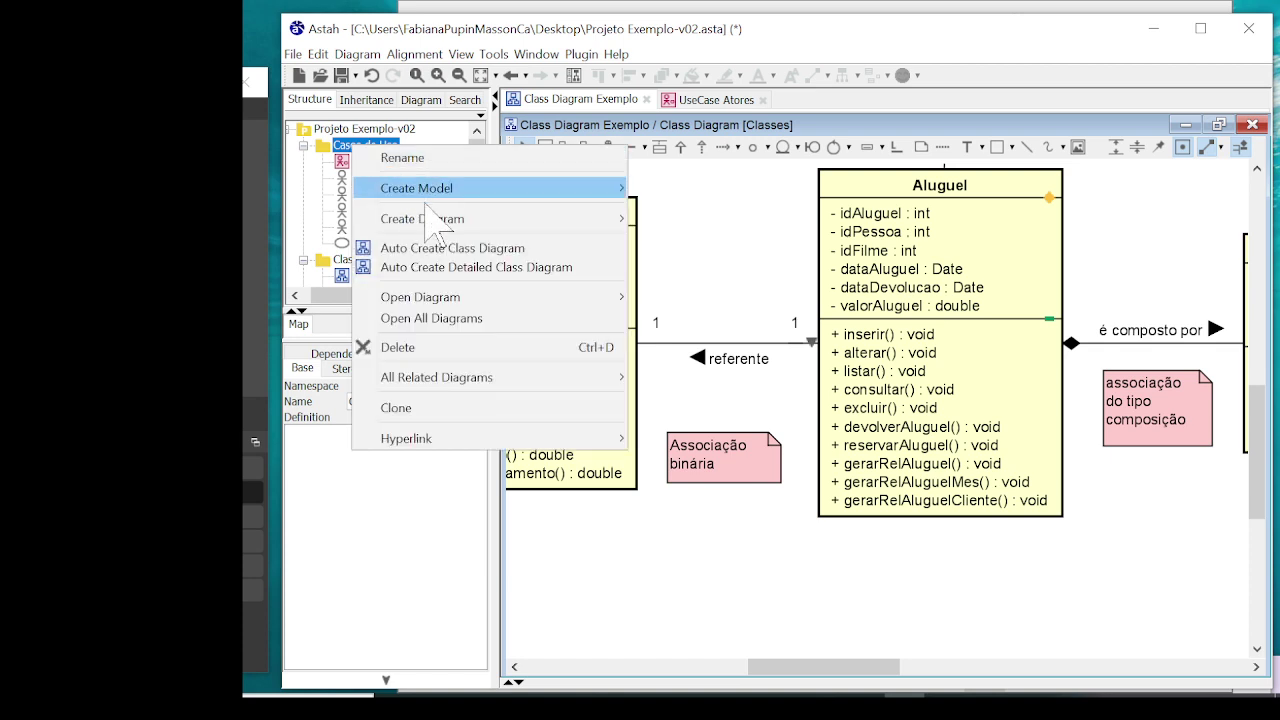
pyautogui.moveTo(460, 220)
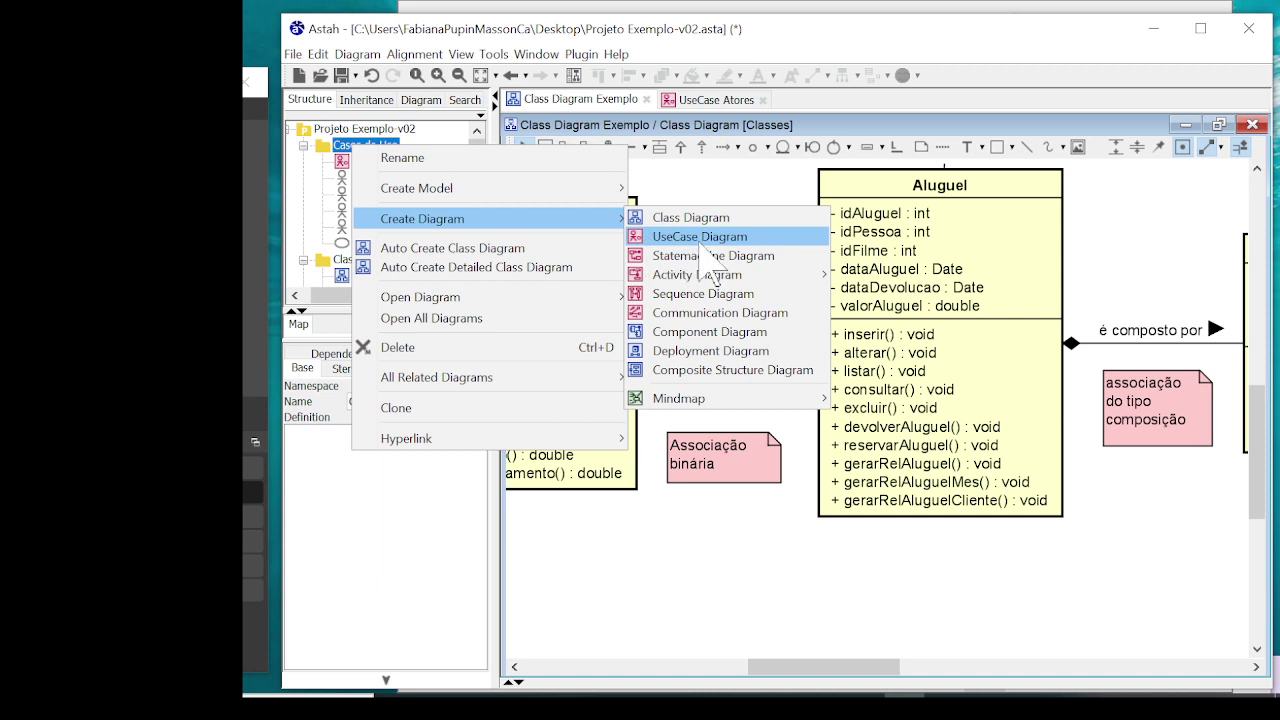
pyautogui.click(718, 238)
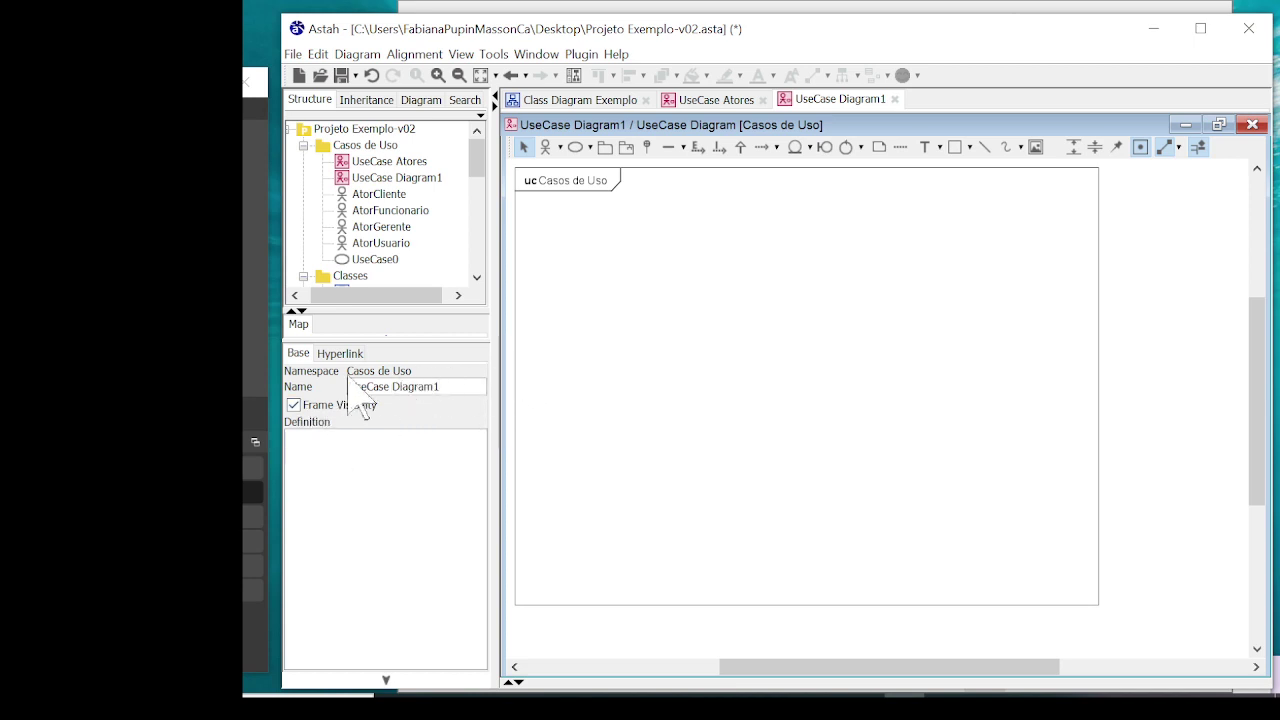
pyautogui.moveTo(454, 386); pyautogui.dragTo(391, 386)
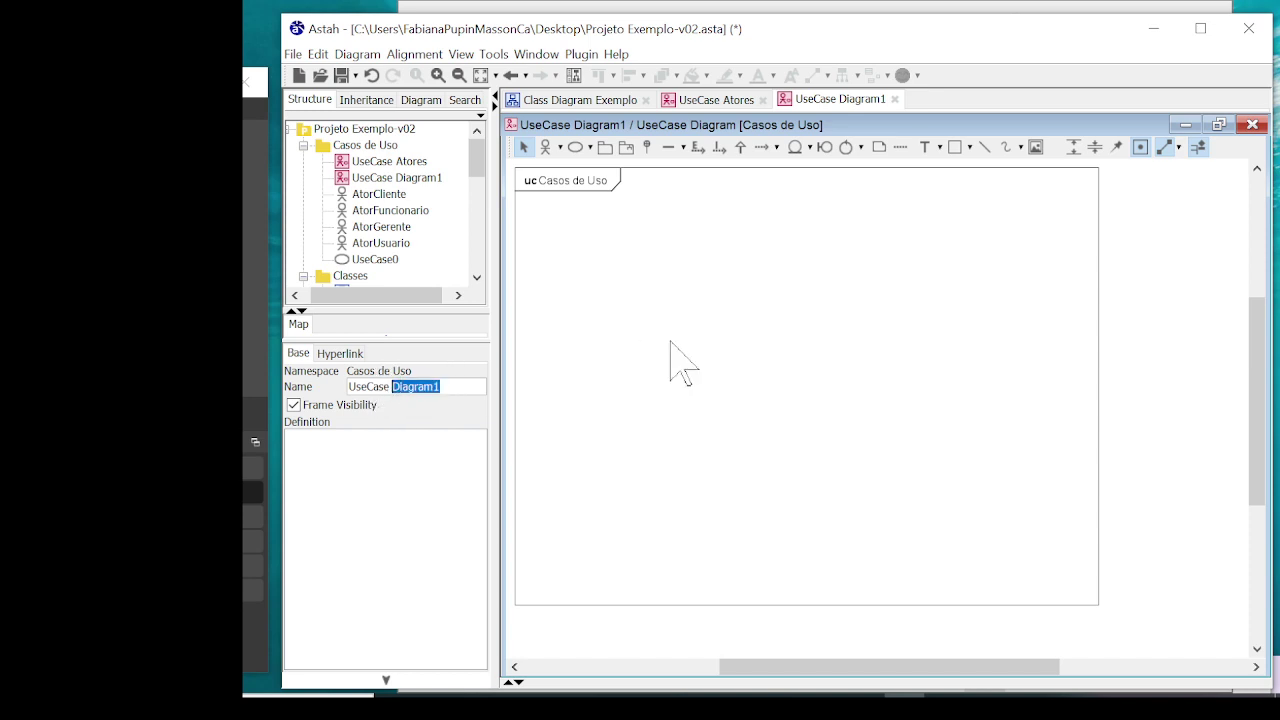
pyautogui.write('Geral')
pyautogui.press('Return')
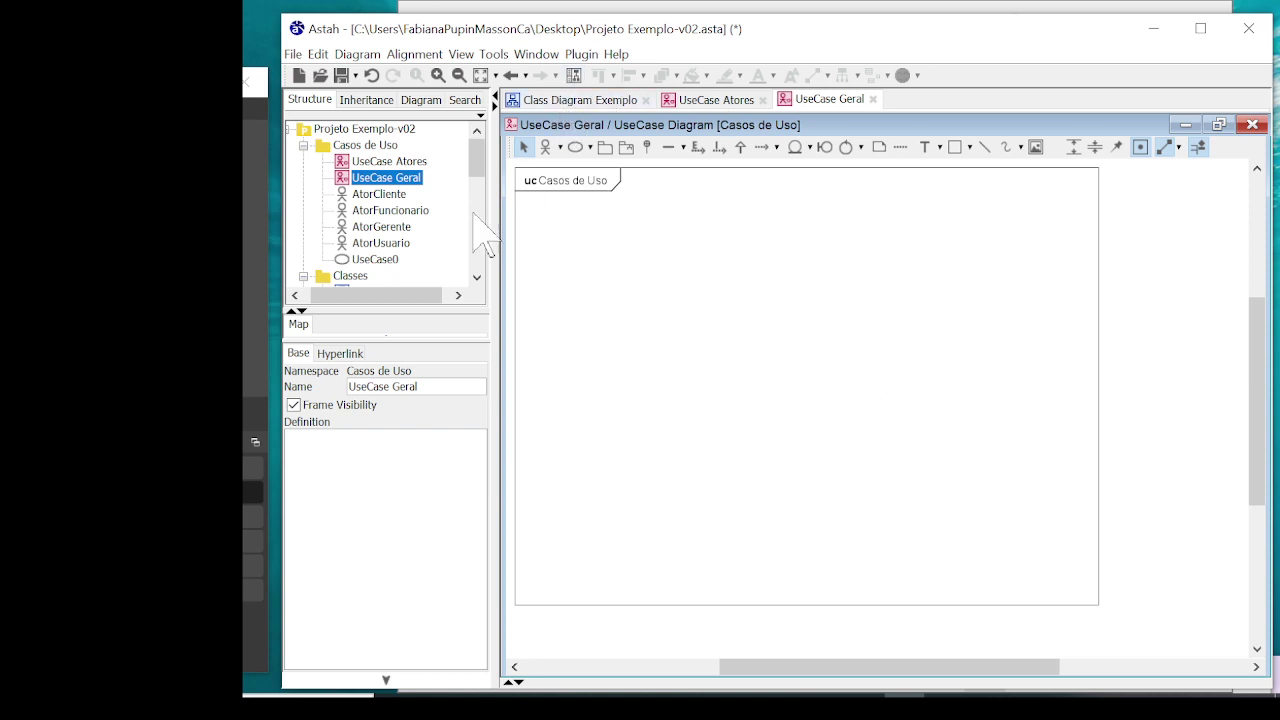
# Place the existing UseCase0 use case from the project structure inside the UseCase Geral diagram's frame
pyautogui.click(382, 260)
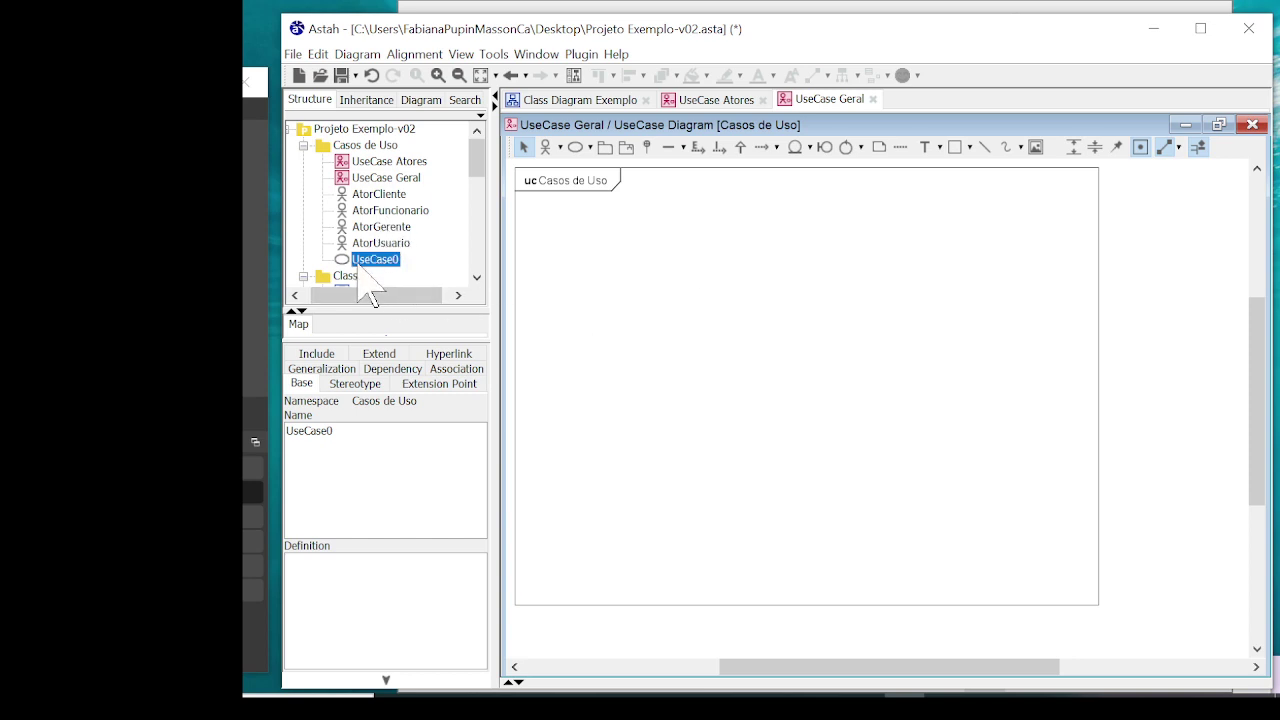
pyautogui.moveTo(363, 266); pyautogui.dragTo(712, 318)
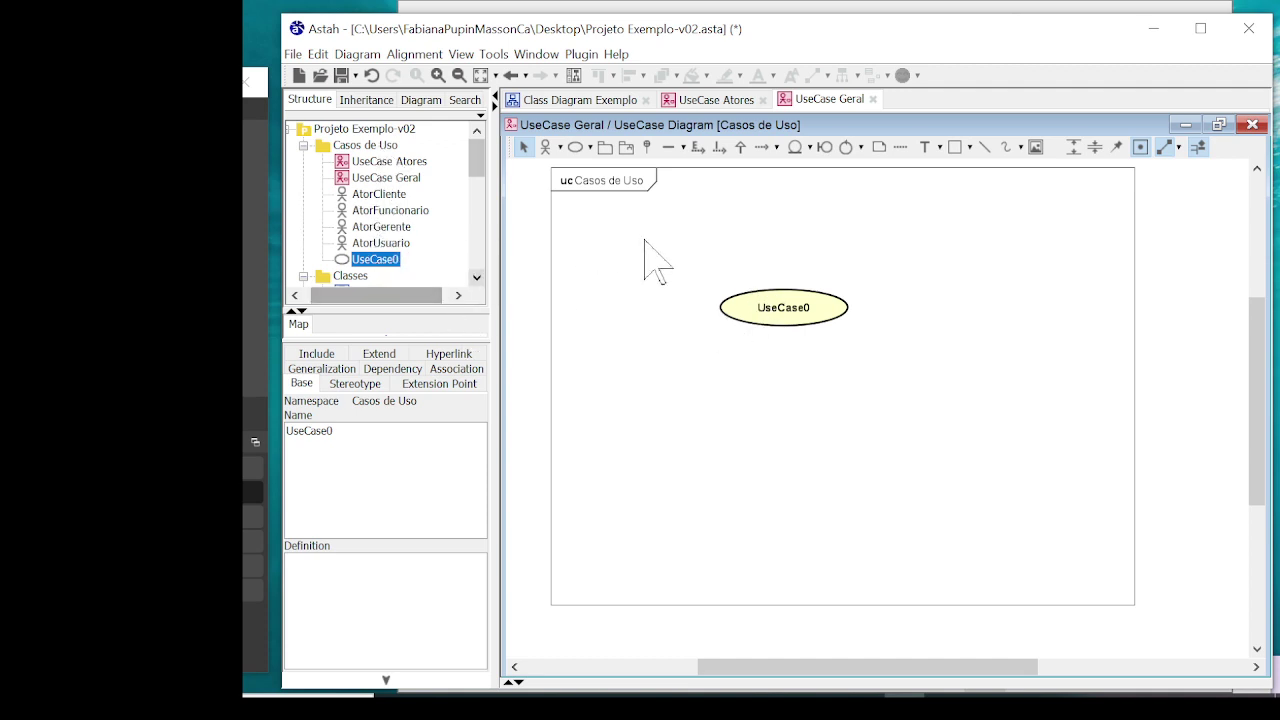
pyautogui.click(788, 322)
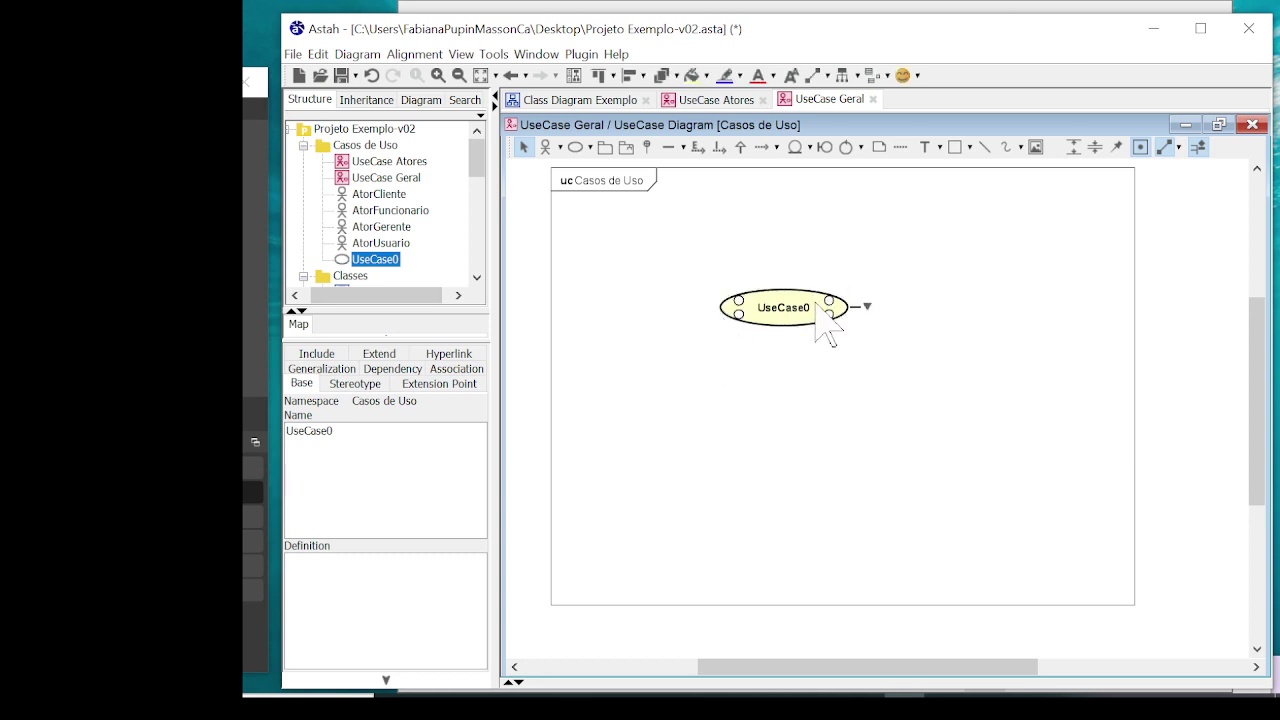
# Rename UseCase0 in the UseCase Geral diagram as inserir Aluguel and move its ellipse slightly to the right
pyautogui.click(556, 101)
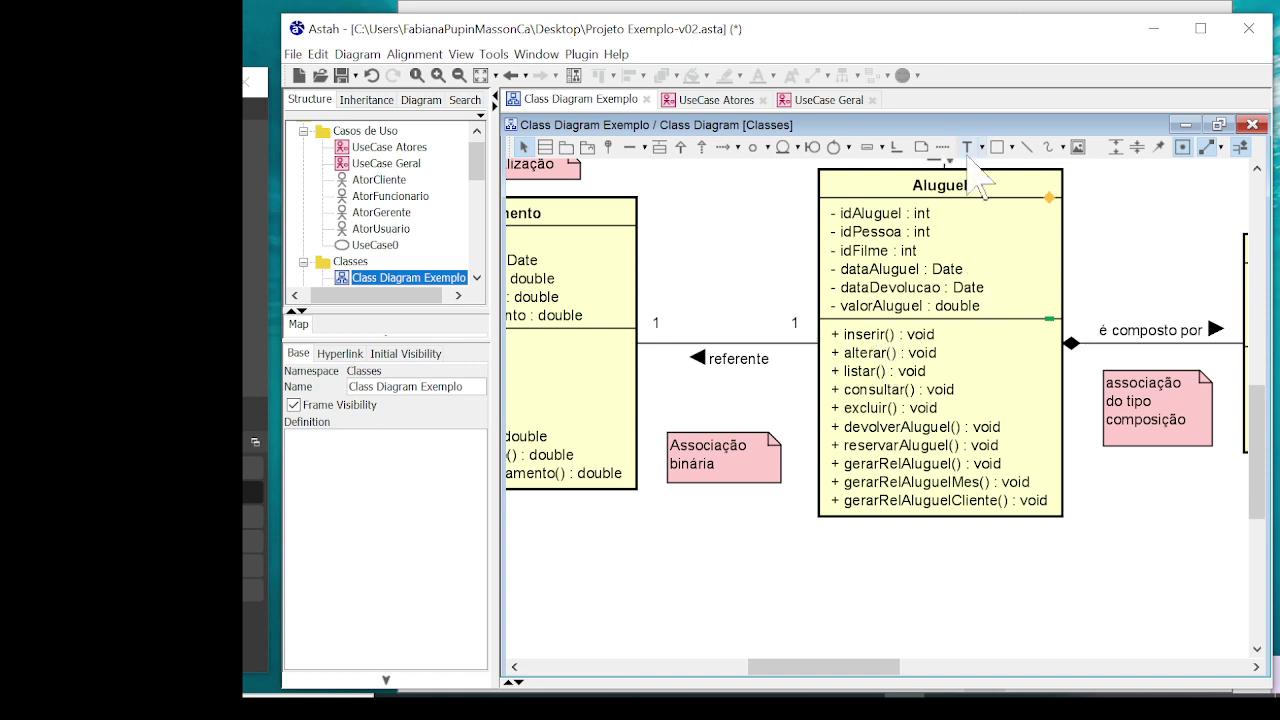
pyautogui.click(830, 100)
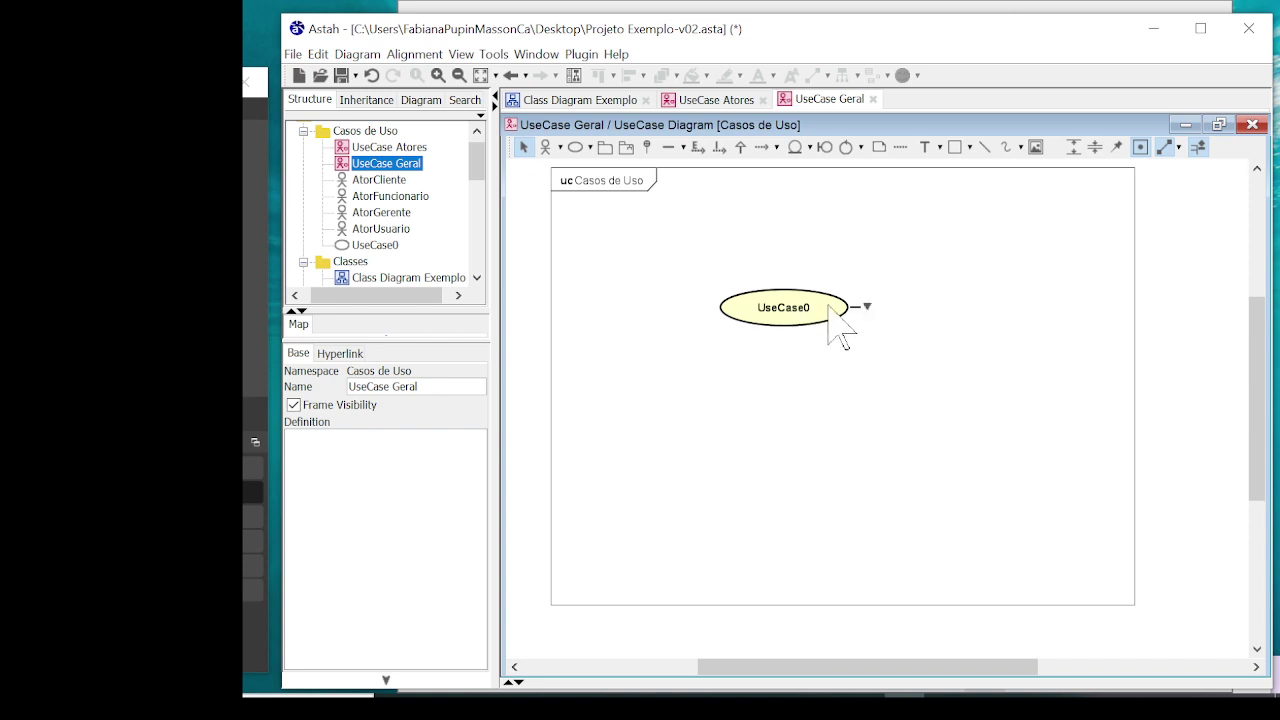
pyautogui.scroll(3, 835, 330)
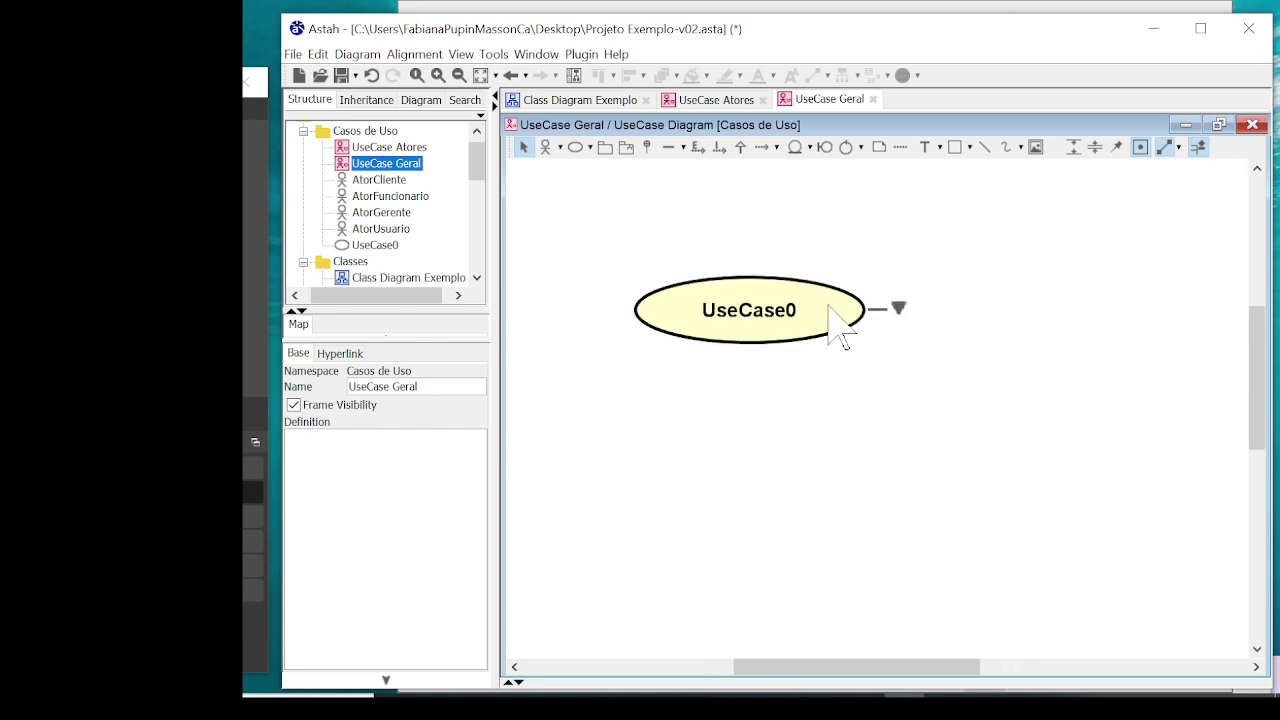
pyautogui.doubleClick(766, 312)
pyautogui.write('inserir Aluguel')
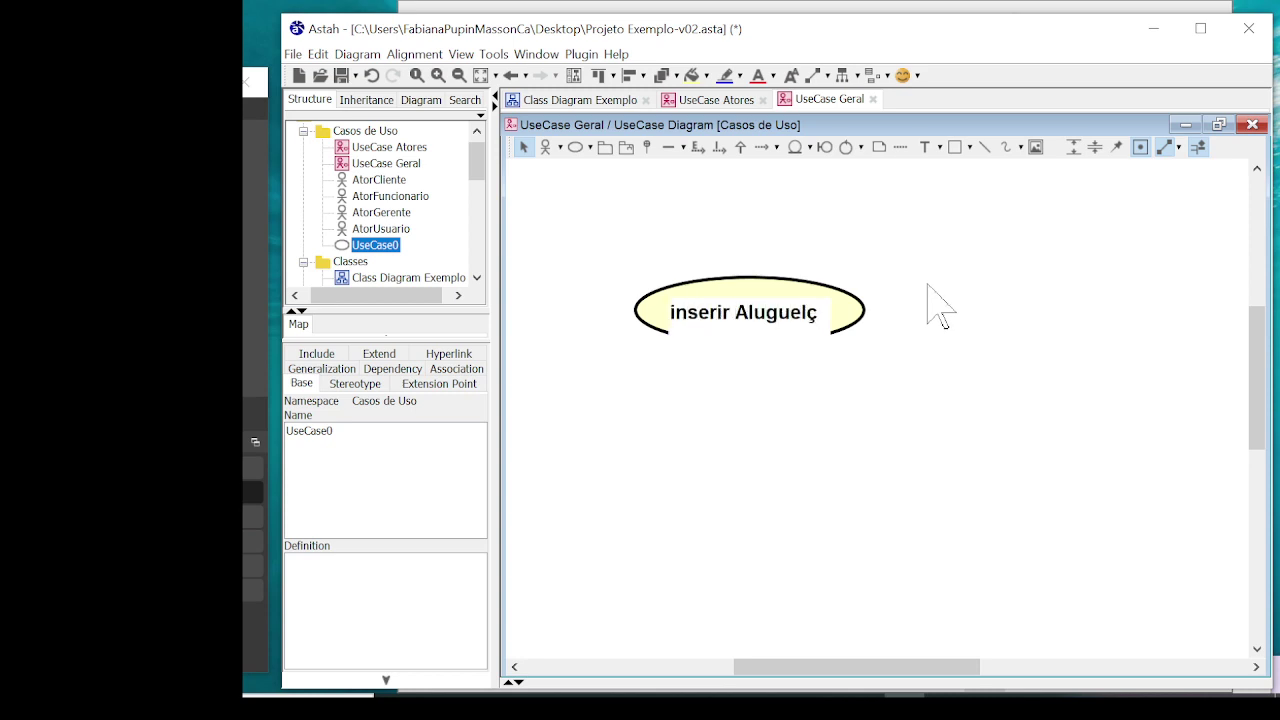
pyautogui.press('Return')
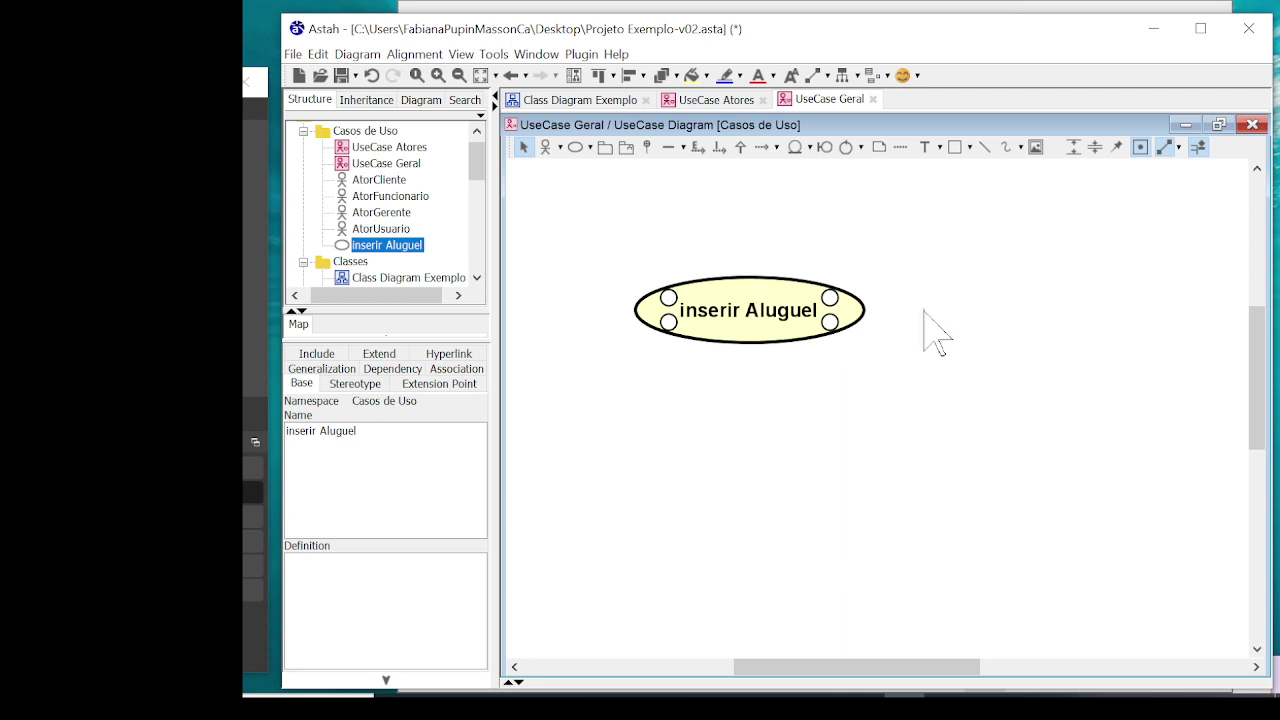
pyautogui.click(926, 316)
pyautogui.moveTo(809, 325); pyautogui.dragTo(847, 320)
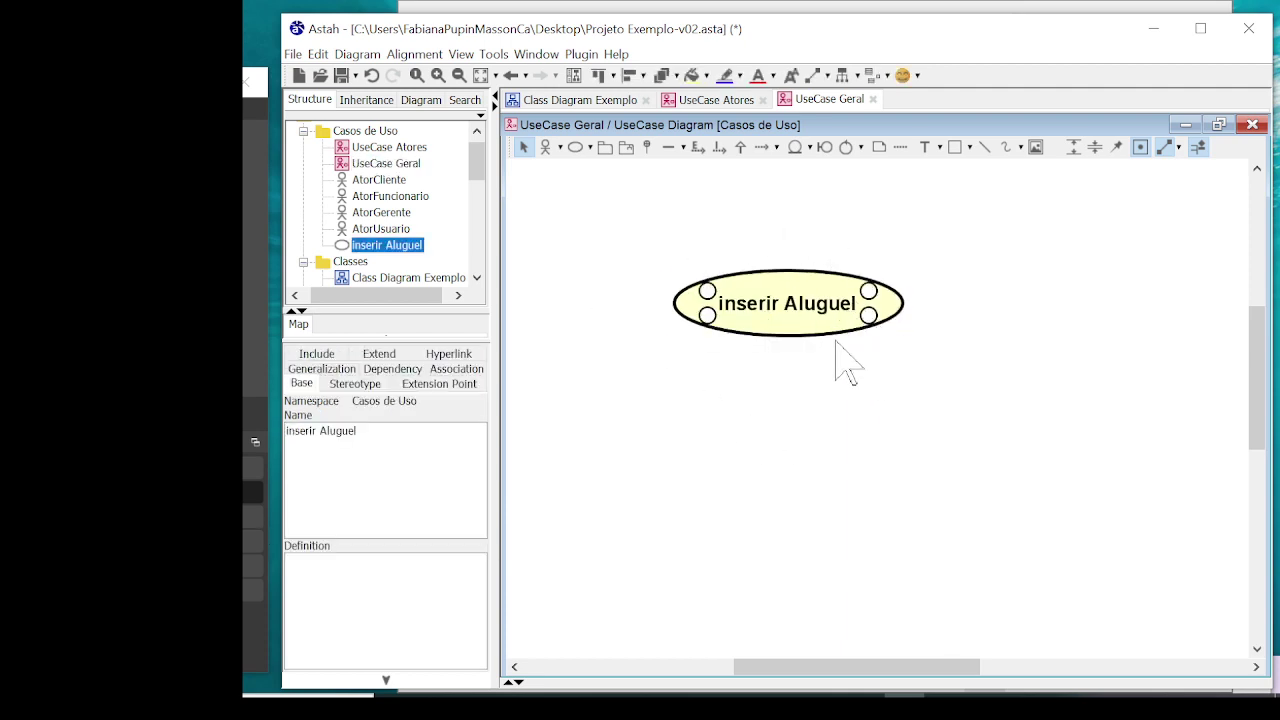
# Examine the operations of the Aluguel class in Class Diagram Exemplo
pyautogui.click(576, 110)
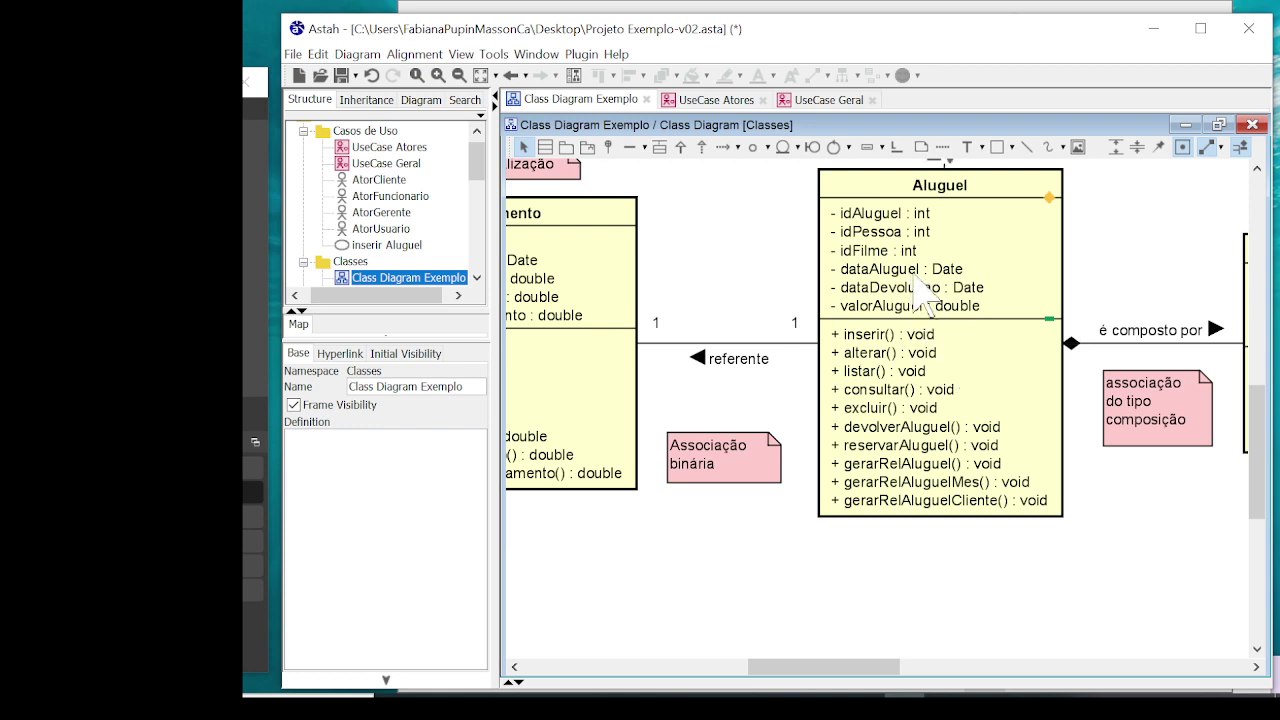
pyautogui.scroll(-1, 945, 355)
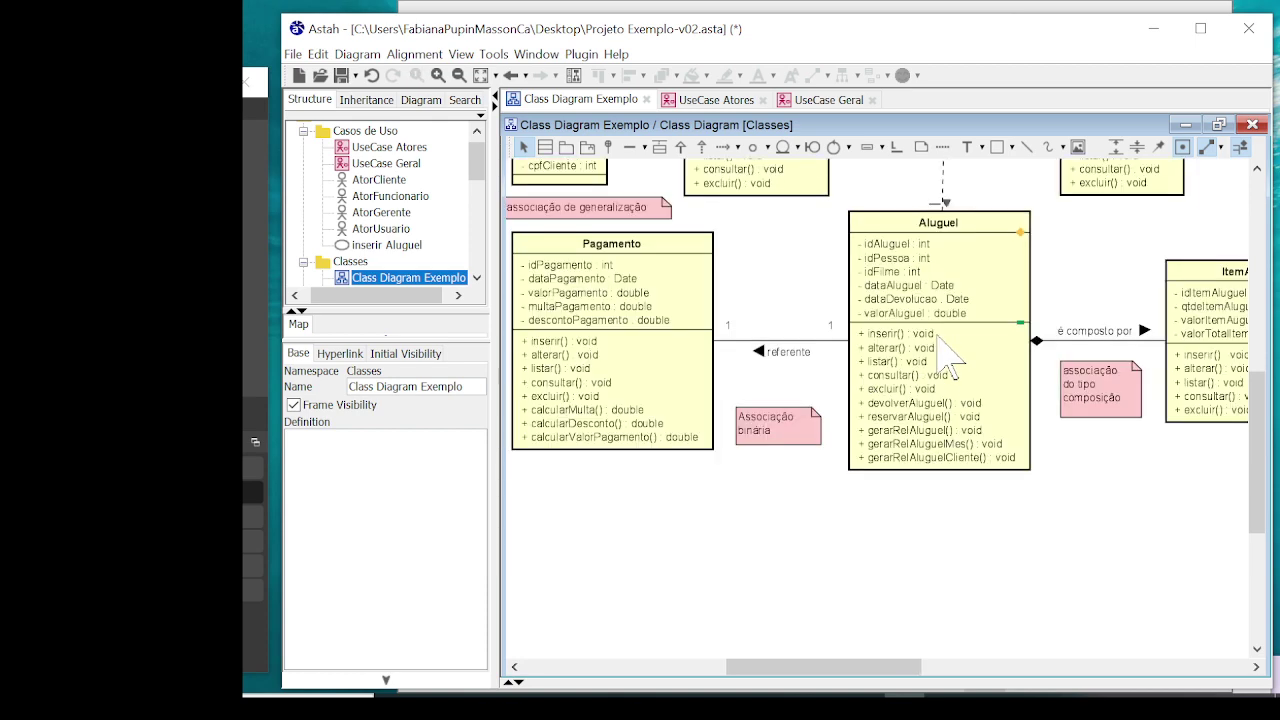
pyautogui.scroll(2, 940, 335)
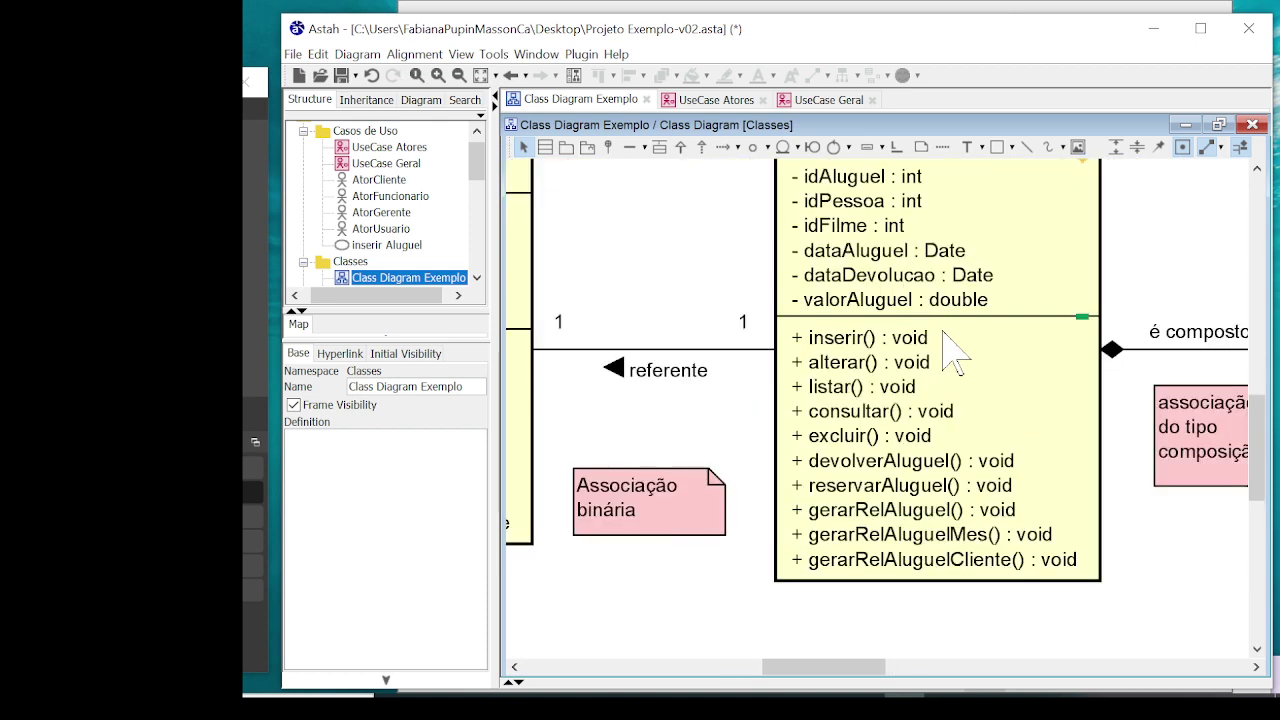
# Consult the Aluguel class in the class diagram and add a use case named alterar Aluguel below inserir Aluguel in UseCase Geral
pyautogui.scroll(3, 985, 292)
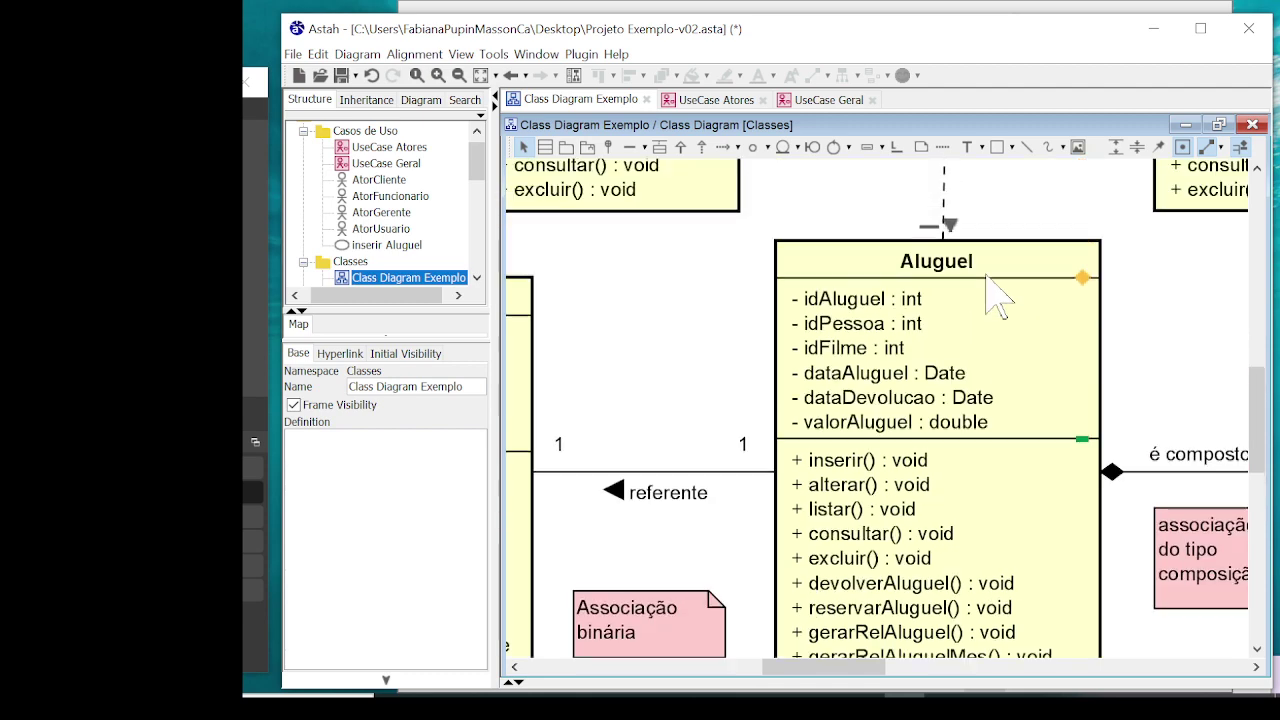
pyautogui.scroll(-2, 985, 287)
pyautogui.scroll(-1, 905, 390)
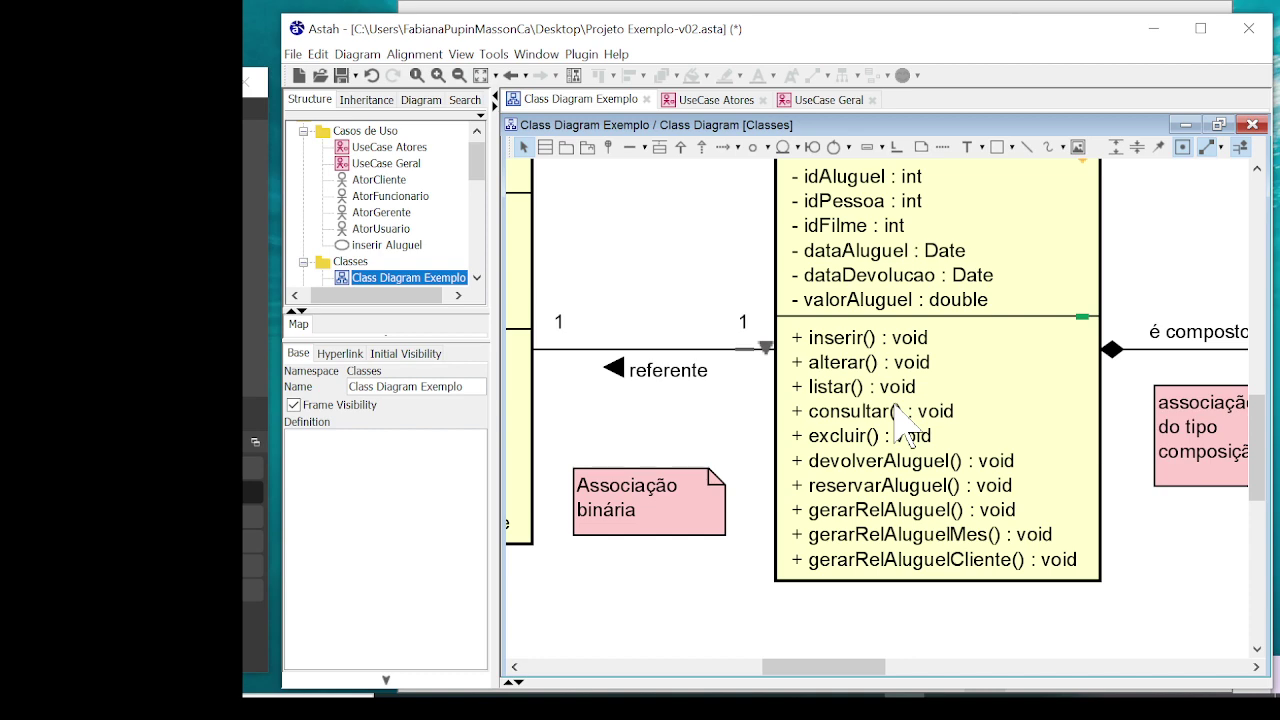
pyautogui.keyDown('ctrl'); pyautogui.scroll(-3, 898, 378); pyautogui.keyUp('ctrl')
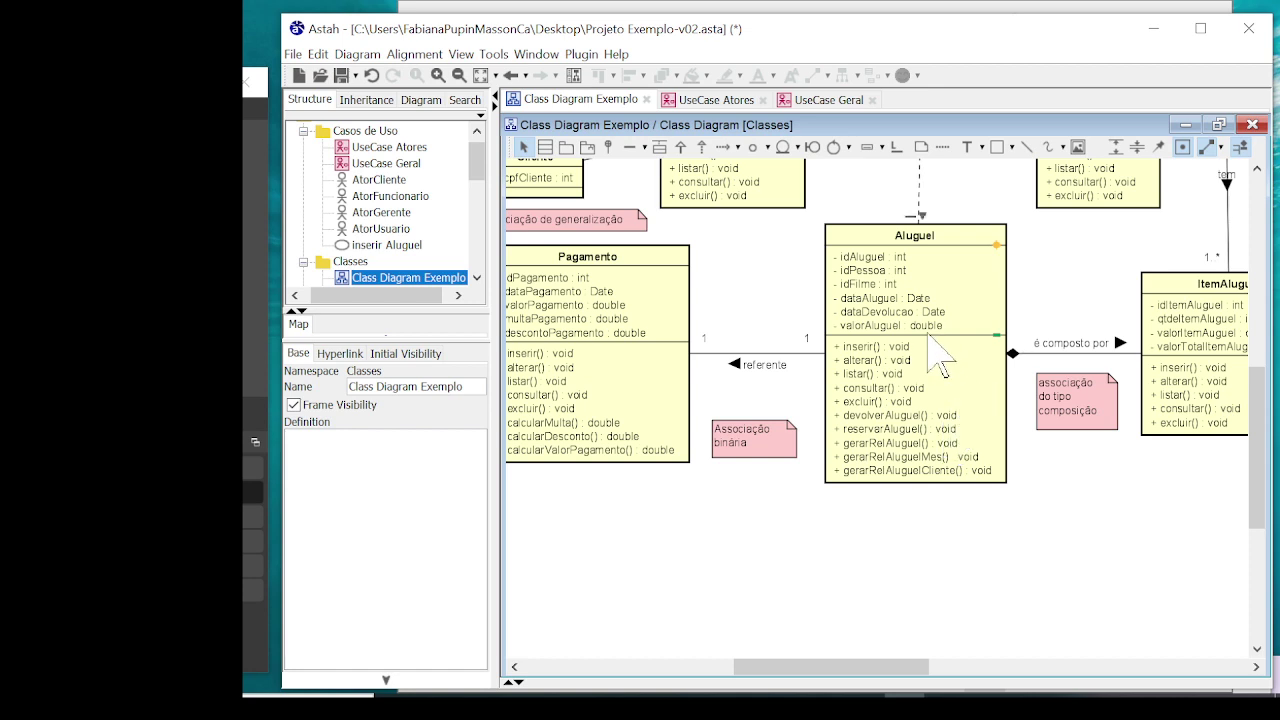
pyautogui.scroll(3, 943, 357)
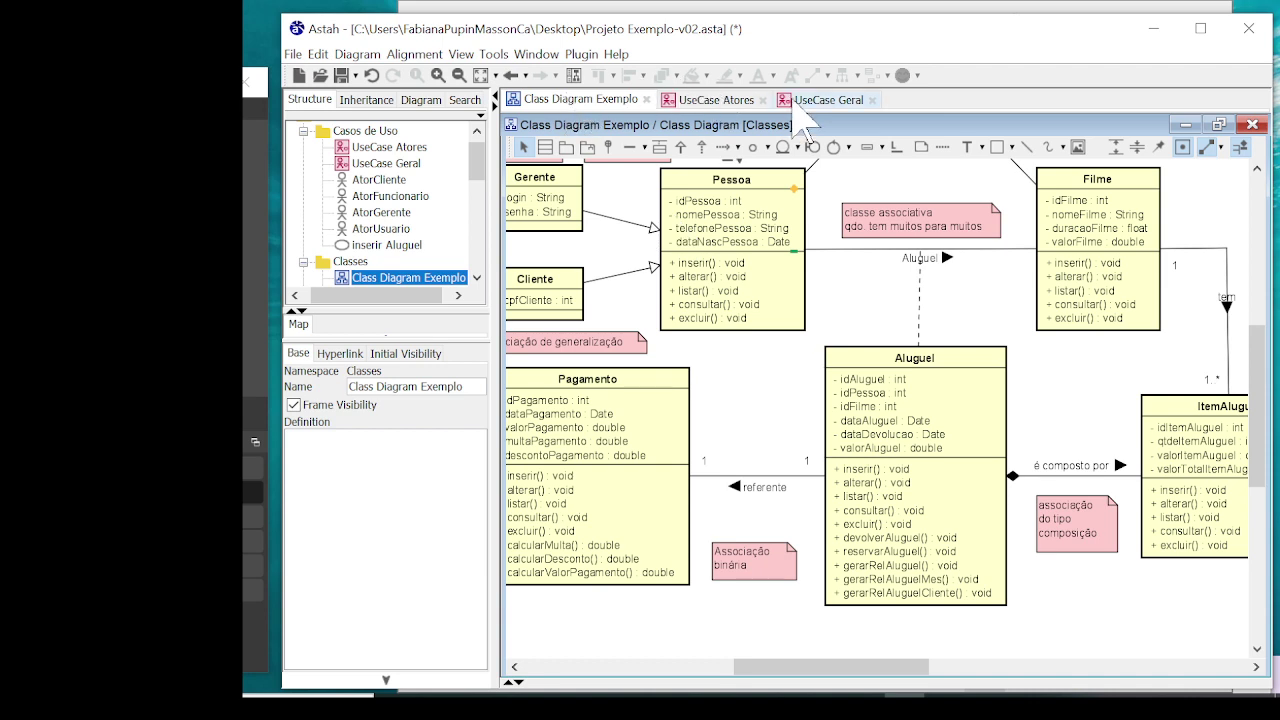
pyautogui.click(835, 100)
pyautogui.click(734, 435)
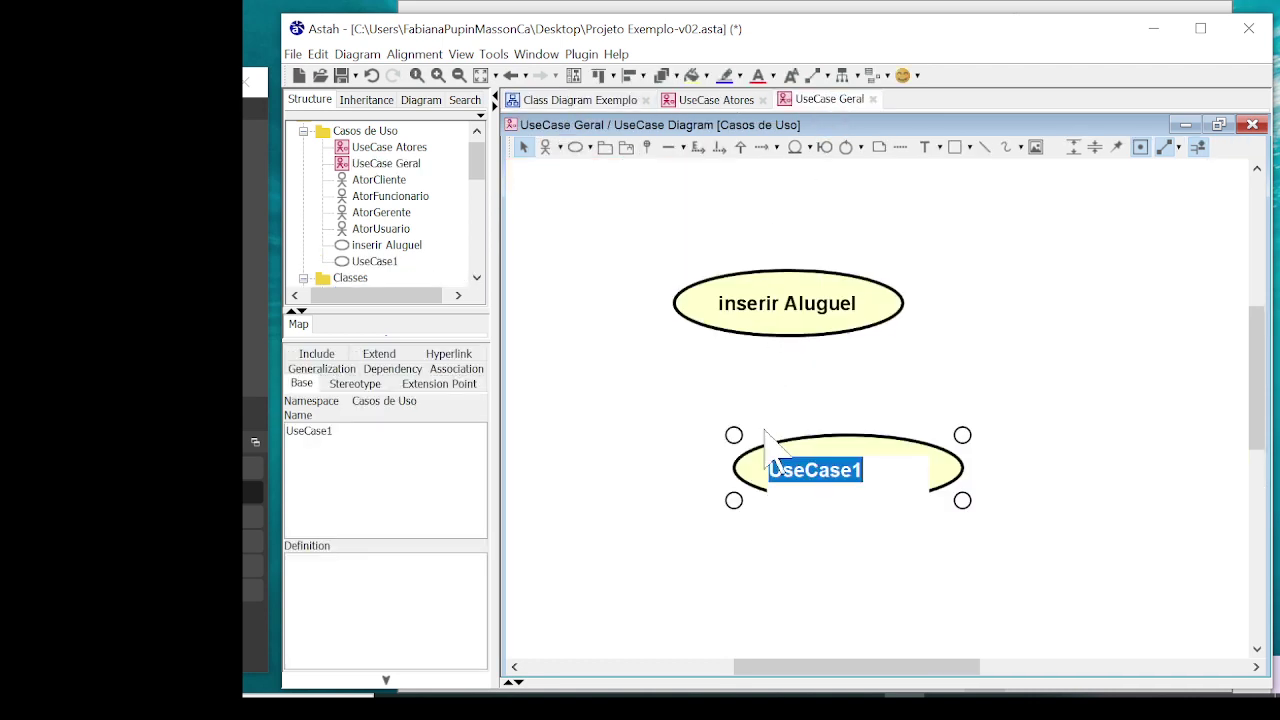
pyautogui.write('alterar Aluguel')
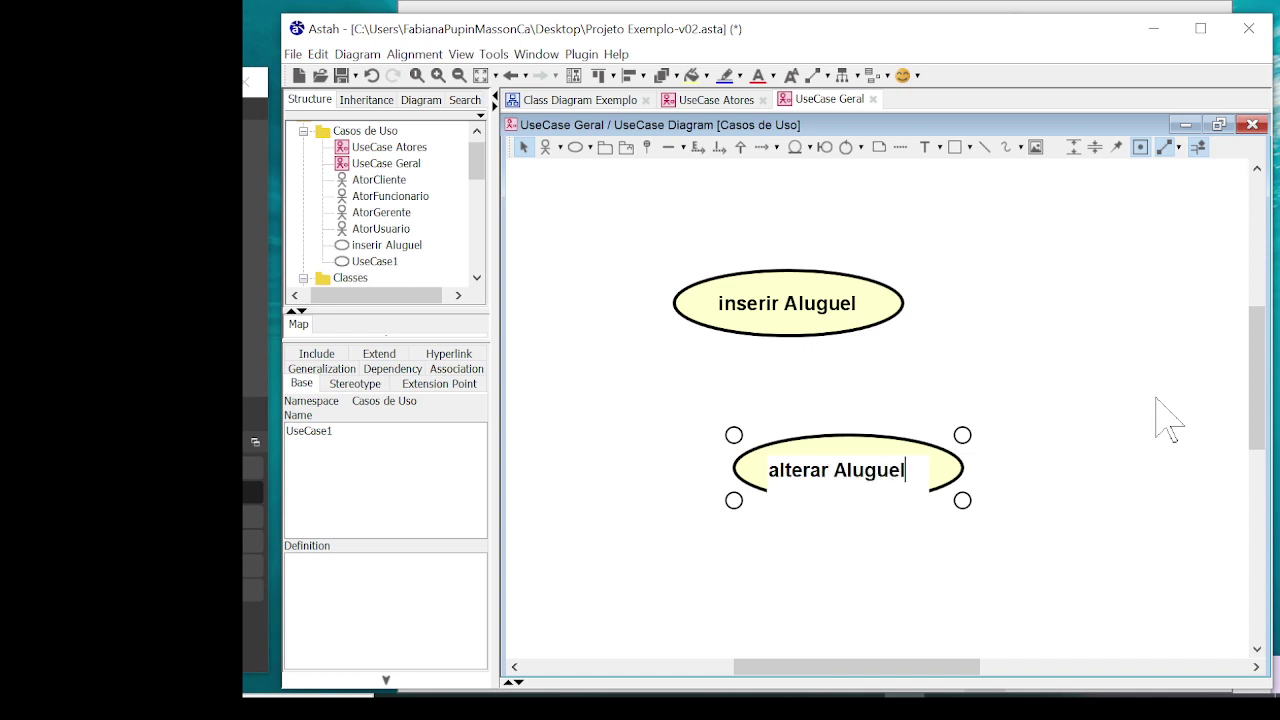
pyautogui.press('Return')
# Add the use cases listar Aluguel beside inserir Aluguel and consultar Aluguel beside alterar Aluguel in the UseCase Geral diagram
pyautogui.click(985, 300)
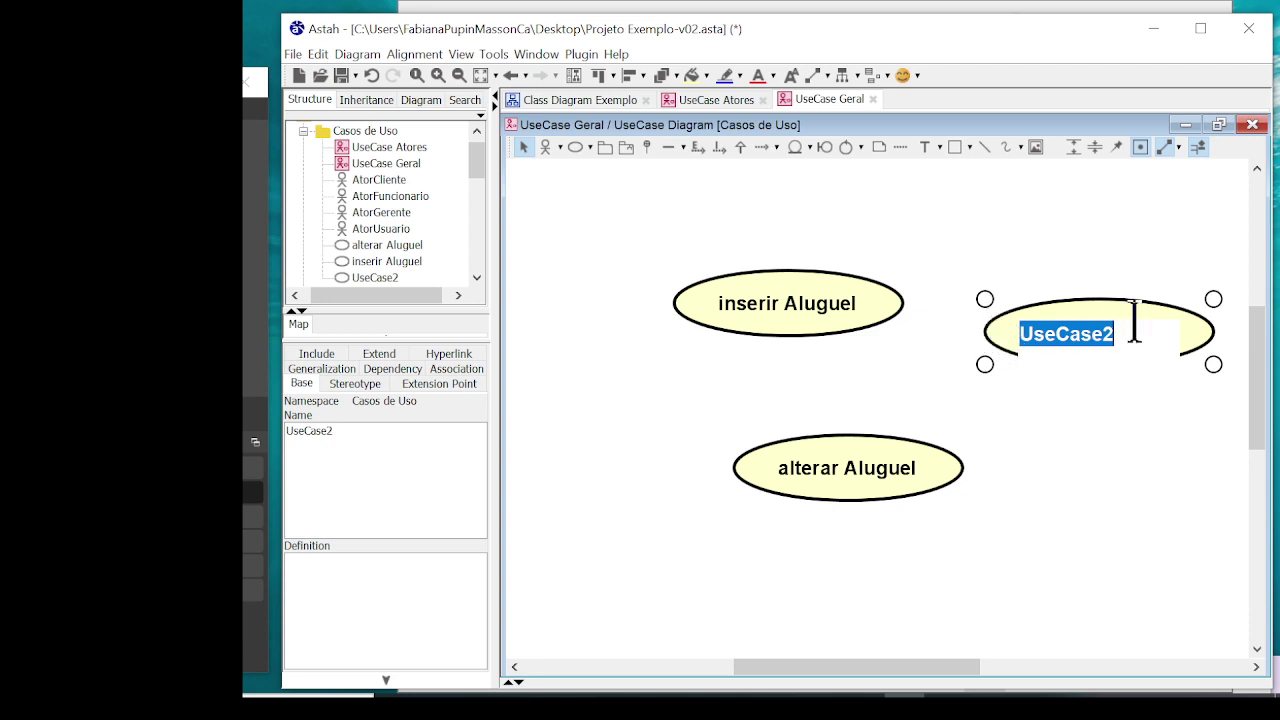
pyautogui.press('BackSpace')
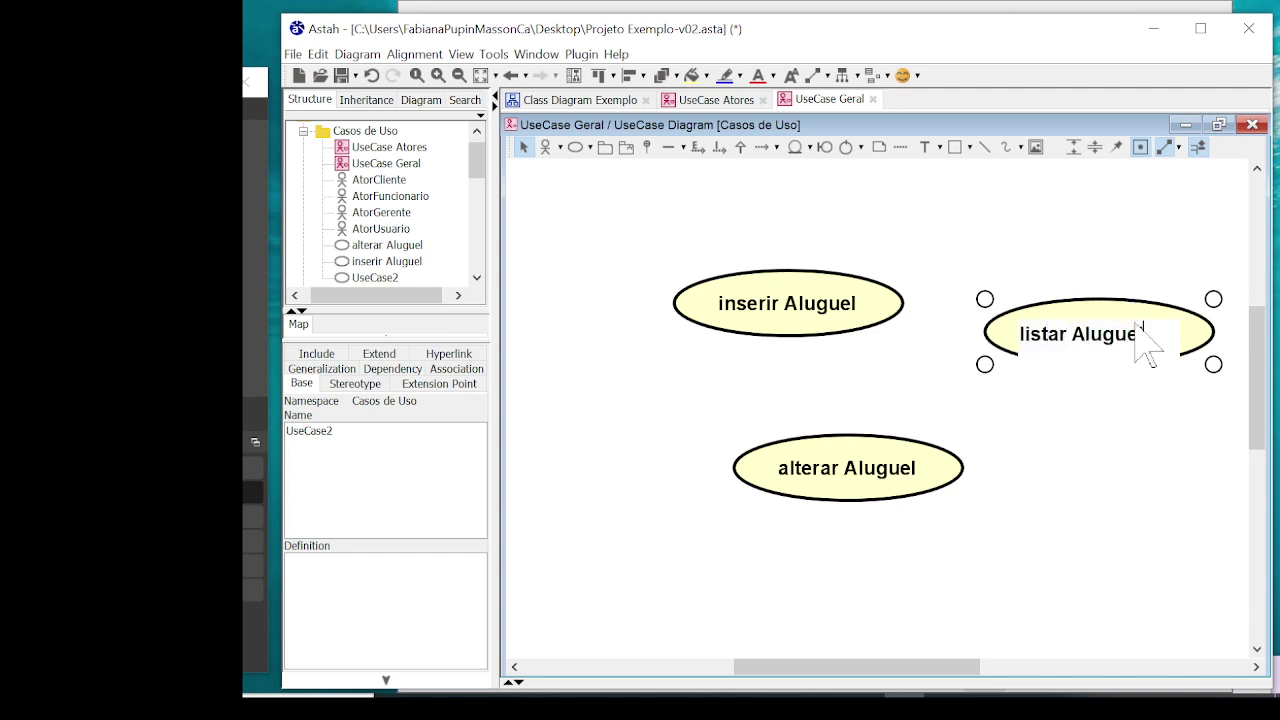
pyautogui.press('Return')
pyautogui.click(1050, 440)
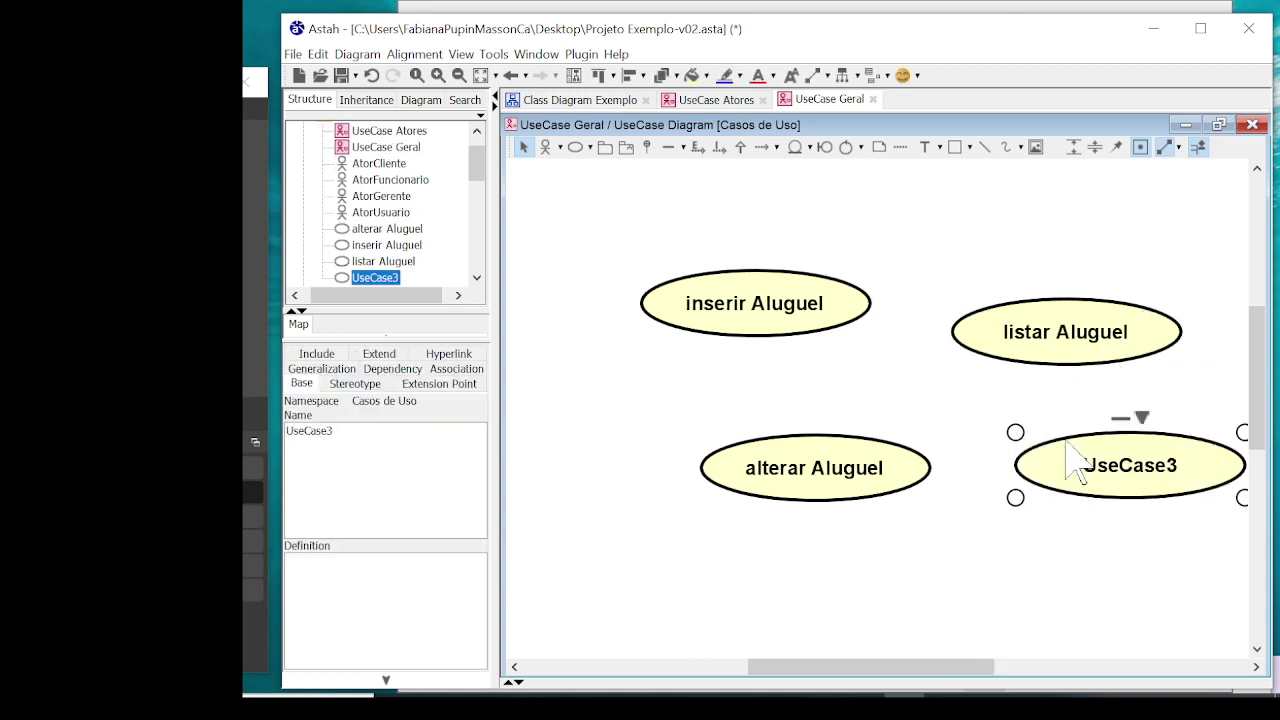
pyautogui.doubleClick(1104, 452)
pyautogui.write('consu')
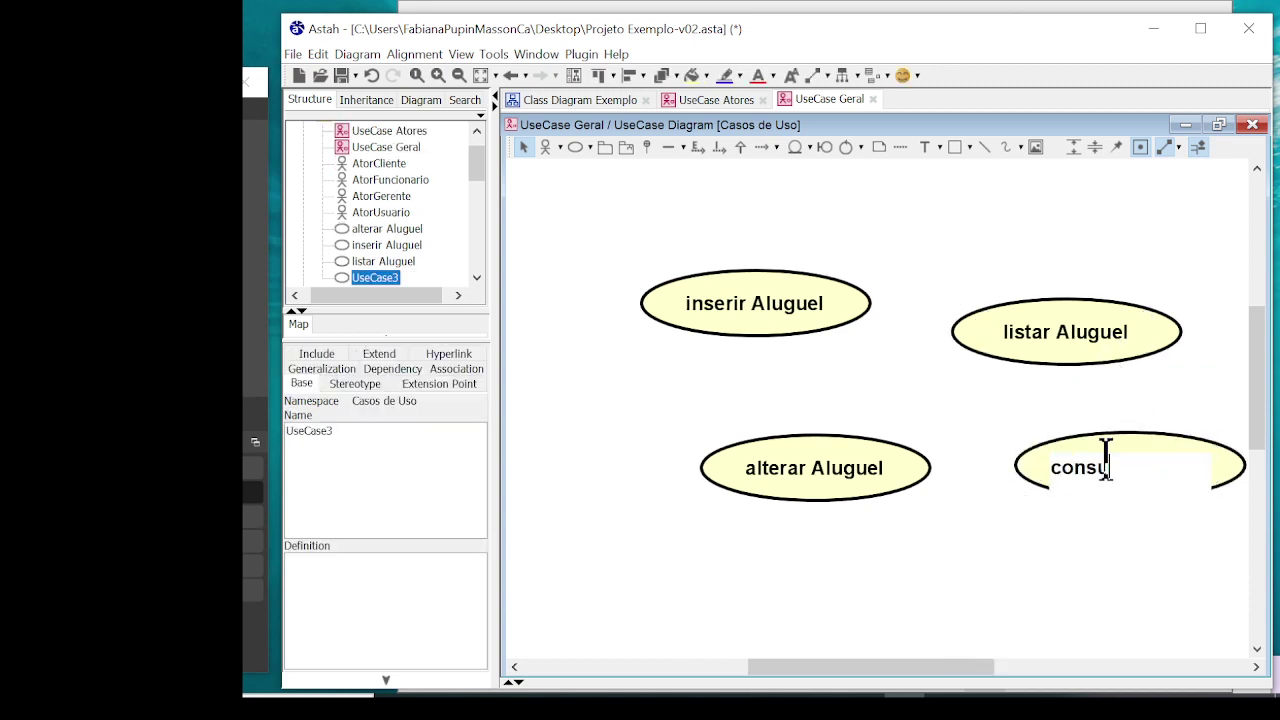
pyautogui.write('ltar Aluguel')
pyautogui.press('Return')
# Add a use case named excluir Aluguel and move its ellipse clear above listar Aluguel
pyautogui.click(943, 263)
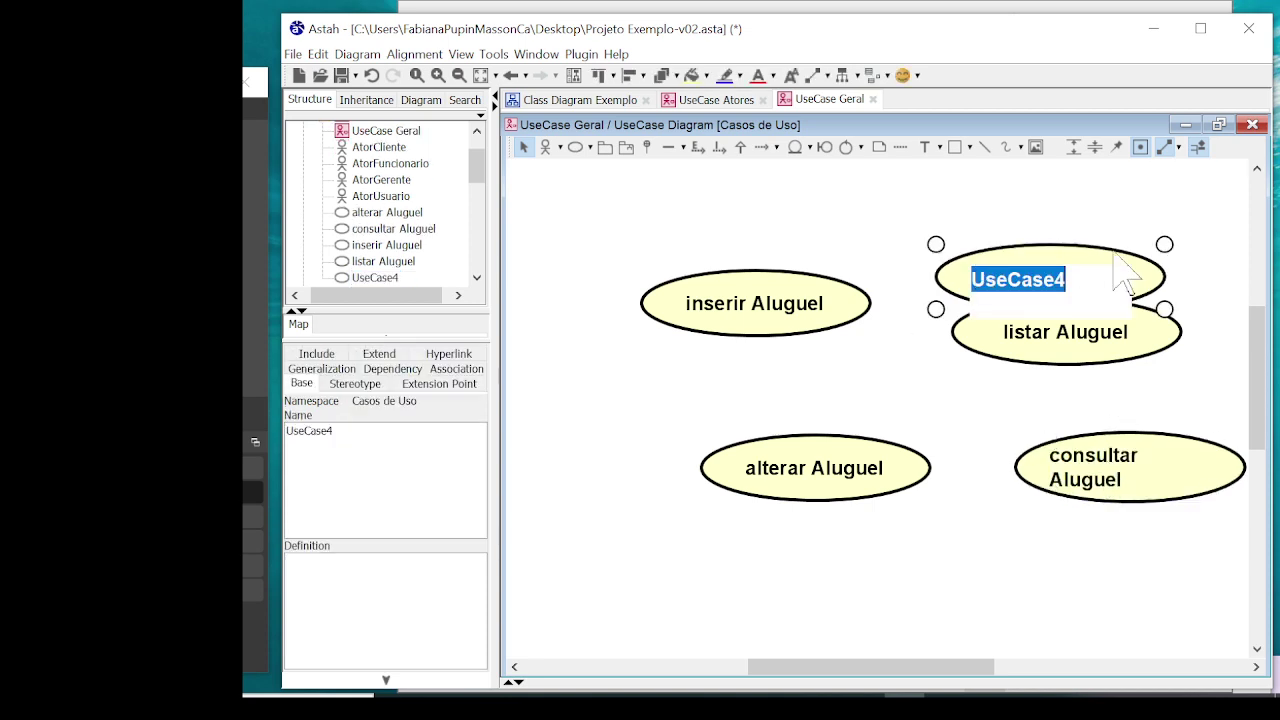
pyautogui.write('excluir Aluguel')
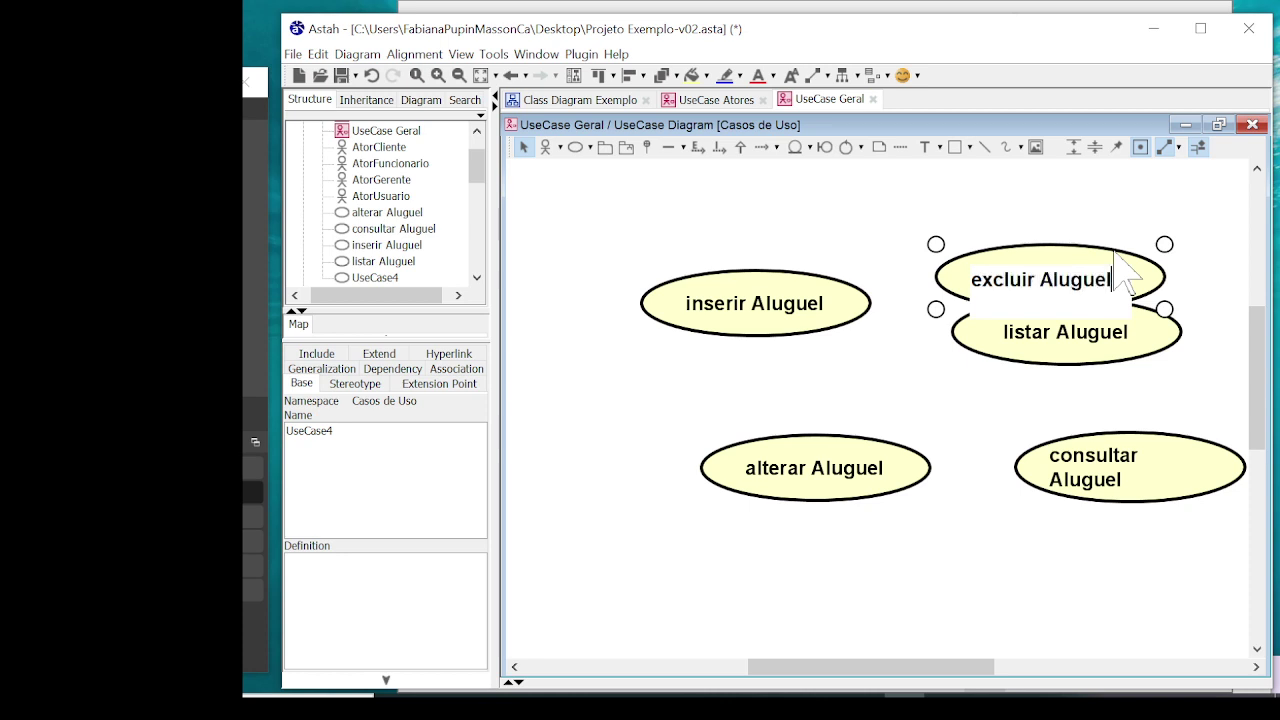
pyautogui.press('Return')
pyautogui.moveTo(1125, 278); pyautogui.dragTo(1105, 198)
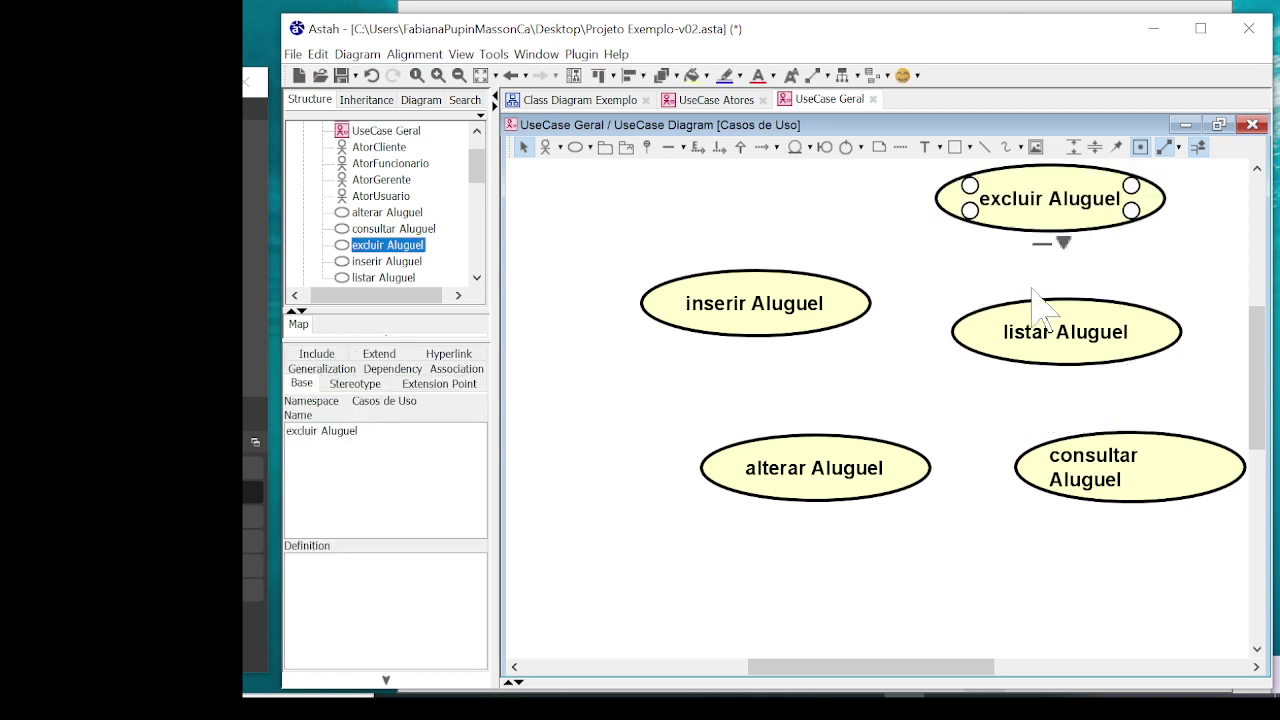
pyautogui.click(890, 420)
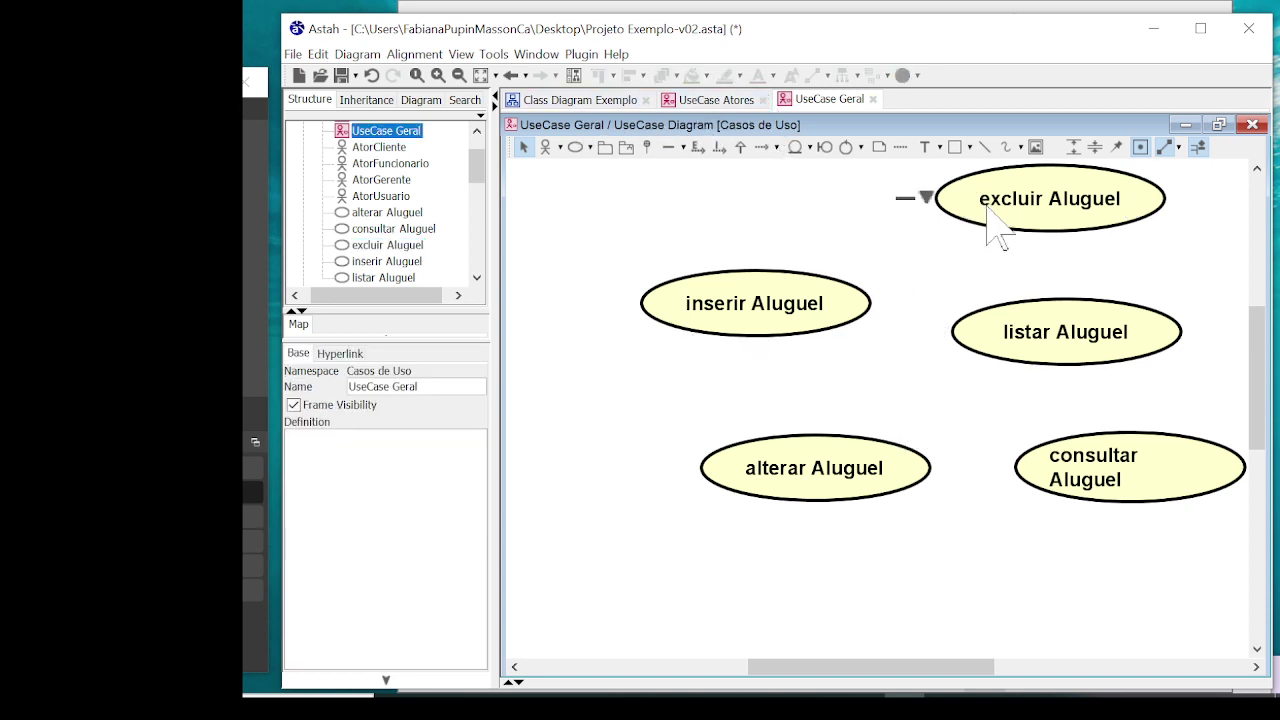
# Check the remaining Aluguel class operations and add a use case named devolver Aluguel below alterar and consultar Aluguel in UseCase Geral
pyautogui.click(575, 100)
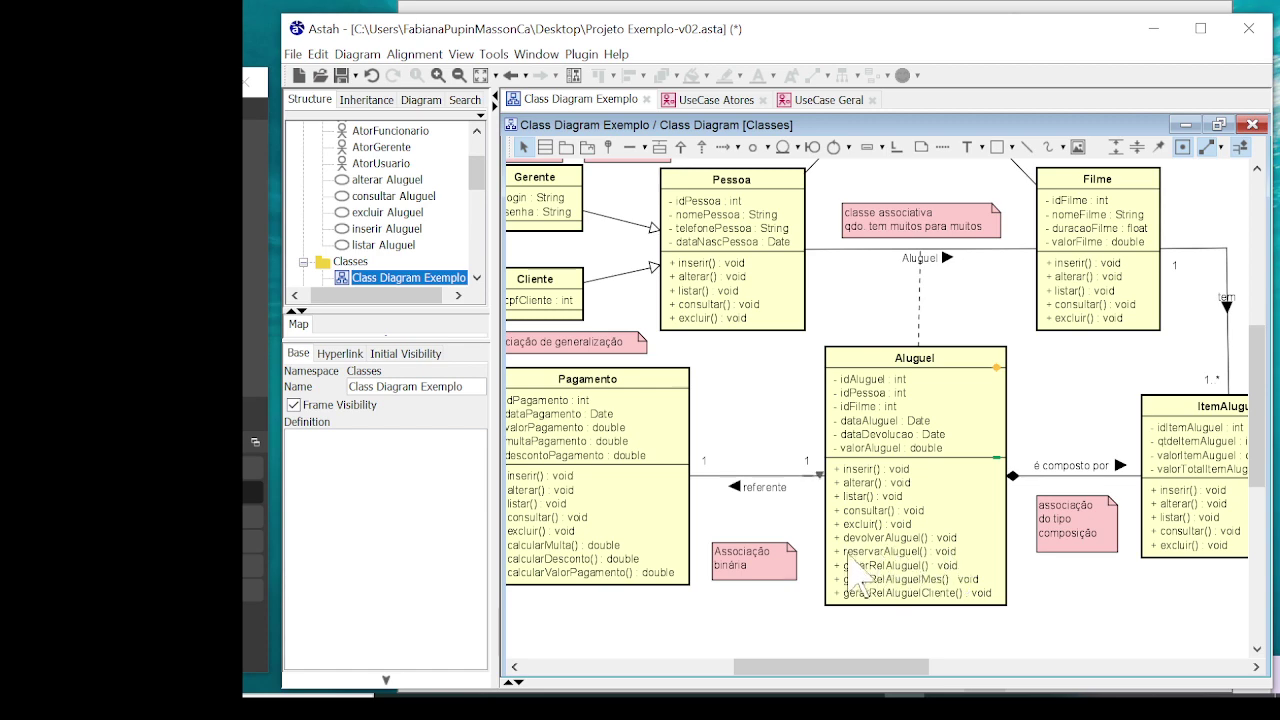
pyautogui.click(832, 100)
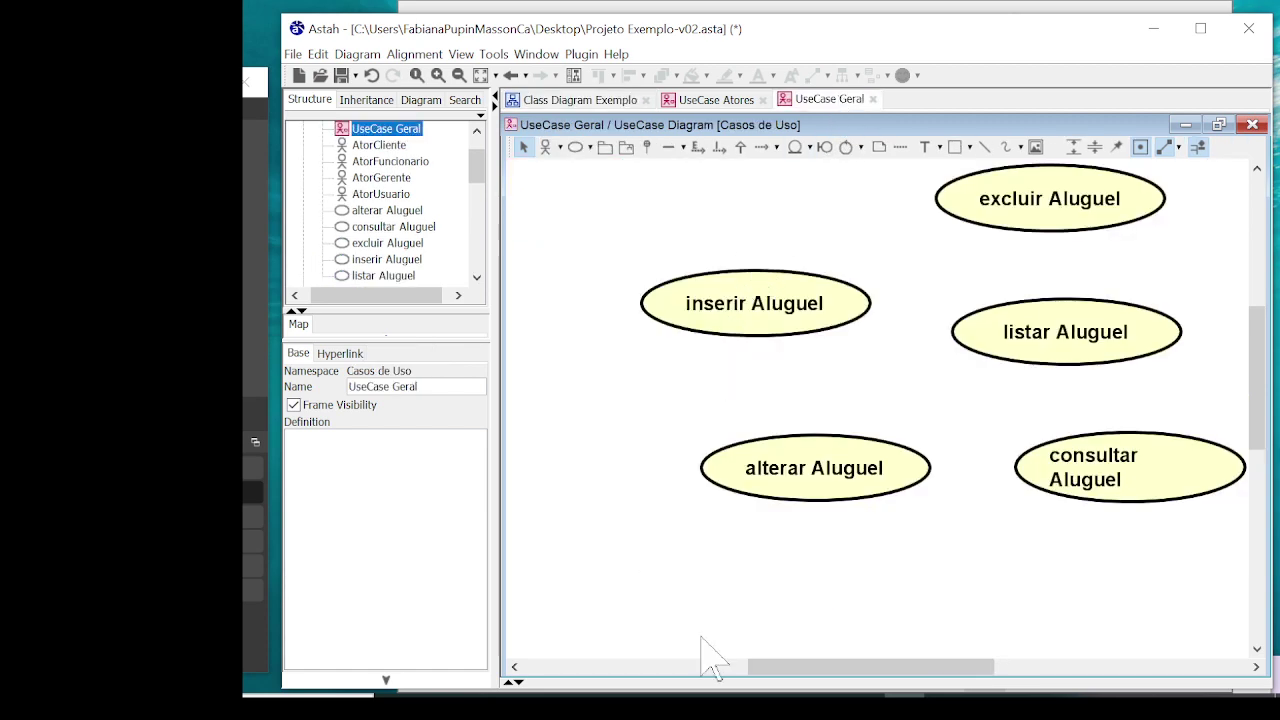
pyautogui.scroll(-2, 894, 486)
pyautogui.keyDown('ctrl'); pyautogui.scroll(-3, 871, 471); pyautogui.keyUp('ctrl')
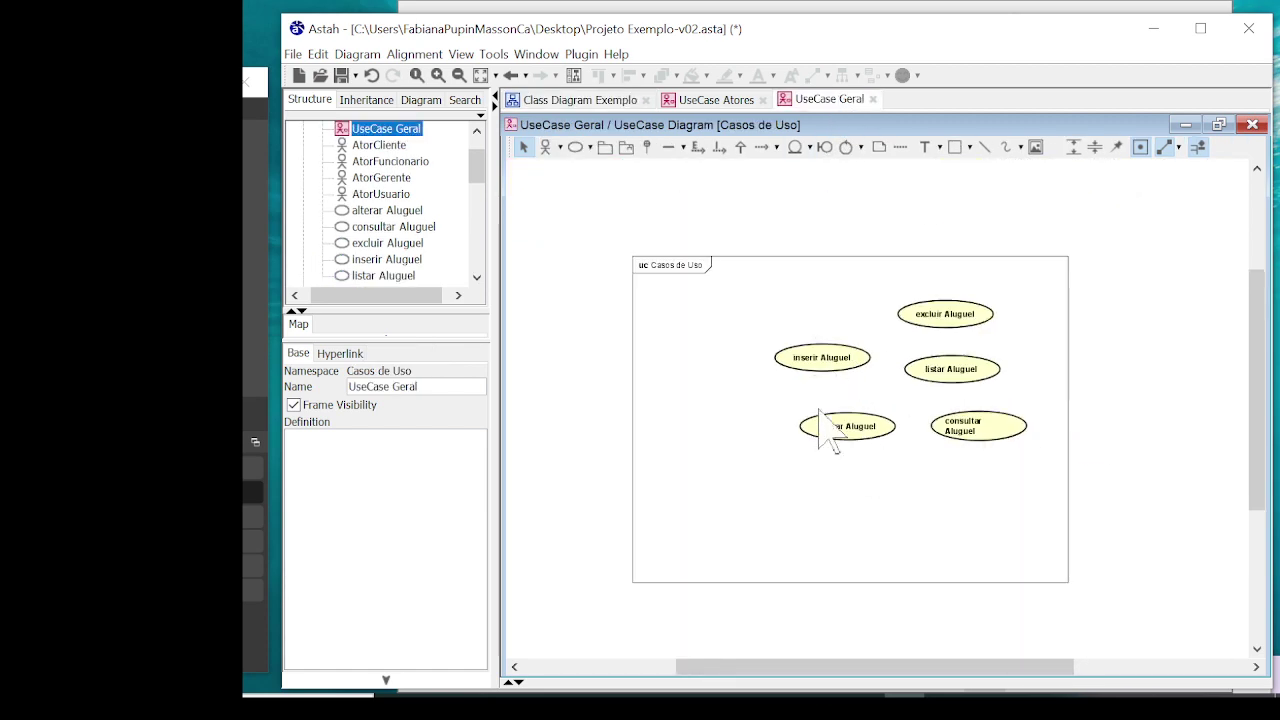
pyautogui.click(890, 465)
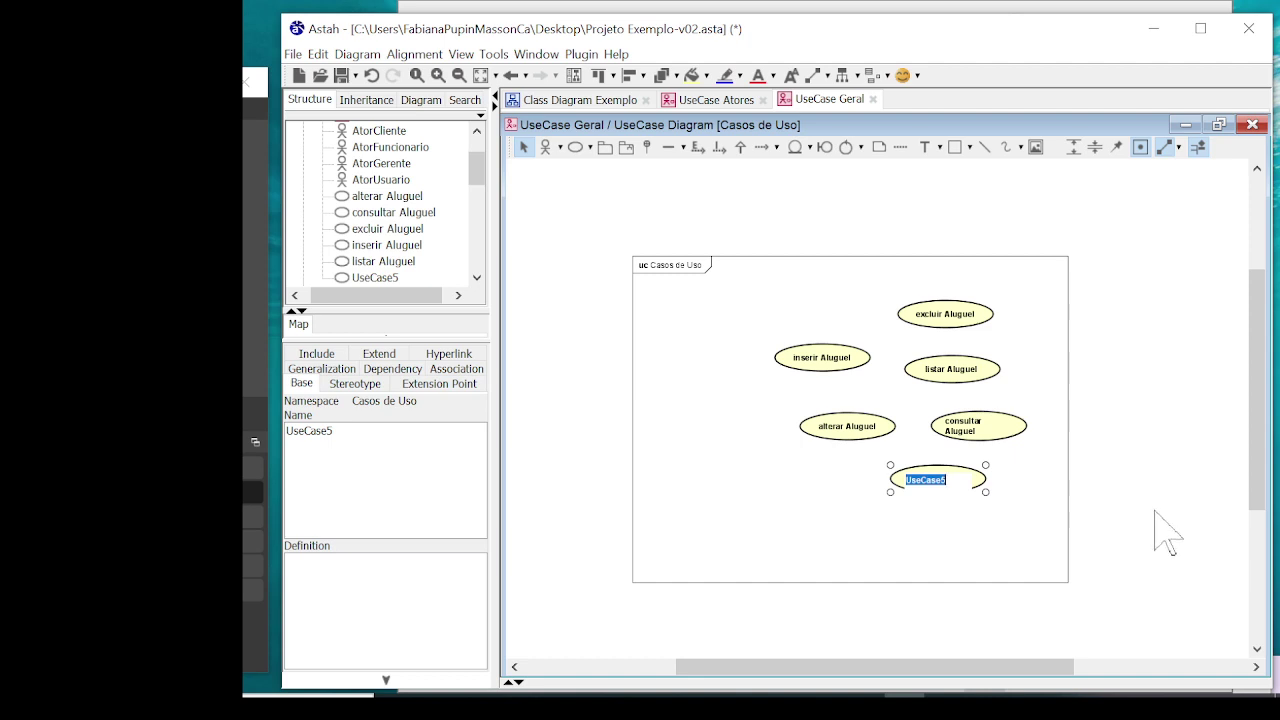
pyautogui.keyDown('ctrl'); pyautogui.scroll(3, 1120, 515); pyautogui.keyUp('ctrl')
pyautogui.write('devolver Aluguel')
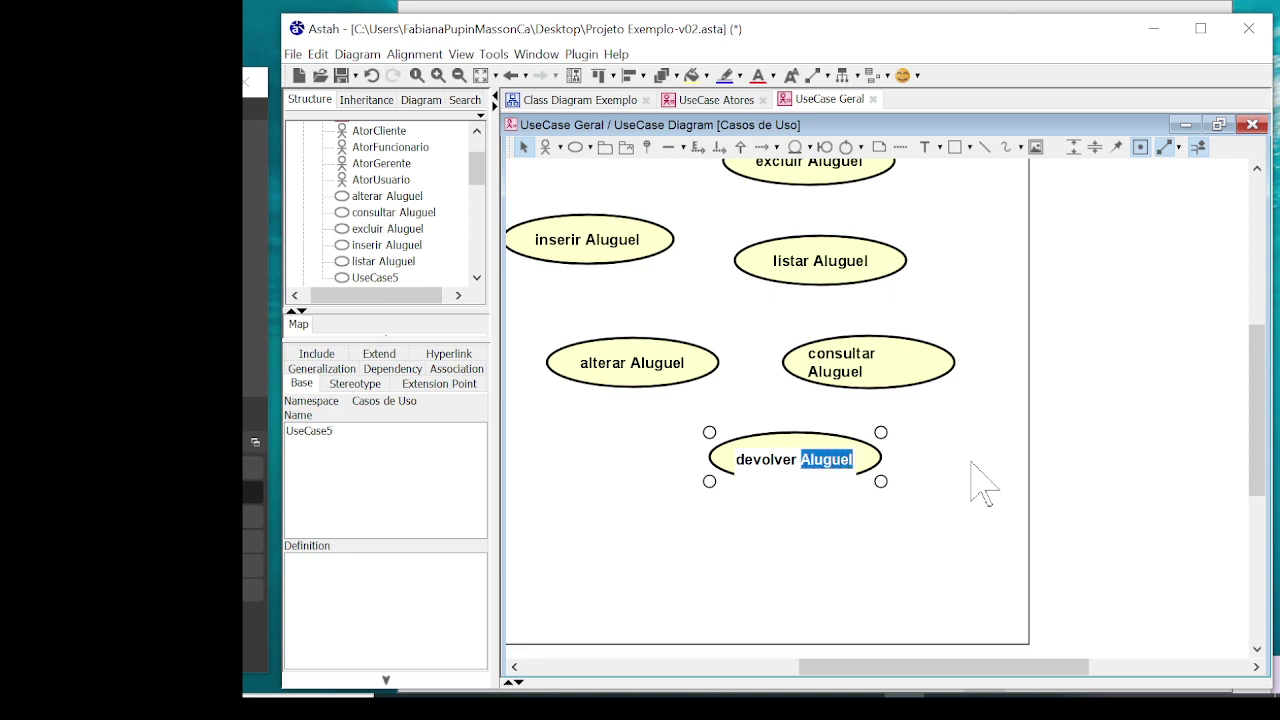
# Add the use cases reservar Aluguel beside devolver Aluguel and cancelar Aluguel below it
pyautogui.click(972, 460)
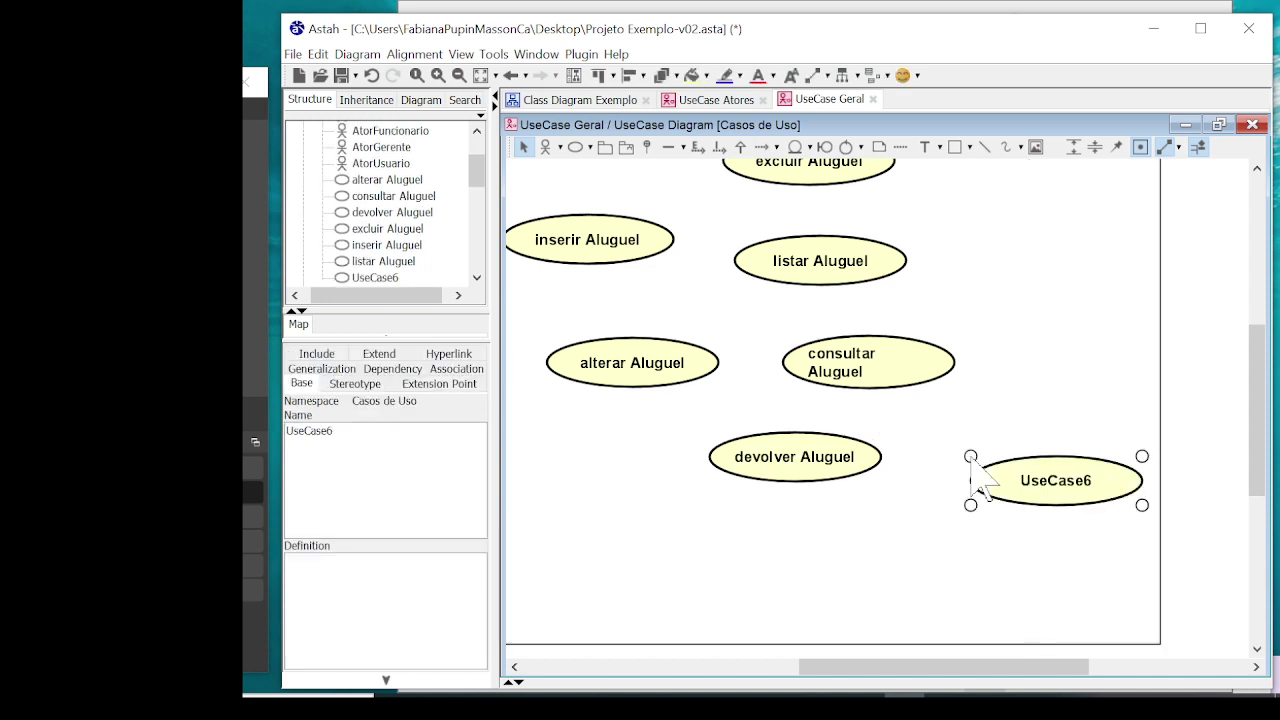
pyautogui.write('re')
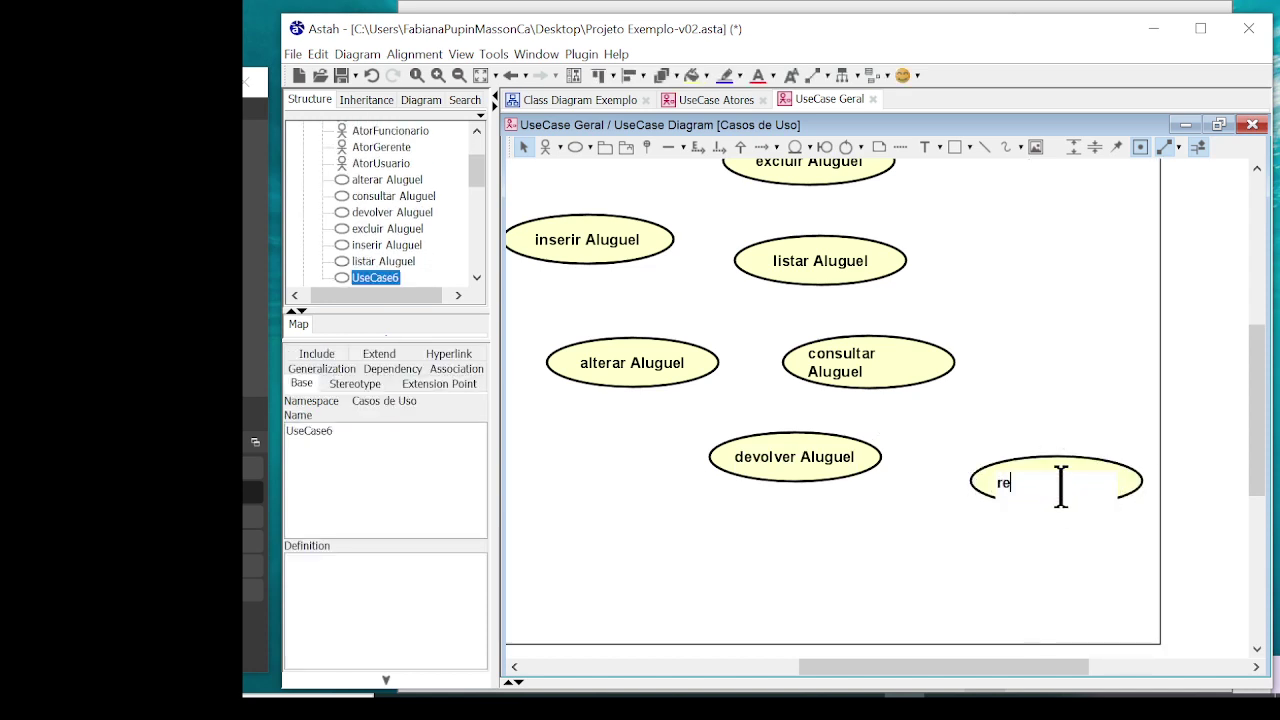
pyautogui.write('servar Aluguel')
pyautogui.click(712, 588)
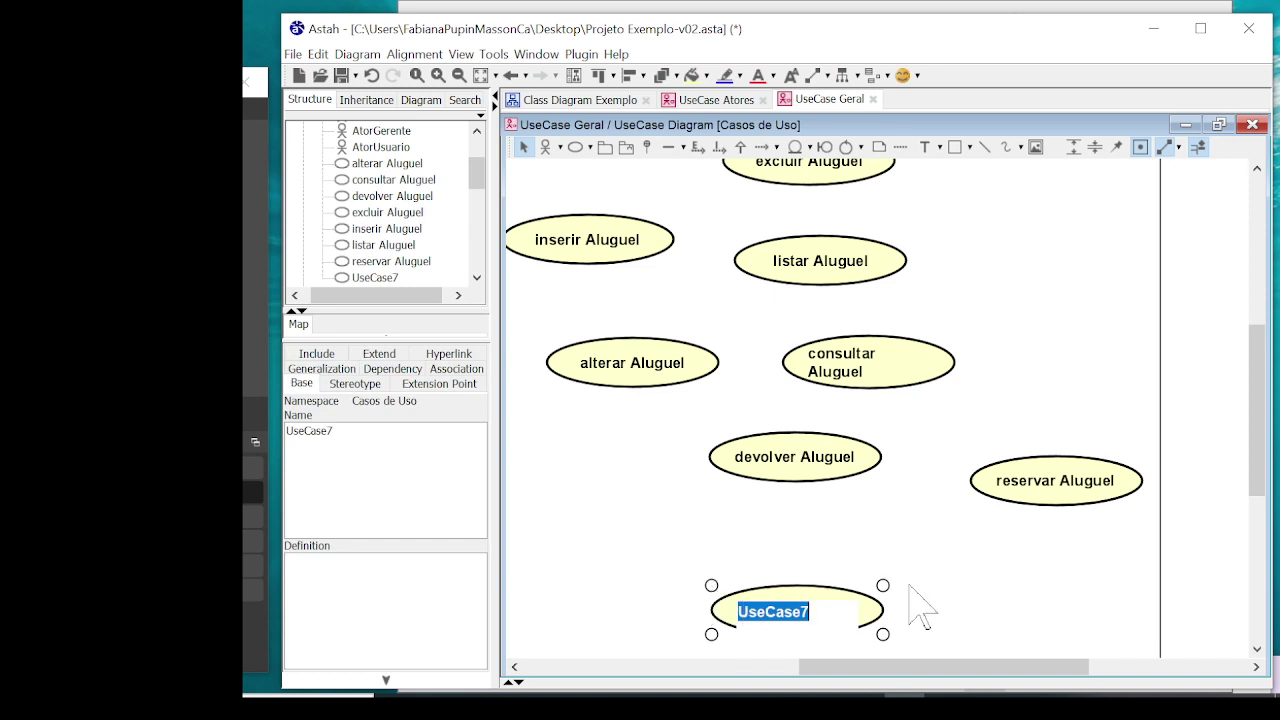
pyautogui.write('cancelar')
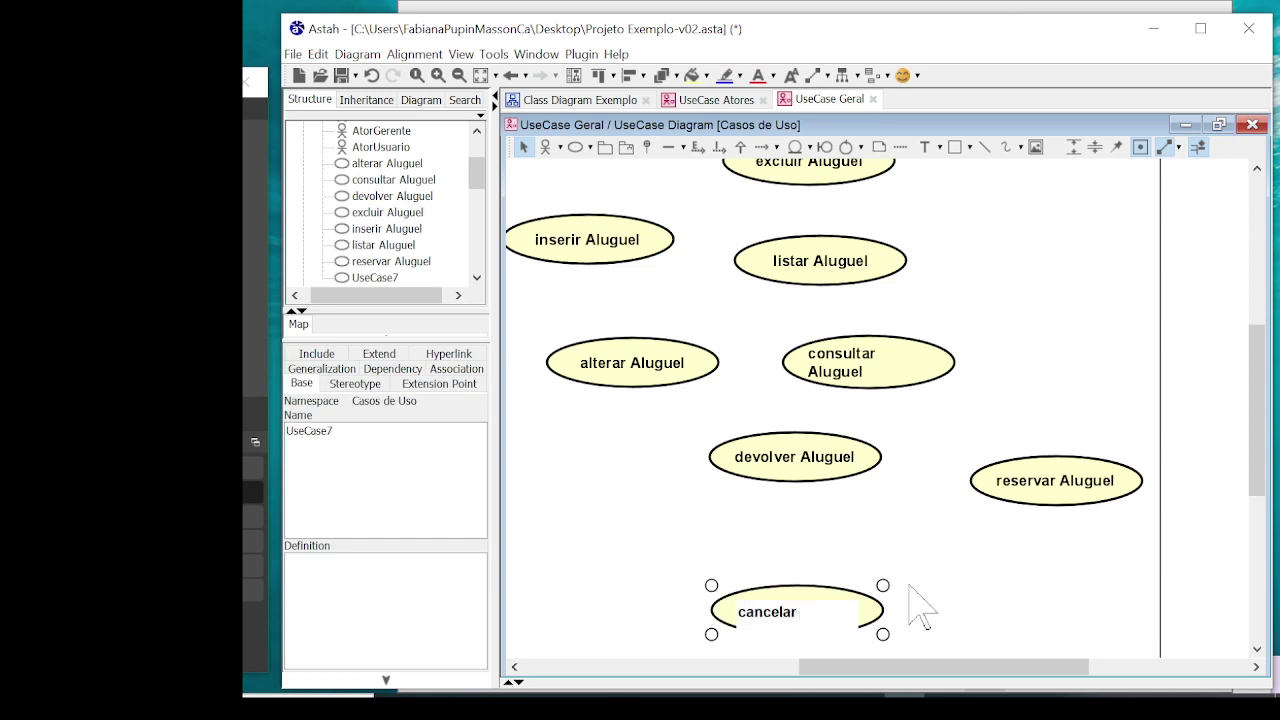
pyautogui.write(' Aluguel')
pyautogui.click(1009, 357)
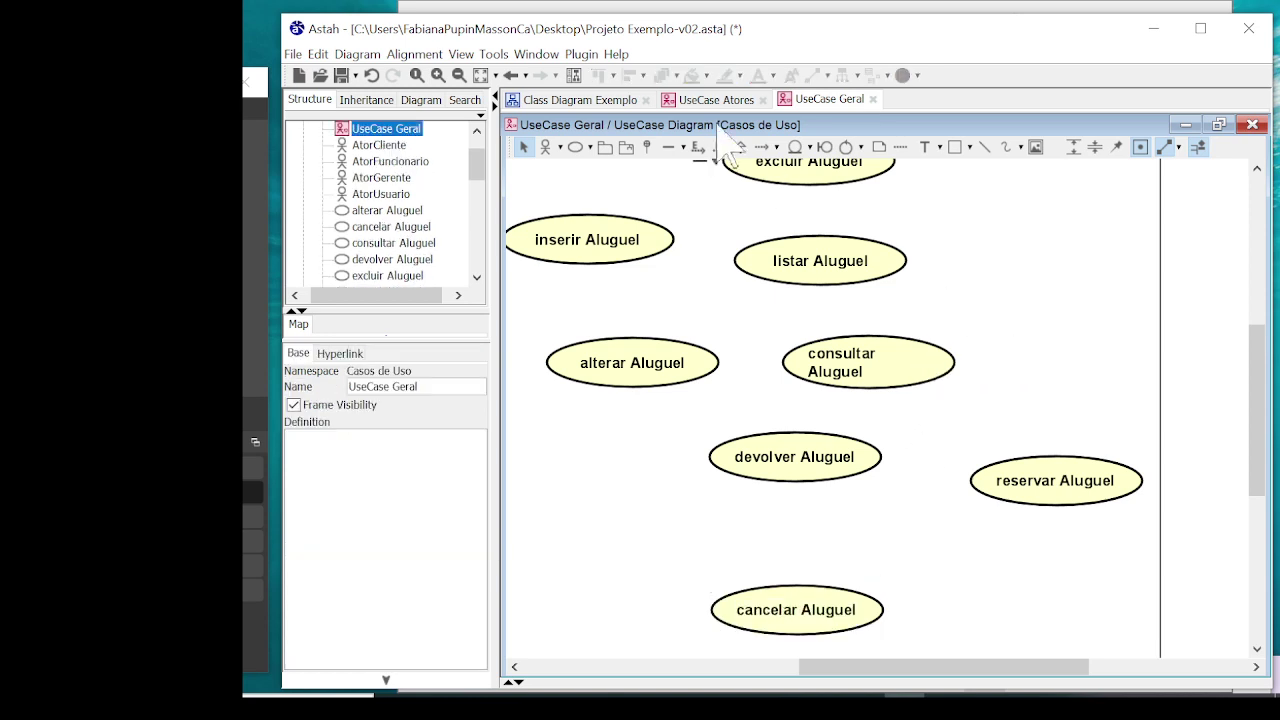
# Check the report operations of the Aluguel class and add a use case named gerar RelAluguel near consultar Aluguel in UseCase Geral
pyautogui.click(600, 100)
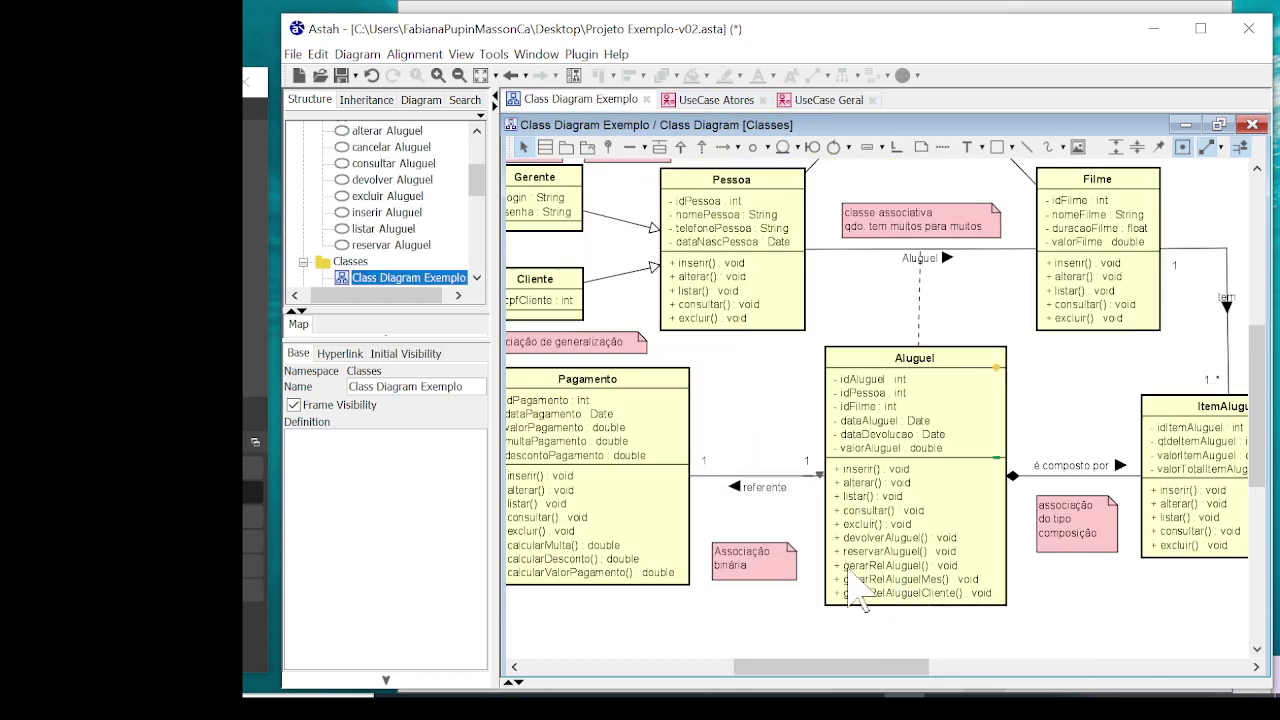
pyautogui.click(828, 100)
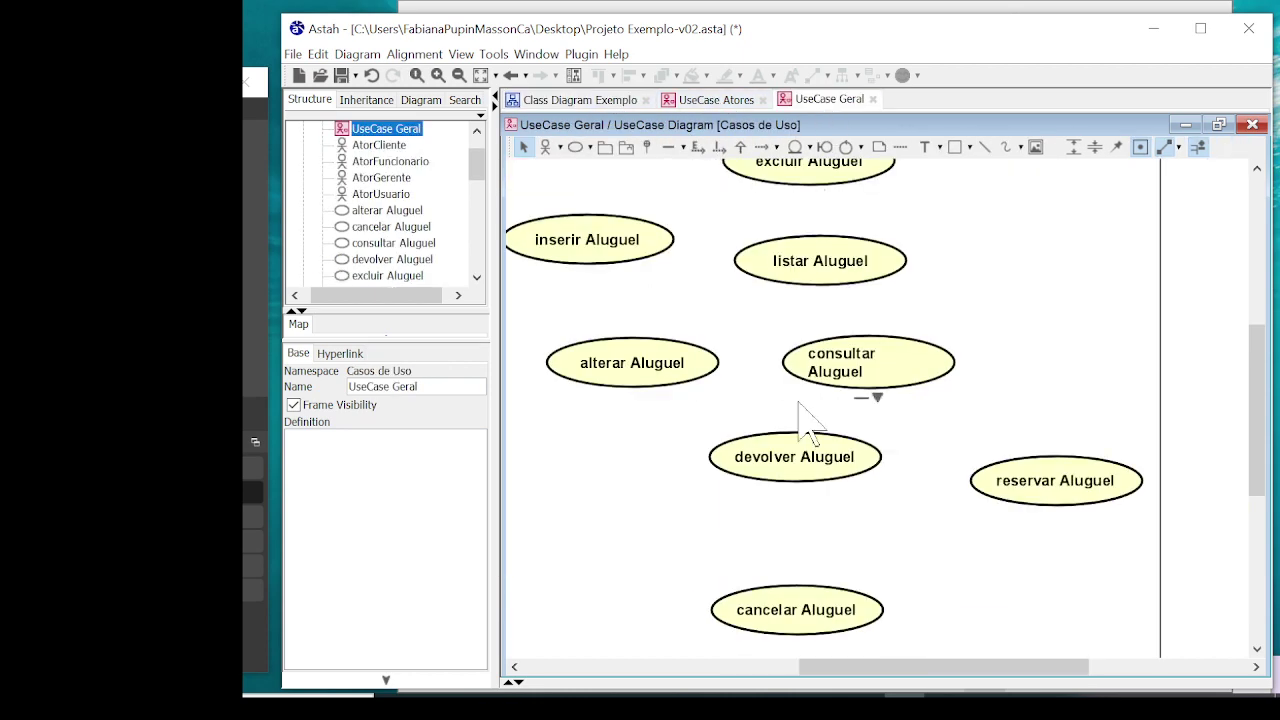
pyautogui.click(1012, 302)
pyautogui.write('gerar RelAluguel')
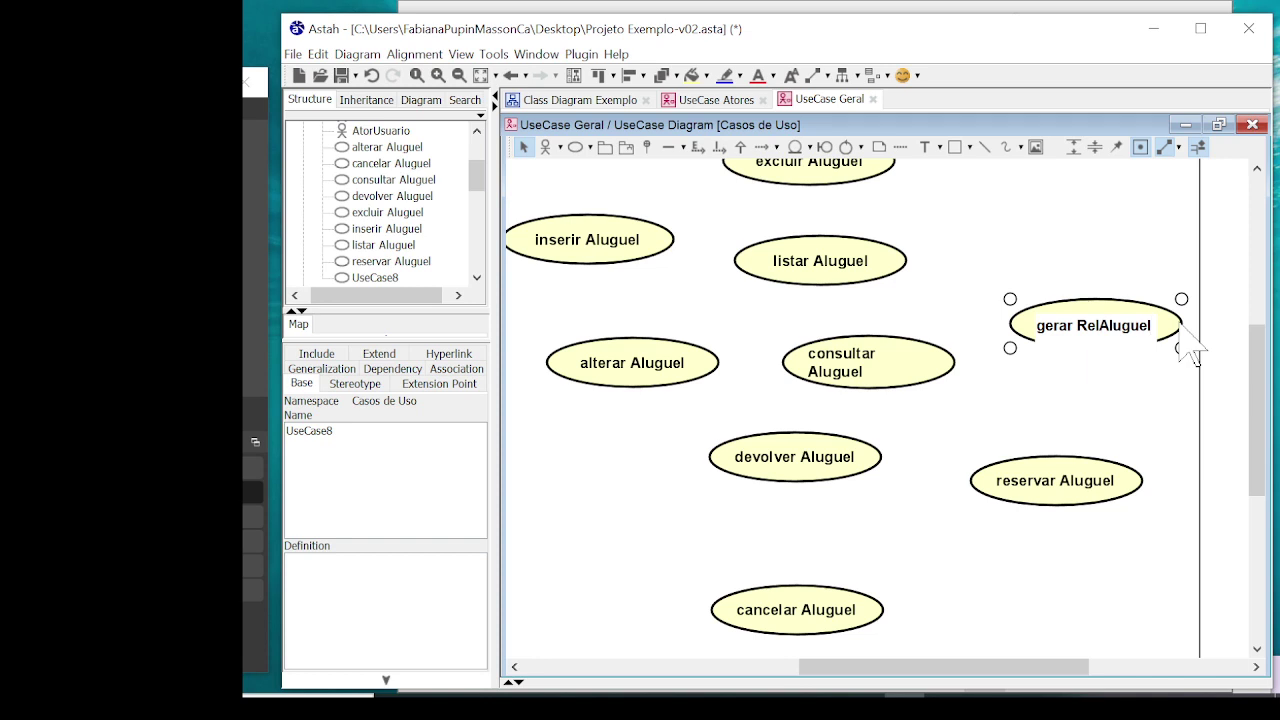
# Add a use case named geral RelAluguelMes directly above gerar RelAluguel
pyautogui.click(1036, 248)
pyautogui.press('Return')
pyautogui.doubleClick(1122, 272)
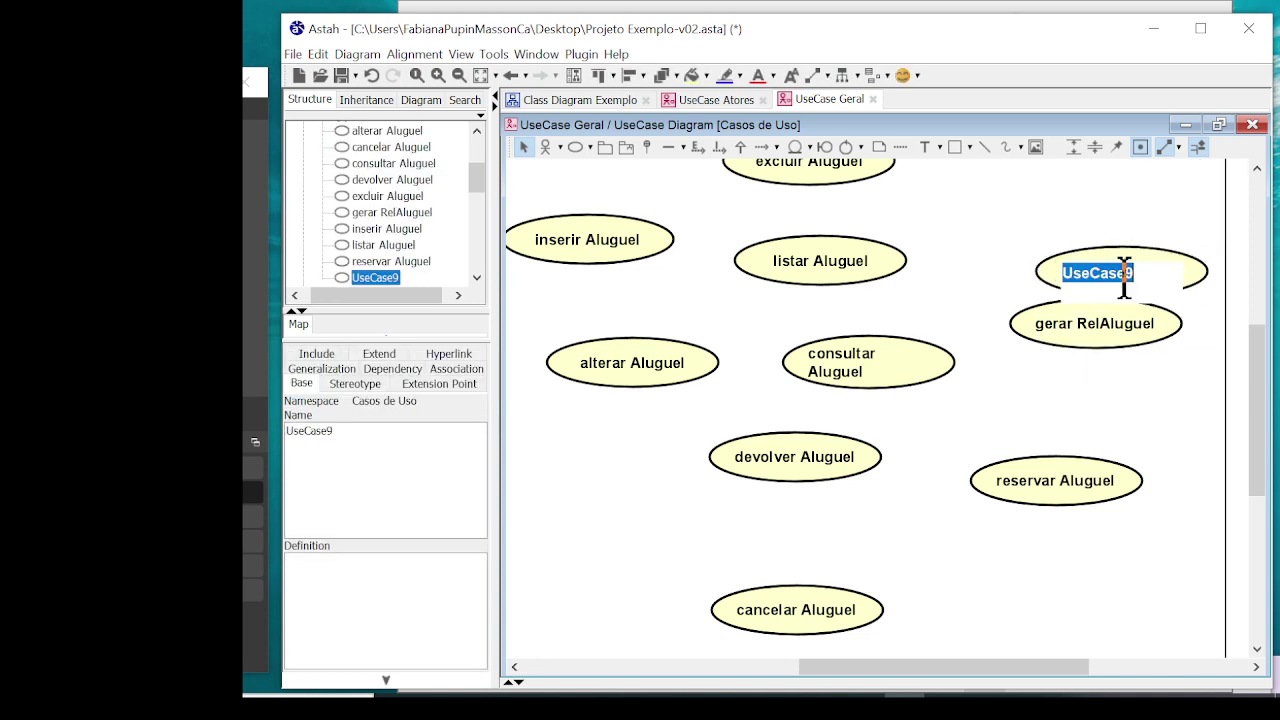
pyautogui.write('geral RelAlugue')
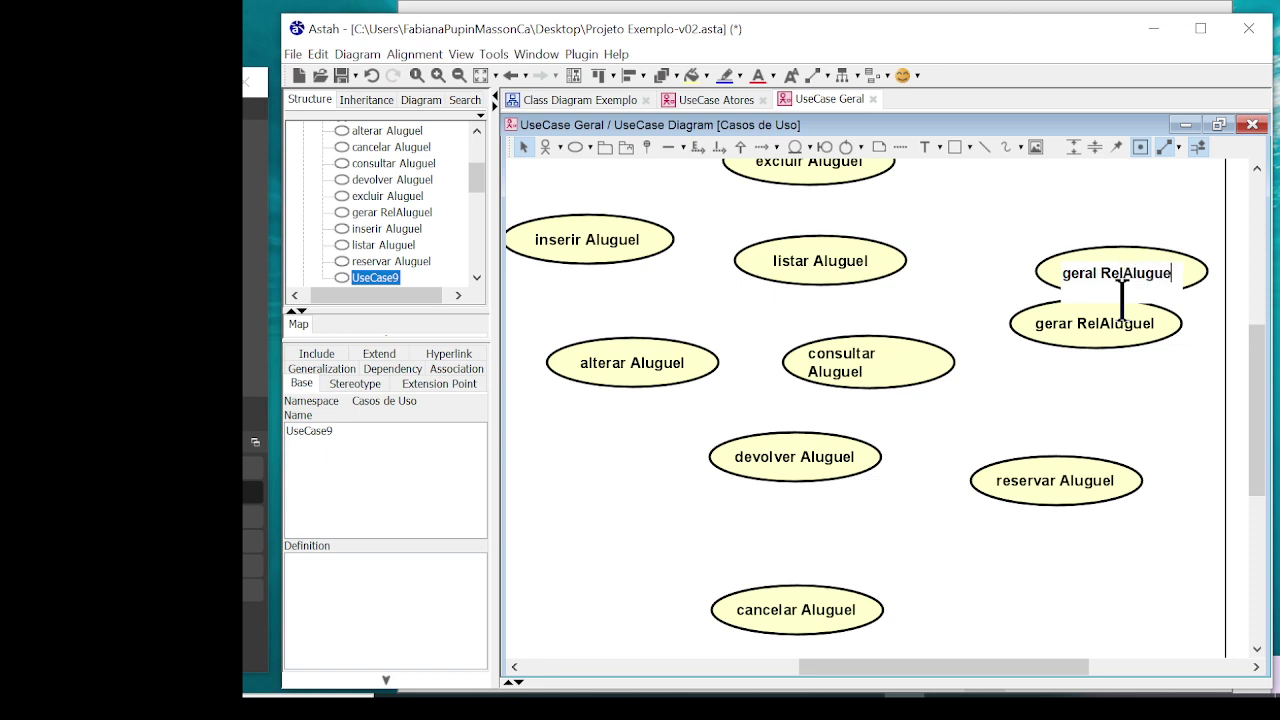
pyautogui.write('lMes')
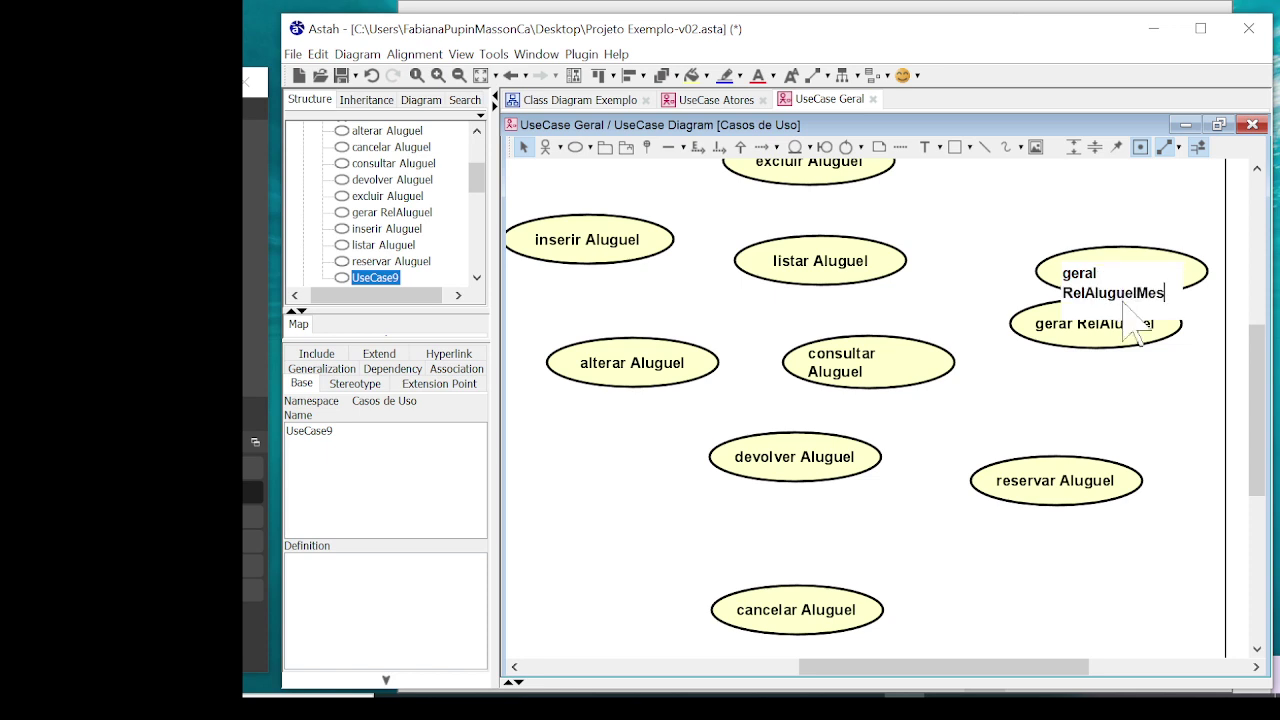
pyautogui.press('Return')
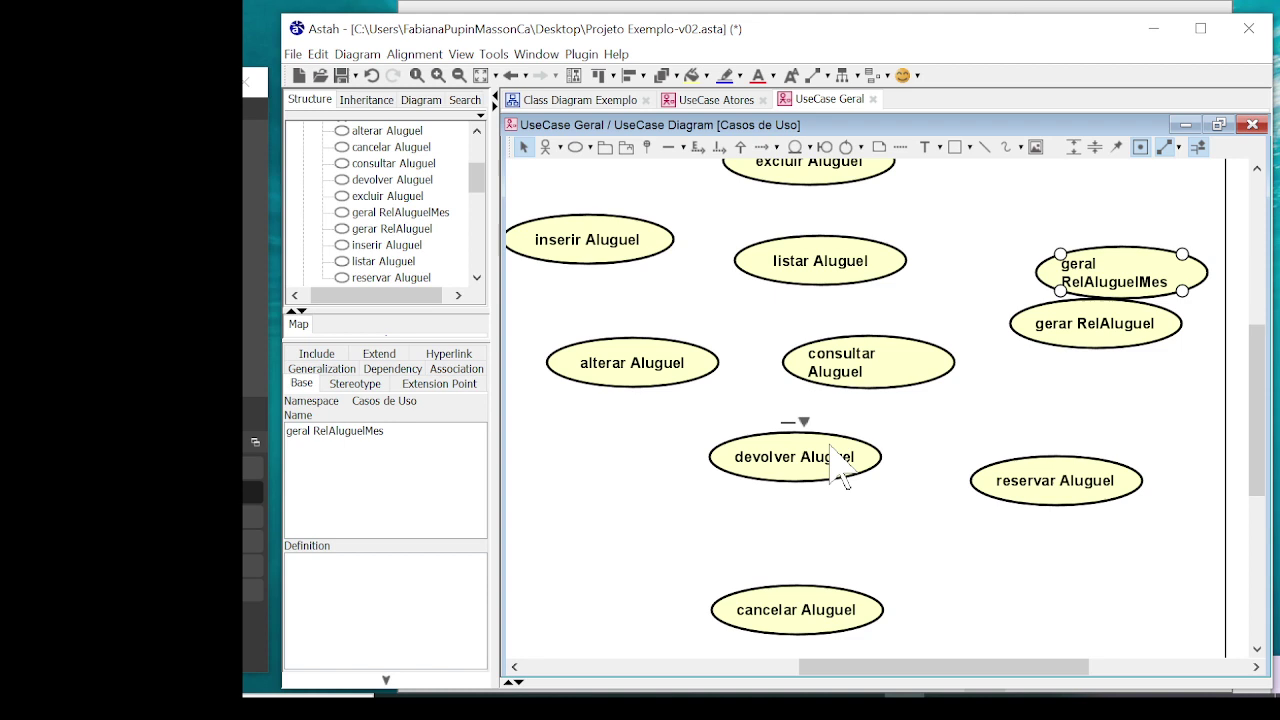
# Add a use case named gerar RelAluguelCliente just above reservar Aluguel in the UseCase Geral diagram
pyautogui.click(984, 416)
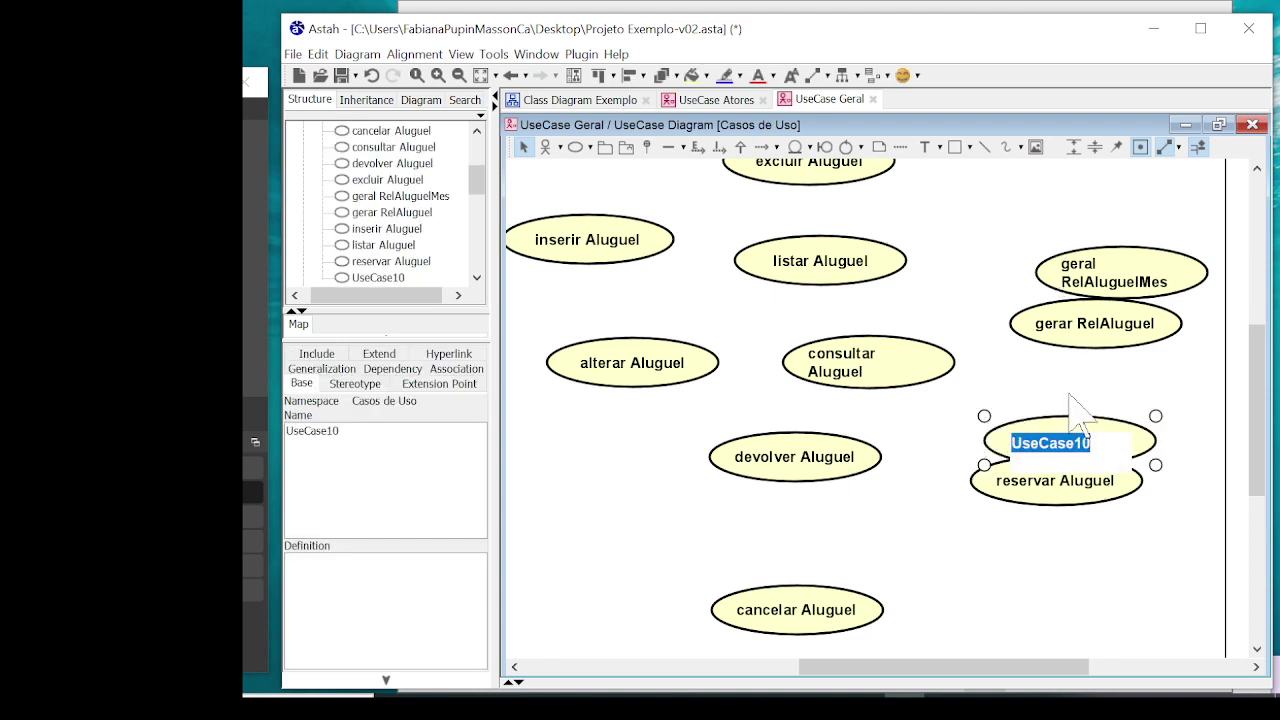
pyautogui.write('gerar Rel')
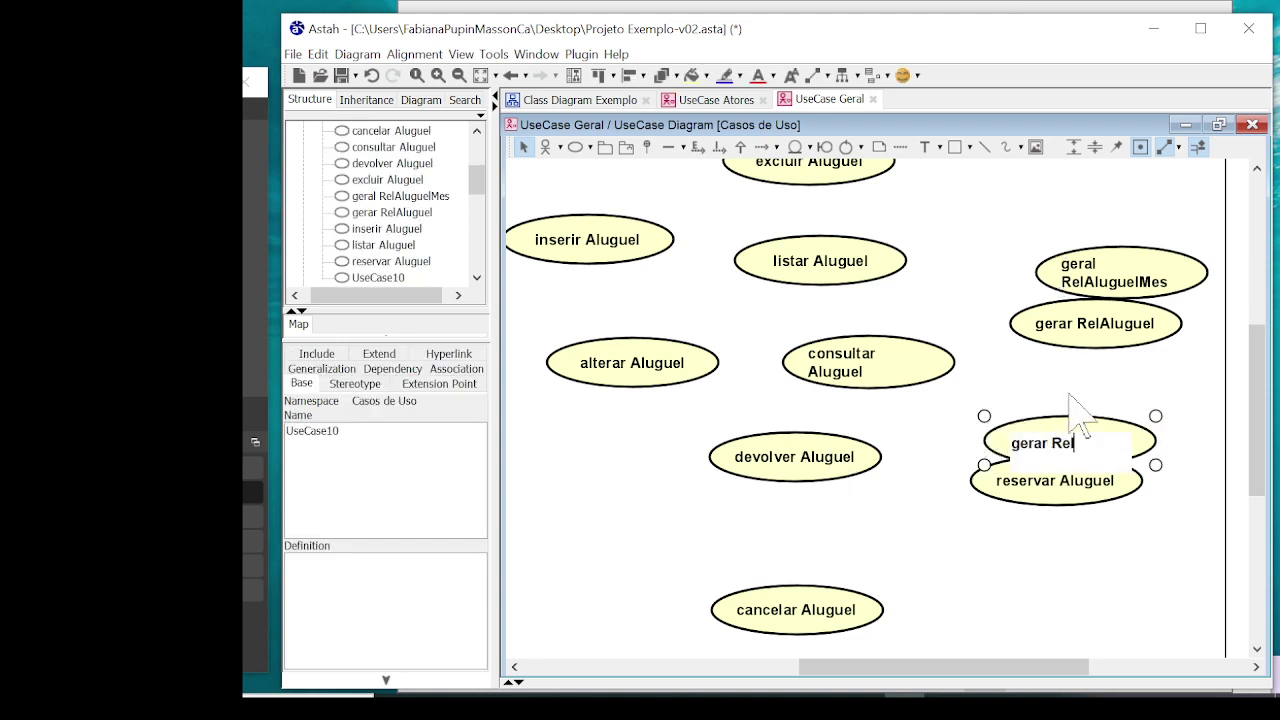
pyautogui.write('AluguelCli')
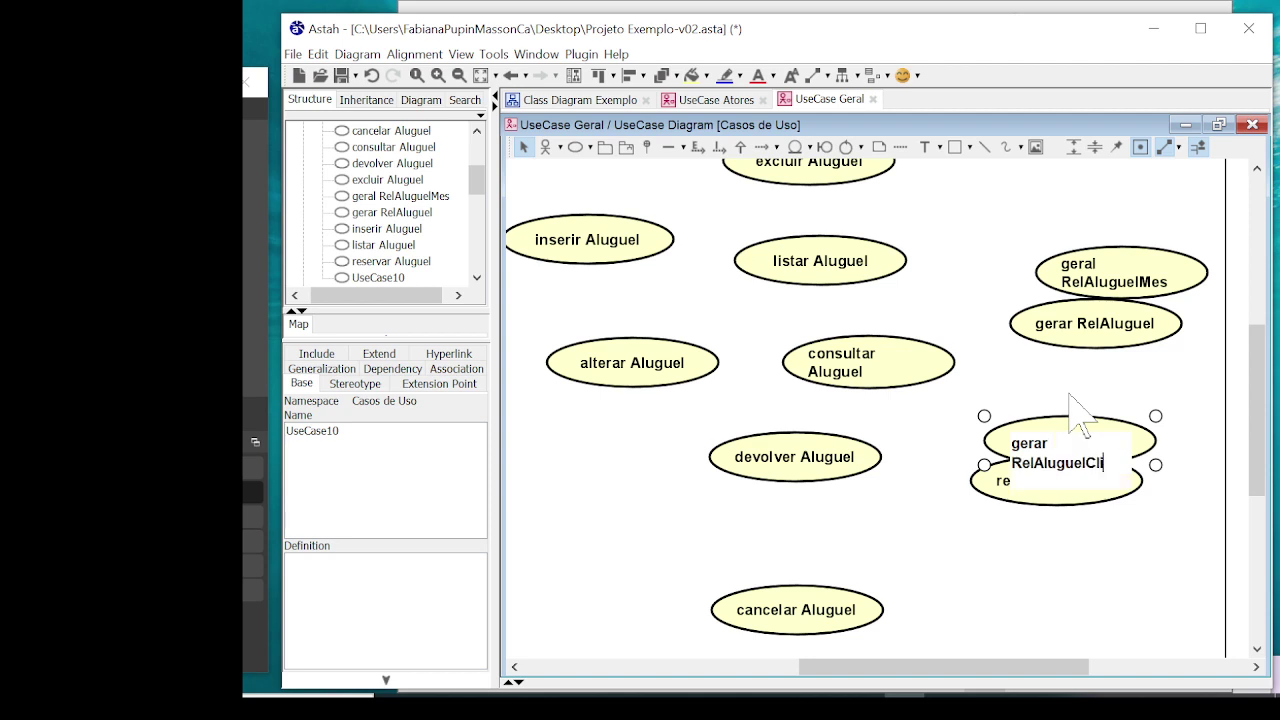
pyautogui.write('ente')
pyautogui.click(871, 534)
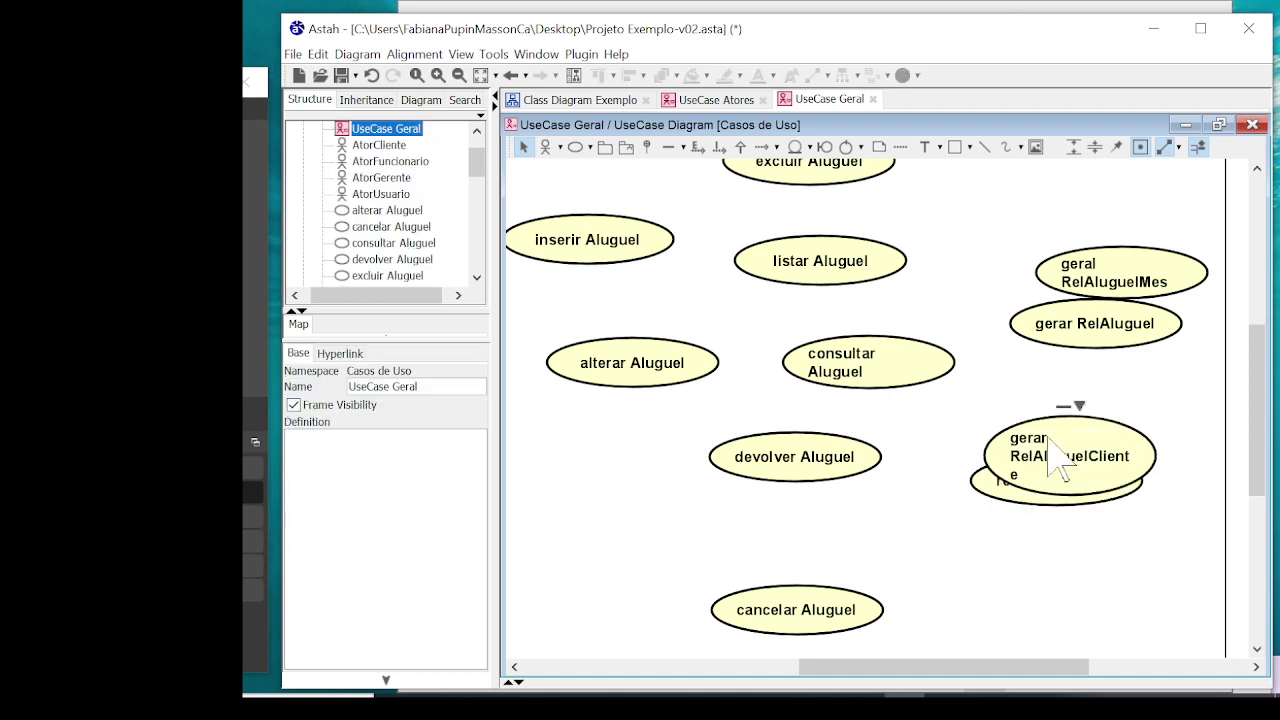
# Place gerar RelAluguelCliente between gerar RelAluguel and reservar Aluguel, and widen geral RelAluguelMes so its name fits on one line
pyautogui.moveTo(1068, 446); pyautogui.dragTo(1080, 395)
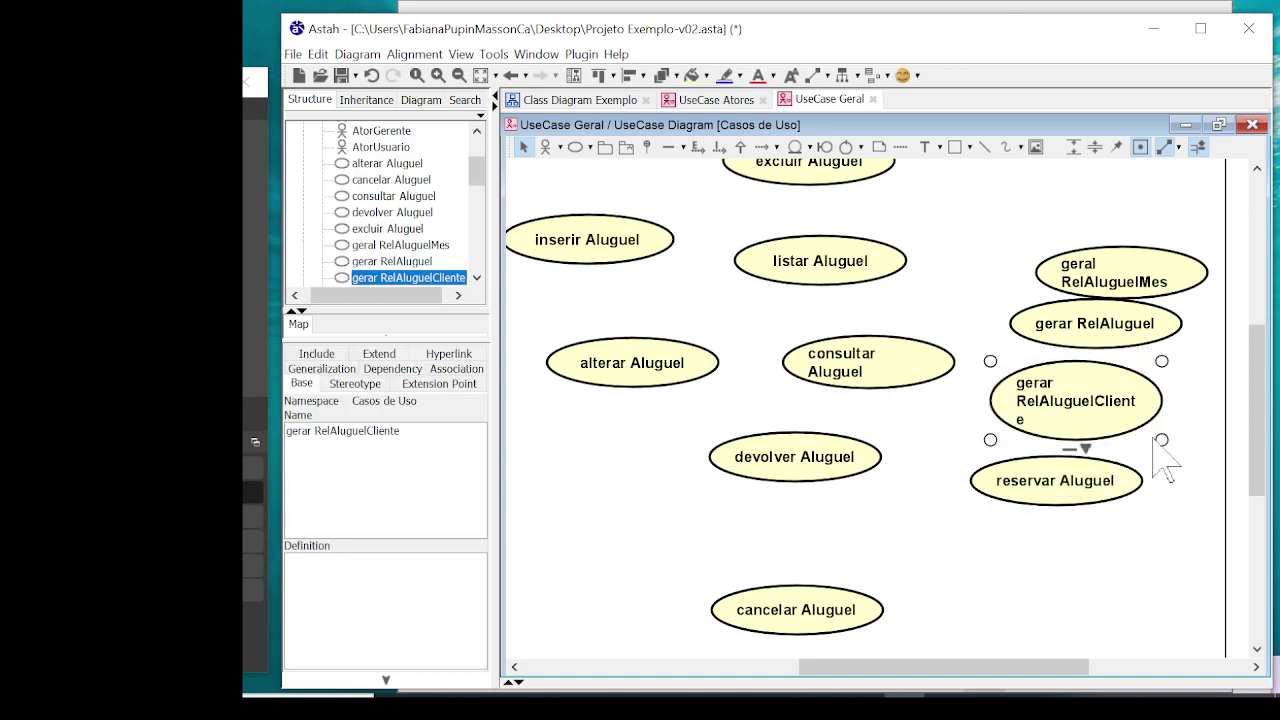
pyautogui.moveTo(1162, 441); pyautogui.dragTo(1187, 441)
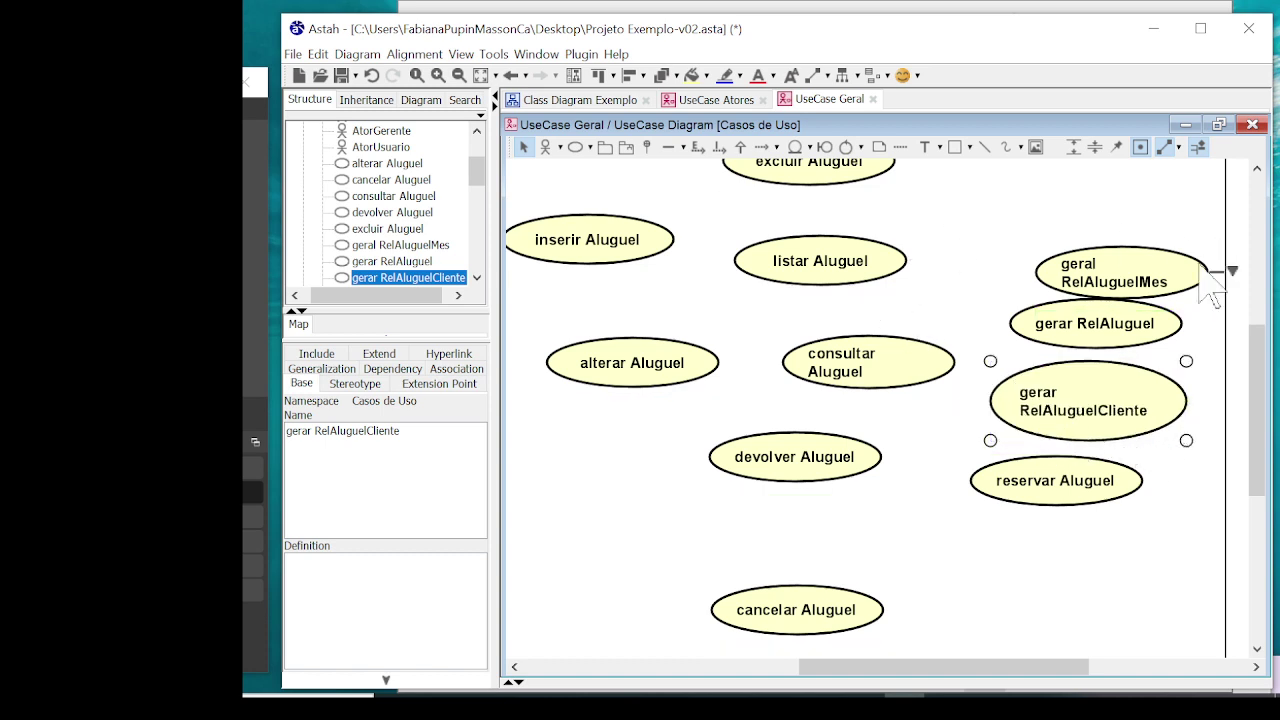
pyautogui.moveTo(1200, 275); pyautogui.dragTo(1203, 238)
pyautogui.click(1180, 326)
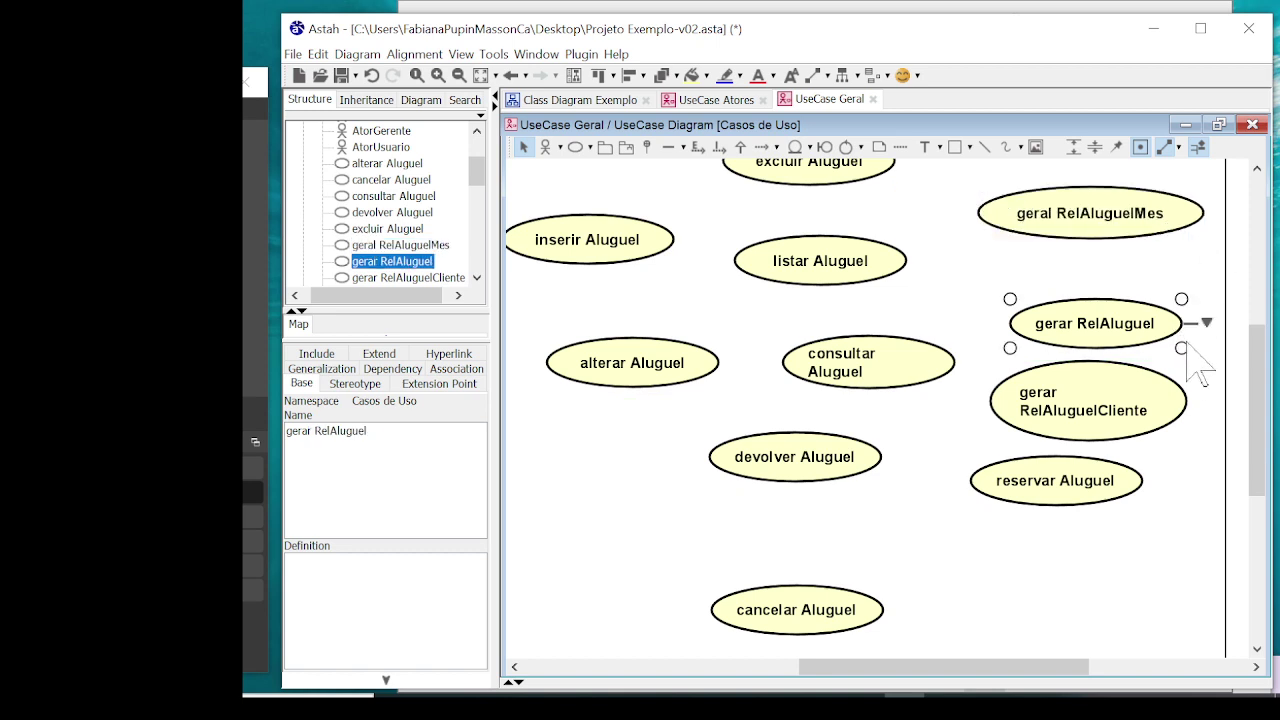
# Resize the gerar RelAluguelCliente use case until its name fits on one line
pyautogui.click(1172, 430)
pyautogui.moveTo(1186, 440); pyautogui.dragTo(1142, 430)
pyautogui.click(1185, 465)
pyautogui.click(1138, 428)
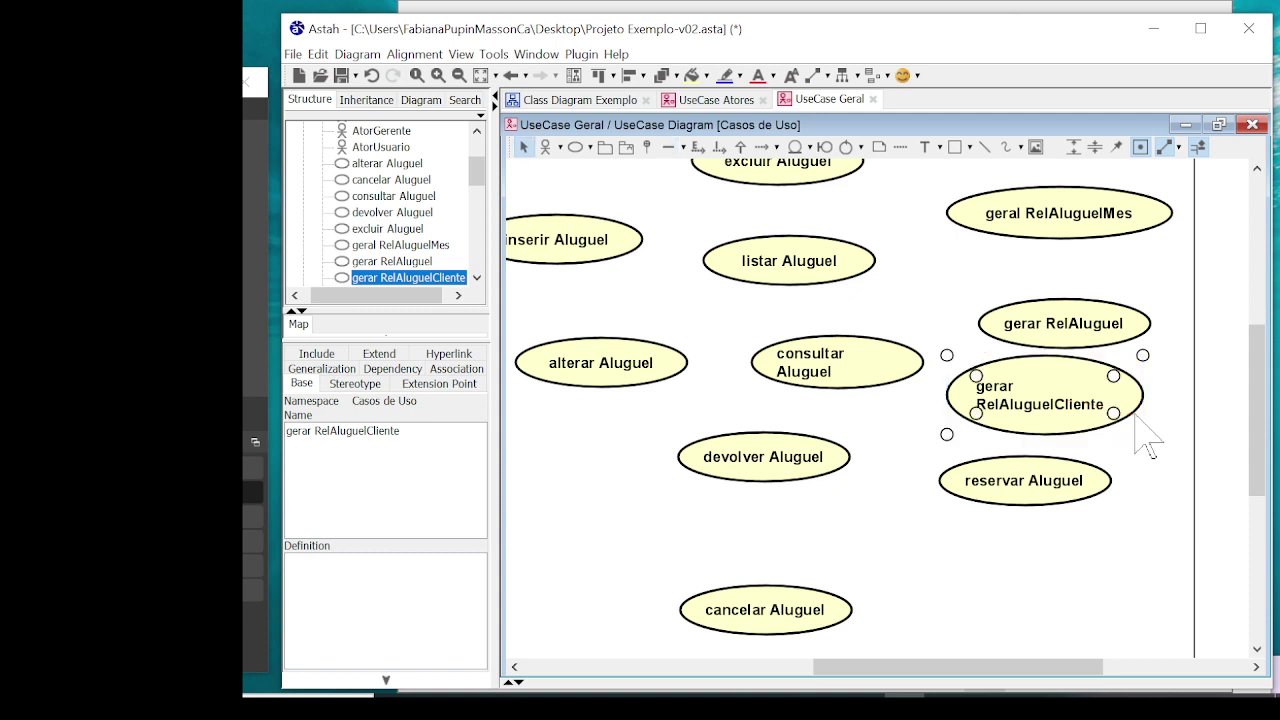
pyautogui.click(1166, 457)
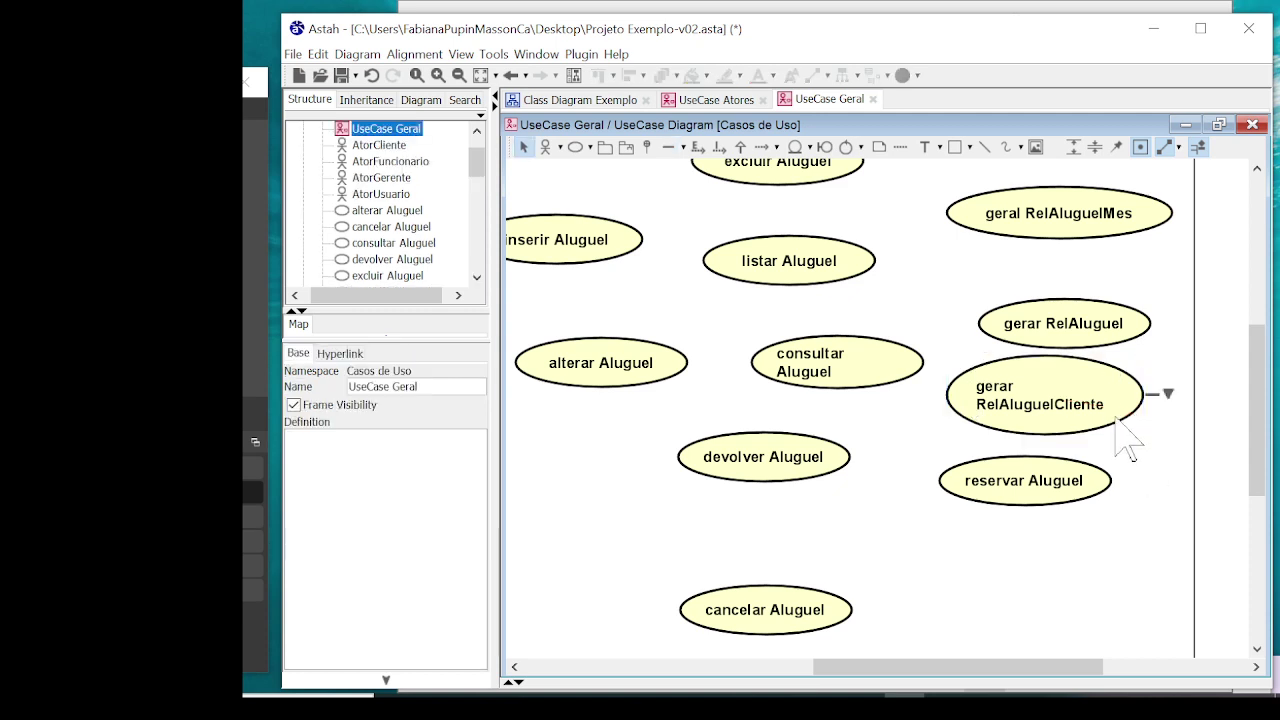
pyautogui.click(1130, 430)
pyautogui.moveTo(1135, 422); pyautogui.dragTo(1184, 448)
pyautogui.click(1158, 465)
pyautogui.click(1140, 423)
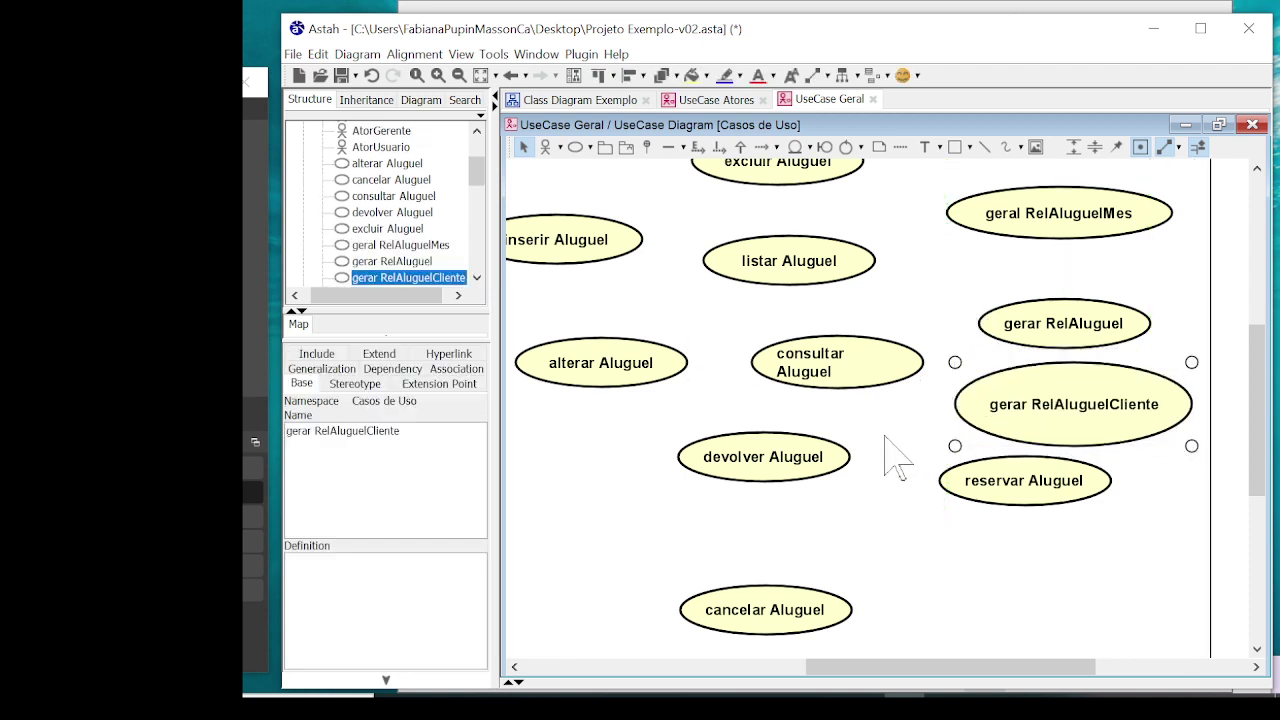
# Spread out the three report use cases, shifting gerar RelAluguelCliente outward and raising the others away from reservar Aluguel
pyautogui.scroll(-1, 872, 432)
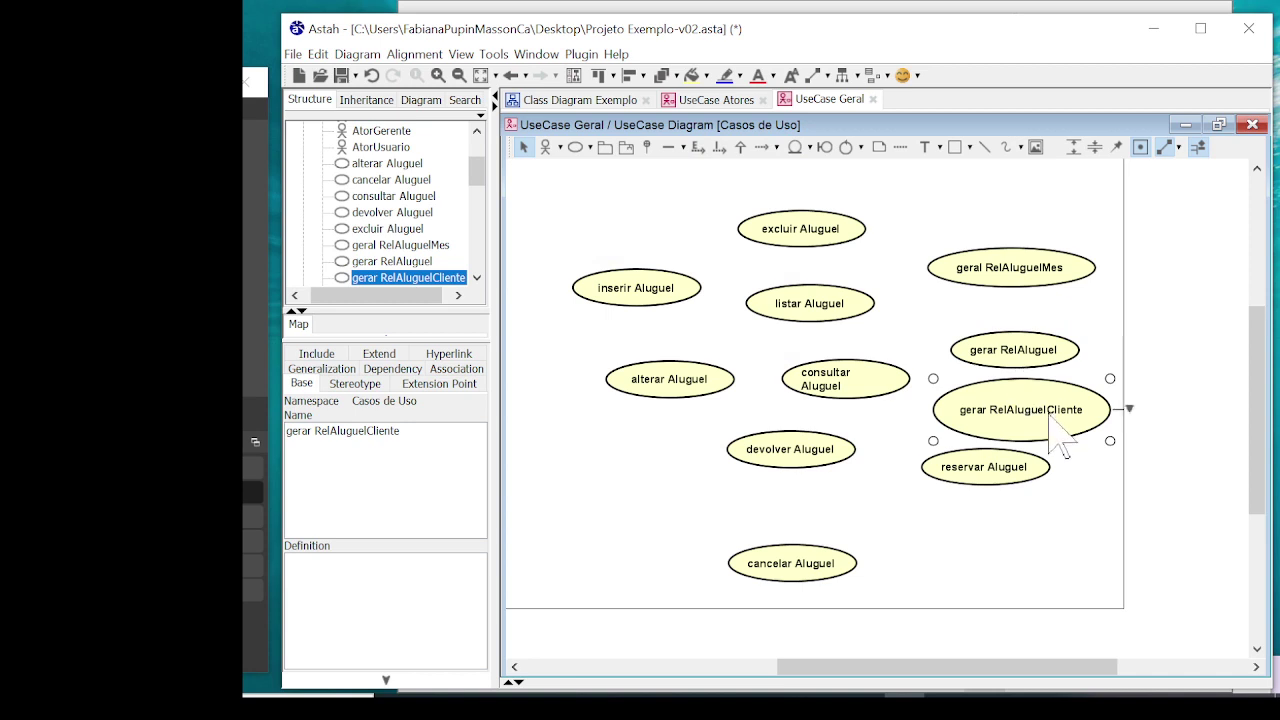
pyautogui.moveTo(1050, 412); pyautogui.dragTo(1121, 420)
pyautogui.moveTo(1020, 350); pyautogui.dragTo(1017, 333)
pyautogui.moveTo(988, 254); pyautogui.dragTo(995, 249)
pyautogui.moveTo(1060, 425); pyautogui.dragTo(1063, 408)
pyautogui.moveTo(1183, 424)
pyautogui.mouseDown()
pyautogui.moveTo(1174, 419)
pyautogui.moveTo(1190, 417)
pyautogui.mouseUp()
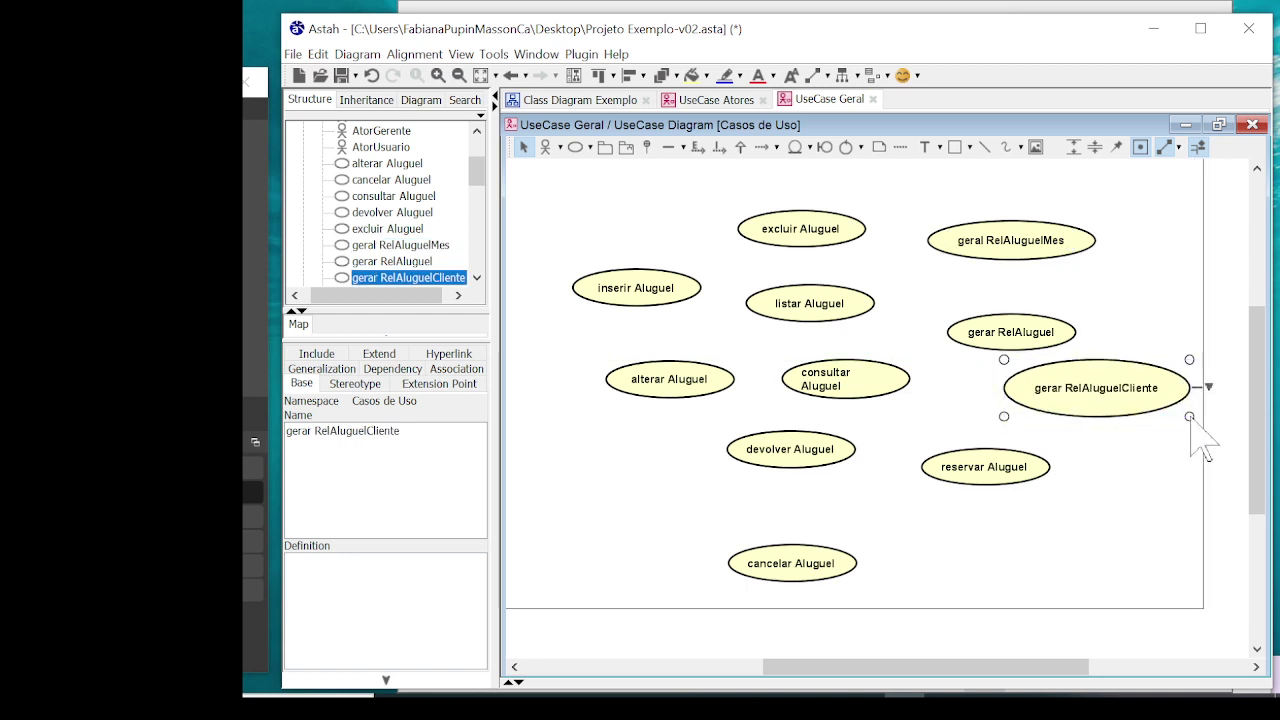
pyautogui.click(1040, 484)
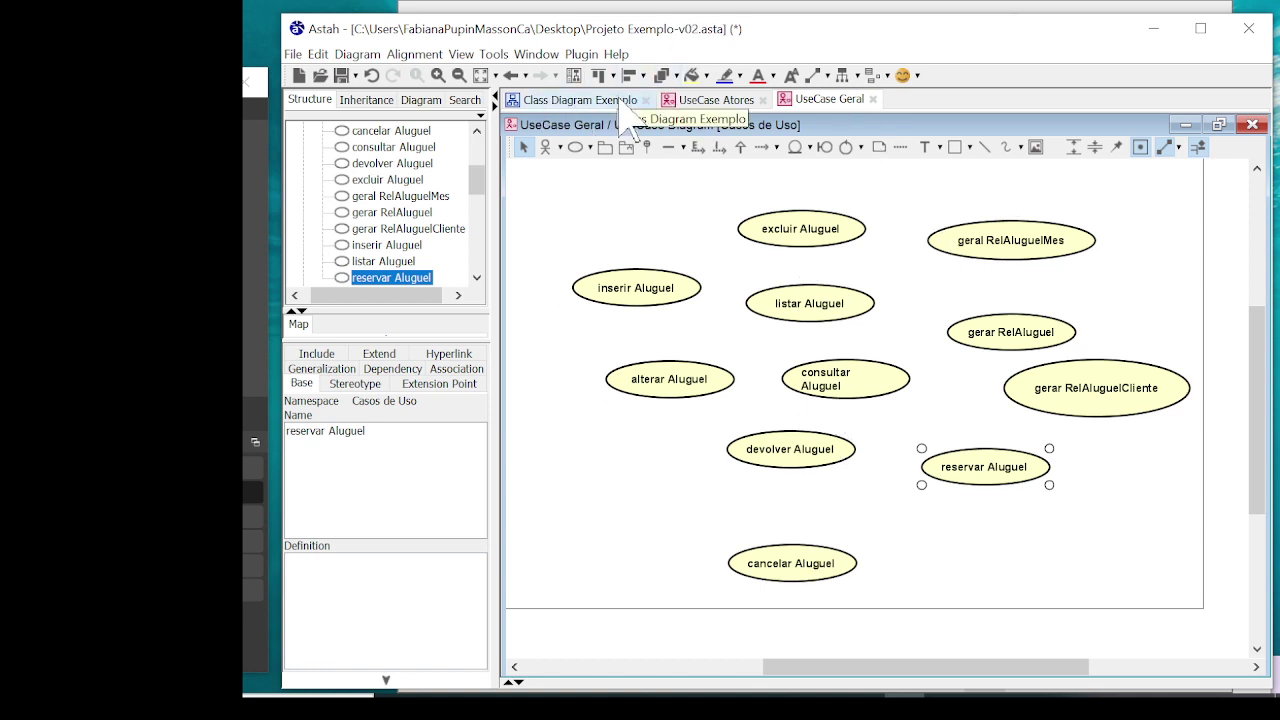
# Check Class Diagram Exemplo and place the existing actor AtorUsuario in UseCase Geral below alterar Aluguel
pyautogui.click(580, 100)
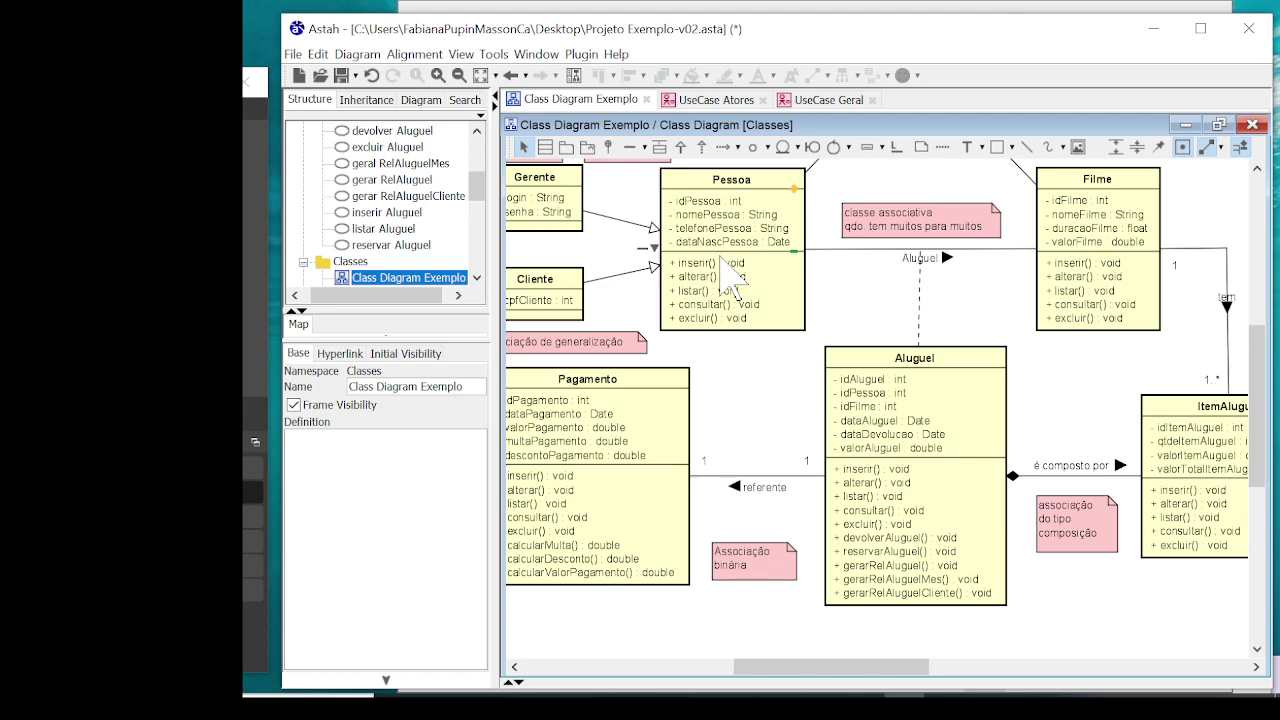
pyautogui.click(815, 103)
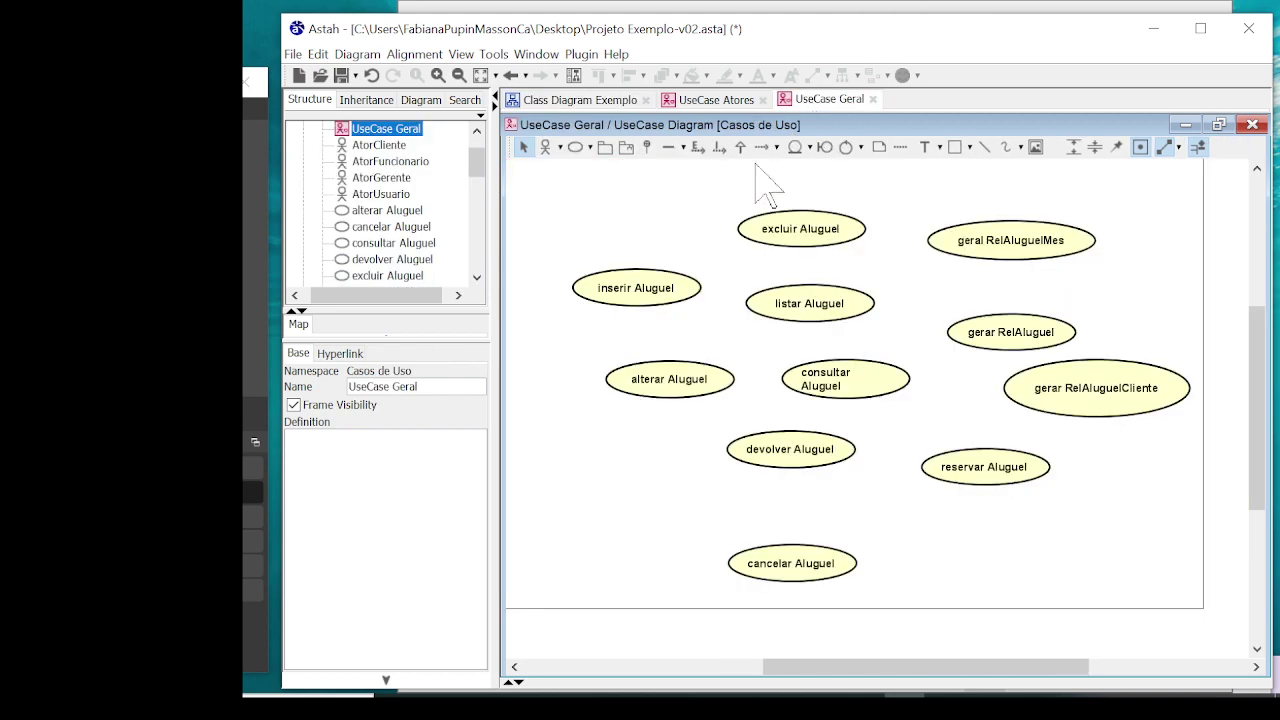
pyautogui.click(381, 195)
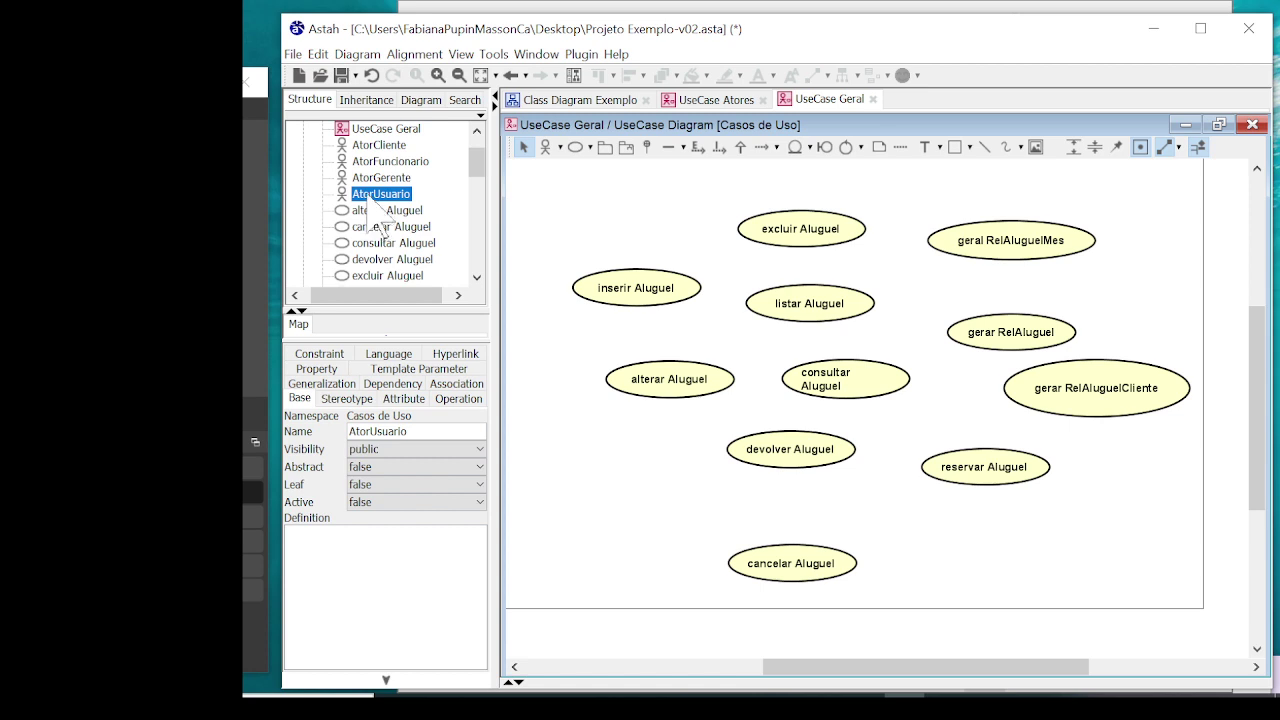
pyautogui.moveTo(372, 197); pyautogui.dragTo(662, 474)
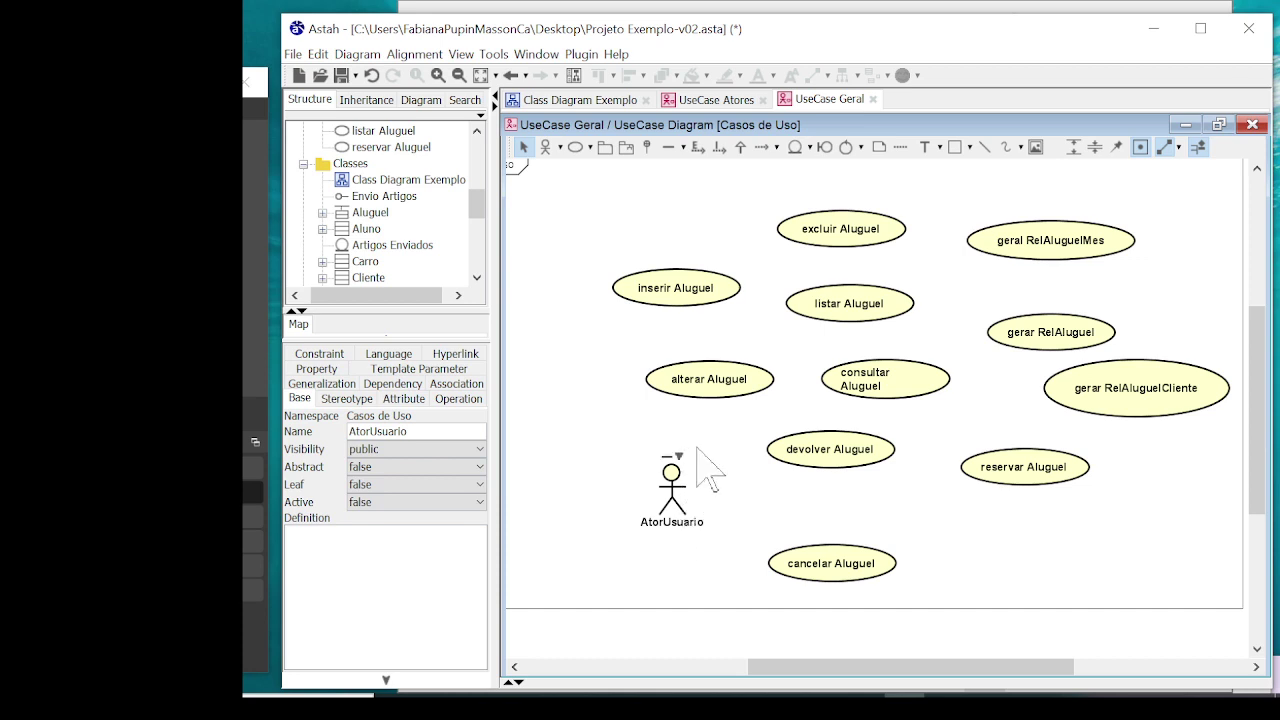
# Try to create a new actor also named AtorUsuario beside the existing one, and delete the new actor
pyautogui.click(545, 147)
pyautogui.click(581, 408)
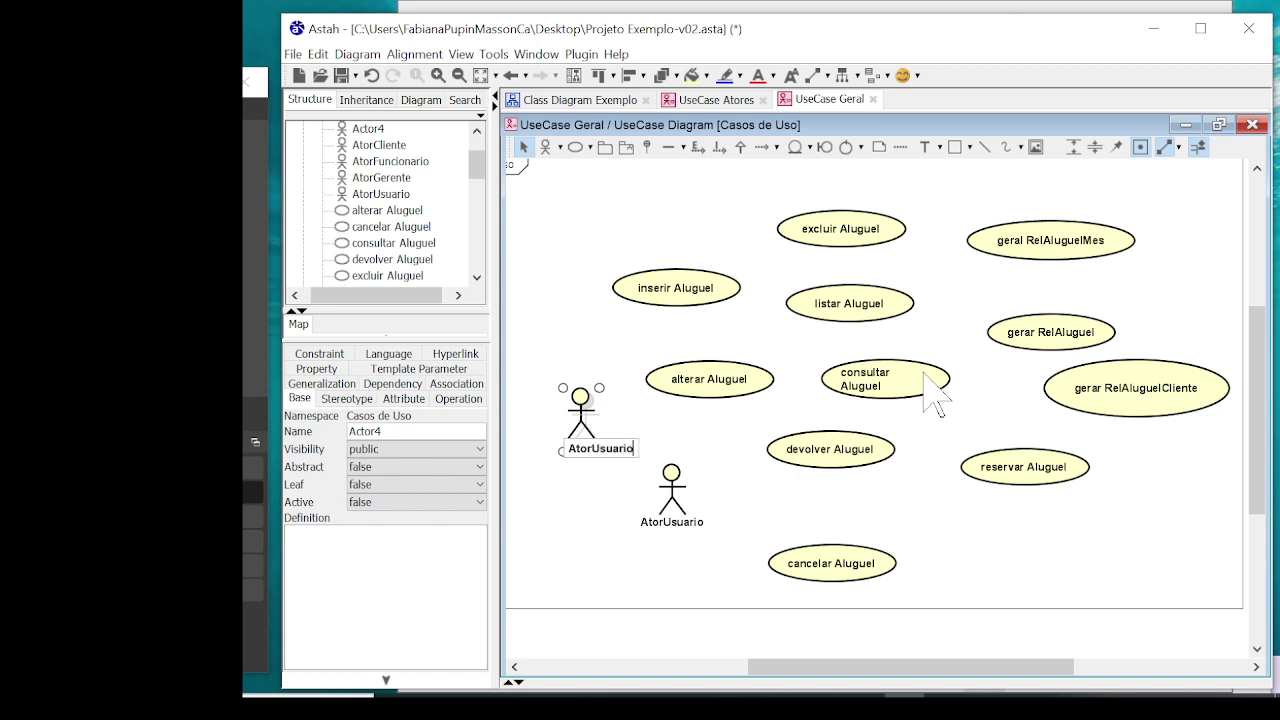
pyautogui.press('Return')
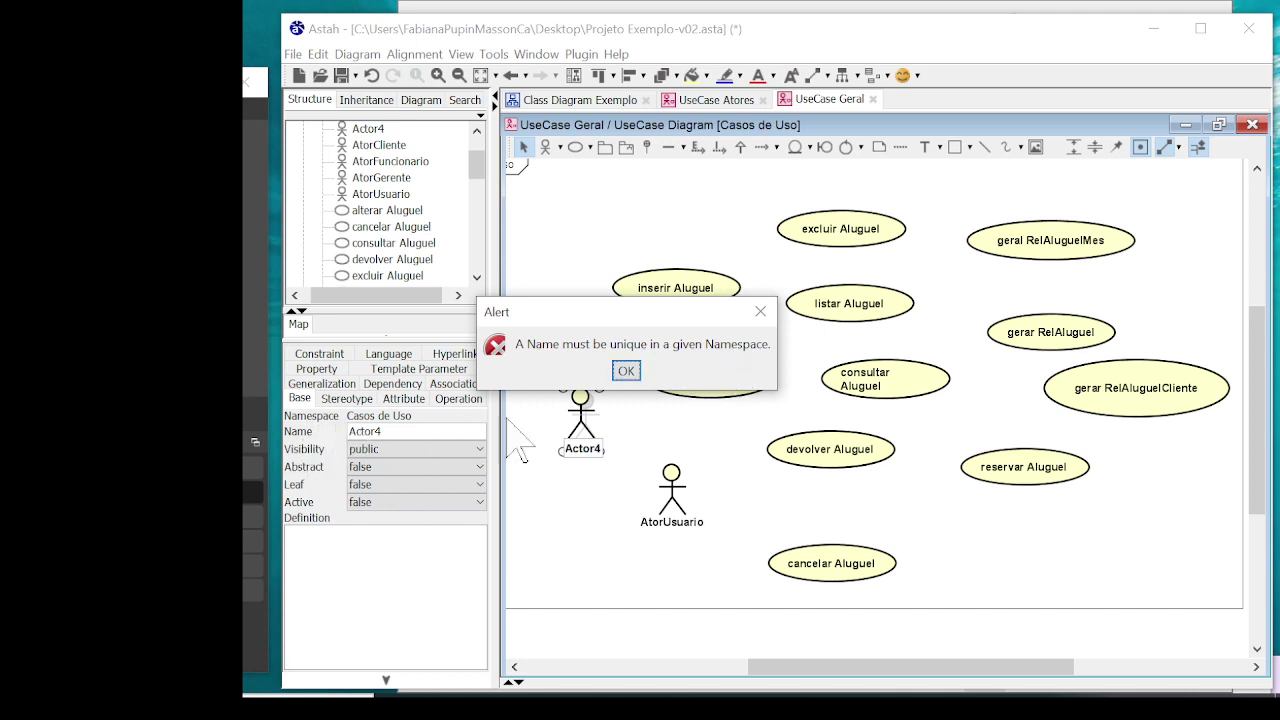
pyautogui.click(626, 371)
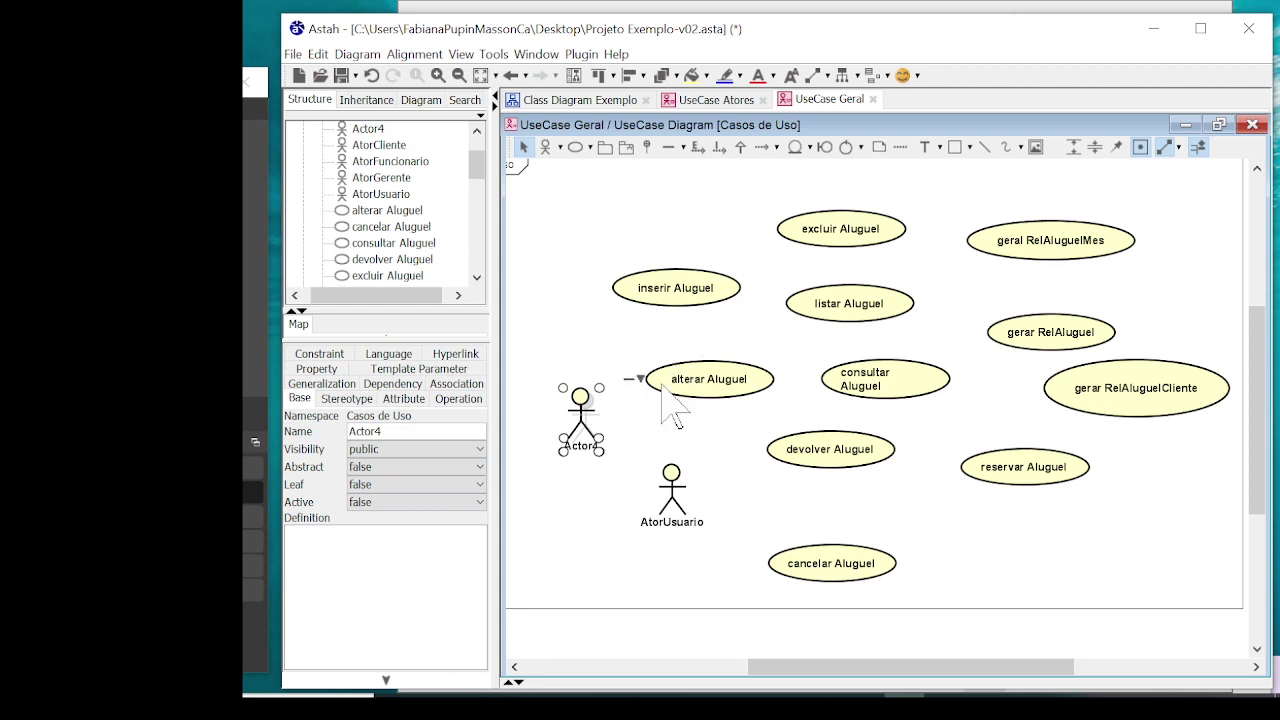
pyautogui.click(650, 440)
pyautogui.click(590, 430)
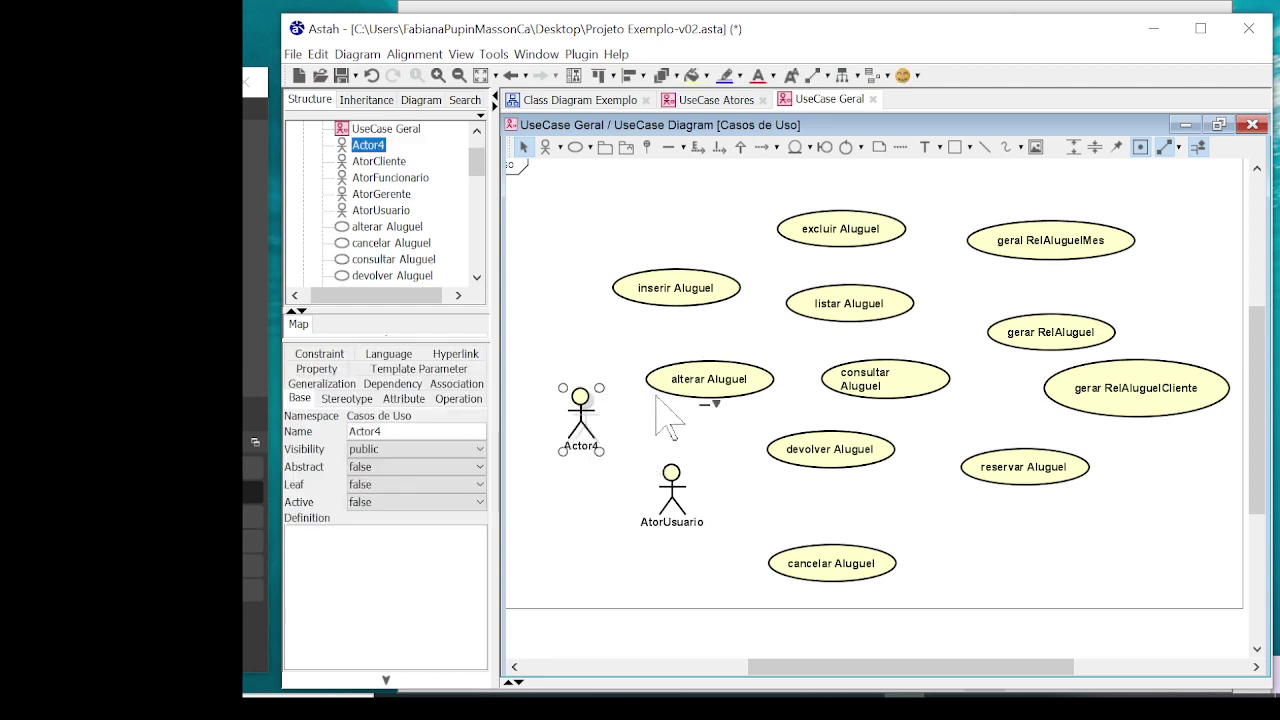
pyautogui.press('Delete')
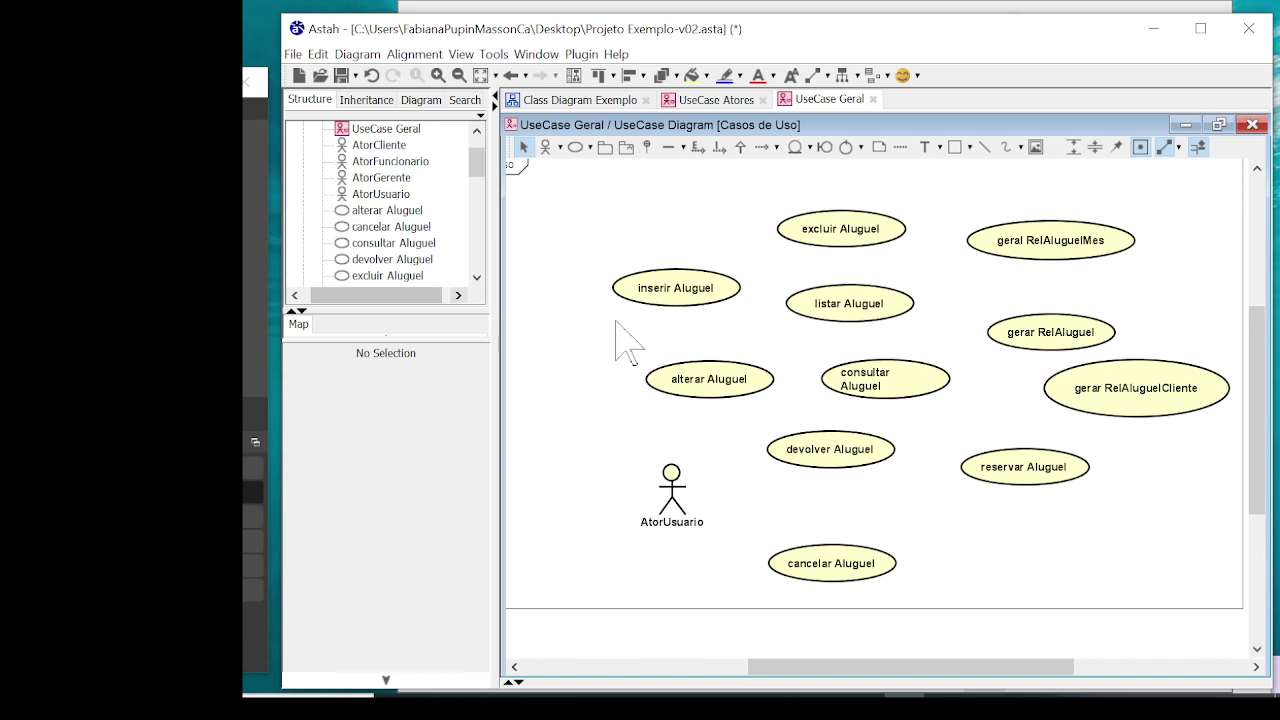
# Move AtorUsuario to the outer side of alterar Aluguel and line up the three report use cases in a column
pyautogui.moveTo(668, 488); pyautogui.dragTo(594, 430)
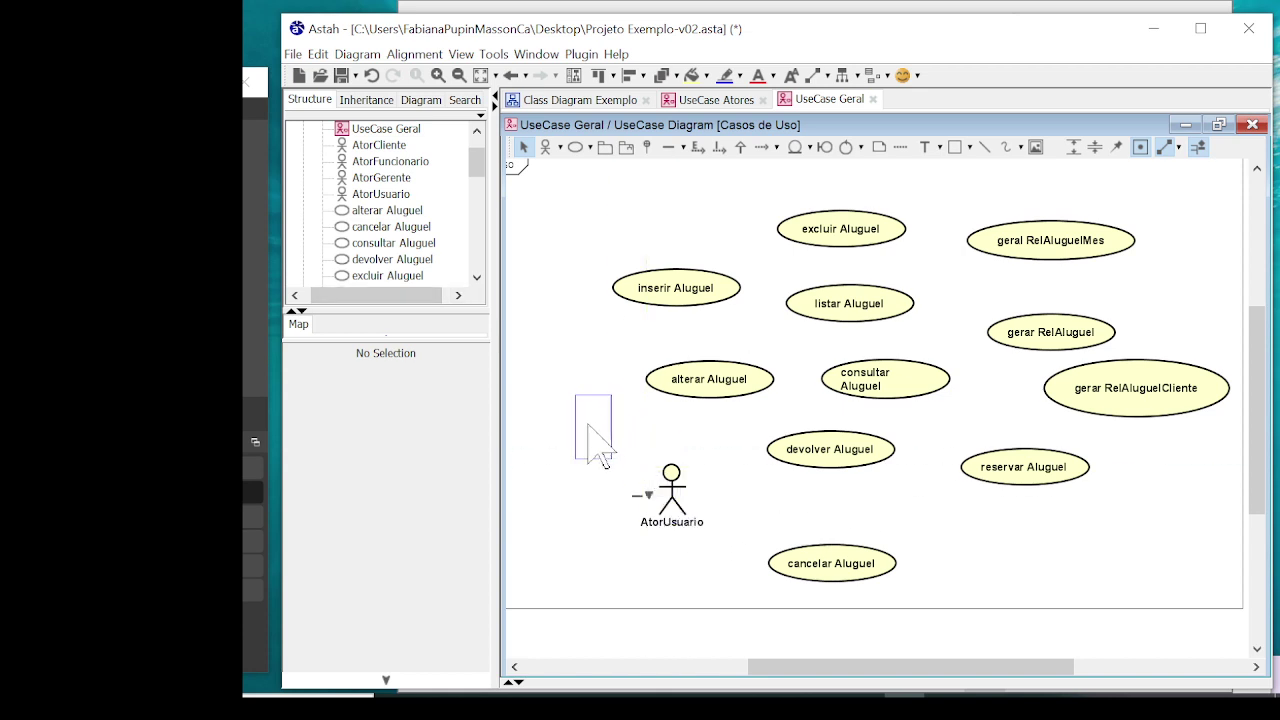
pyautogui.moveTo(762, 382); pyautogui.dragTo(791, 378)
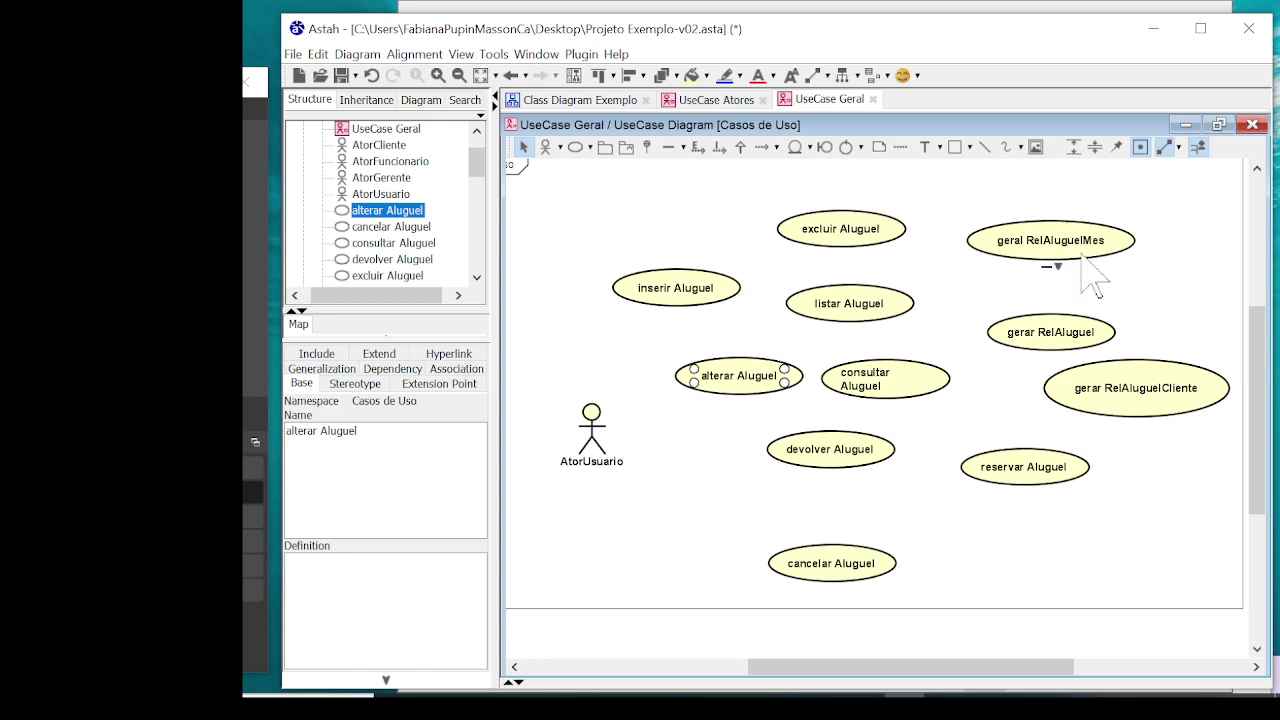
pyautogui.moveTo(1081, 253); pyautogui.dragTo(1159, 238)
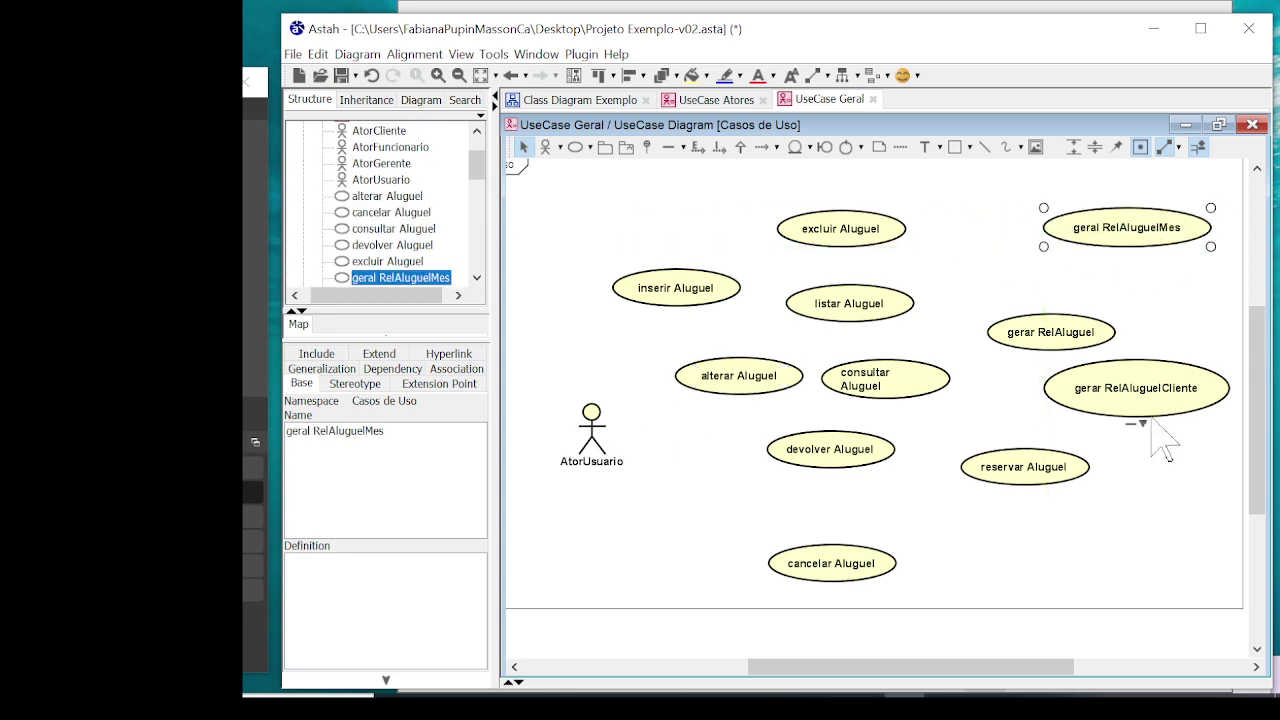
pyautogui.moveTo(1049, 338); pyautogui.dragTo(1126, 305)
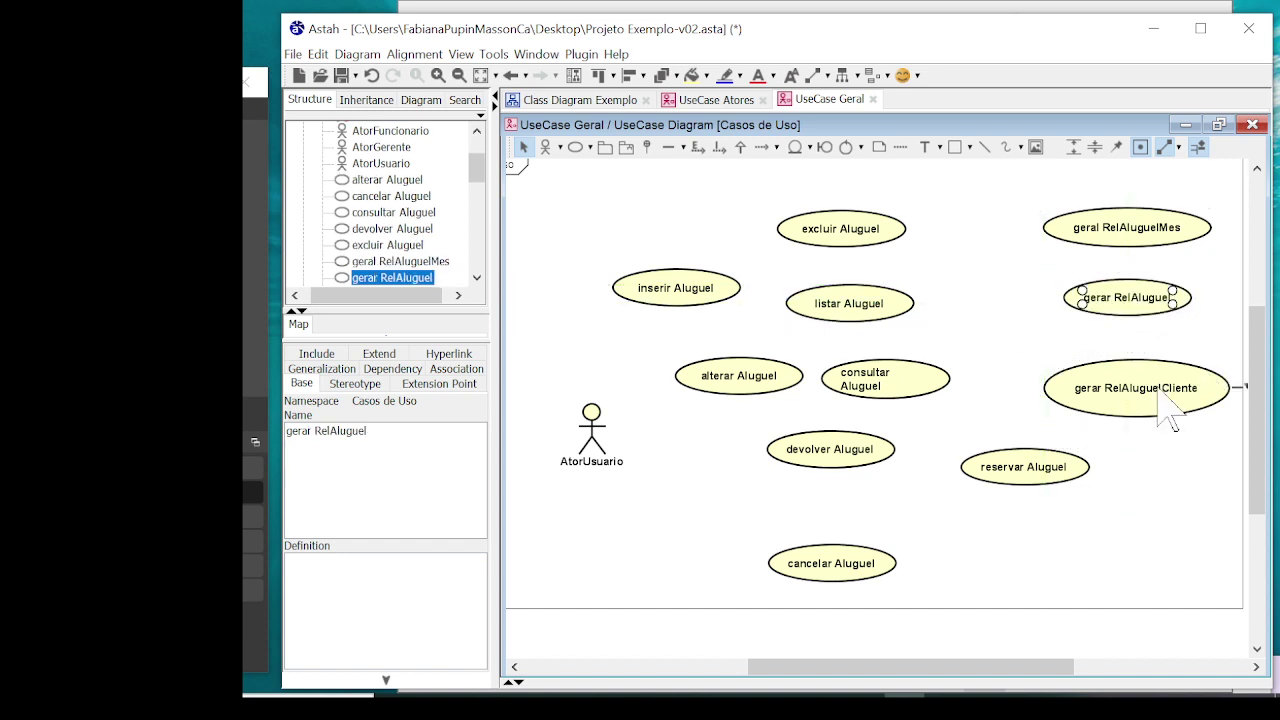
pyautogui.moveTo(1170, 420)
pyautogui.mouseDown()
pyautogui.moveTo(1146, 392)
pyautogui.moveTo(1160, 397)
pyautogui.mouseUp()
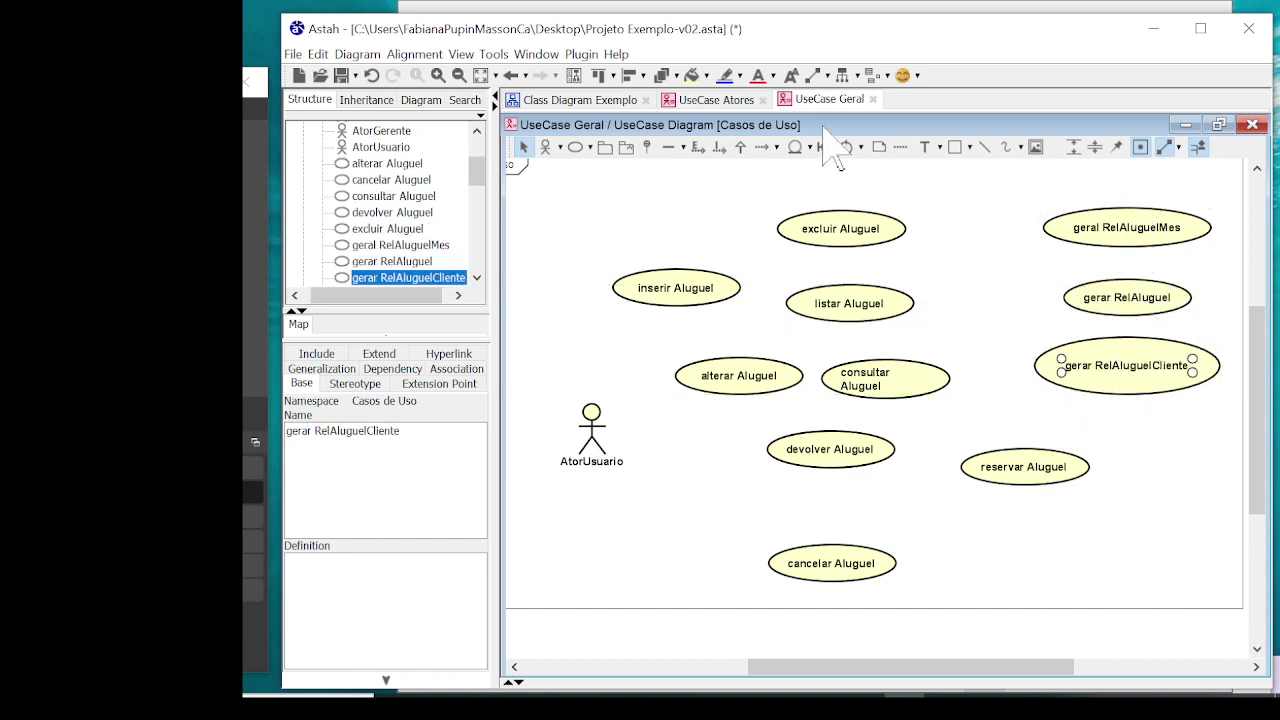
# Check the actor hierarchy in UseCase Atores and place the existing actor AtorGerente below gerar RelAluguelCliente in UseCase Geral
pyautogui.click(706, 100)
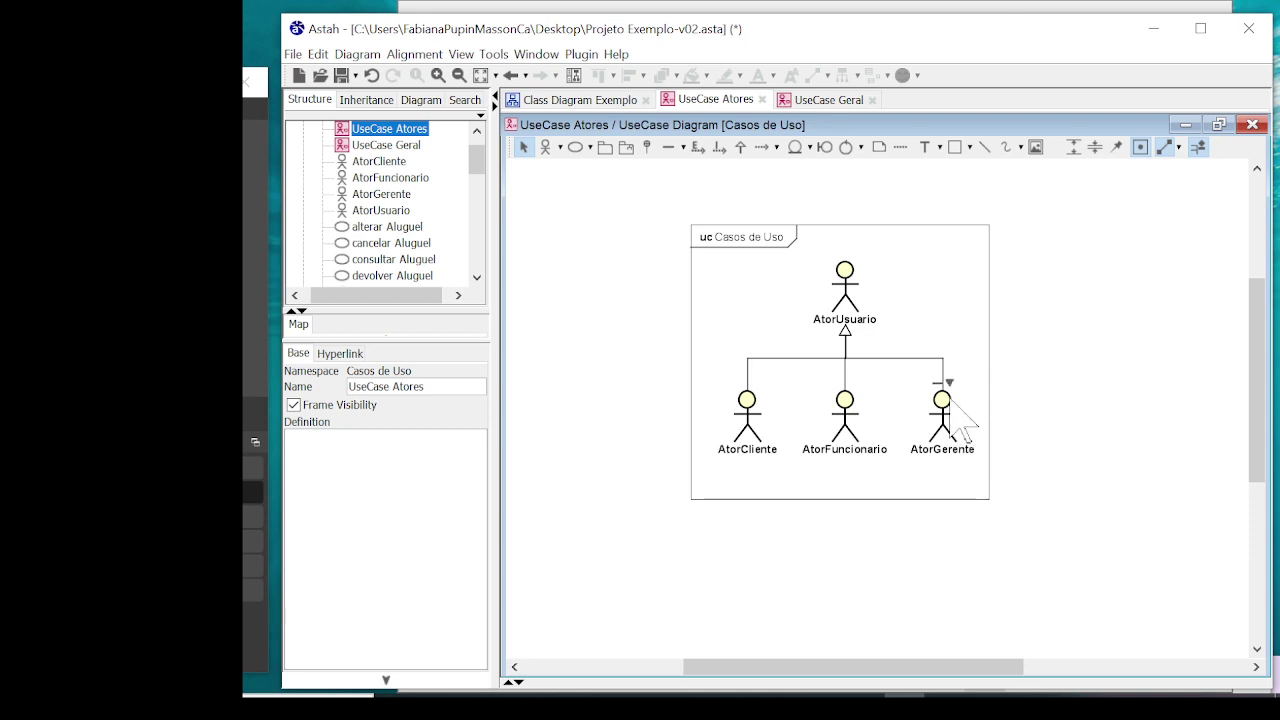
pyautogui.click(829, 101)
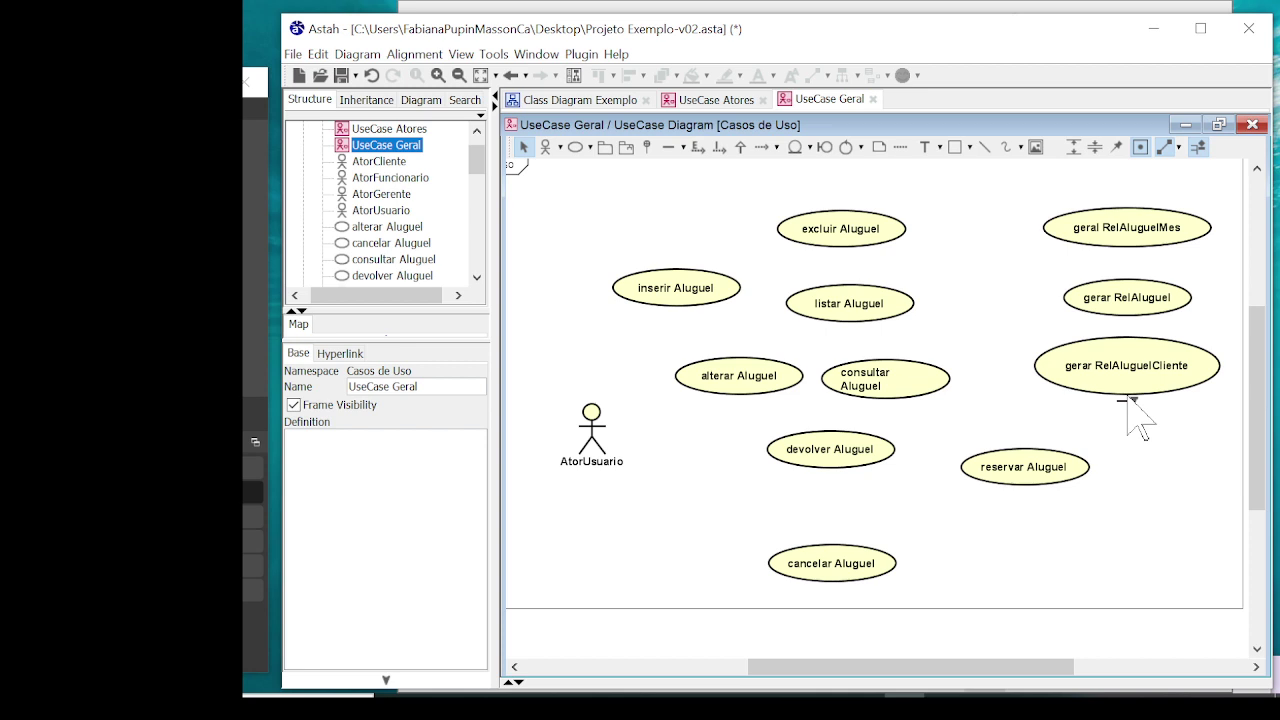
pyautogui.click(372, 196)
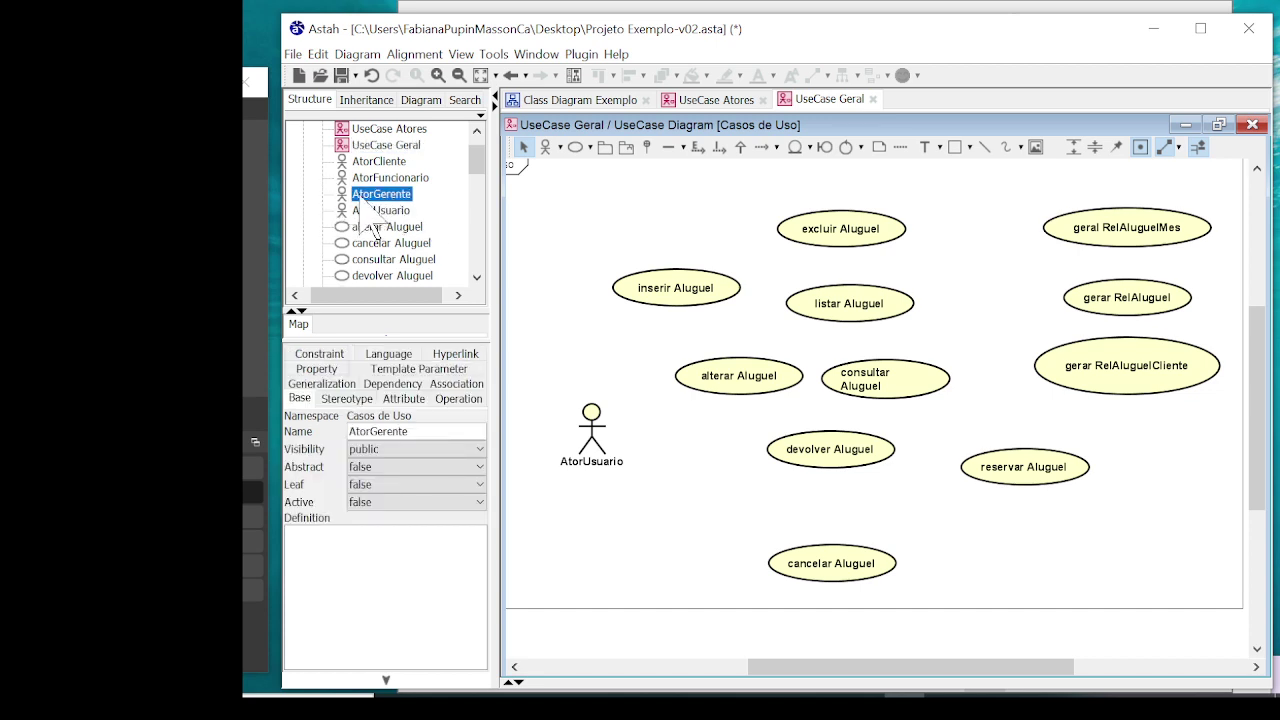
pyautogui.moveTo(375, 228); pyautogui.dragTo(838, 318)
pyautogui.moveTo(1155, 441); pyautogui.dragTo(1178, 446)
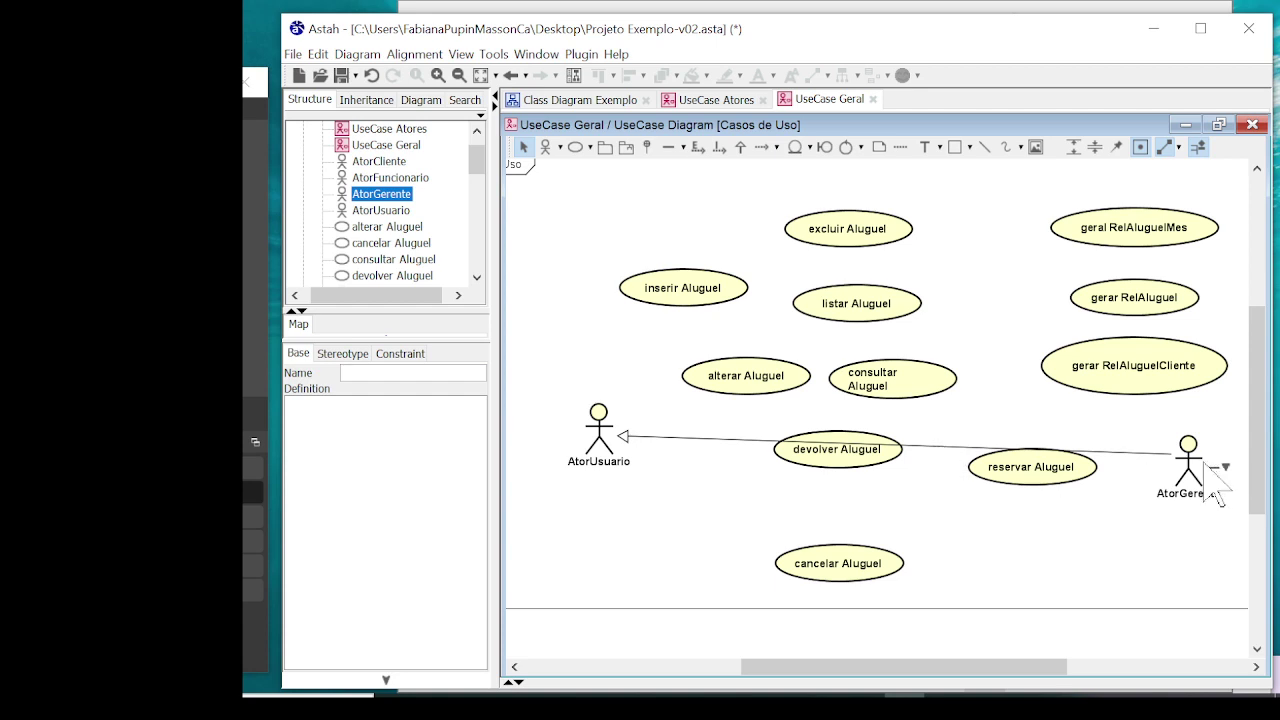
# Stack AtorUsuario above AtorGerente between the rental and report use cases, moving consultar Aluguel and reservar Aluguel to the far side of the rental group
pyautogui.moveTo(1190, 462); pyautogui.dragTo(986, 540)
pyautogui.moveTo(600, 435); pyautogui.dragTo(978, 300)
pyautogui.moveTo(903, 400); pyautogui.dragTo(687, 378)
pyautogui.moveTo(1061, 475); pyautogui.dragTo(1190, 455)
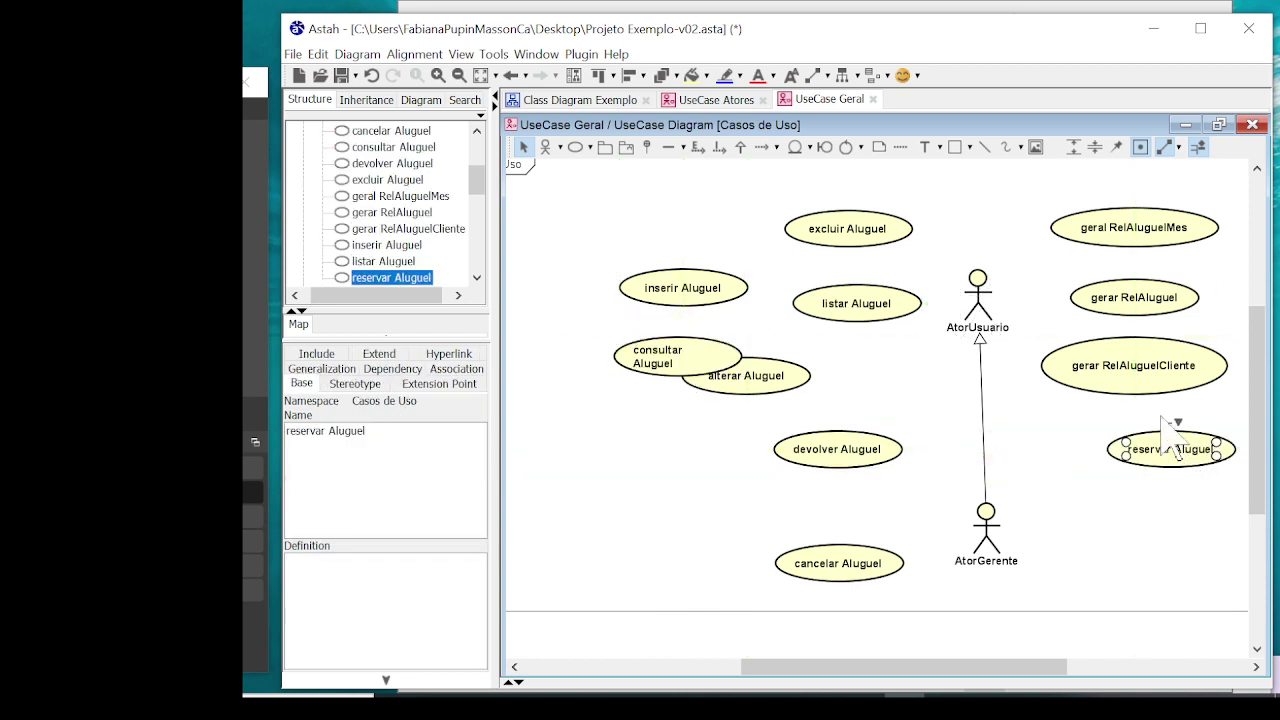
pyautogui.moveTo(1172, 390); pyautogui.dragTo(1200, 390)
pyautogui.moveTo(1169, 463); pyautogui.dragTo(634, 493)
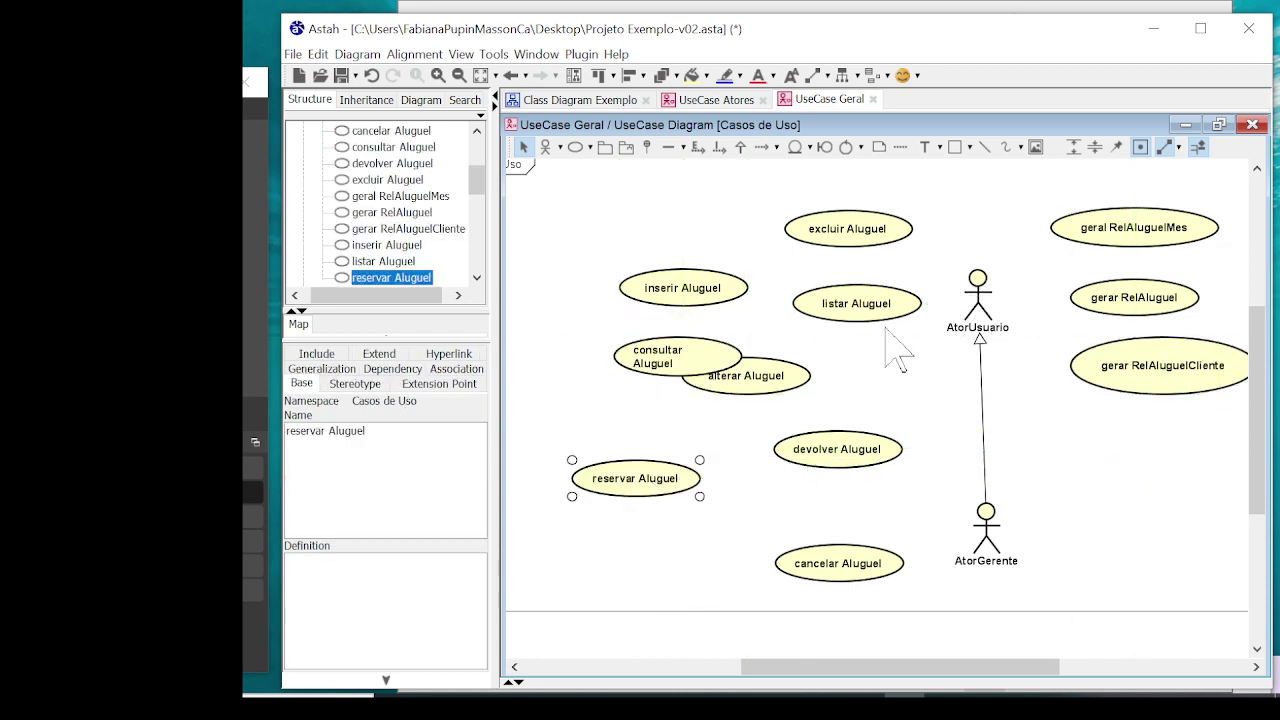
pyautogui.moveTo(982, 355); pyautogui.dragTo(1000, 400)
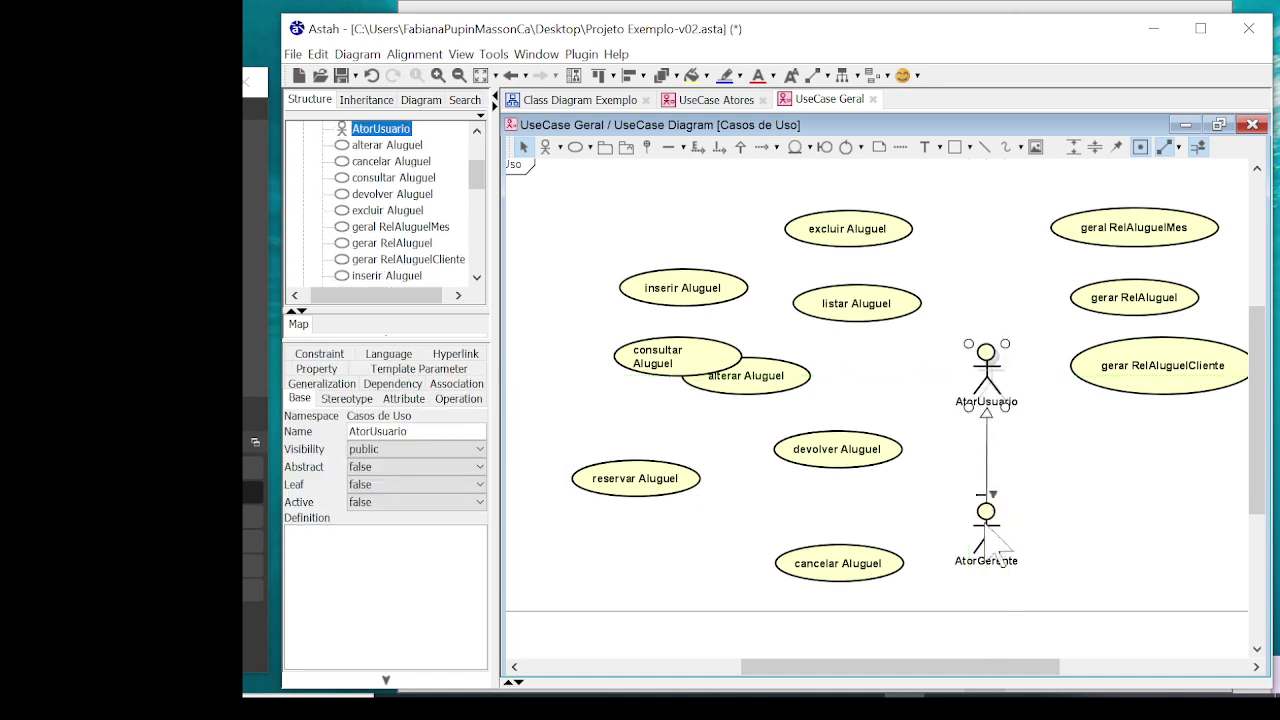
pyautogui.moveTo(998, 552); pyautogui.dragTo(1003, 537)
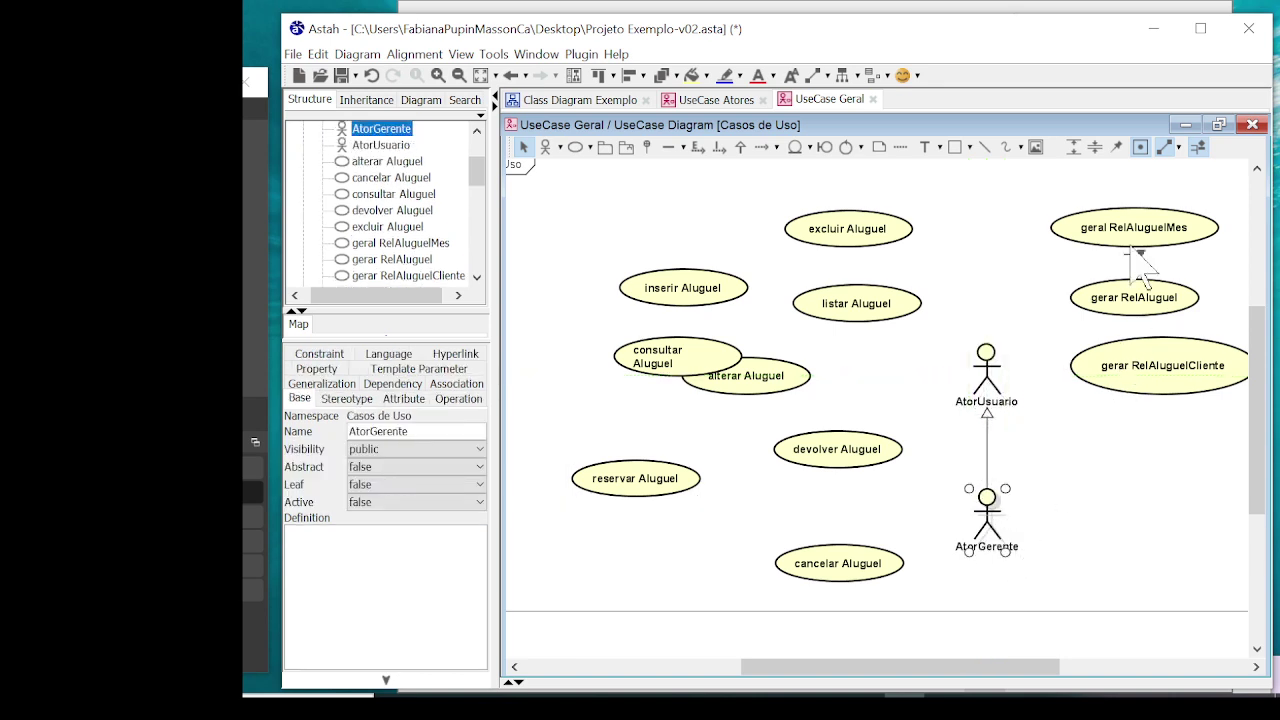
# Space out geral RelAluguelMes, gerar RelAluguel and gerar RelAluguelCliente in a column to the right of the actors
pyautogui.moveTo(1168, 370); pyautogui.dragTo(1178, 566)
pyautogui.moveTo(1124, 300); pyautogui.dragTo(1184, 462)
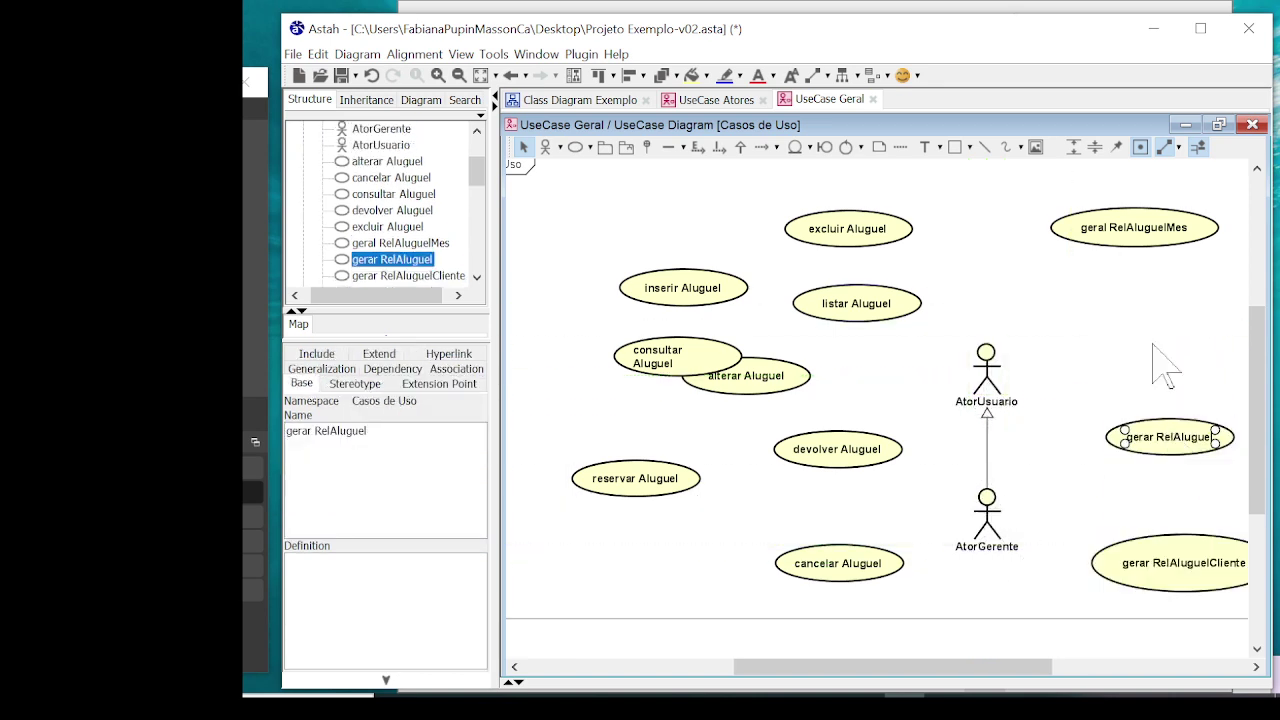
pyautogui.moveTo(1163, 265); pyautogui.dragTo(1200, 382)
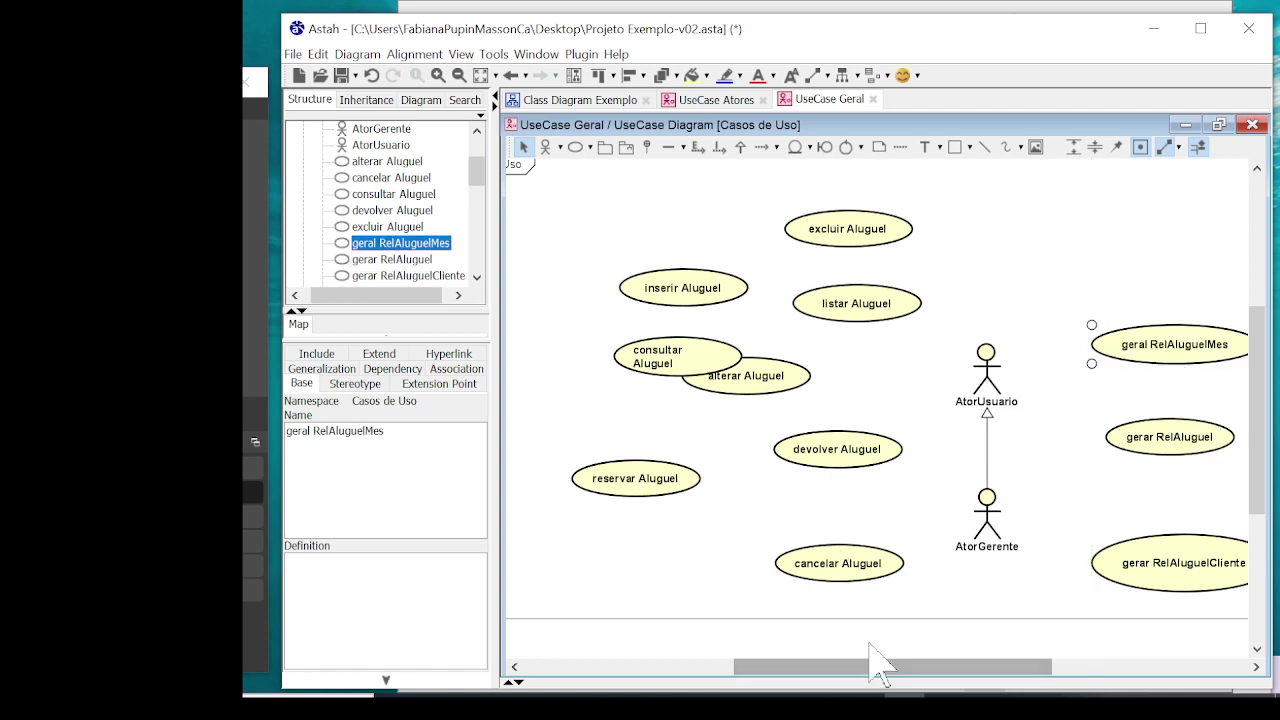
pyautogui.moveTo(962, 670); pyautogui.dragTo(986, 672)
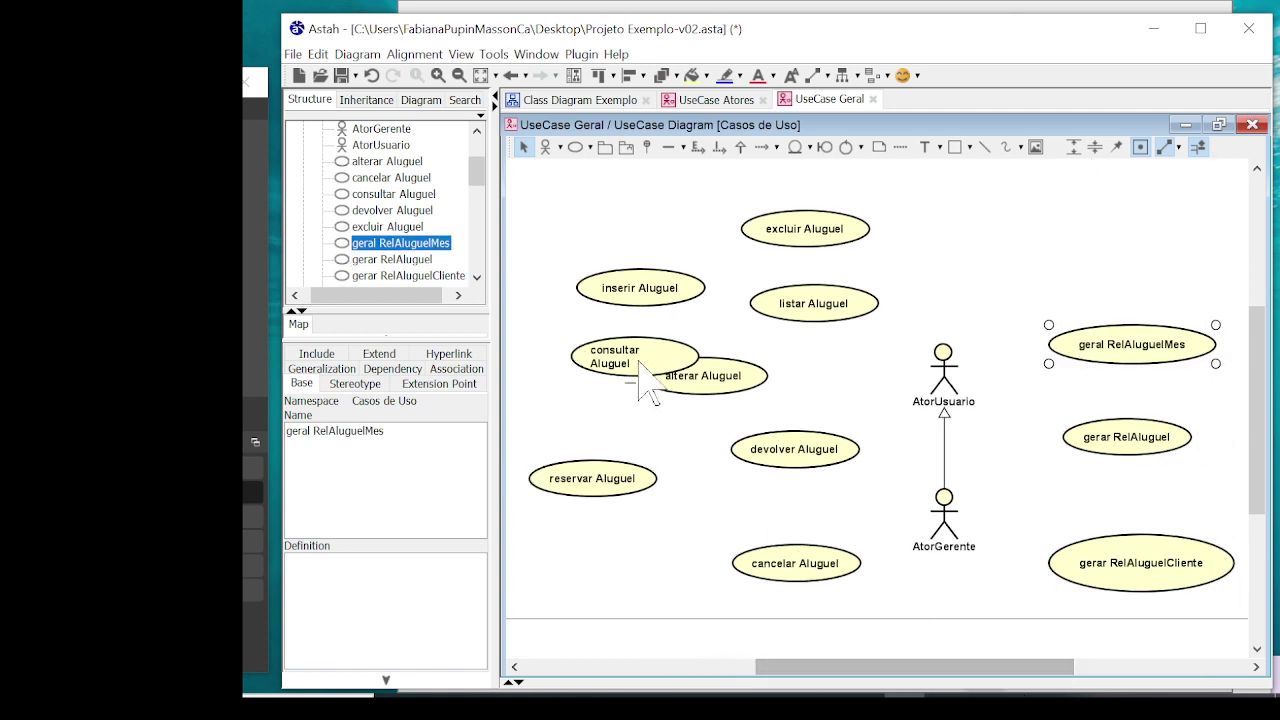
# Separate the overlapping use cases by moving consultar Aluguel left and alterar Aluguel slightly right
pyautogui.moveTo(637, 362); pyautogui.dragTo(564, 348)
pyautogui.moveTo(693, 377); pyautogui.dragTo(729, 378)
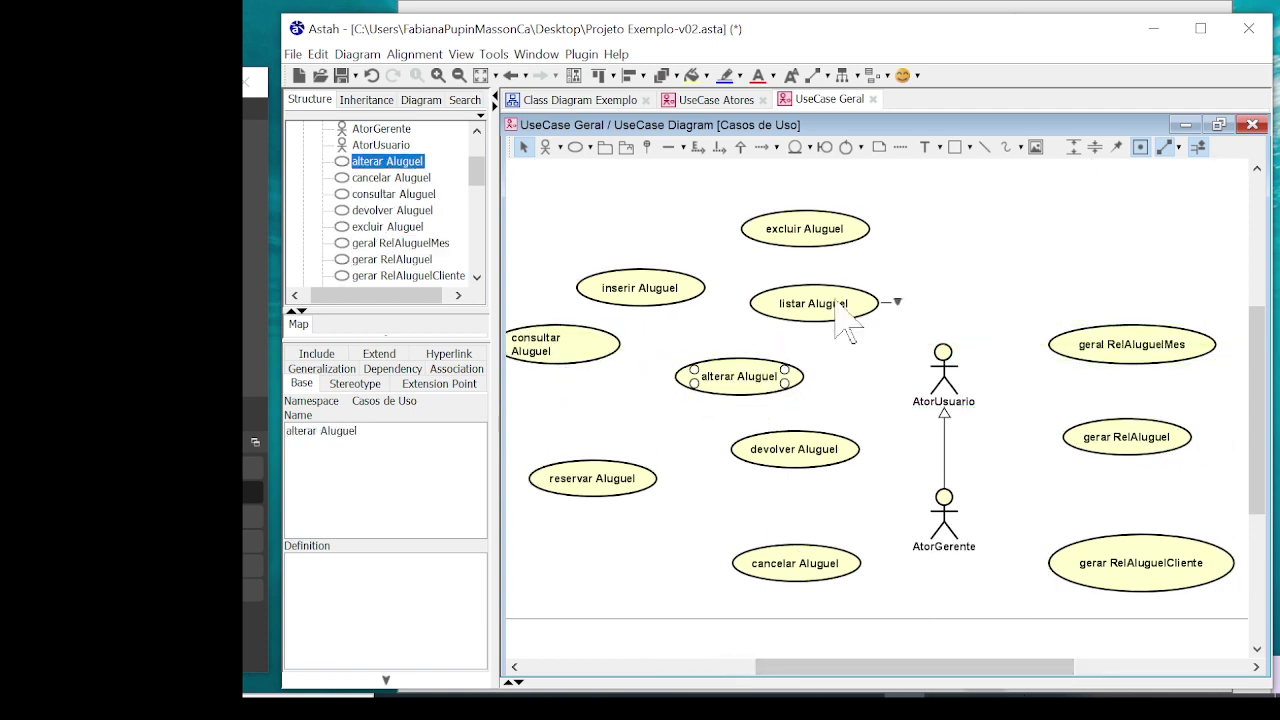
pyautogui.click(950, 280)
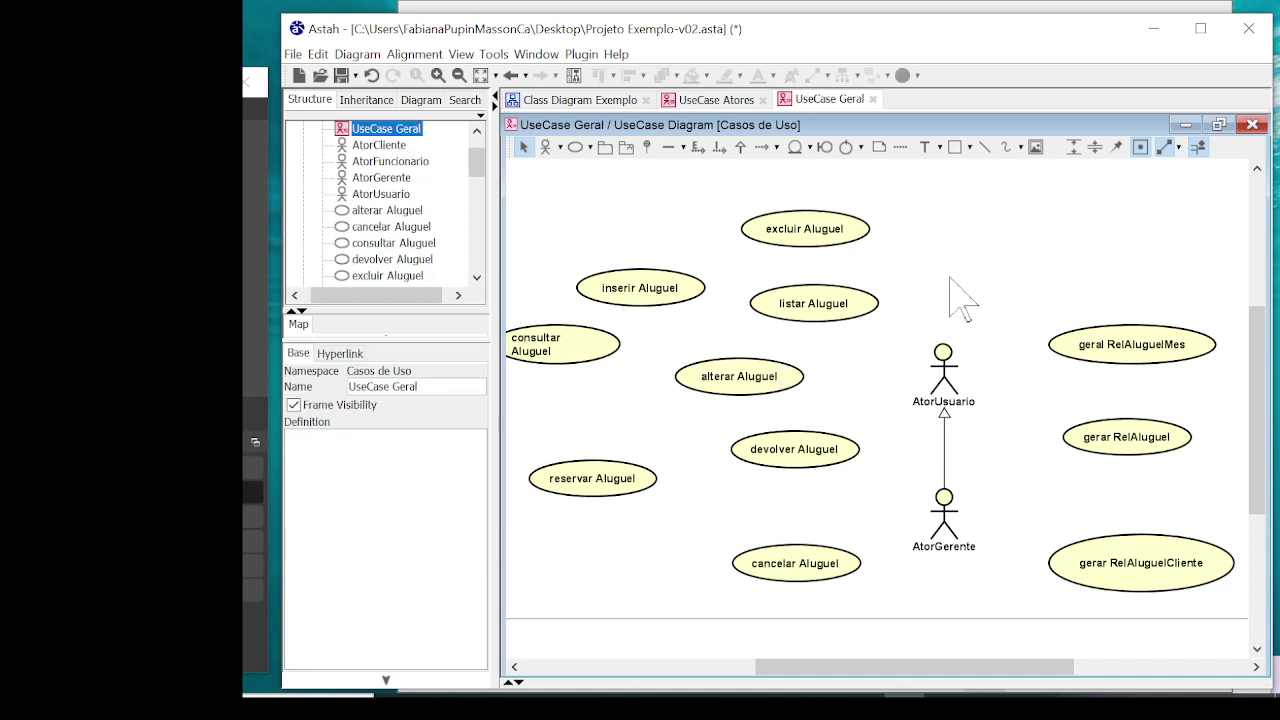
# Place inserir Aluguel near AtorUsuario in exchange with listar Aluguel, and connect it to AtorUsuario with an association
pyautogui.moveTo(632, 290); pyautogui.dragTo(797, 341)
pyautogui.moveTo(801, 290); pyautogui.dragTo(651, 248)
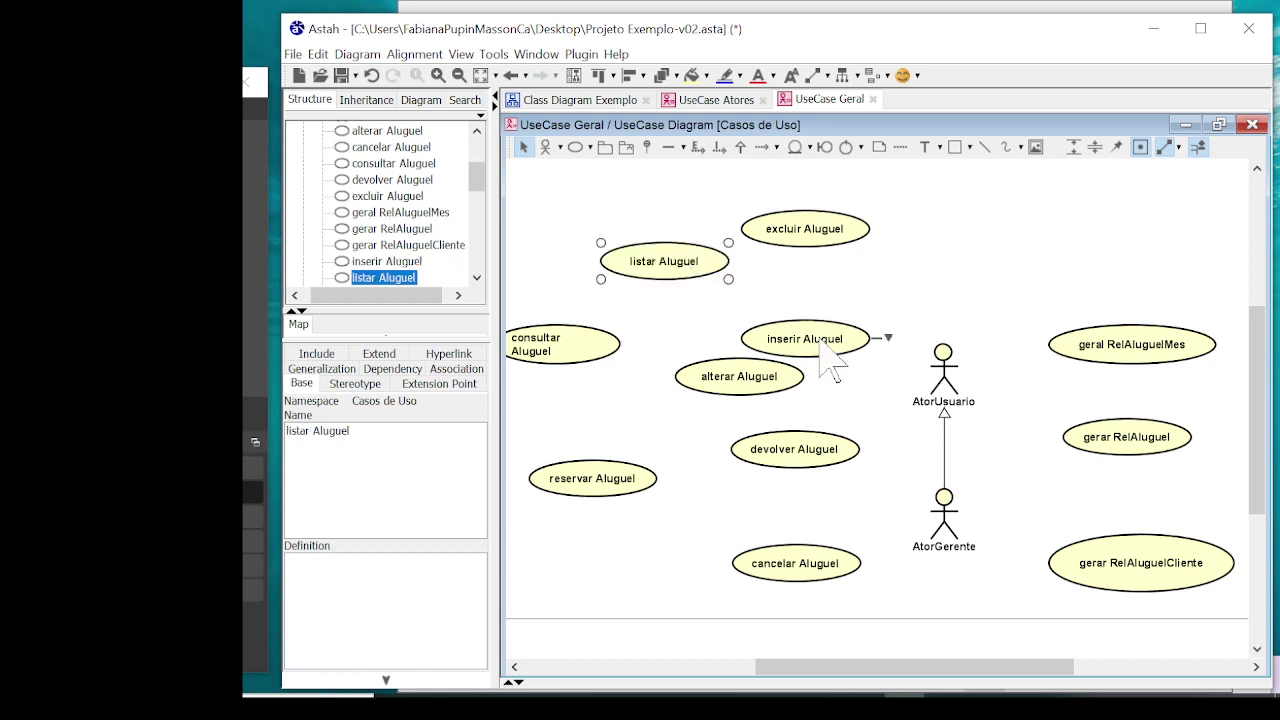
pyautogui.moveTo(820, 342); pyautogui.dragTo(837, 316)
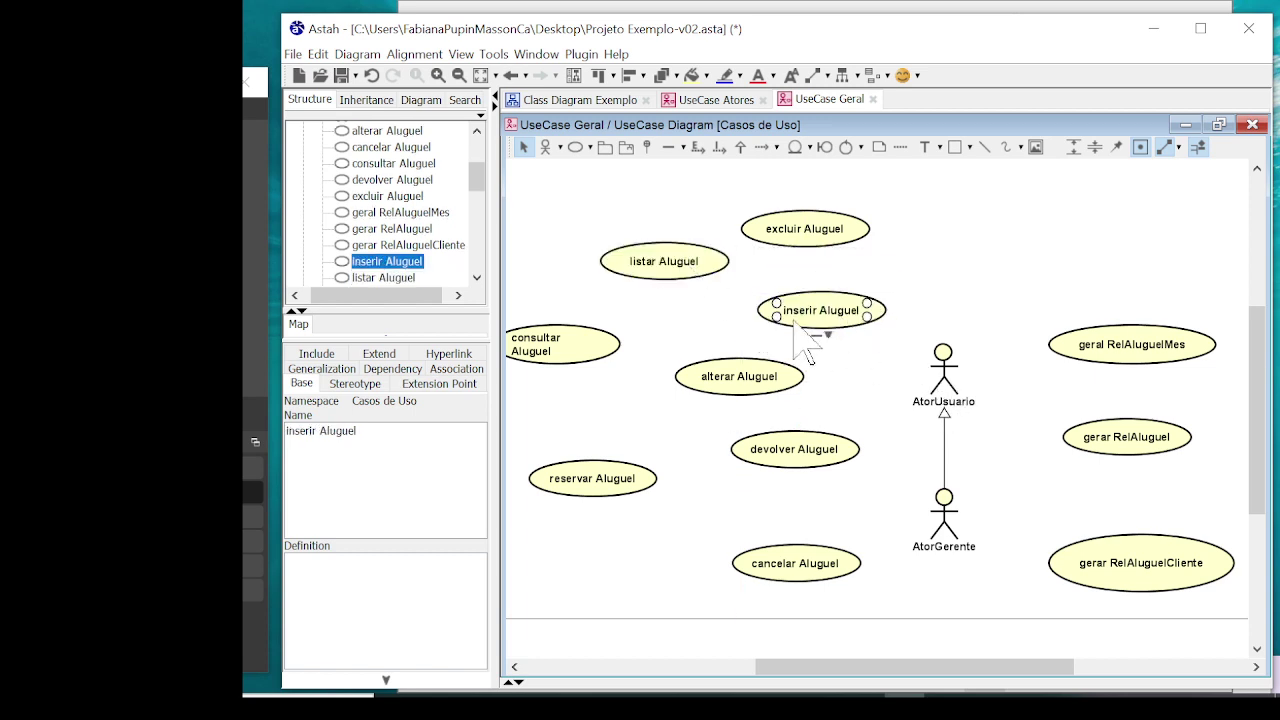
pyautogui.click(668, 147)
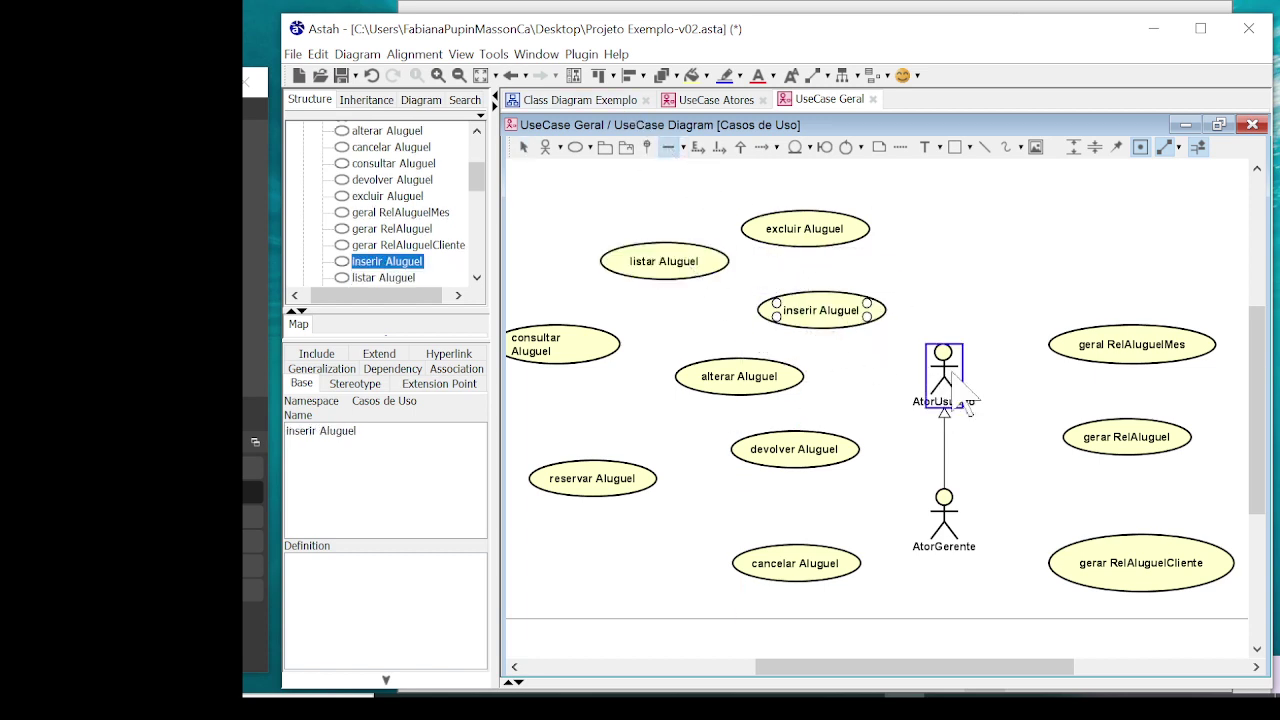
pyautogui.moveTo(948, 412); pyautogui.dragTo(855, 375)
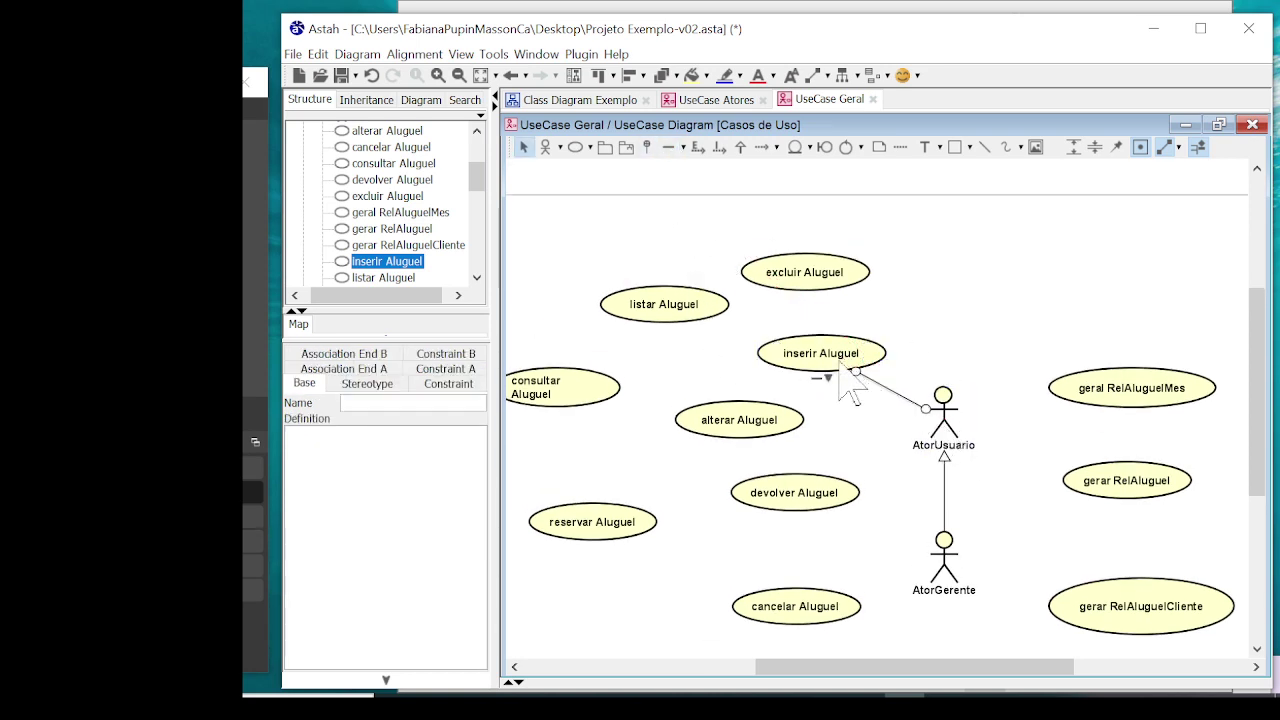
# Shift devolver Aluguel left, place listar Aluguel below inserir Aluguel, and put alterar Aluguel in its former spot
pyautogui.moveTo(801, 506); pyautogui.dragTo(759, 527)
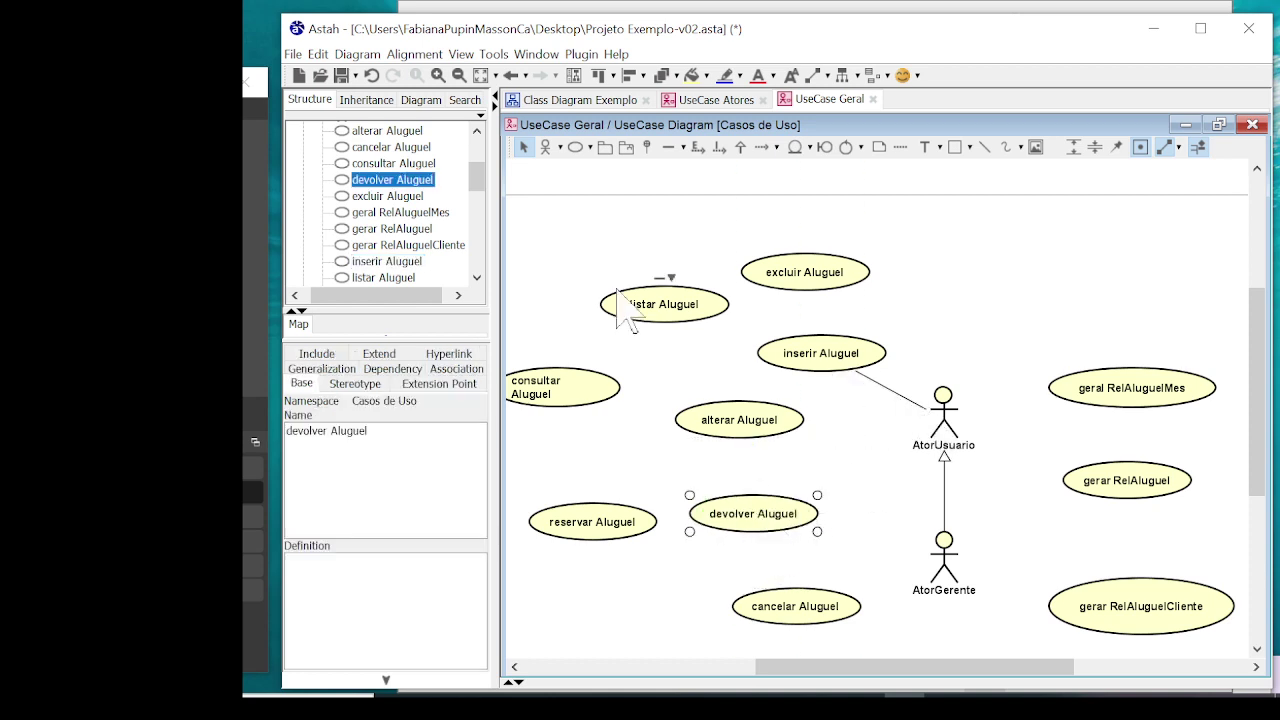
pyautogui.moveTo(664, 305)
pyautogui.mouseDown()
pyautogui.moveTo(798, 435)
pyautogui.moveTo(801, 470)
pyautogui.moveTo(672, 358)
pyautogui.moveTo(645, 305)
pyautogui.mouseUp()
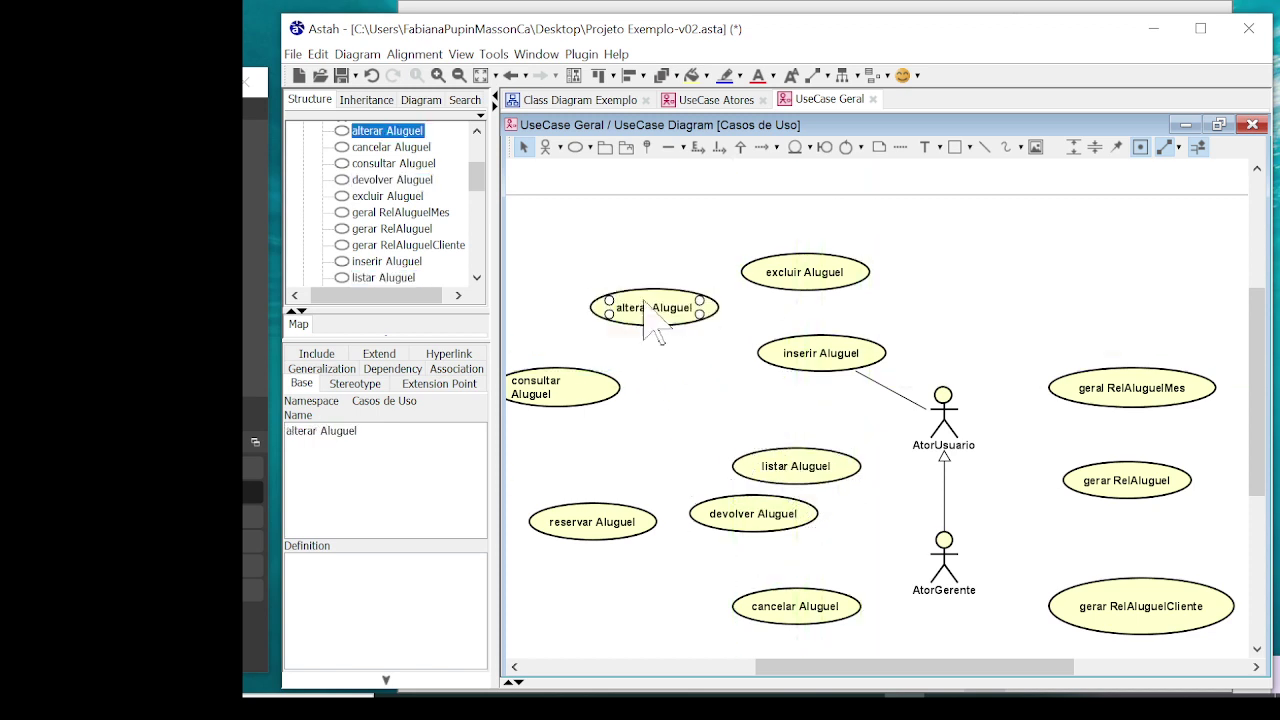
pyautogui.moveTo(808, 472); pyautogui.dragTo(800, 438)
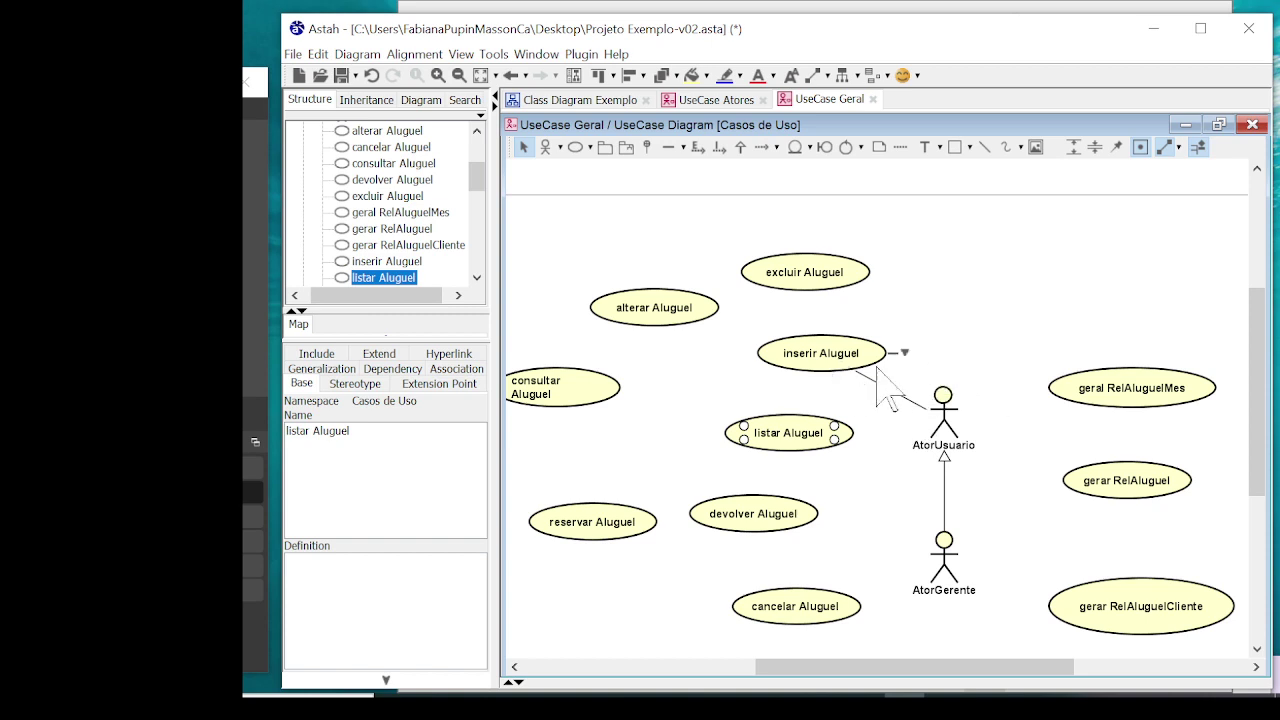
# Review the Aluguel class operations in Class Diagram Exemplo and the actors in UseCase Atores, returning to UseCase Geral
pyautogui.click(950, 420)
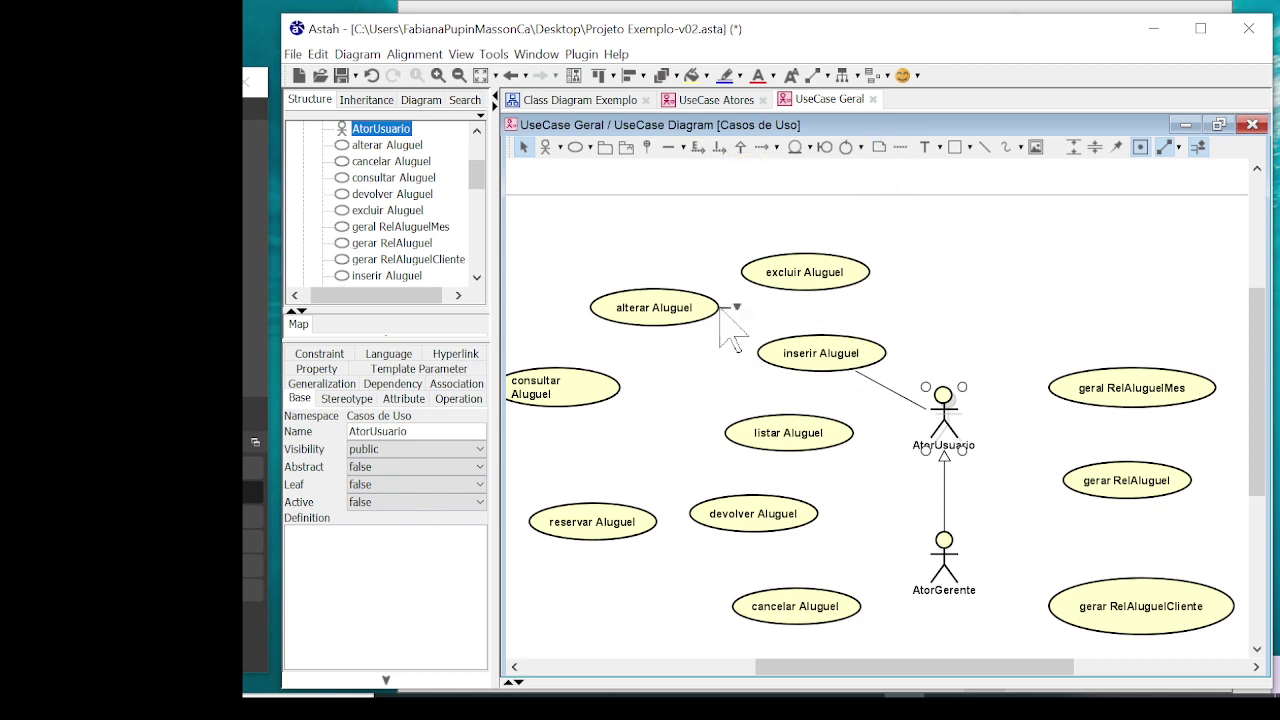
pyautogui.click(835, 283)
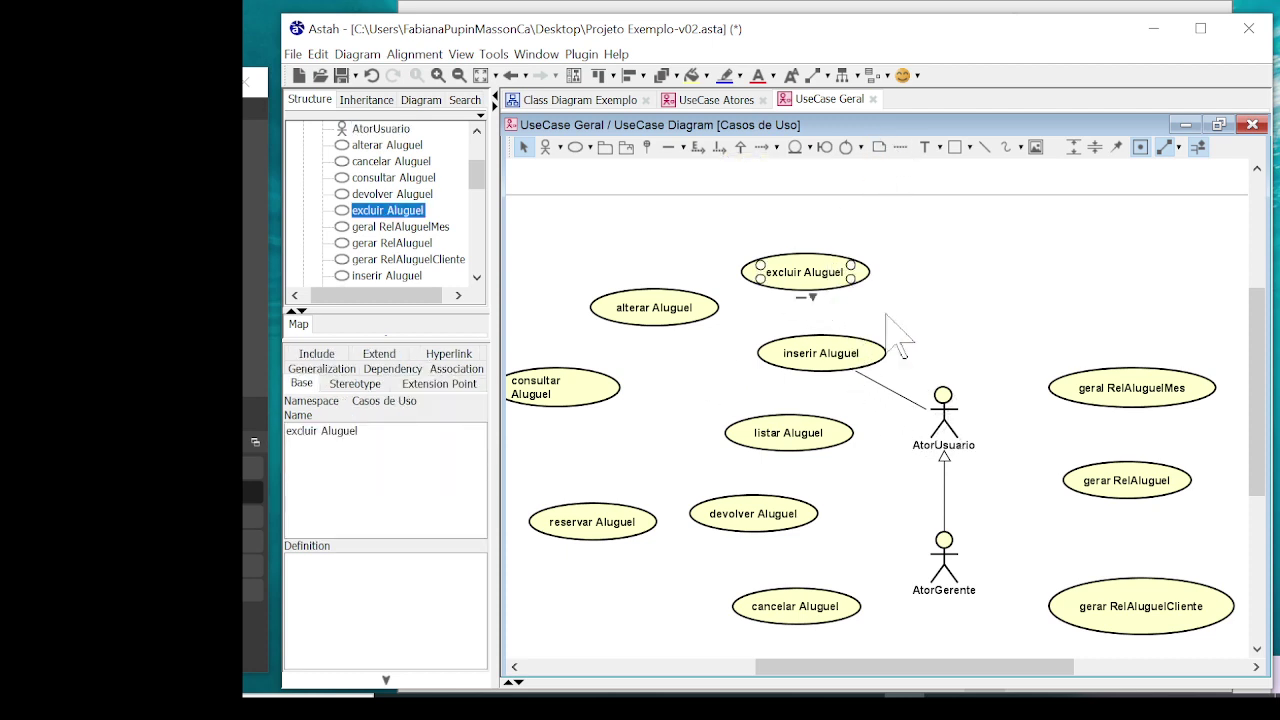
pyautogui.click(590, 100)
pyautogui.click(826, 101)
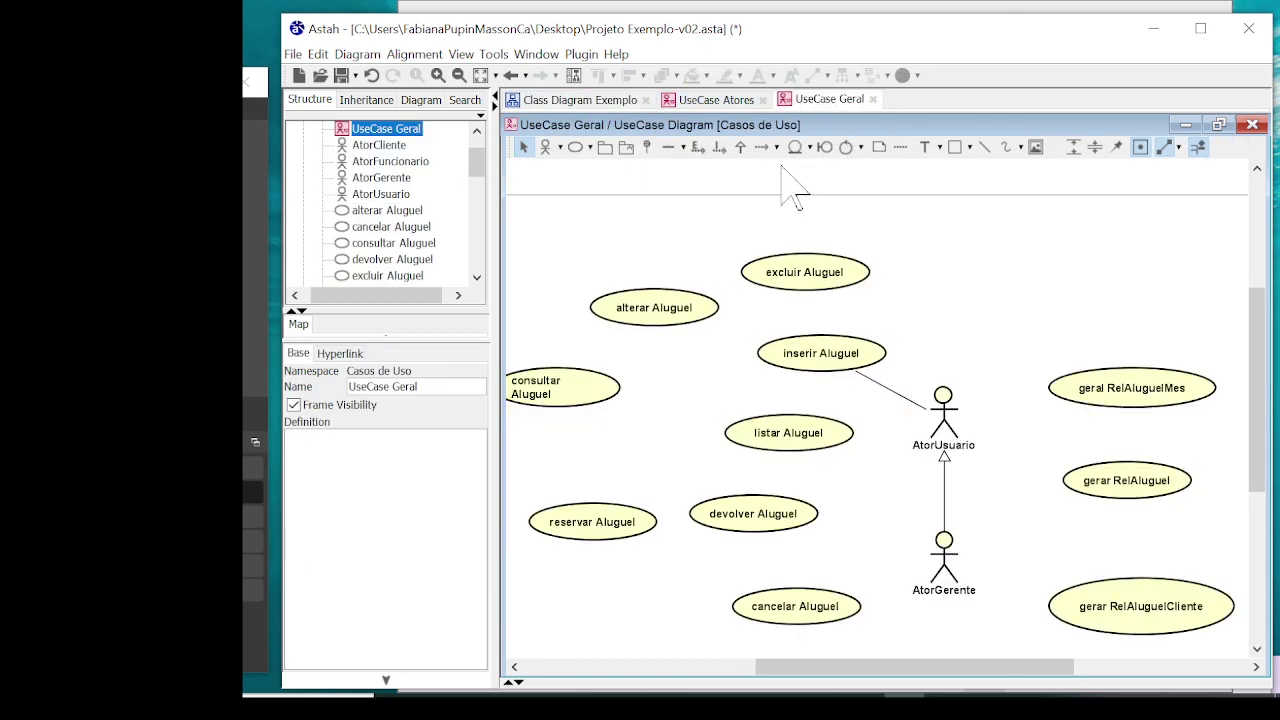
pyautogui.click(710, 100)
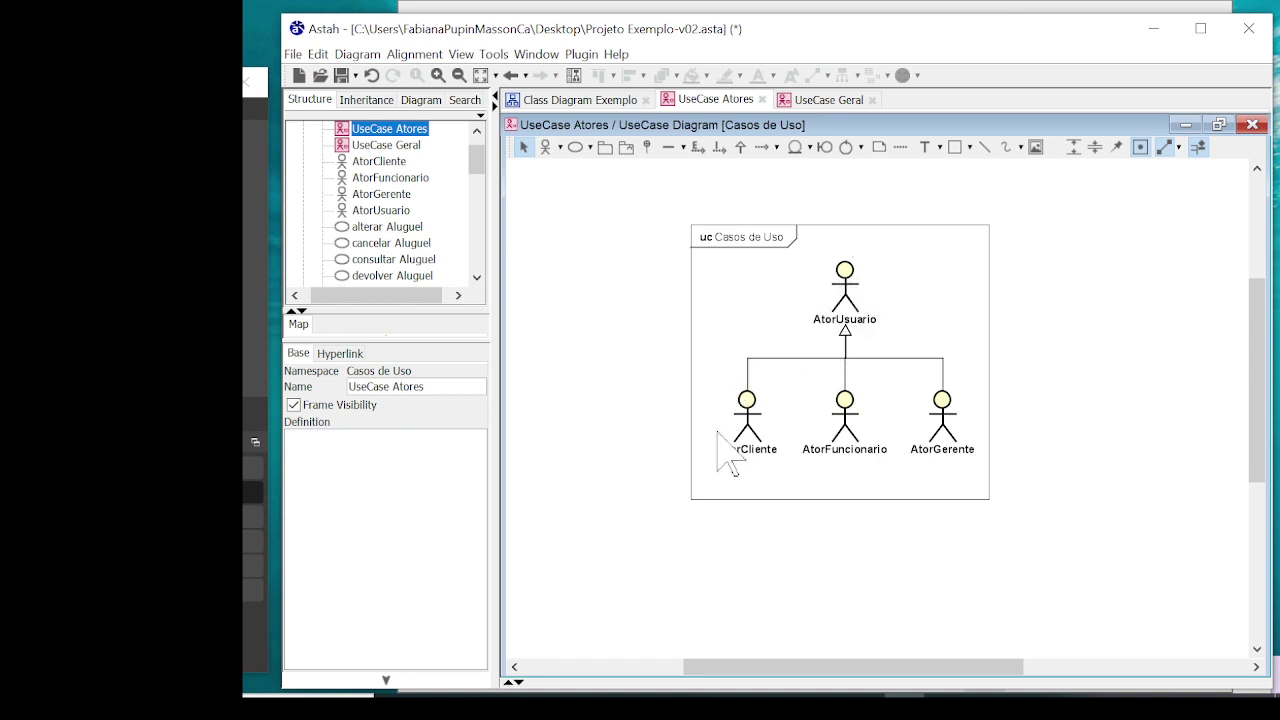
pyautogui.click(585, 100)
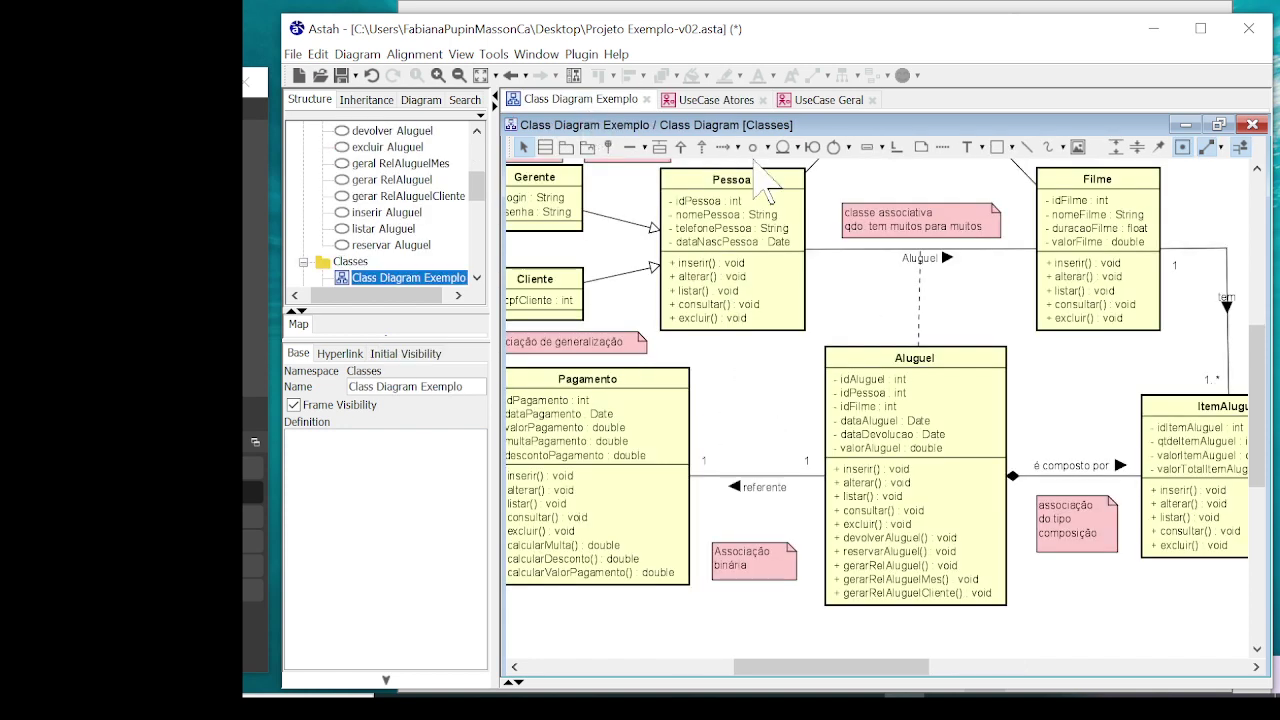
pyautogui.click(828, 100)
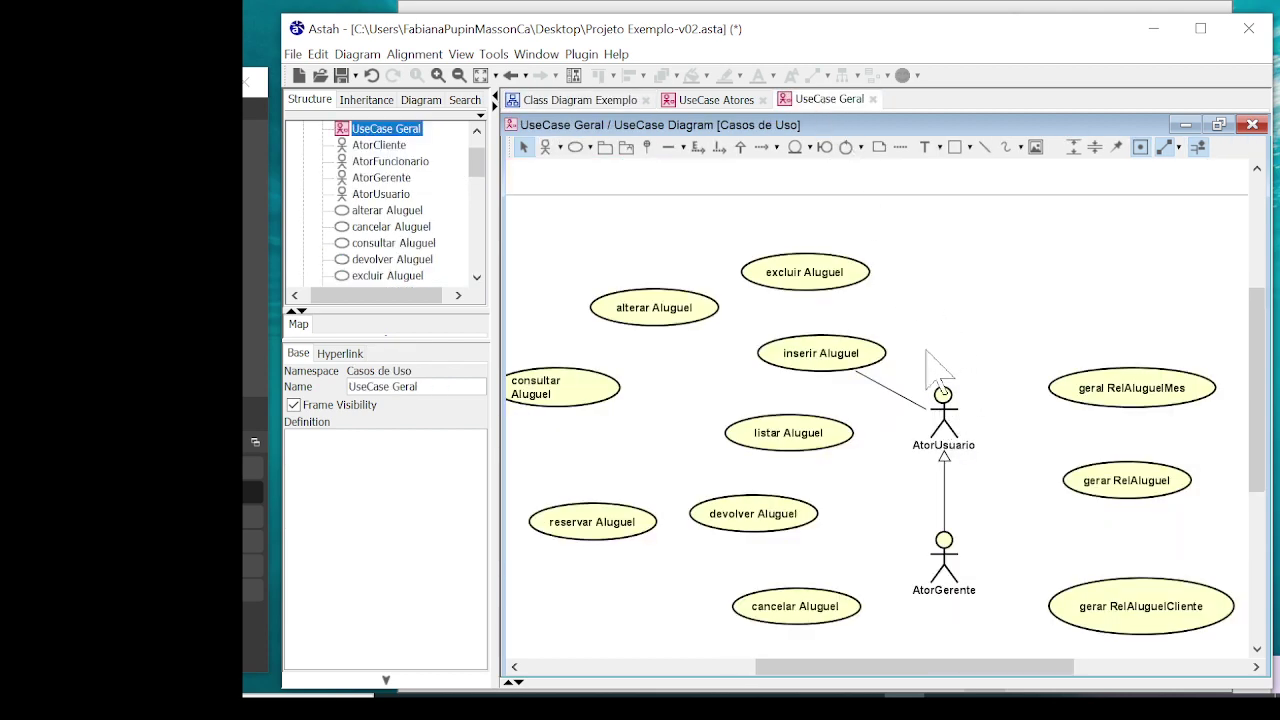
# Move excluir Aluguel above geral RelAluguelMes and bring alterar Aluguel to the upper left of inserir Aluguel
pyautogui.moveTo(828, 271); pyautogui.dragTo(1111, 293)
pyautogui.moveTo(645, 312); pyautogui.dragTo(720, 278)
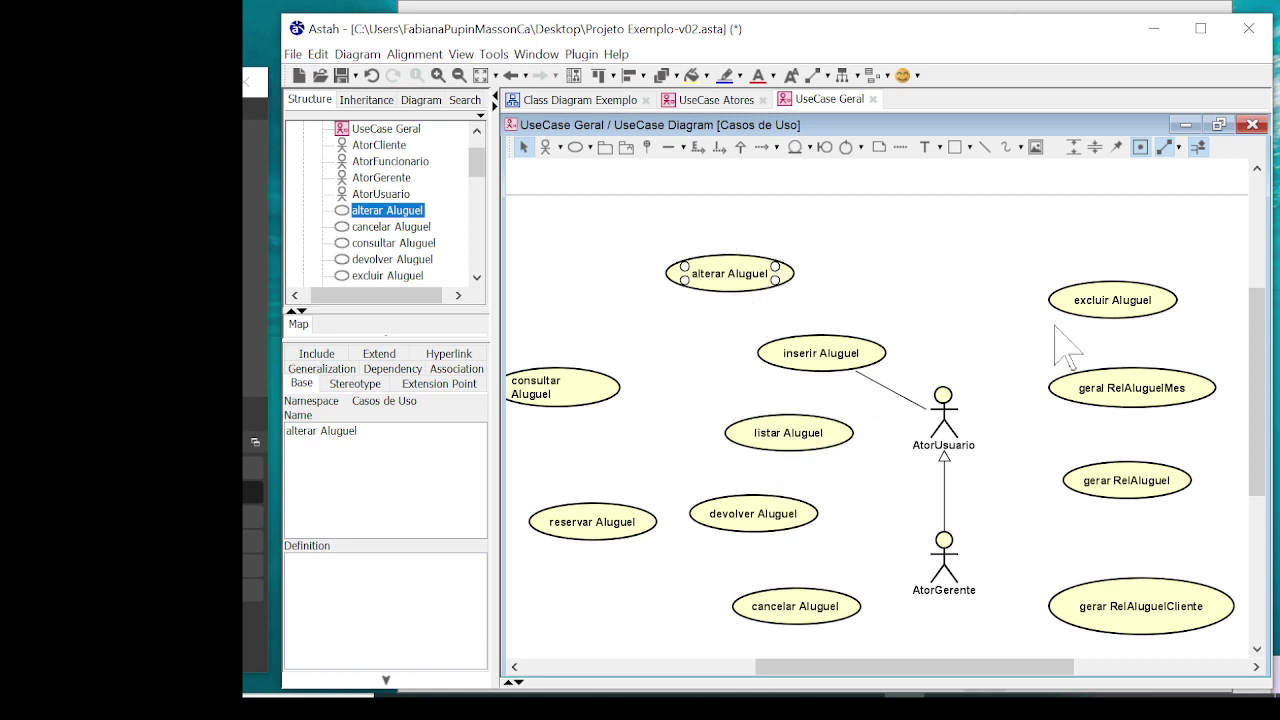
pyautogui.moveTo(1102, 312); pyautogui.dragTo(911, 297)
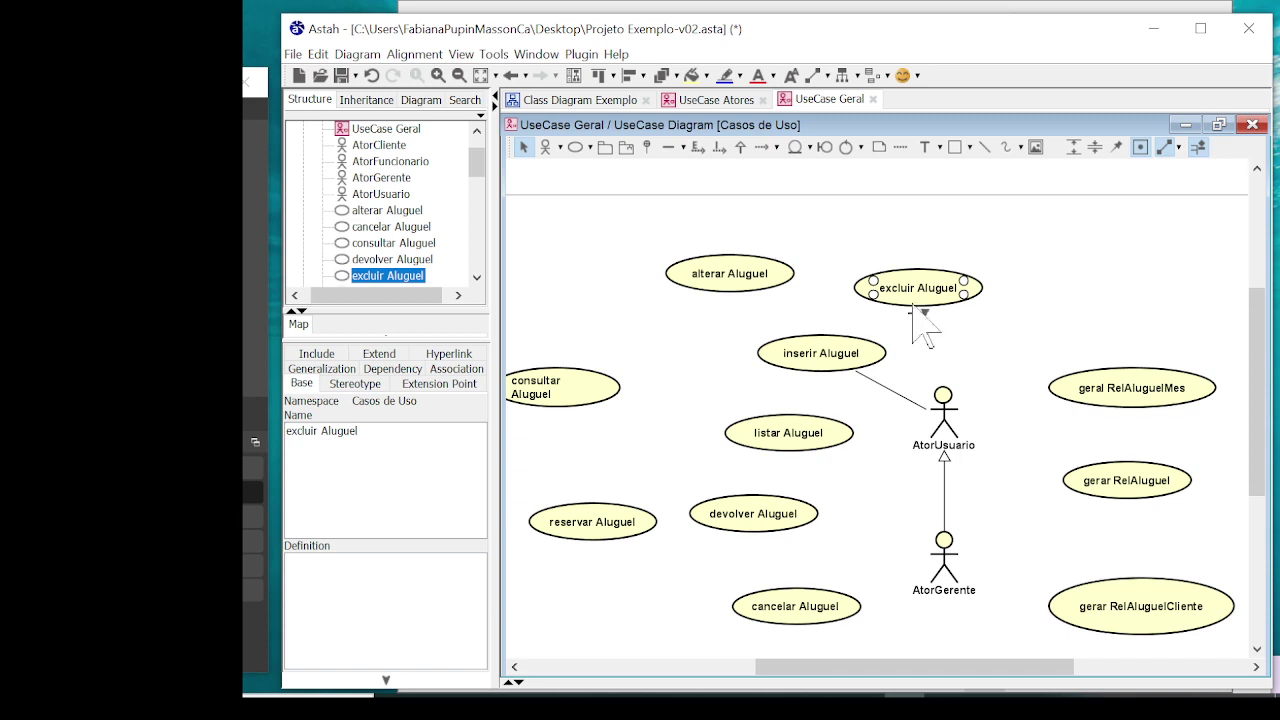
pyautogui.moveTo(913, 303); pyautogui.dragTo(1096, 310)
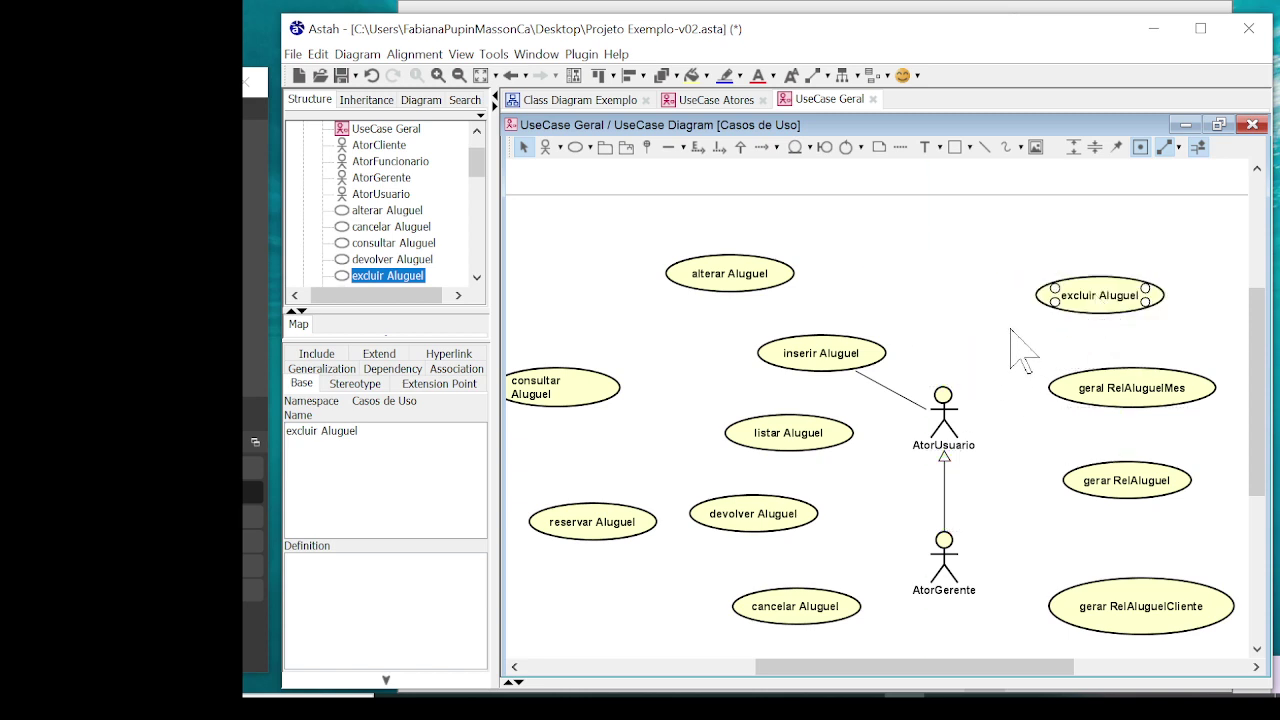
# Arrange listar Aluguel below inserir Aluguel with devolver Aluguel underneath it
pyautogui.moveTo(766, 512); pyautogui.dragTo(718, 394)
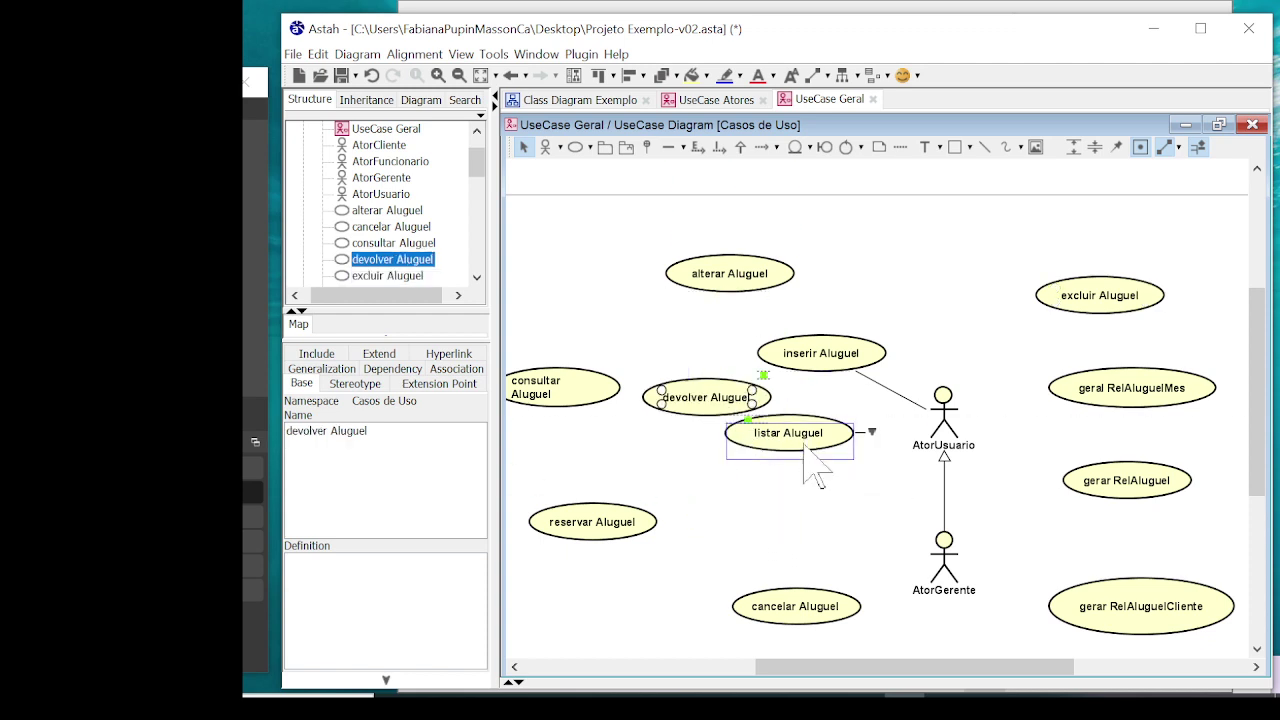
pyautogui.moveTo(800, 432); pyautogui.dragTo(801, 441)
pyautogui.moveTo(705, 402); pyautogui.dragTo(766, 529)
pyautogui.moveTo(777, 434); pyautogui.dragTo(762, 425)
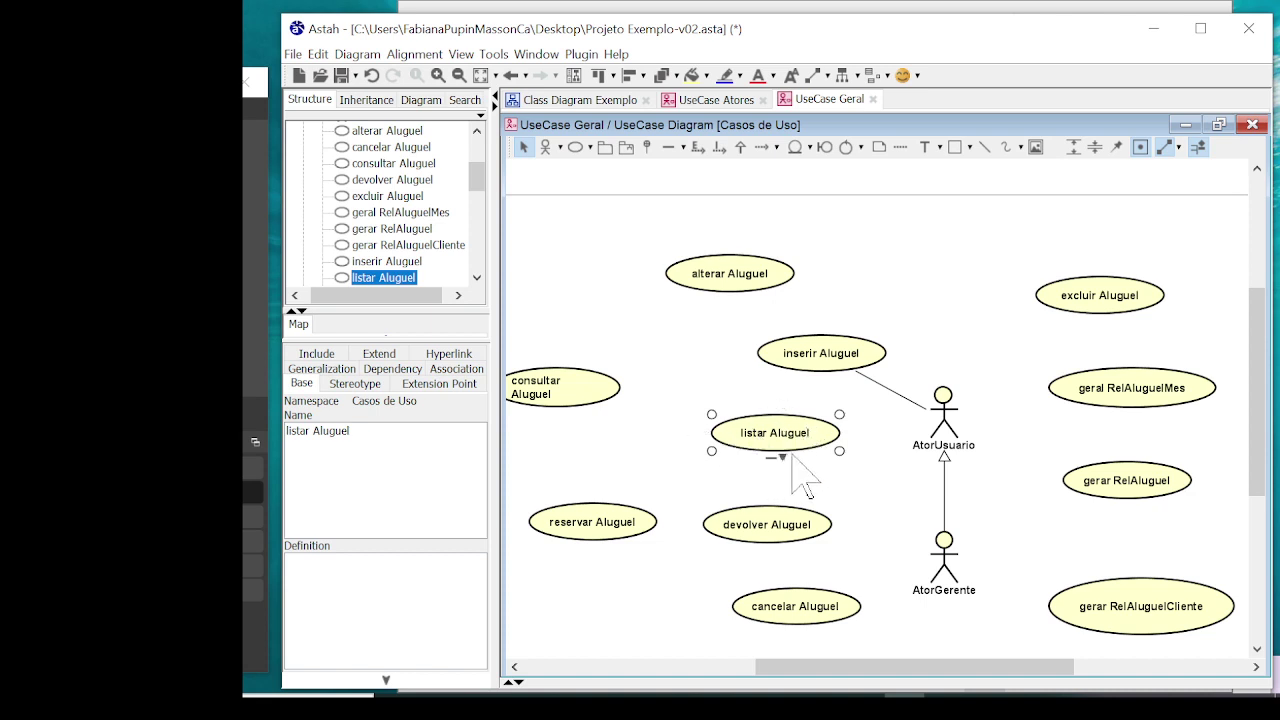
# Stack alterar Aluguel above consultar Aluguel to the left of listar Aluguel
pyautogui.moveTo(523, 391); pyautogui.dragTo(615, 392)
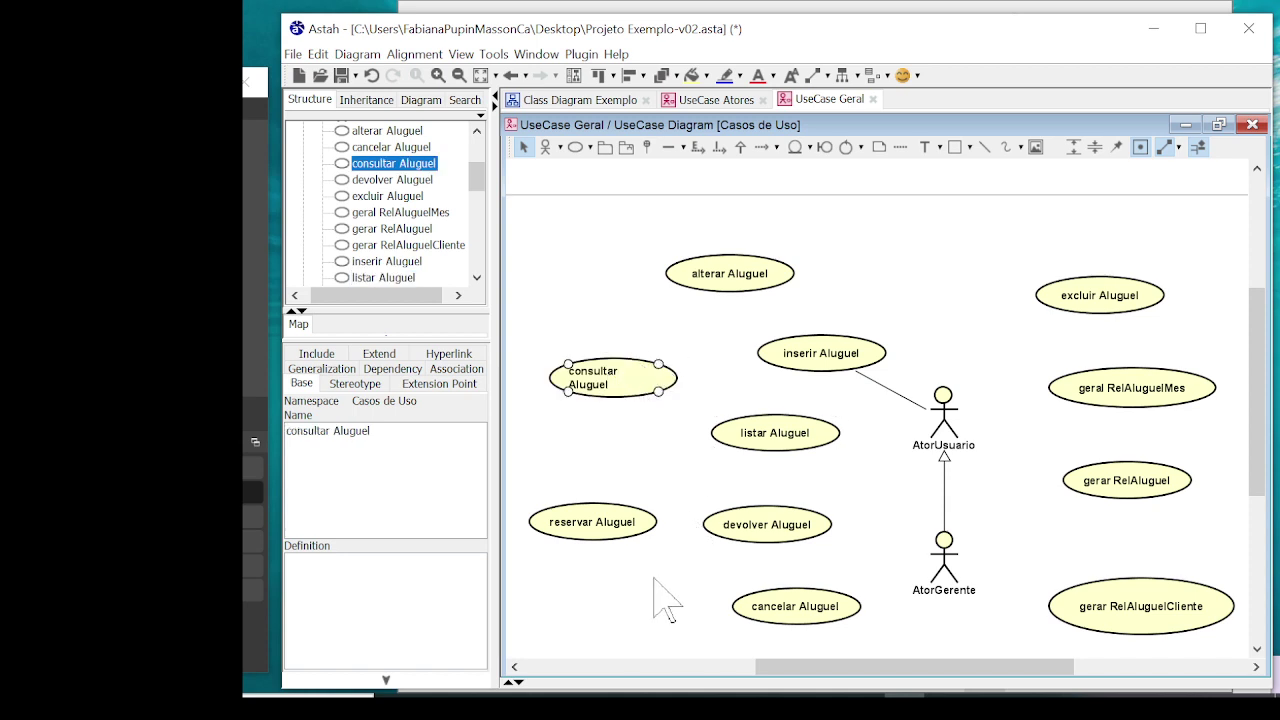
pyautogui.moveTo(713, 277); pyautogui.dragTo(628, 314)
pyautogui.moveTo(592, 380); pyautogui.dragTo(604, 458)
pyautogui.moveTo(620, 335); pyautogui.dragTo(590, 398)
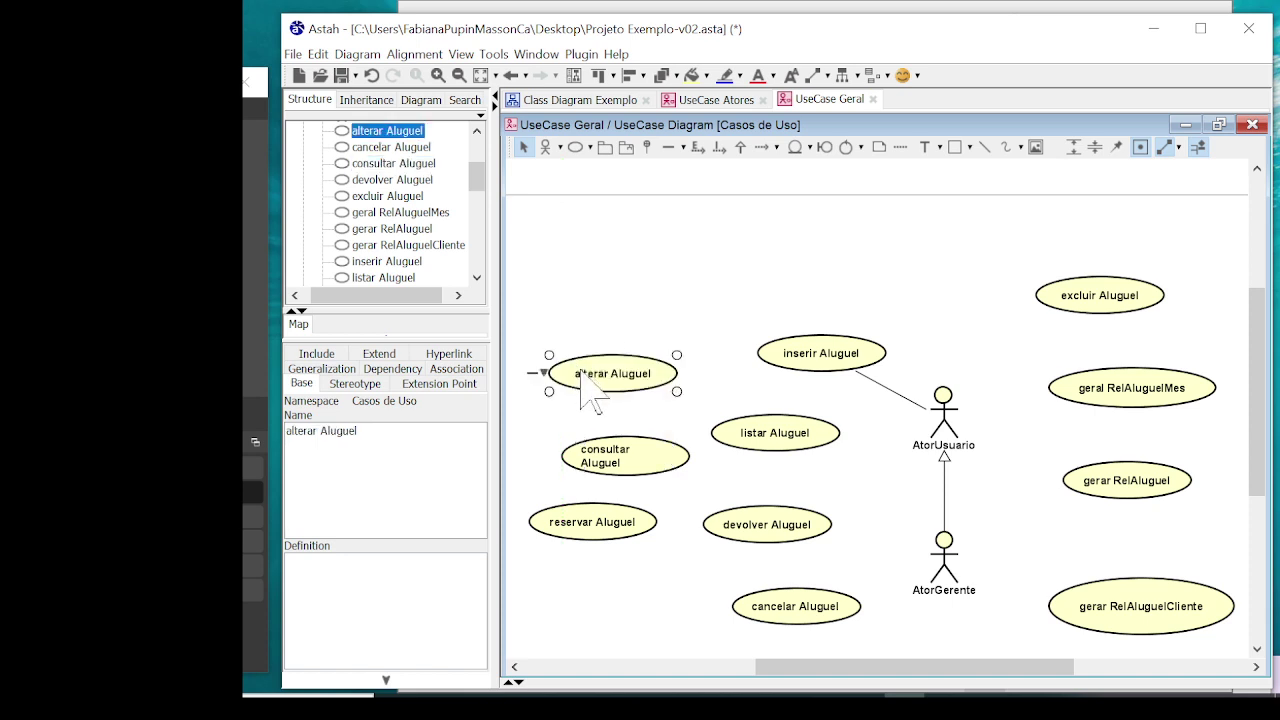
pyautogui.moveTo(605, 480); pyautogui.dragTo(585, 465)
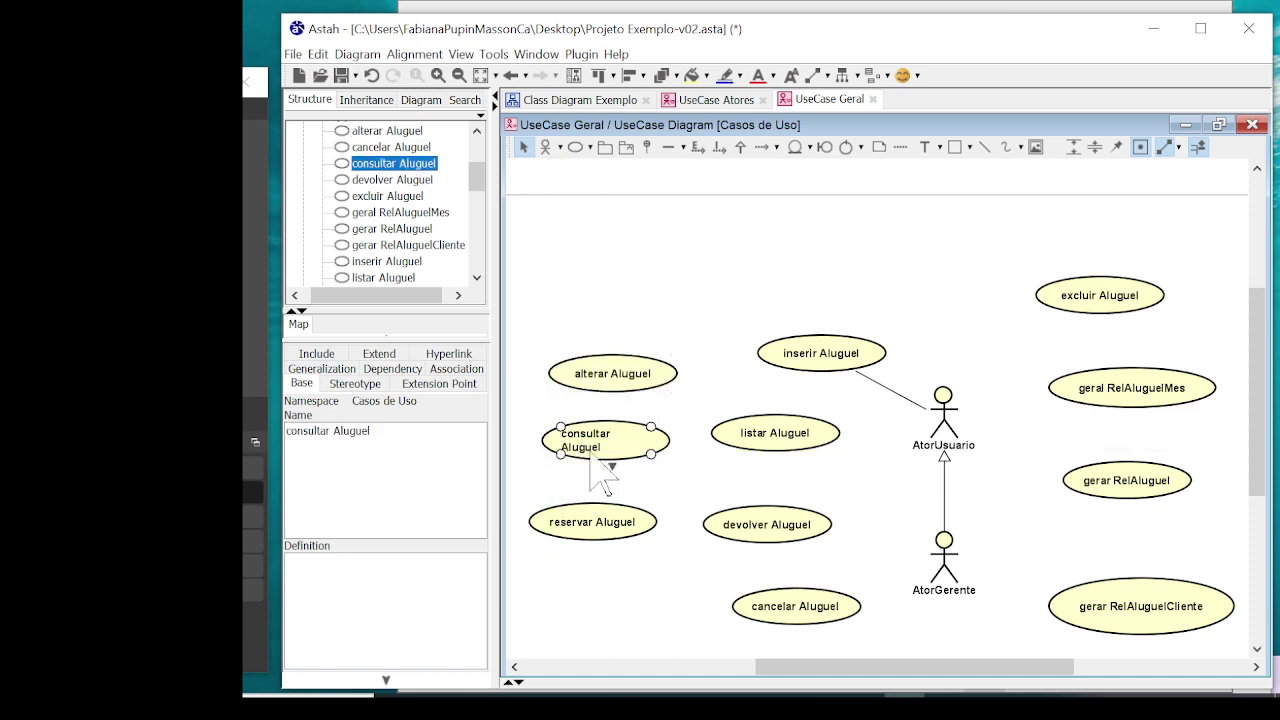
# Widen the consultar Aluguel ellipse so its name fits on one line
pyautogui.click(668, 478)
pyautogui.click(660, 458)
pyautogui.moveTo(670, 460); pyautogui.dragTo(686, 460)
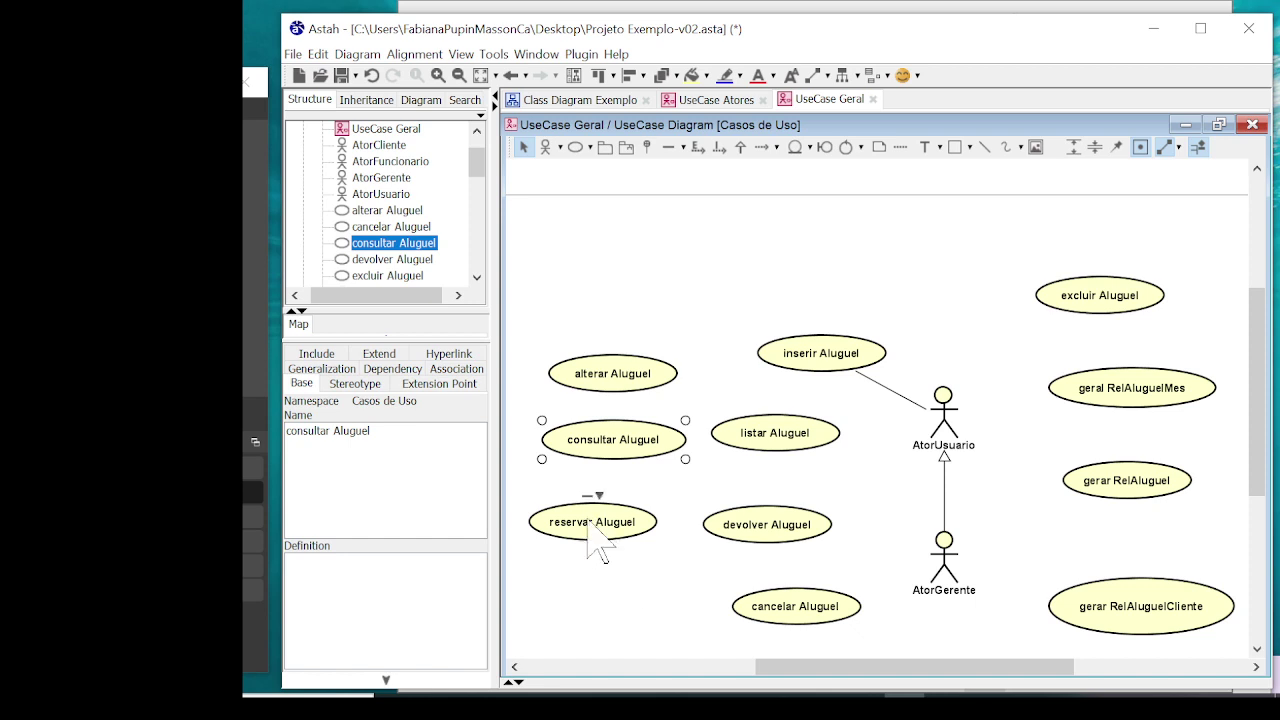
# Move inserir Aluguel higher above AtorUsuario and place reservar Aluguel between it and alterar Aluguel
pyautogui.moveTo(597, 540); pyautogui.dragTo(661, 297)
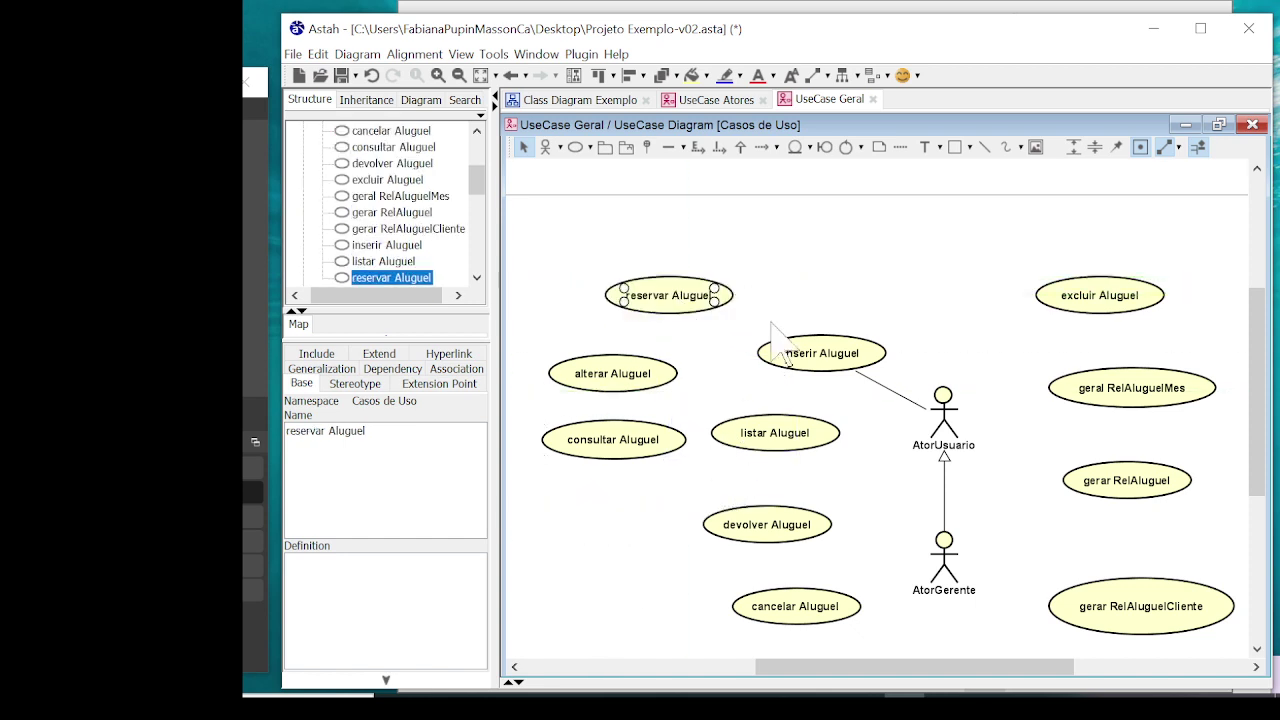
pyautogui.moveTo(818, 356); pyautogui.dragTo(845, 305)
pyautogui.moveTo(694, 307); pyautogui.dragTo(725, 340)
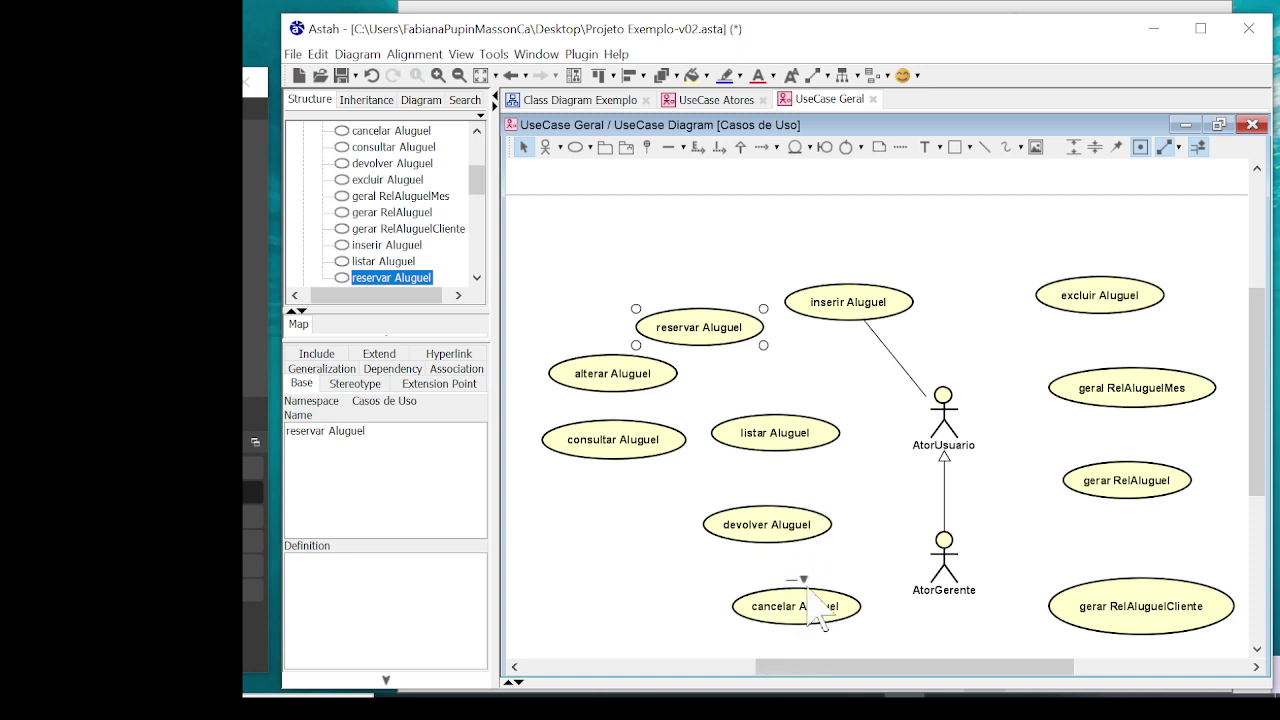
# Spread the remaining elements by moving devolver Aluguel left, cancelar Aluguel and listar Aluguel up, and AtorGerente down
pyautogui.moveTo(795, 536); pyautogui.dragTo(710, 540)
pyautogui.moveTo(815, 612); pyautogui.dragTo(825, 569)
pyautogui.moveTo(944, 560); pyautogui.dragTo(944, 591)
pyautogui.click(712, 524)
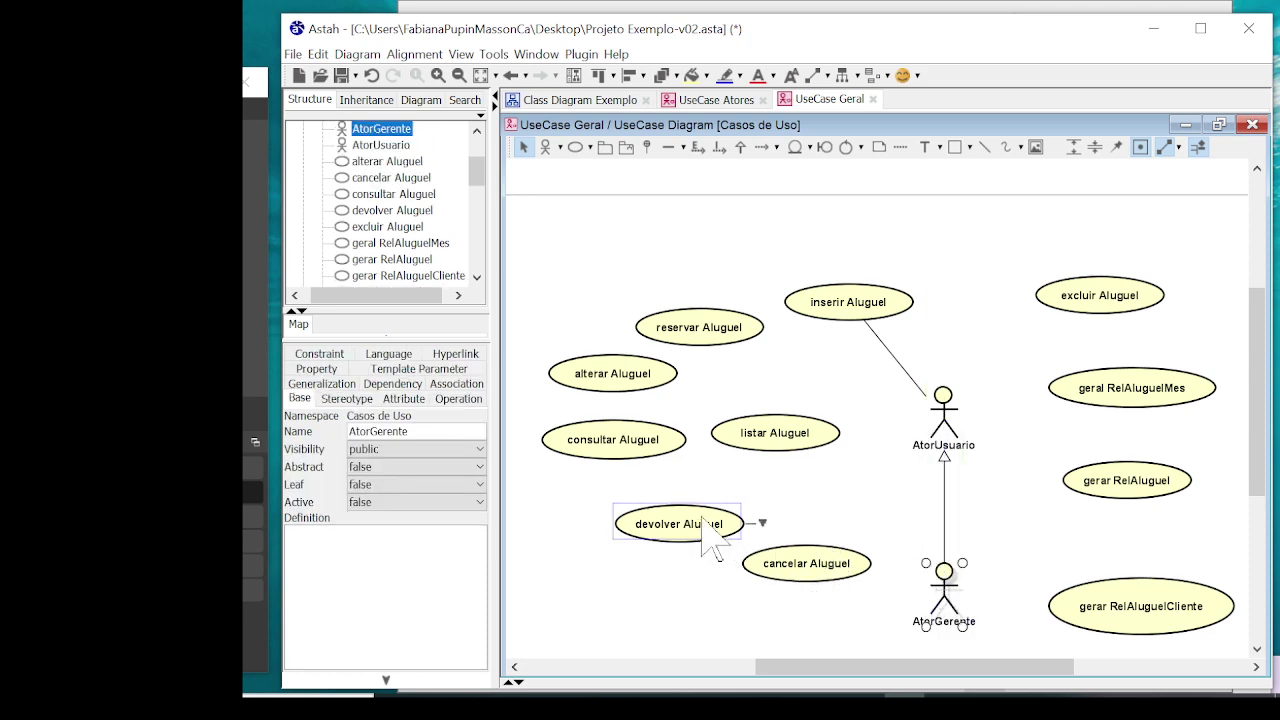
pyautogui.moveTo(788, 450); pyautogui.dragTo(797, 429)
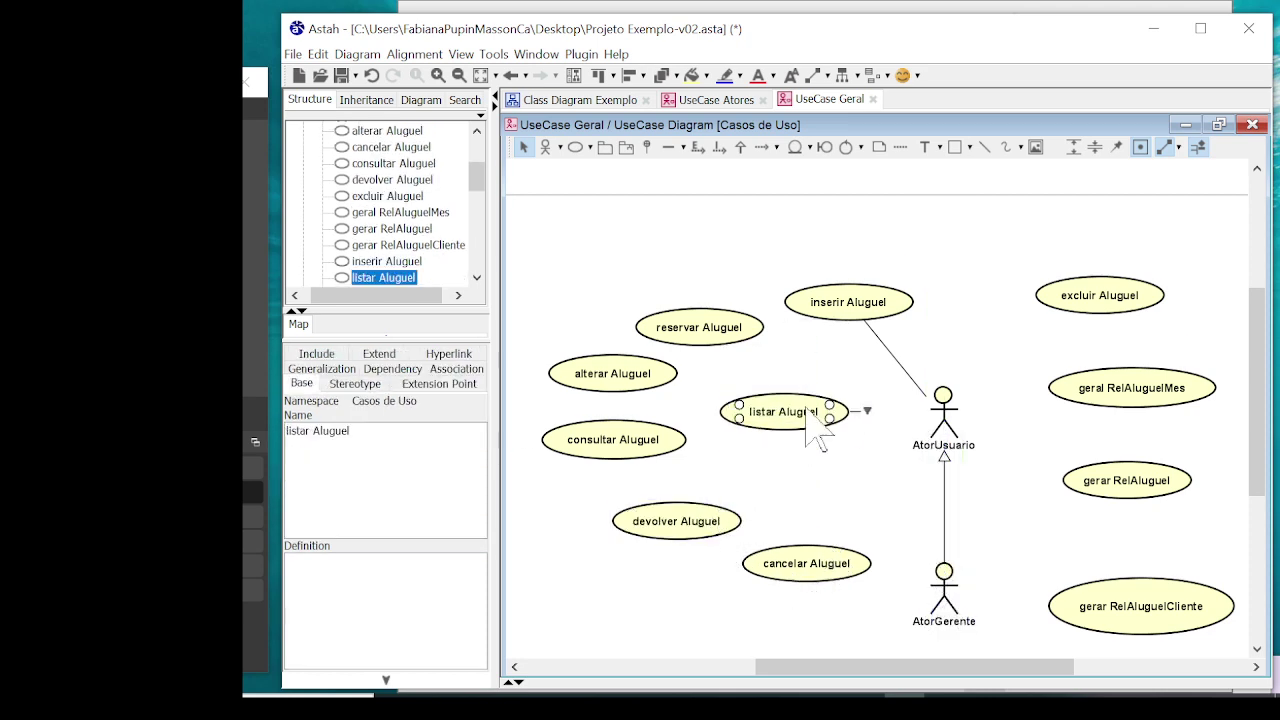
pyautogui.click(638, 186)
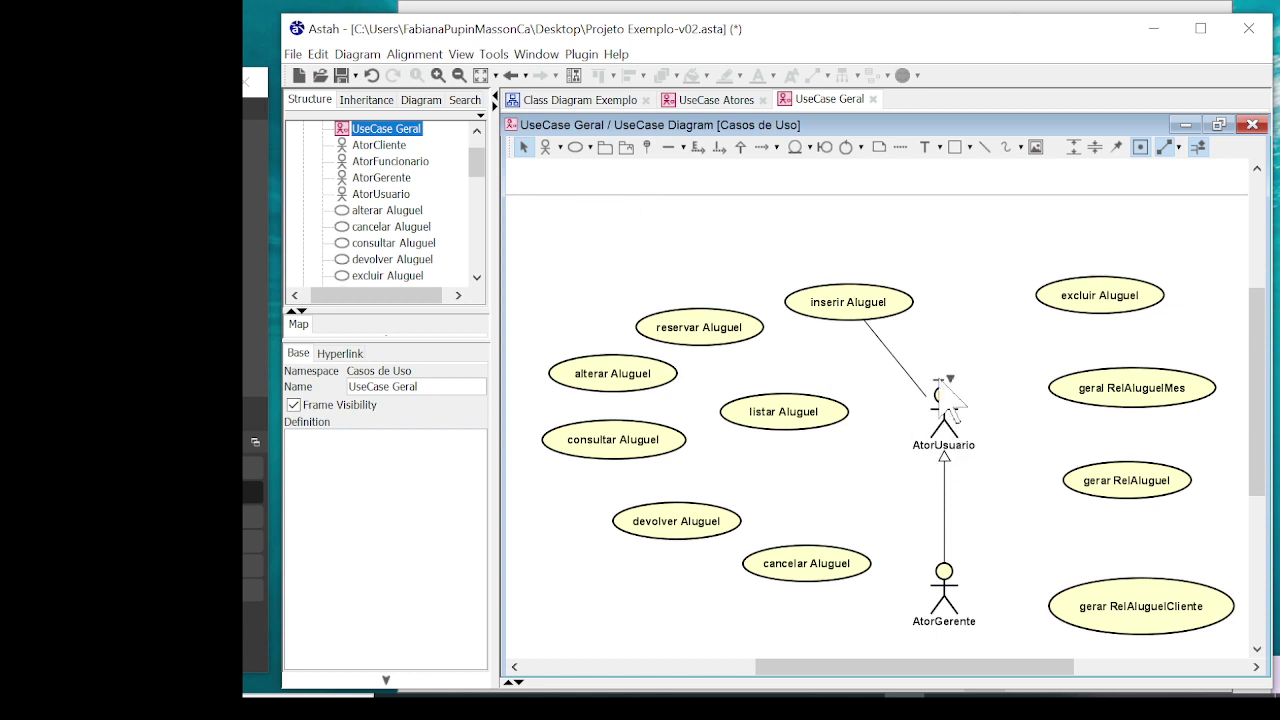
# Connect reservar Aluguel and listar Aluguel to AtorUsuario with associations
pyautogui.click(672, 150)
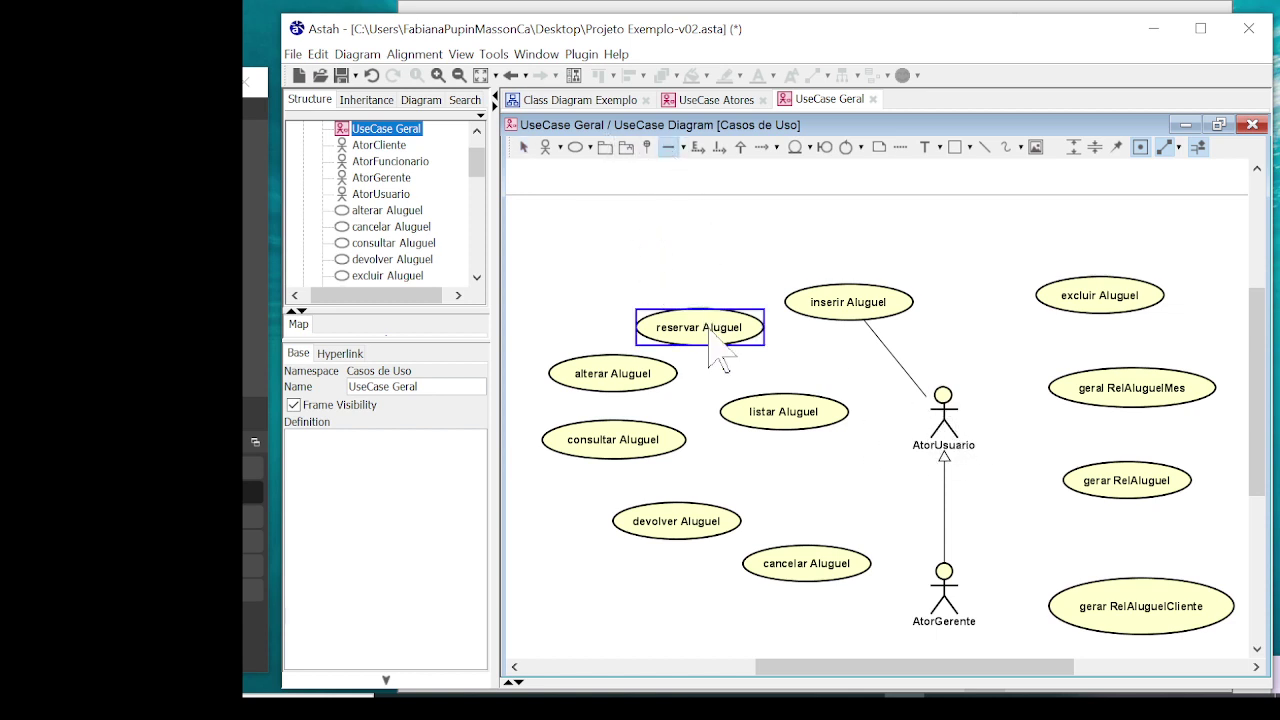
pyautogui.moveTo(882, 390)
pyautogui.mouseDown()
pyautogui.moveTo(955, 430)
pyautogui.moveTo(945, 415)
pyautogui.mouseUp()
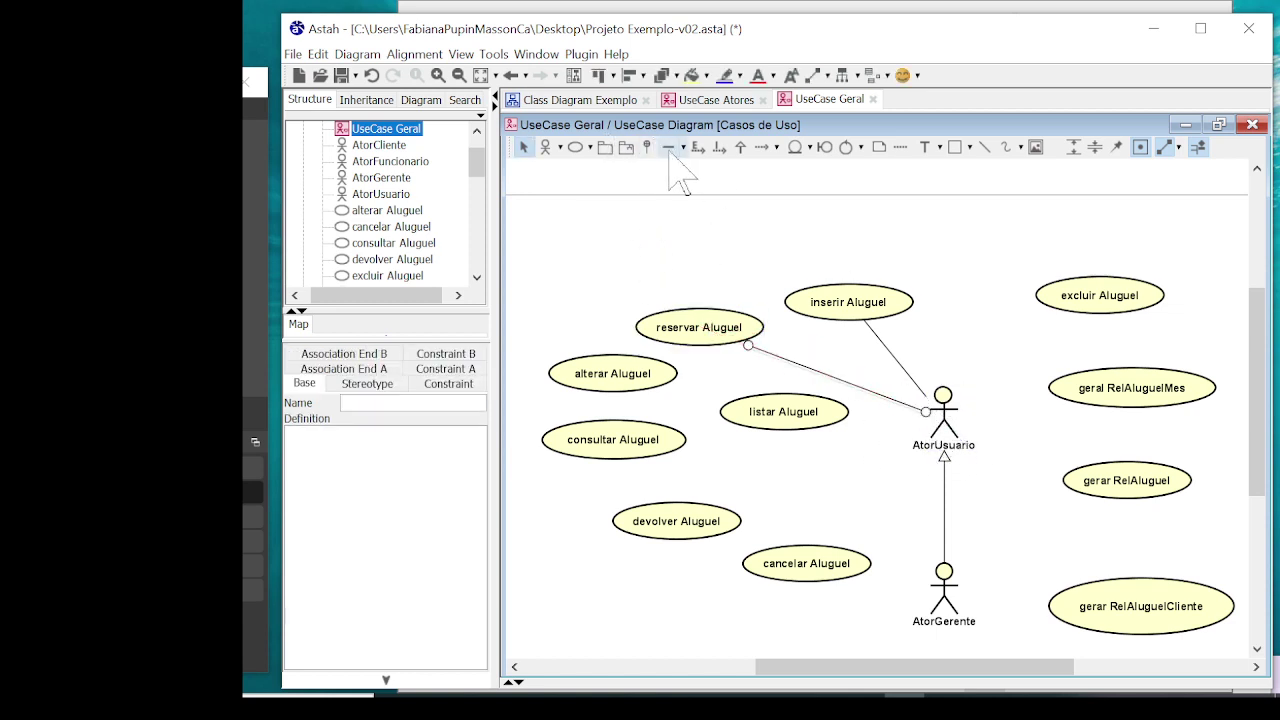
pyautogui.moveTo(805, 445); pyautogui.dragTo(943, 425)
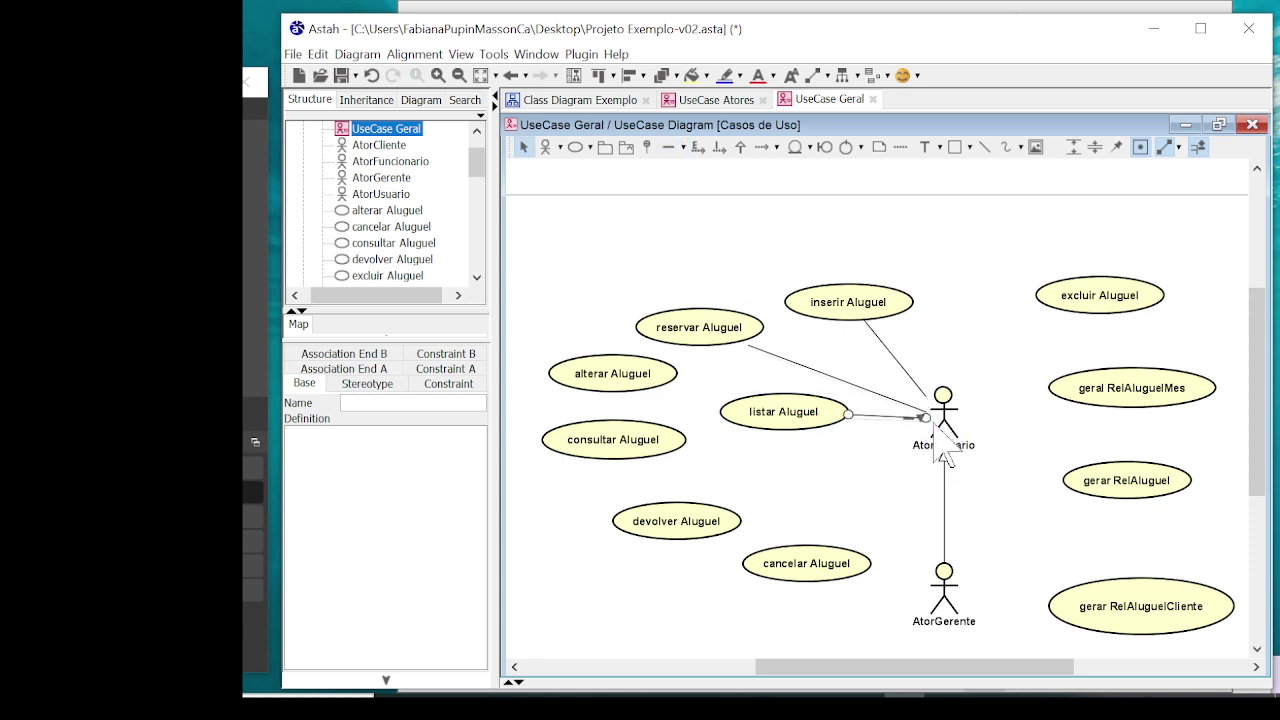
# Connect devolver Aluguel and cancelar Aluguel to AtorUsuario with associations
pyautogui.moveTo(680, 525)
pyautogui.mouseDown()
pyautogui.moveTo(885, 440)
pyautogui.moveTo(943, 440)
pyautogui.moveTo(925, 425)
pyautogui.mouseUp()
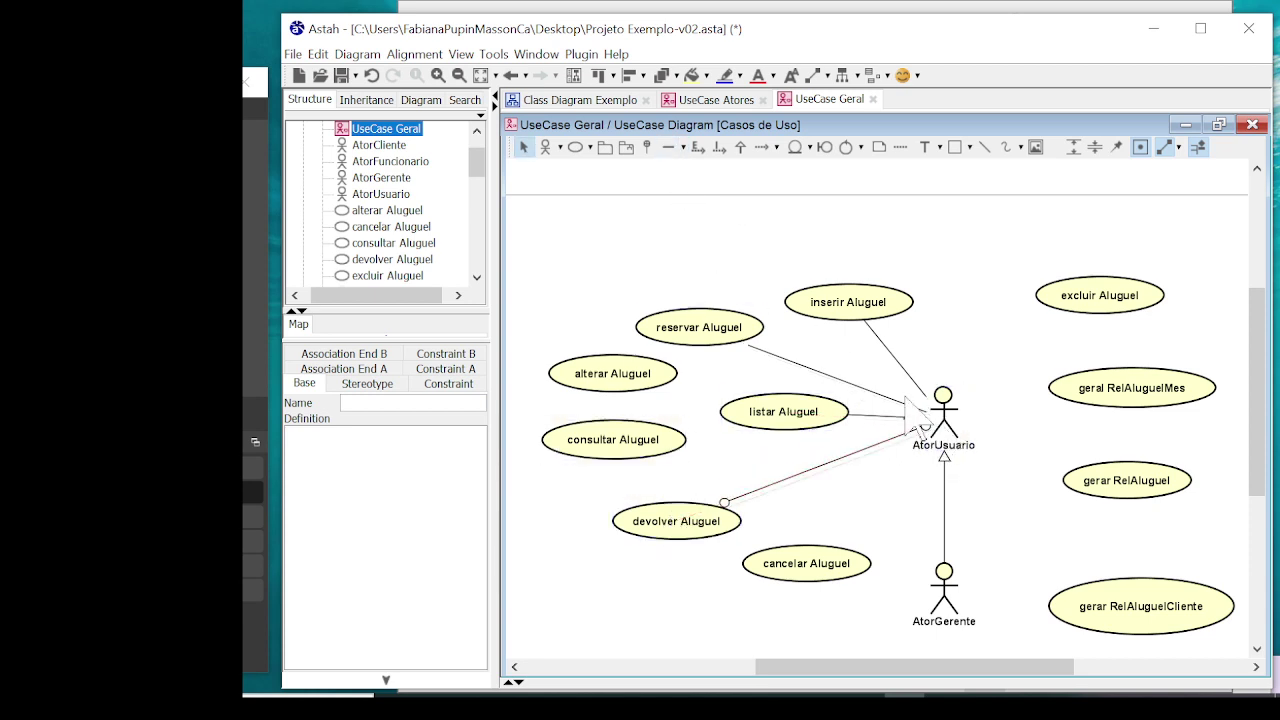
pyautogui.click(668, 147)
pyautogui.moveTo(834, 535); pyautogui.dragTo(943, 415)
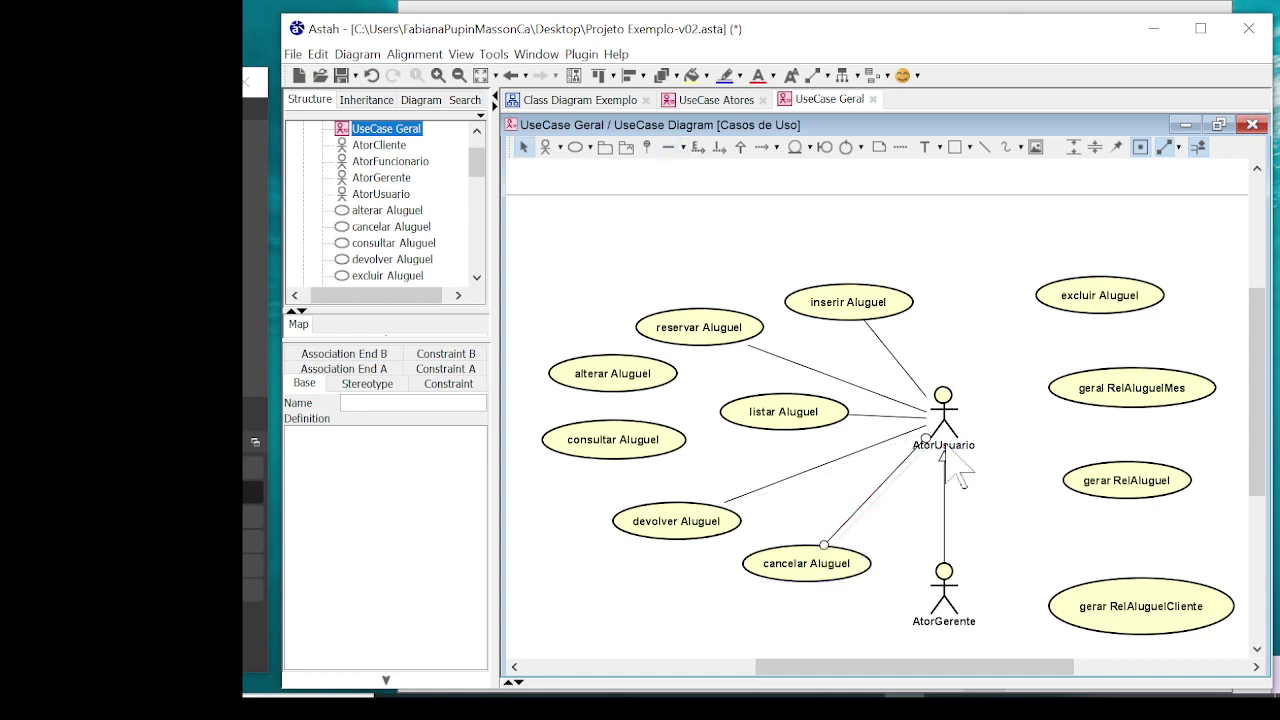
pyautogui.click(1028, 487)
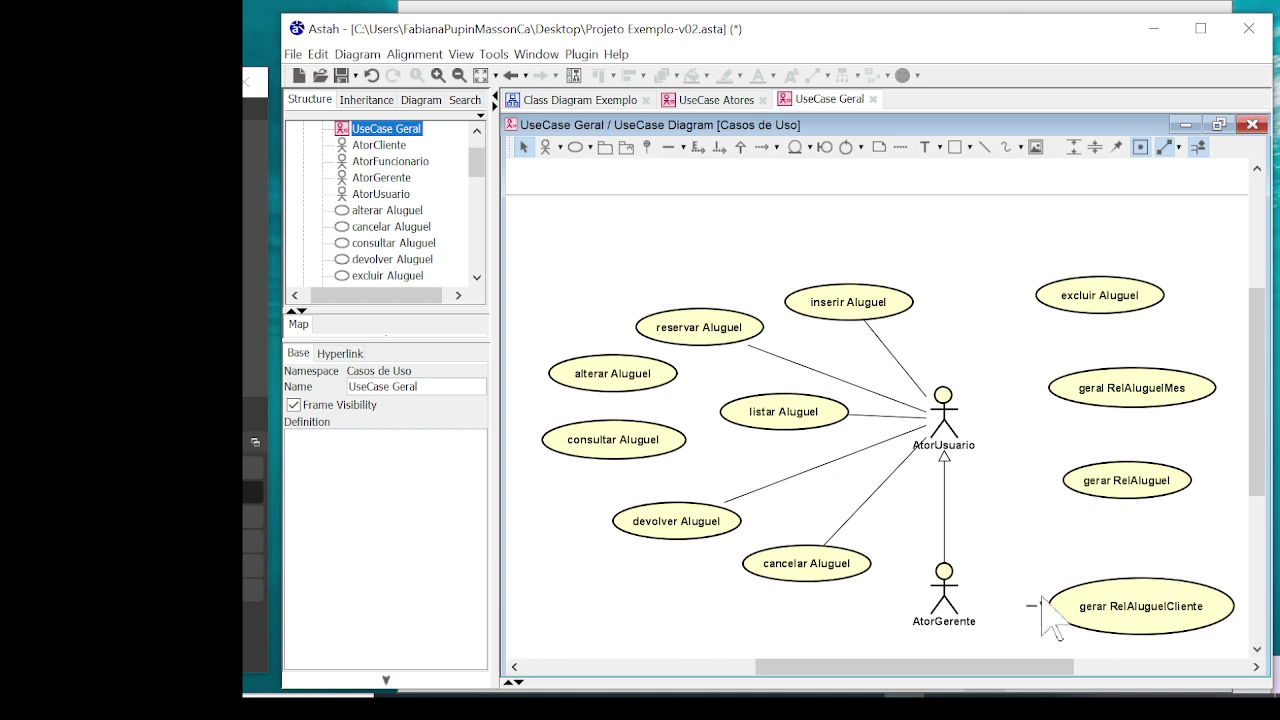
# Move excluir Aluguel down beside AtorUsuario and stack gerar RelAluguel above geral RelAluguelMes
pyautogui.moveTo(1182, 476); pyautogui.dragTo(1202, 340)
pyautogui.moveTo(1136, 395); pyautogui.dragTo(1124, 519)
pyautogui.moveTo(1178, 349); pyautogui.dragTo(1140, 440)
pyautogui.moveTo(1110, 300); pyautogui.dragTo(1076, 378)
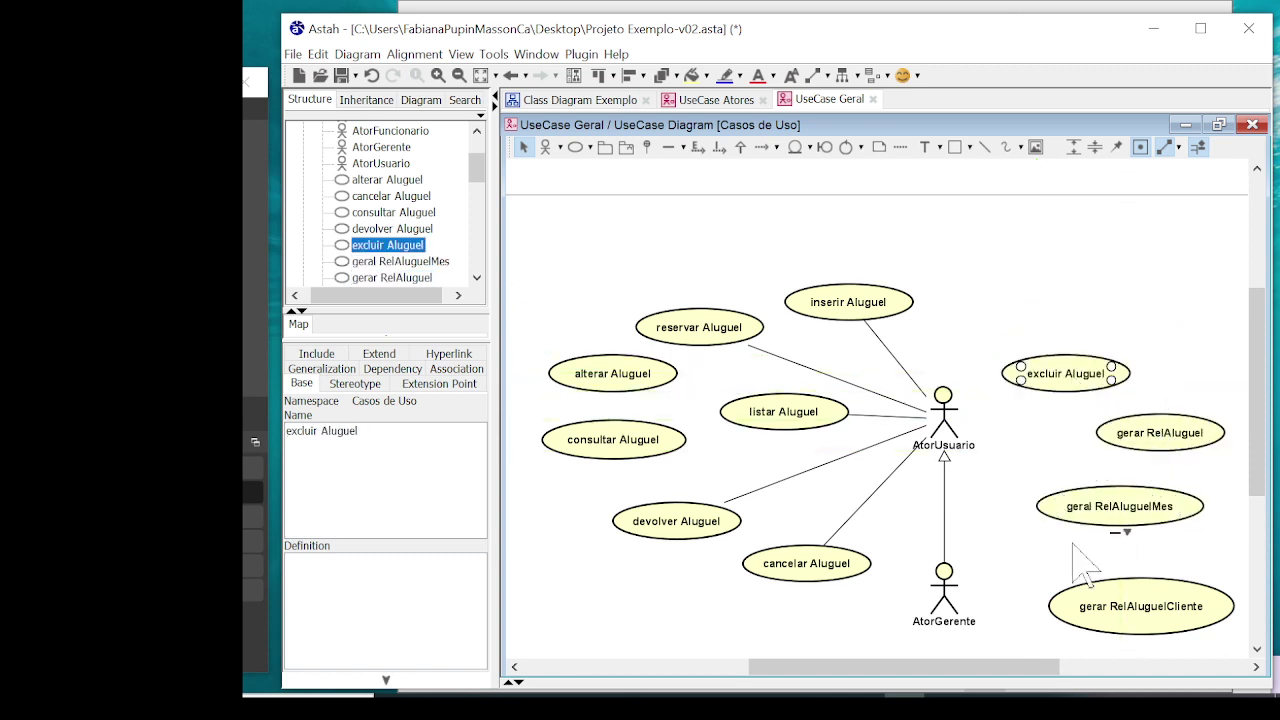
pyautogui.moveTo(1160, 440); pyautogui.dragTo(1183, 446)
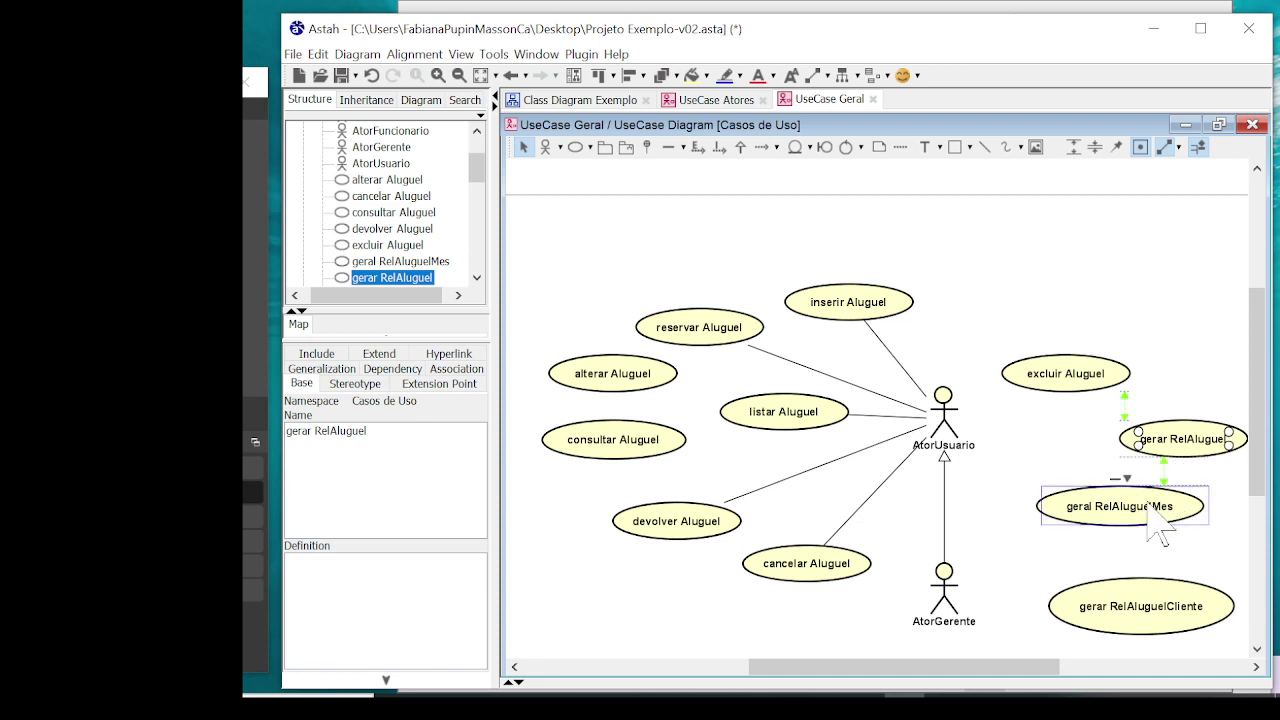
pyautogui.moveTo(1158, 530); pyautogui.dragTo(1160, 530)
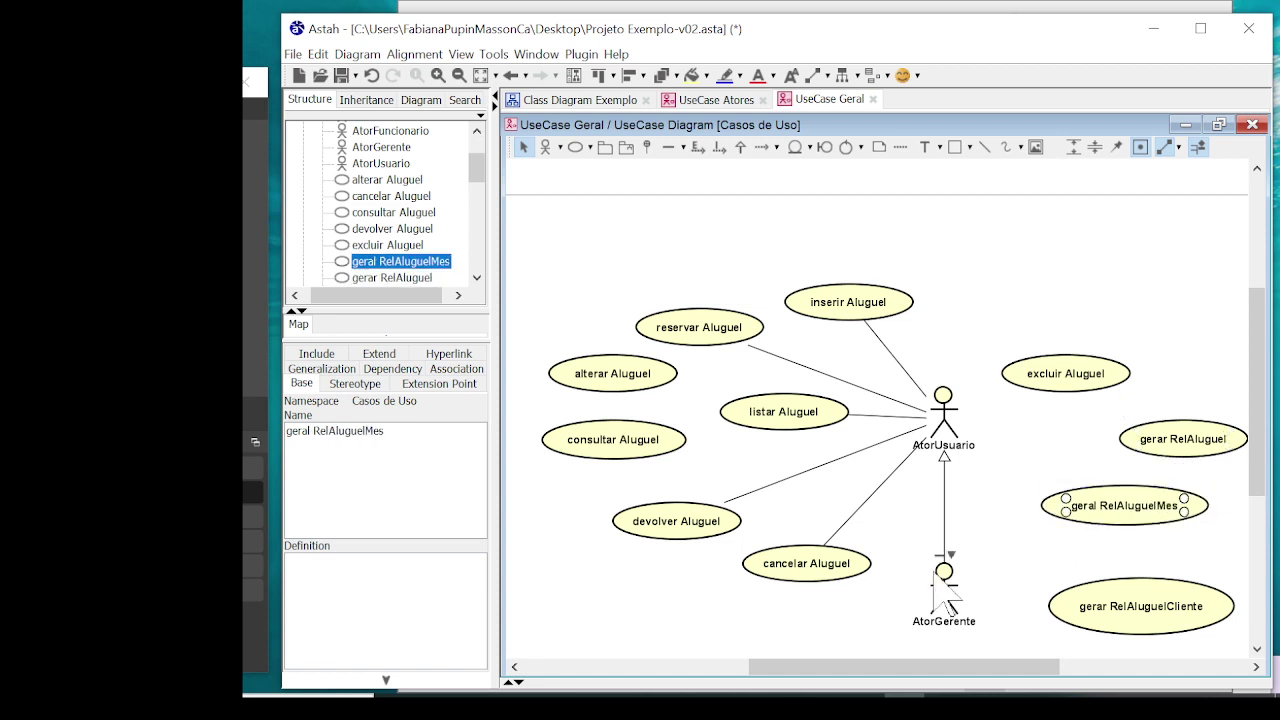
# Connect AtorGerente to excluir Aluguel and gerar RelAluguel with associations
pyautogui.click(669, 150)
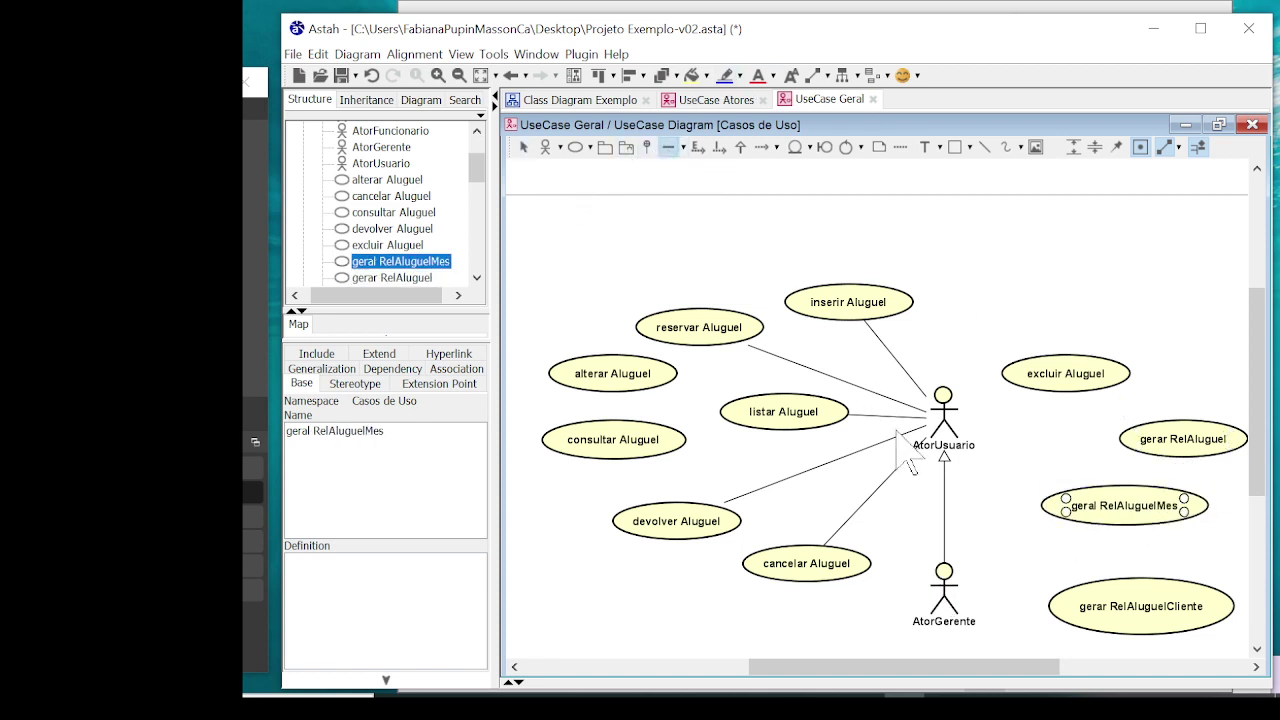
pyautogui.moveTo(968, 588); pyautogui.dragTo(1055, 391)
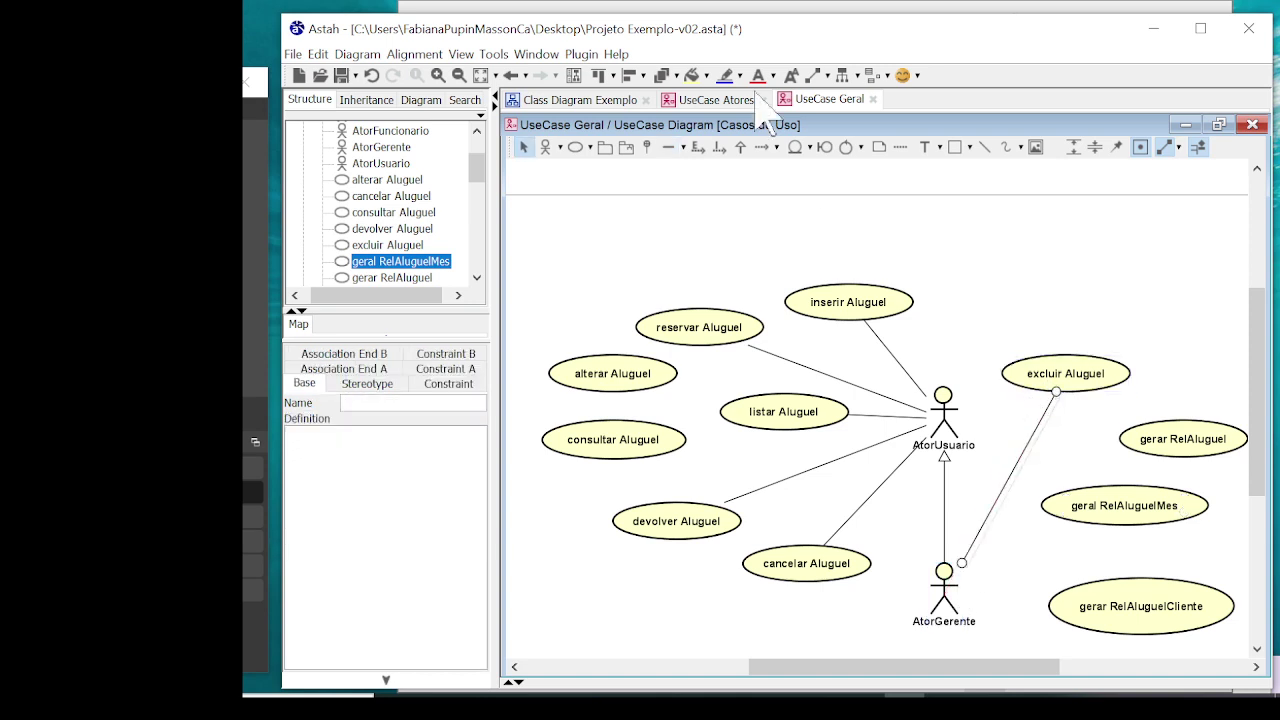
pyautogui.moveTo(944, 585); pyautogui.dragTo(1170, 438)
# Reposition geral RelAluguelMes and gerar RelAluguelCliente beside AtorGerente below gerar RelAluguel
pyautogui.moveTo(1172, 510); pyautogui.dragTo(1208, 527)
pyautogui.moveTo(1257, 330); pyautogui.dragTo(1258, 397)
pyautogui.moveTo(1155, 485); pyautogui.dragTo(1177, 487)
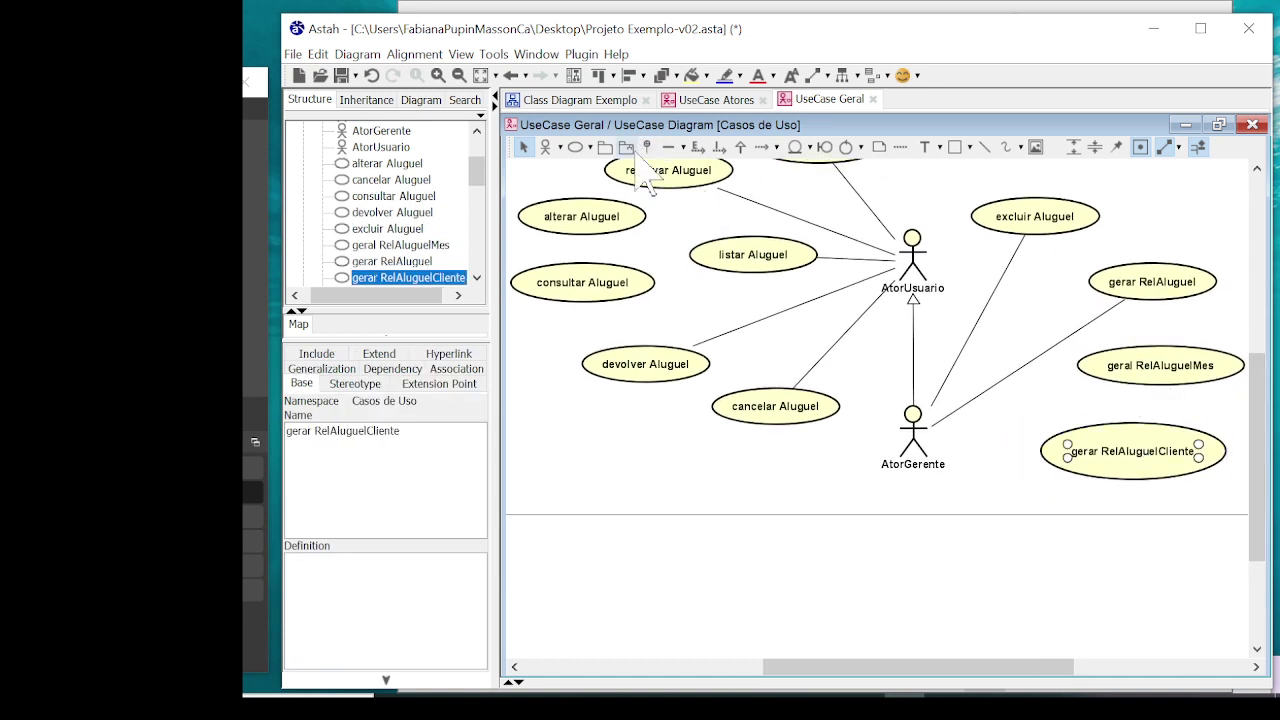
# Connect AtorGerente to geral RelAluguelMes and gerar RelAluguelCliente with associations
pyautogui.click(668, 147)
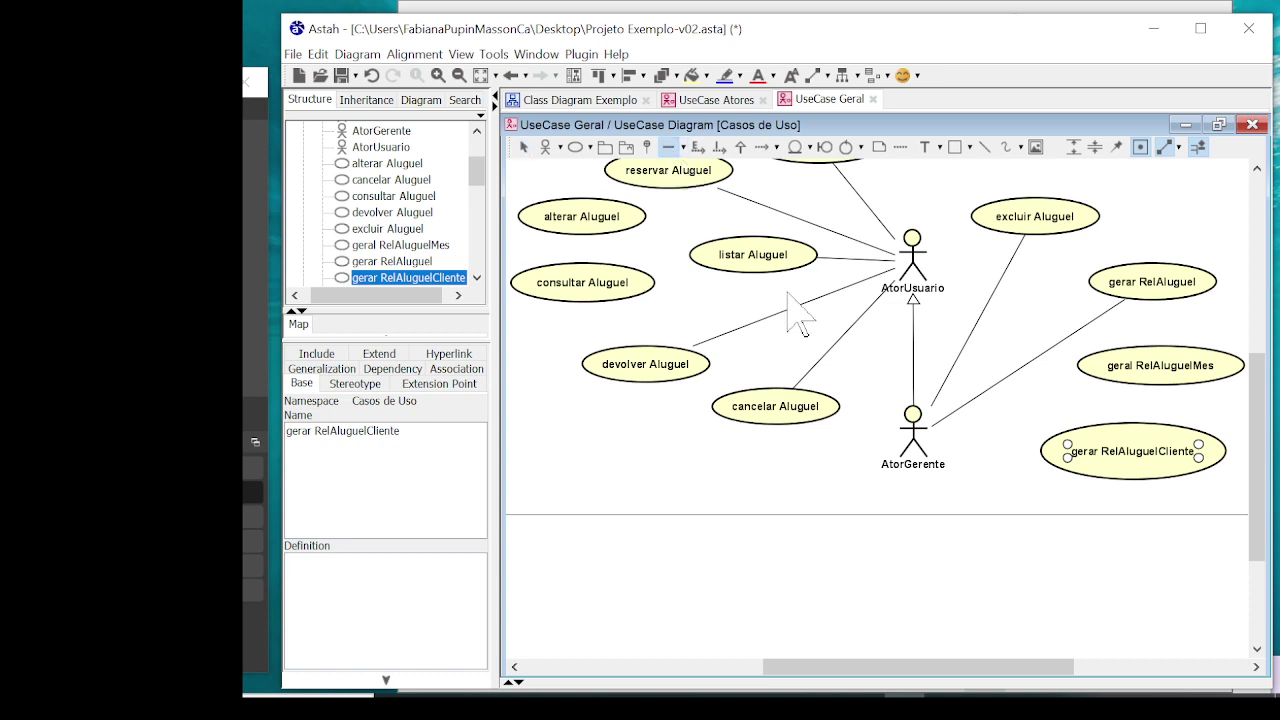
pyautogui.moveTo(915, 440); pyautogui.dragTo(1135, 405)
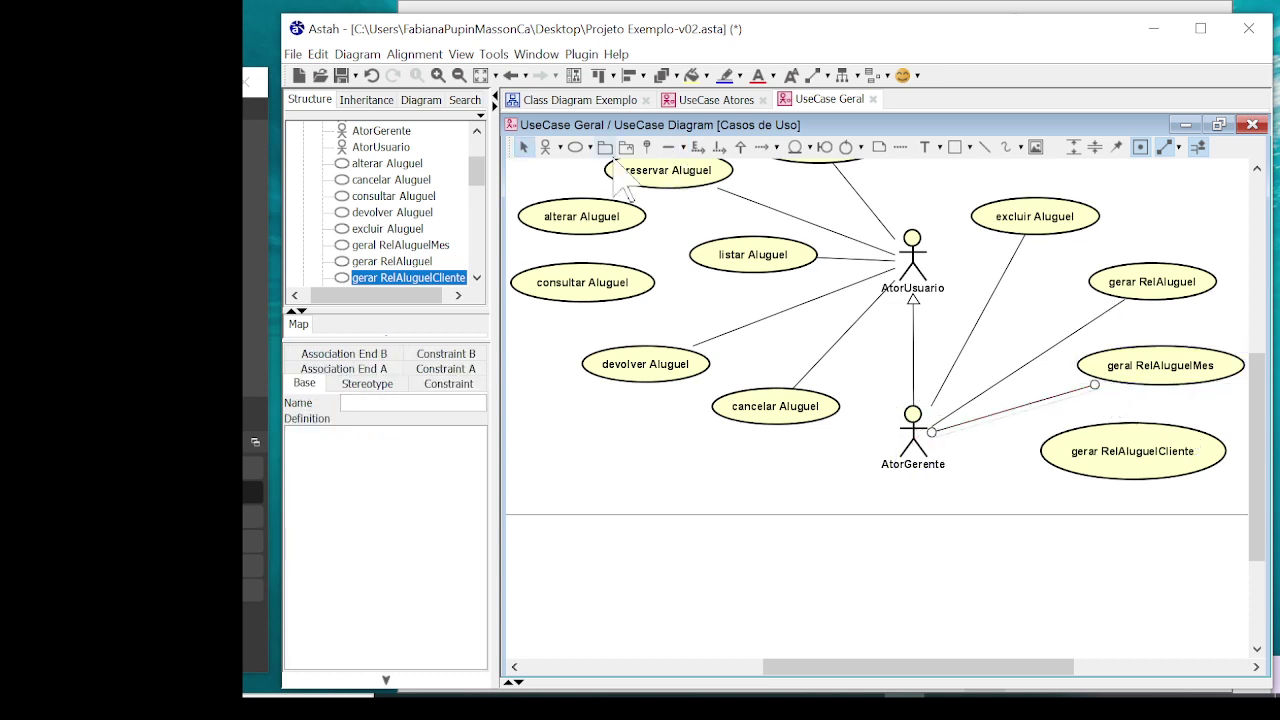
pyautogui.moveTo(918, 462); pyautogui.dragTo(1110, 488)
# Shift geral RelAluguelMes, gerar RelAluguel and excluir Aluguel slightly lower to even out the spacing around AtorGerente
pyautogui.moveTo(1178, 378); pyautogui.dragTo(1178, 389)
pyautogui.moveTo(1140, 312); pyautogui.dragTo(1138, 335)
pyautogui.moveTo(1035, 220); pyautogui.dragTo(1037, 258)
pyautogui.click(1030, 362)
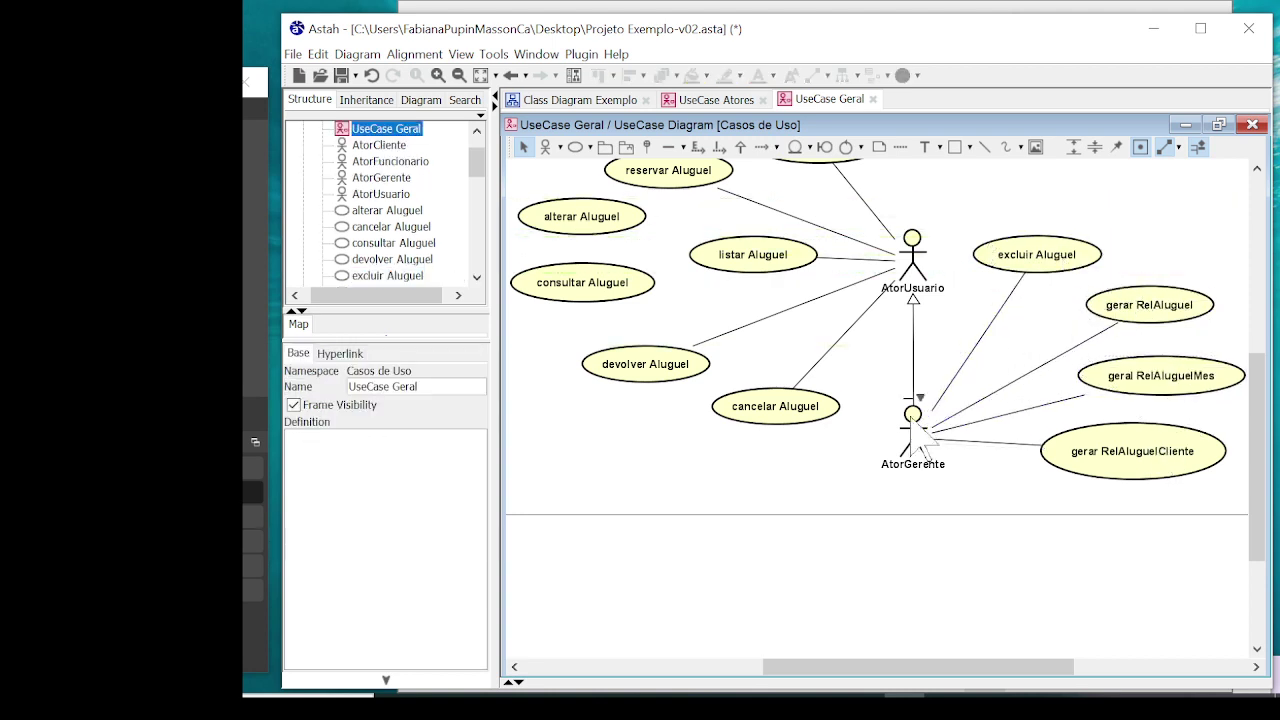
pyautogui.scroll(1, 1095, 265)
pyautogui.scroll(2, 1082, 256)
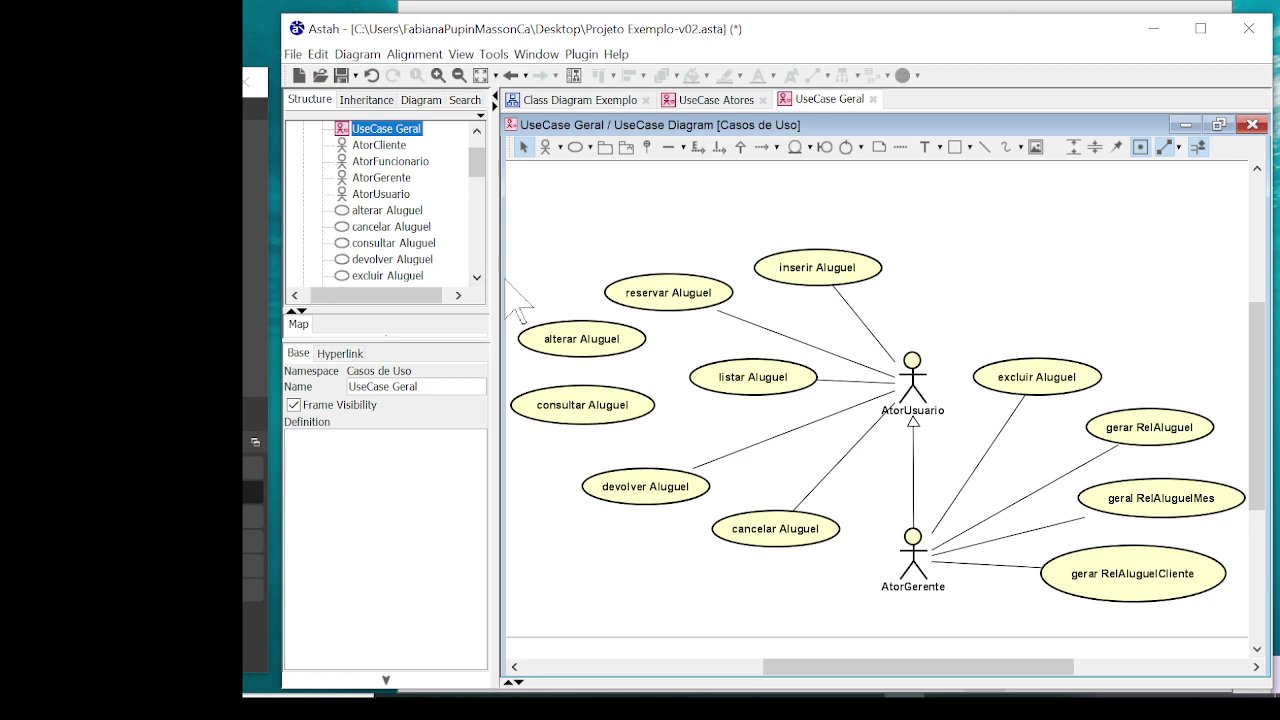
pyautogui.scroll(1, 515, 300)
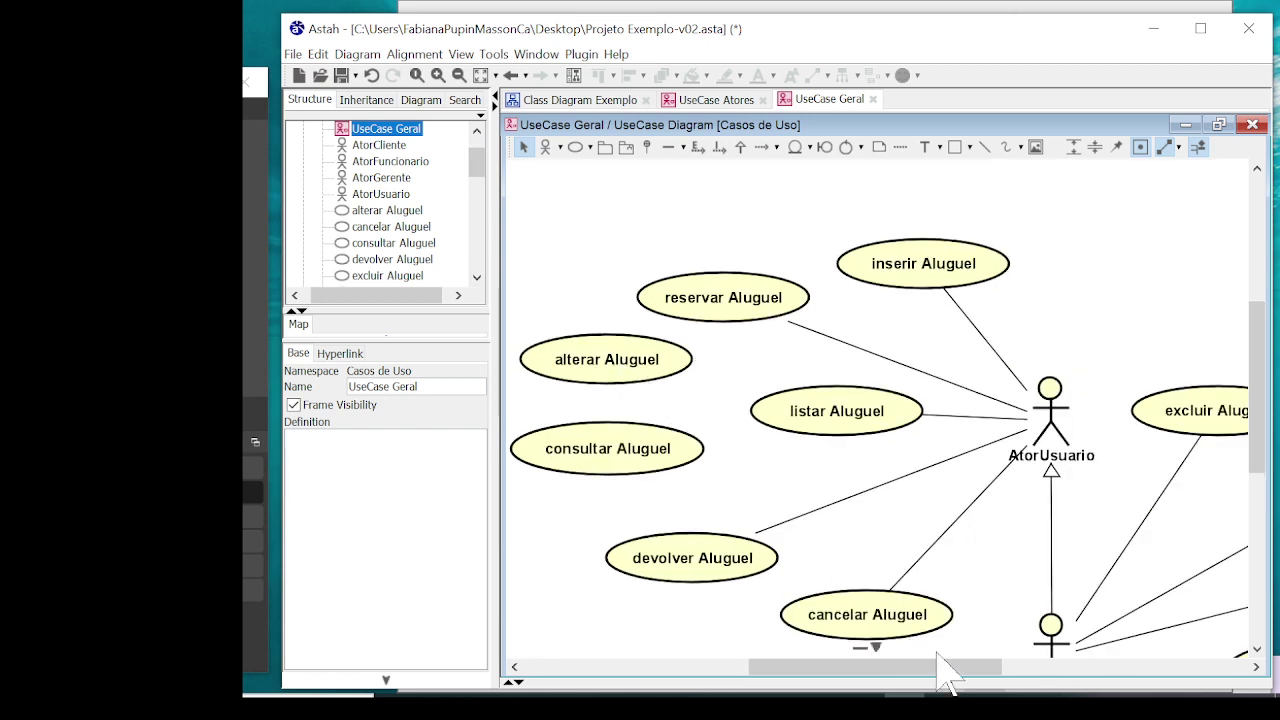
pyautogui.moveTo(943, 668)
pyautogui.mouseDown()
pyautogui.moveTo(950, 683)
pyautogui.moveTo(928, 683)
pyautogui.mouseUp()
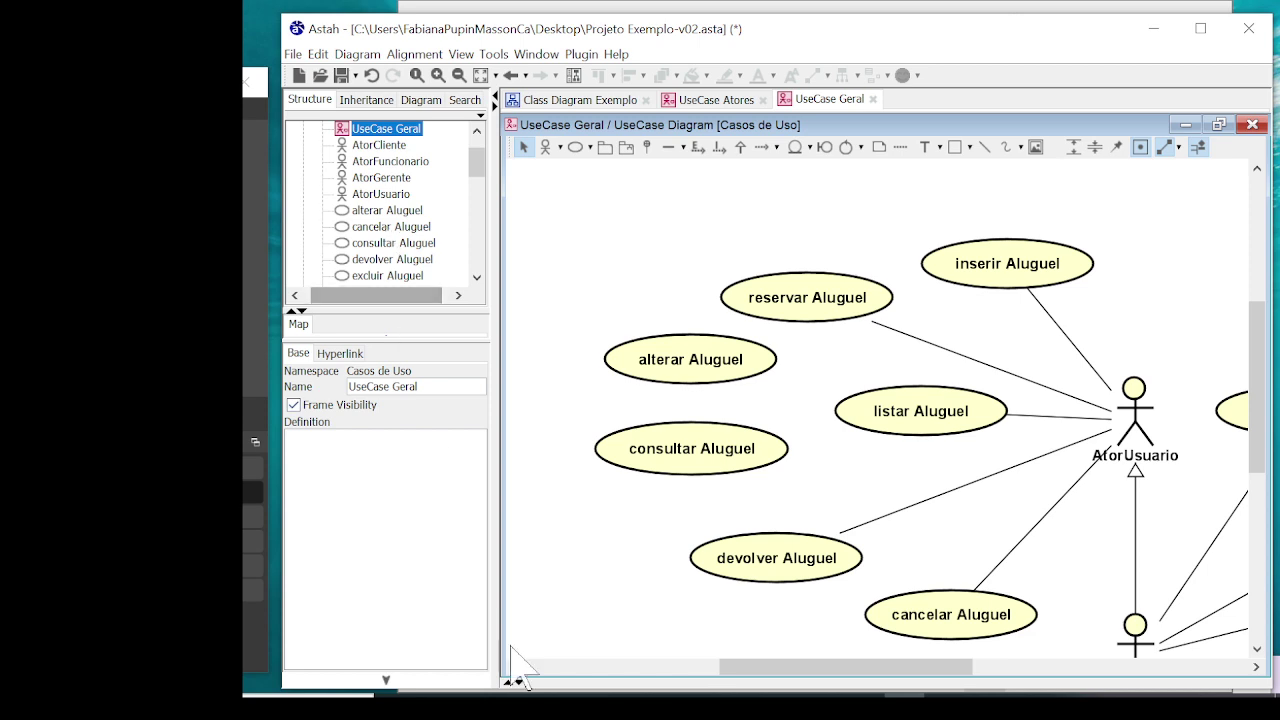
# Switch to File Explorer and open crud-com-bootstrap-1024x640 (1).png from the desktop folder Exercícios em Aula
pyautogui.press('super+e')
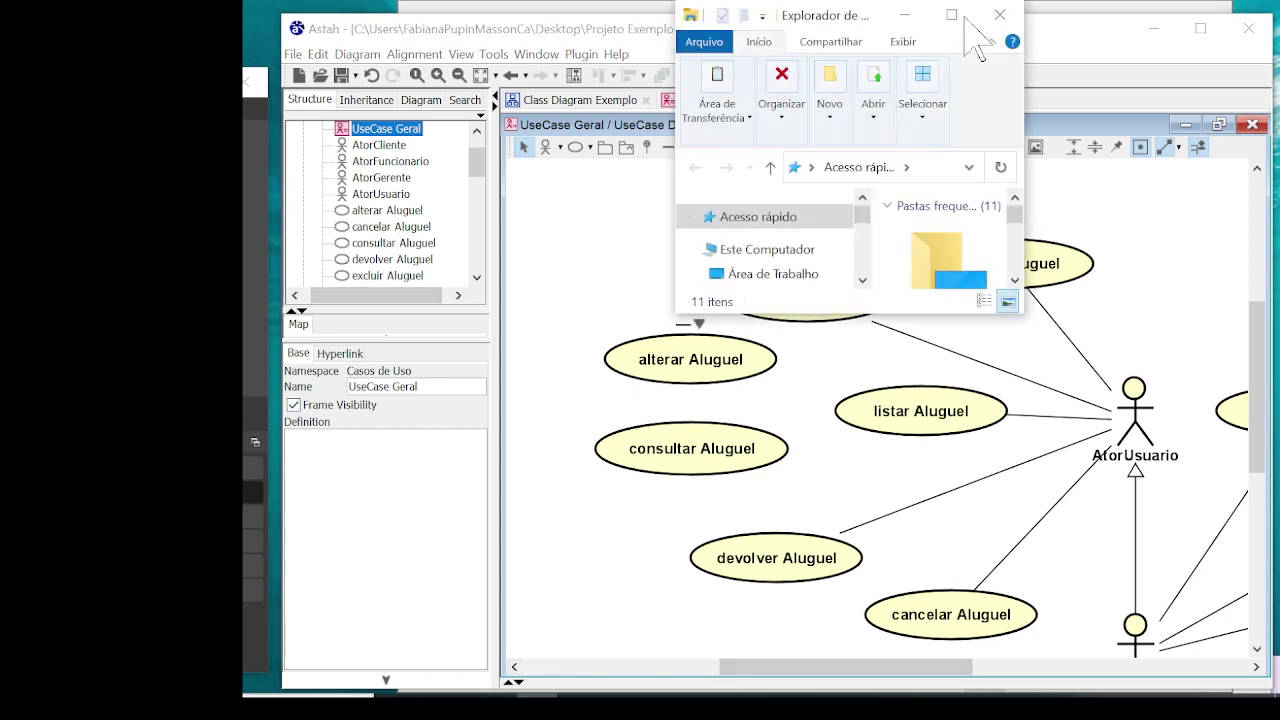
pyautogui.moveTo(1010, 308); pyautogui.dragTo(1160, 532)
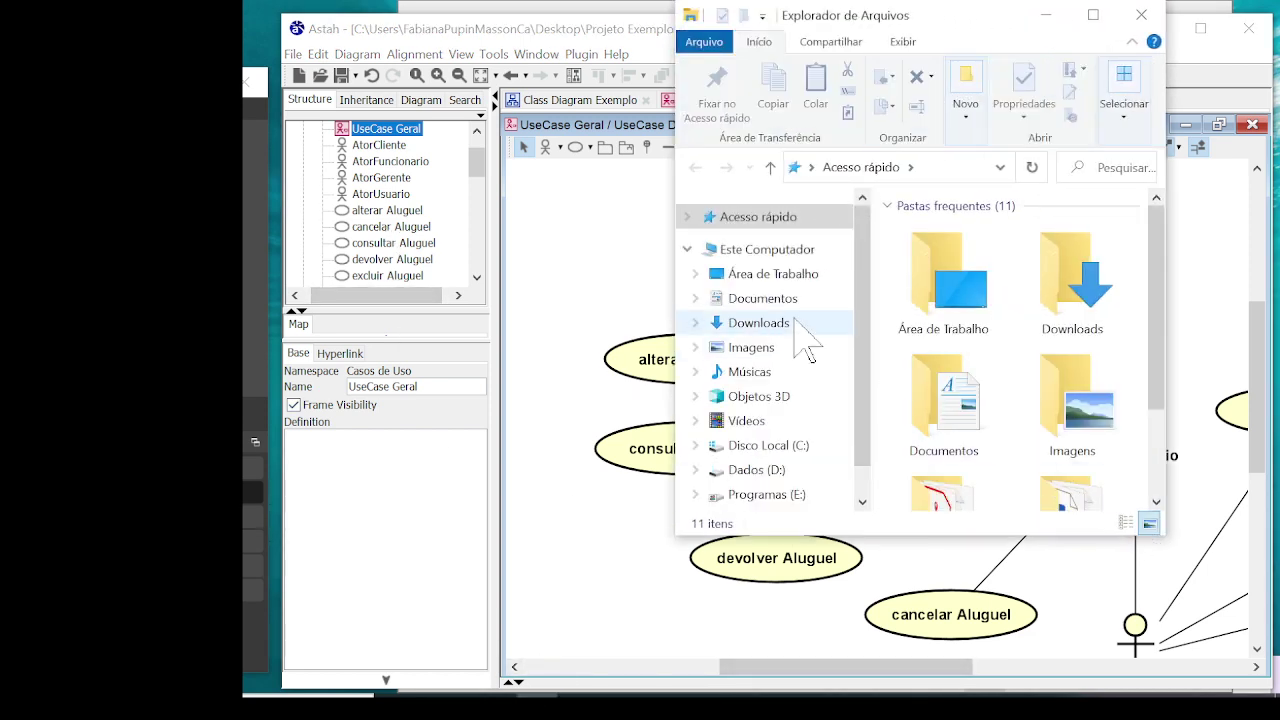
pyautogui.click(808, 280)
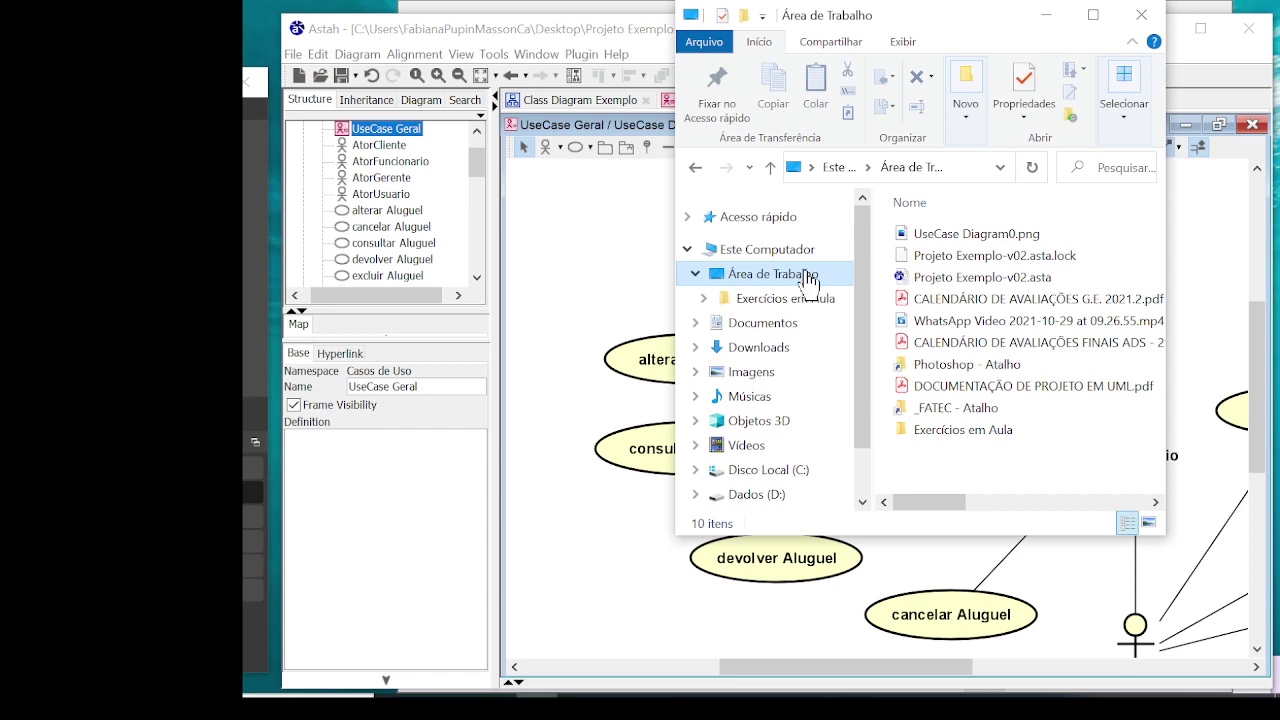
pyautogui.doubleClick(1010, 429)
pyautogui.scroll(-1, 1080, 310)
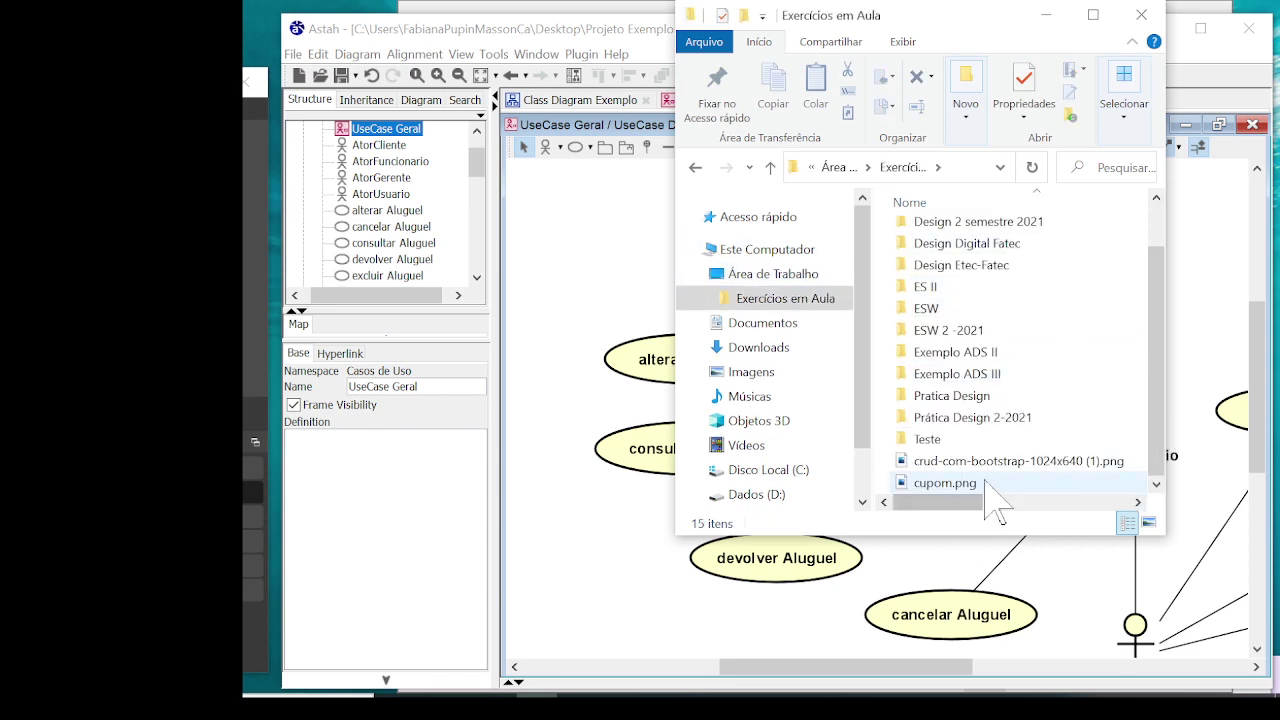
pyautogui.click(1018, 460)
pyautogui.doubleClick(1030, 462)
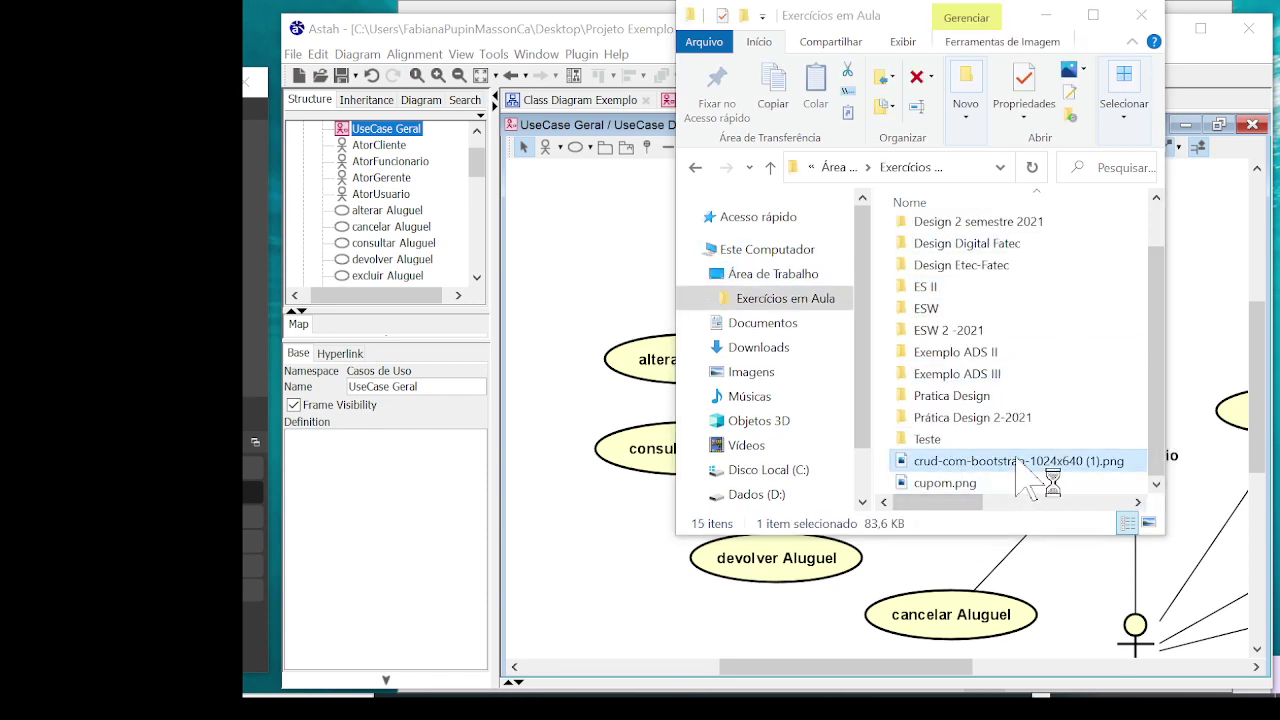
# Enlarge the image window and examine the item list with its search field and its Visualizar, Editar and Excluir actions
pyautogui.click(1208, 16)
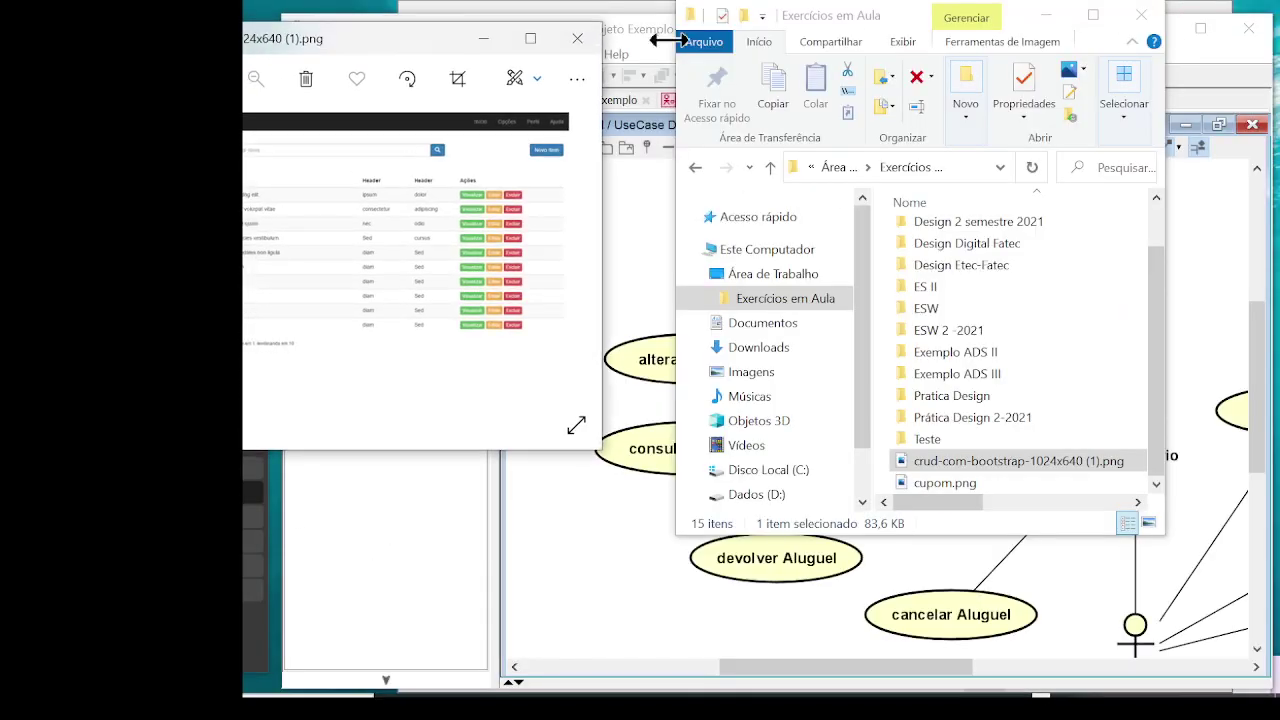
pyautogui.moveTo(490, 42); pyautogui.dragTo(765, 34)
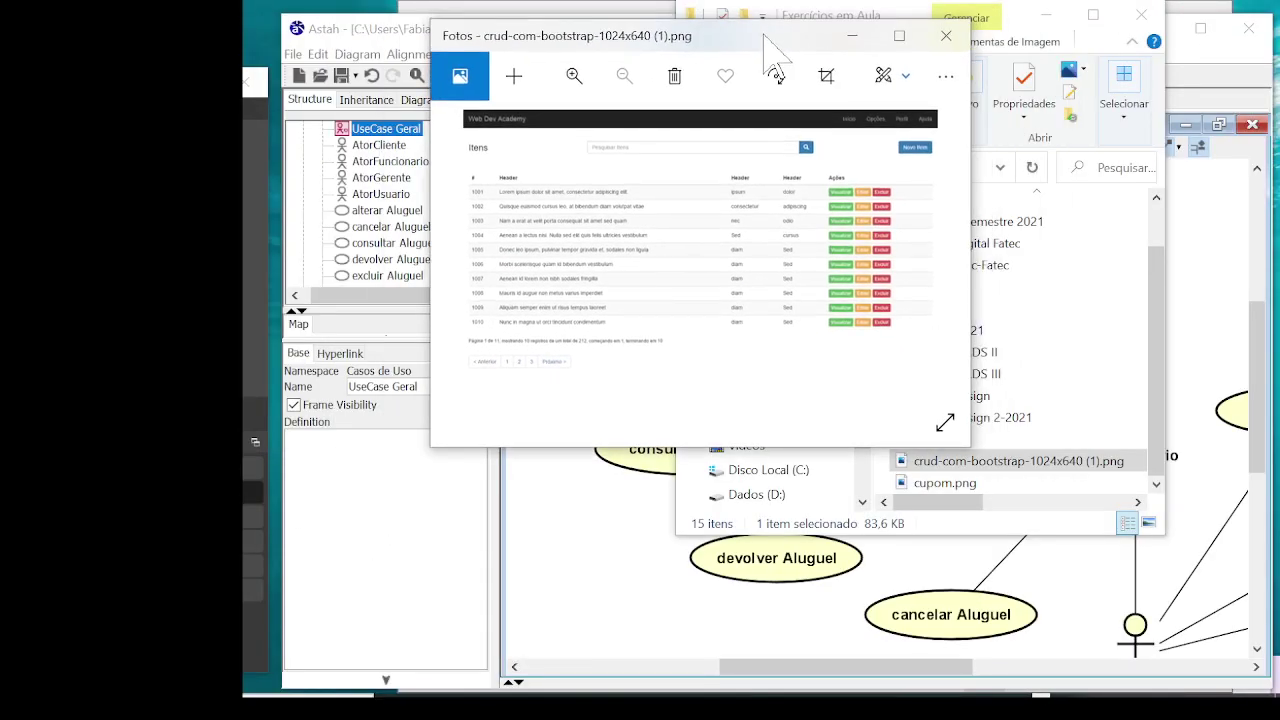
pyautogui.moveTo(976, 452); pyautogui.dragTo(1256, 698)
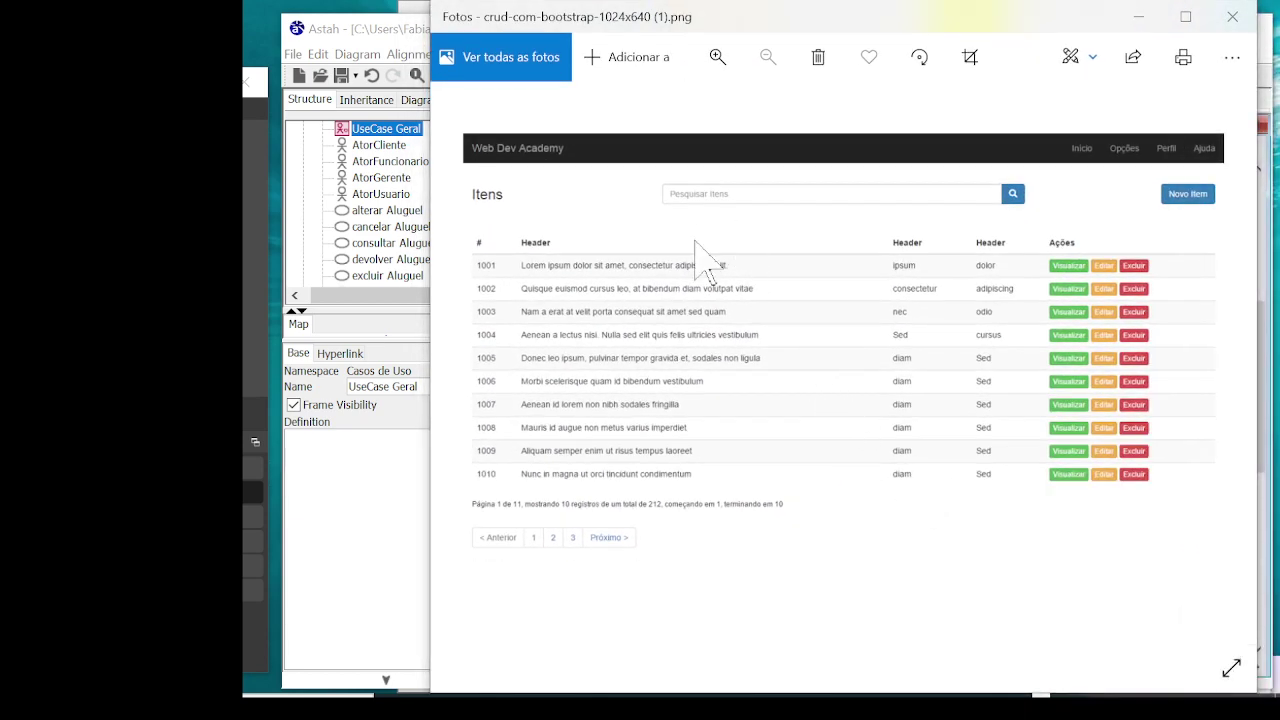
pyautogui.scroll(2, 705, 265)
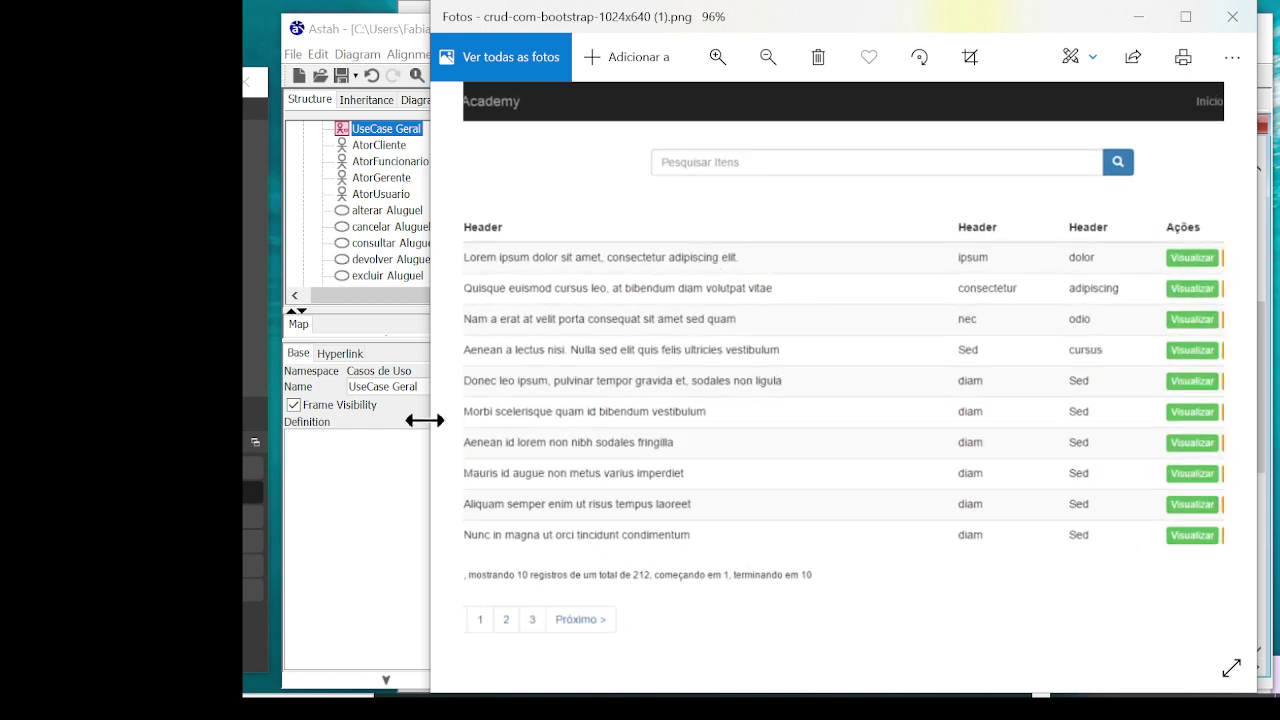
pyautogui.moveTo(426, 418); pyautogui.dragTo(375, 418)
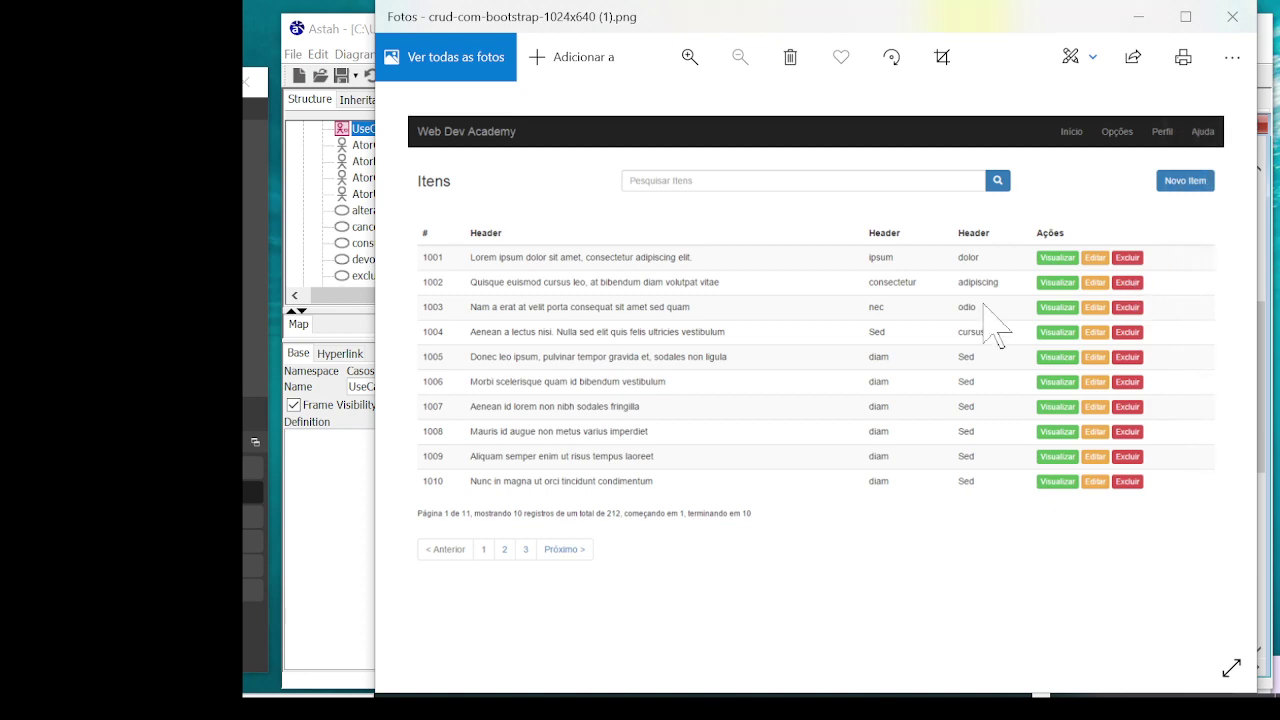
pyautogui.scroll(3, 1143, 271)
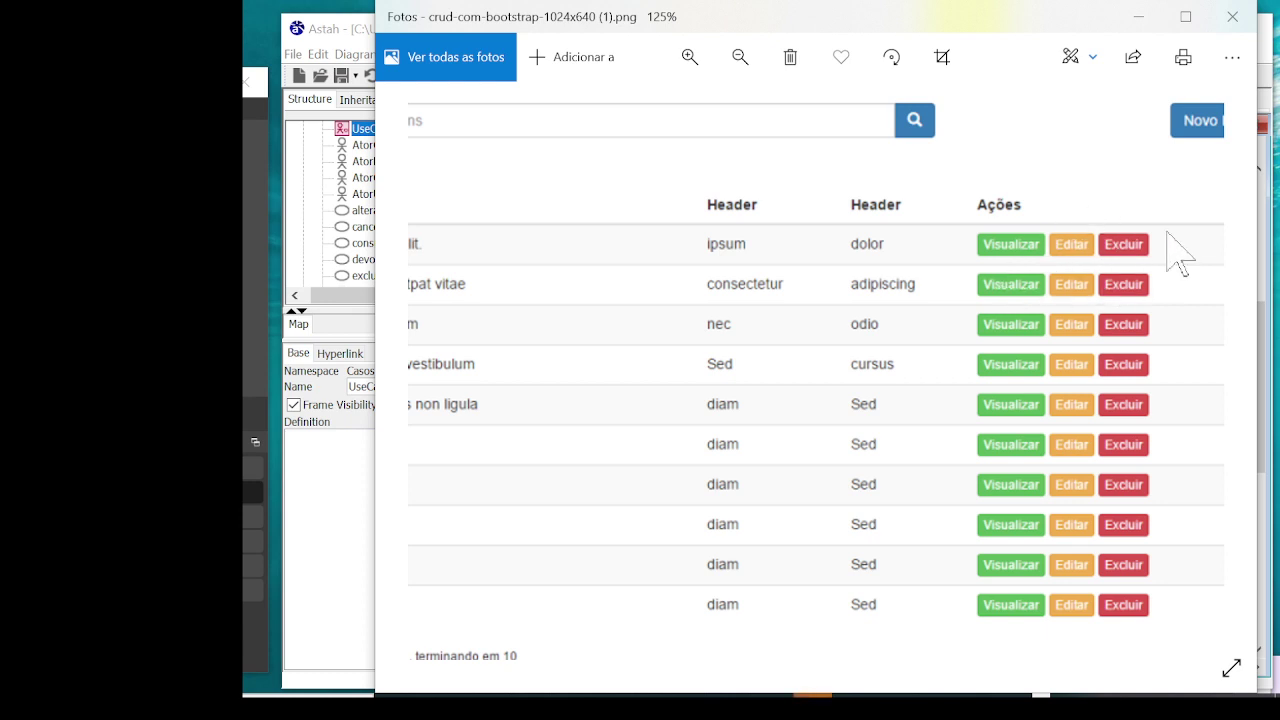
pyautogui.scroll(-3, 1062, 300)
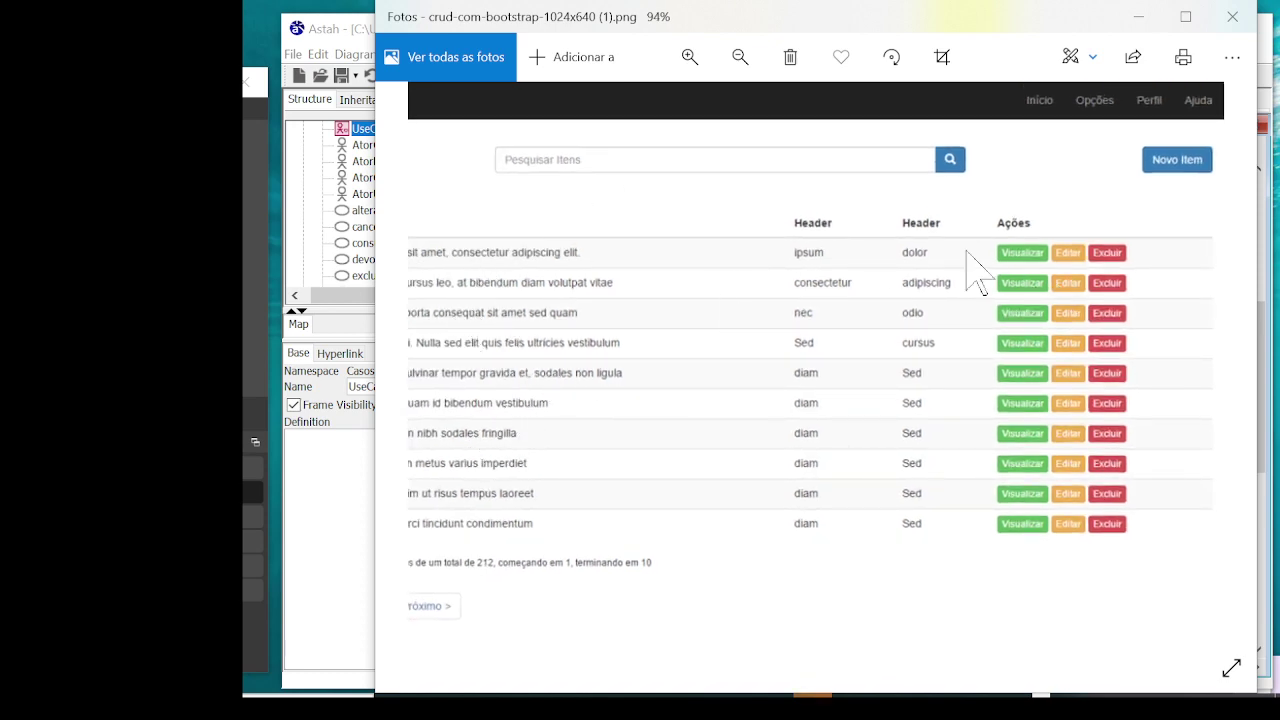
pyautogui.scroll(-2, 663, 394)
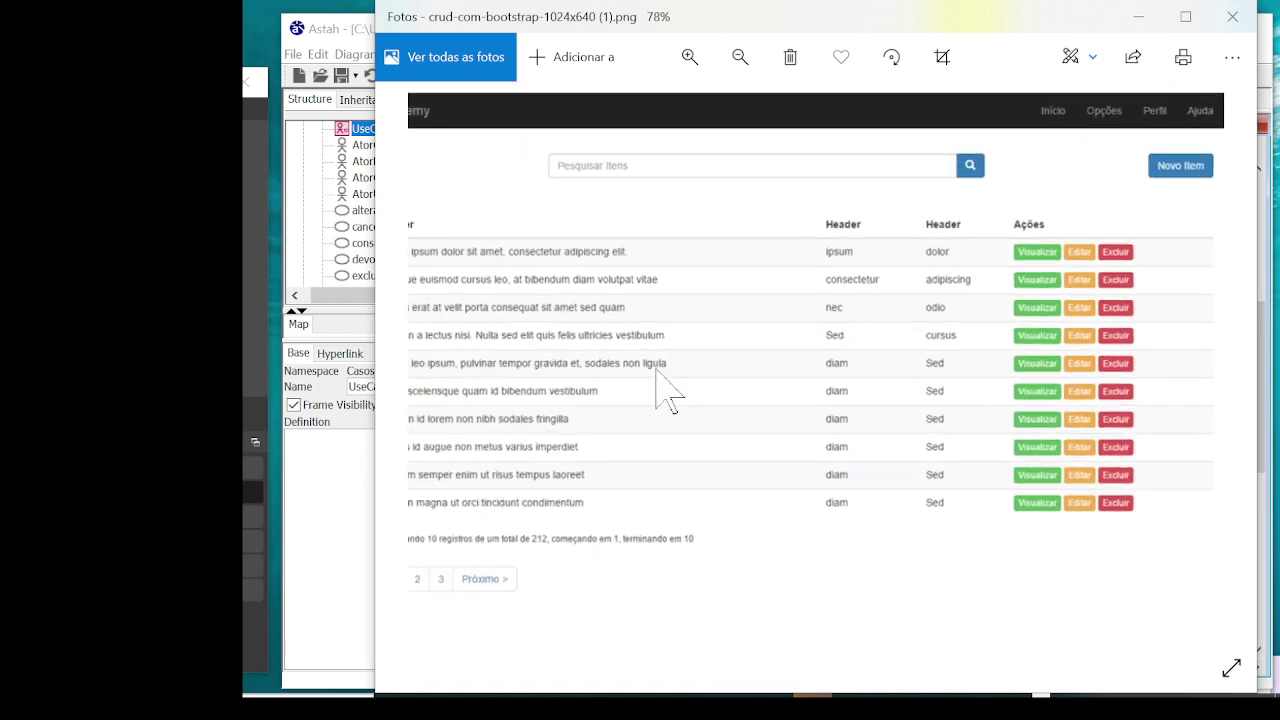
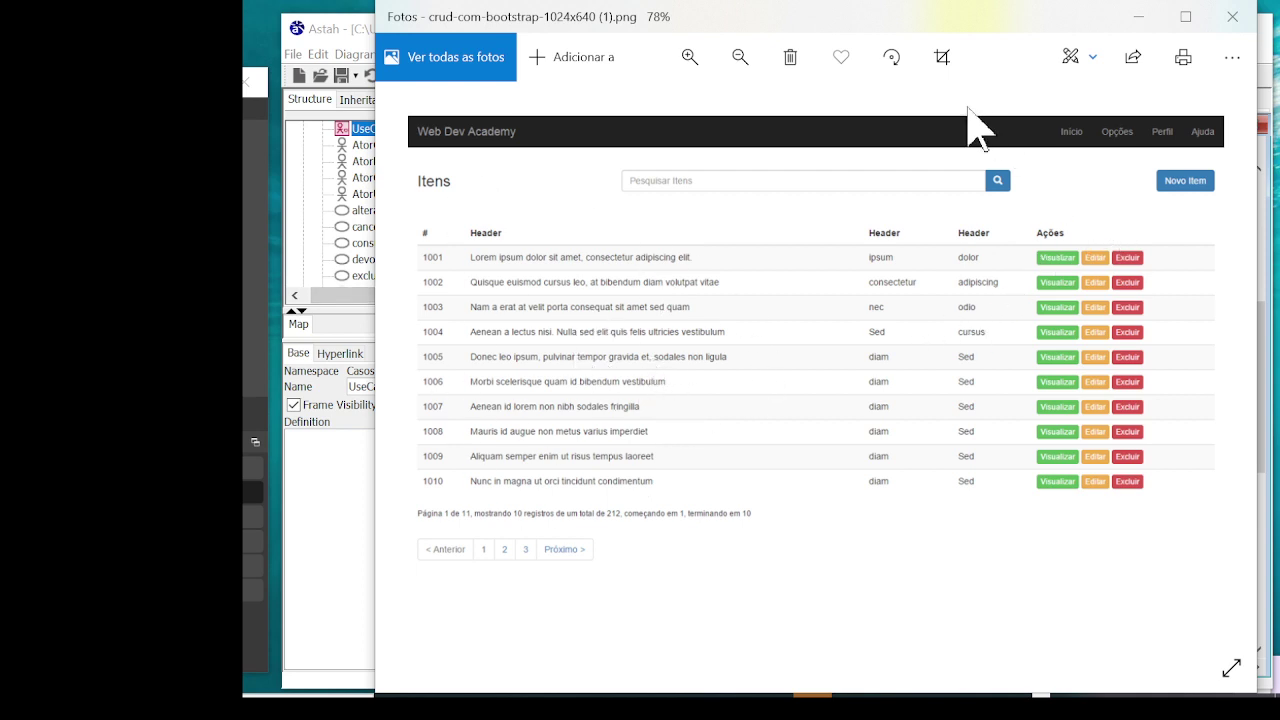
# Draw a freehand circle around the Visualizar, Editar and Excluir buttons in the first rows of the Ações column
pyautogui.click(1093, 70)
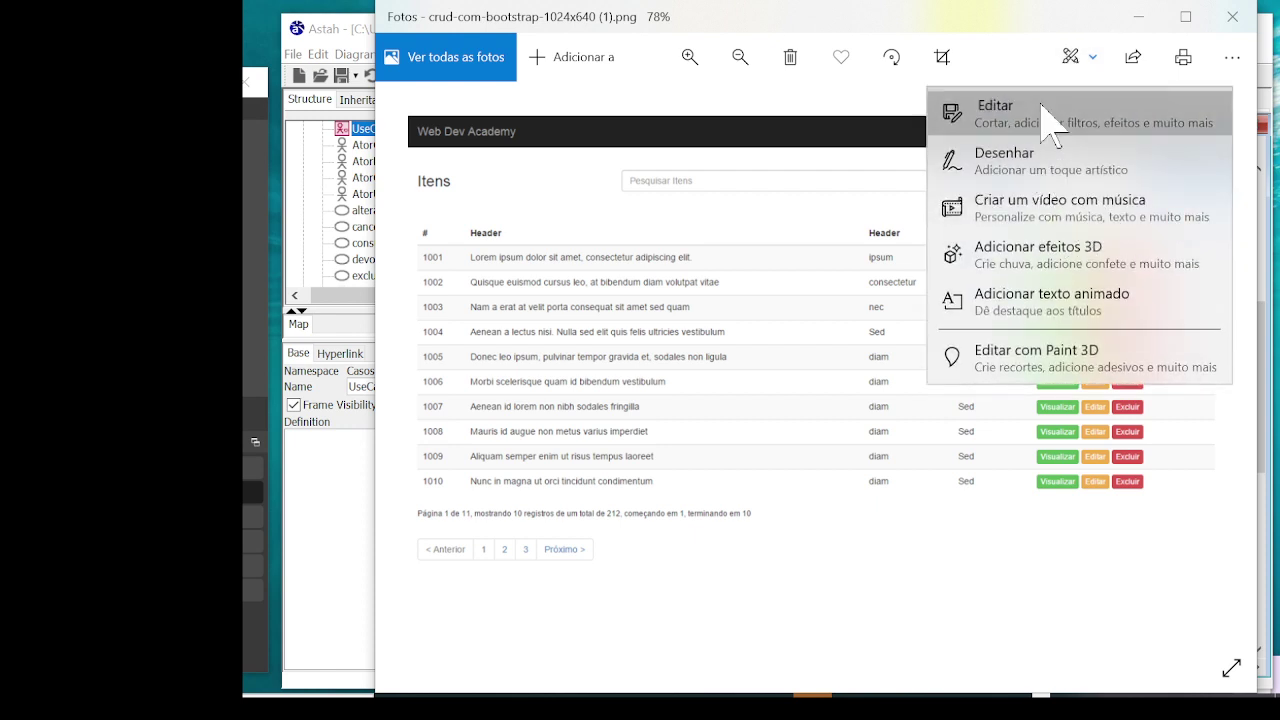
pyautogui.click(1110, 178)
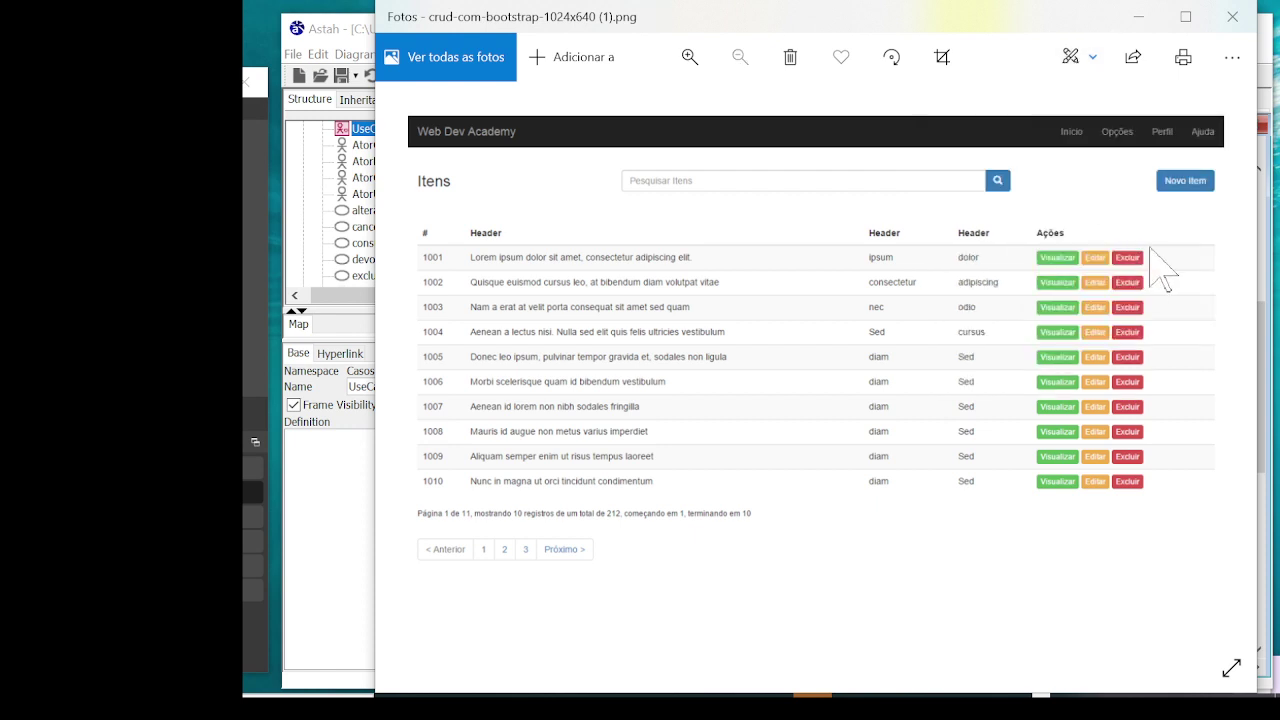
pyautogui.moveTo(1167, 220)
pyautogui.mouseDown()
pyautogui.moveTo(1101, 200)
pyautogui.moveTo(1066, 340)
pyautogui.moveTo(1172, 212)
pyautogui.mouseUp()
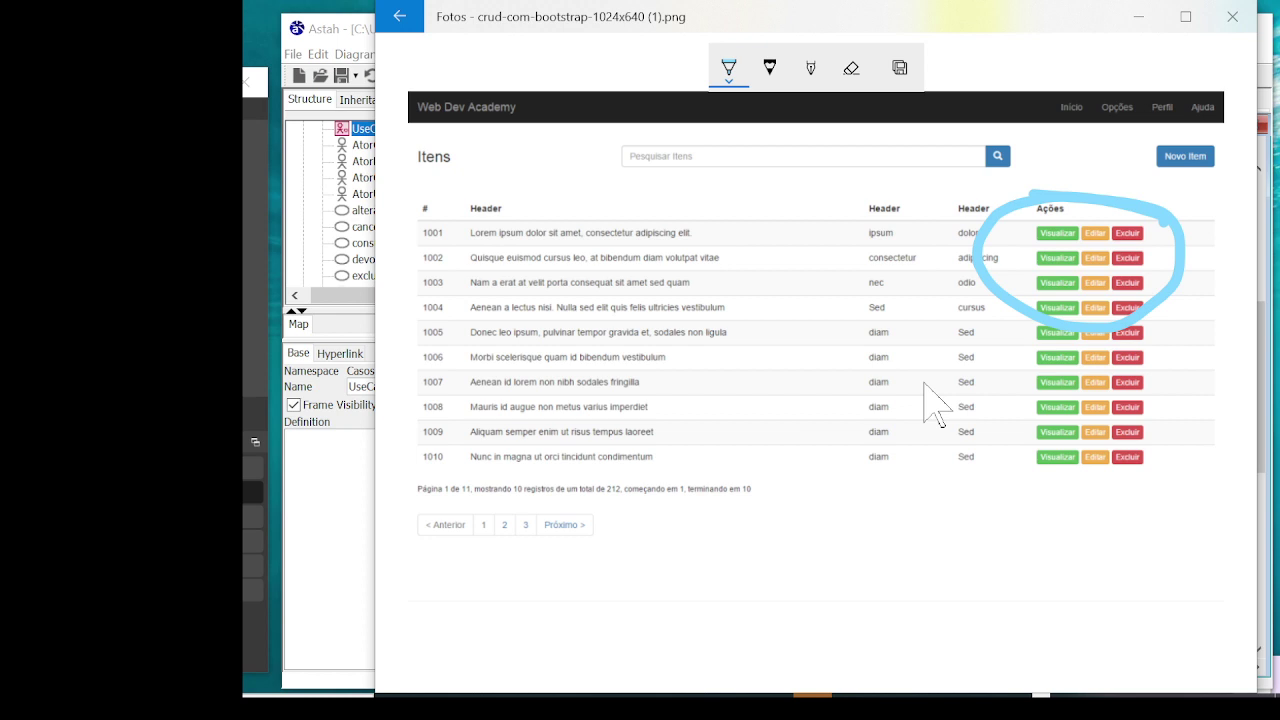
# Switch between the Astah use case diagram and the annotated image to compare the list actions with the use cases
pyautogui.click(352, 525)
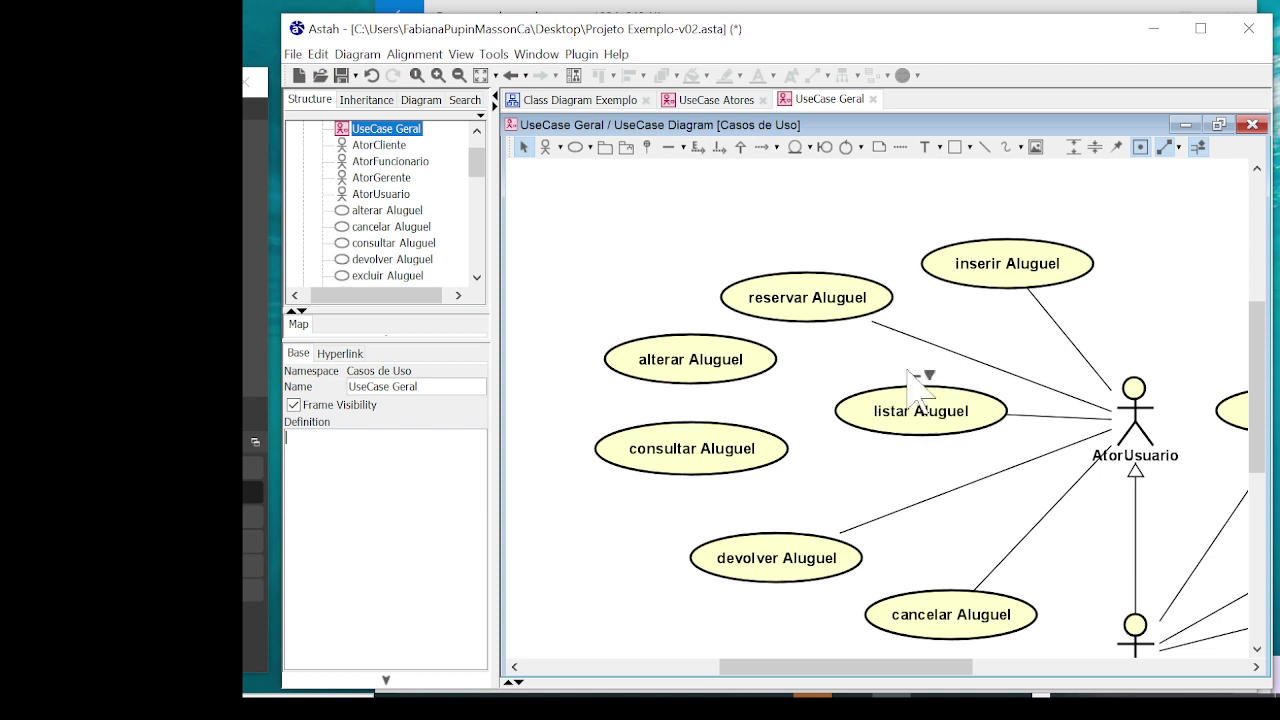
pyautogui.click(1012, 6)
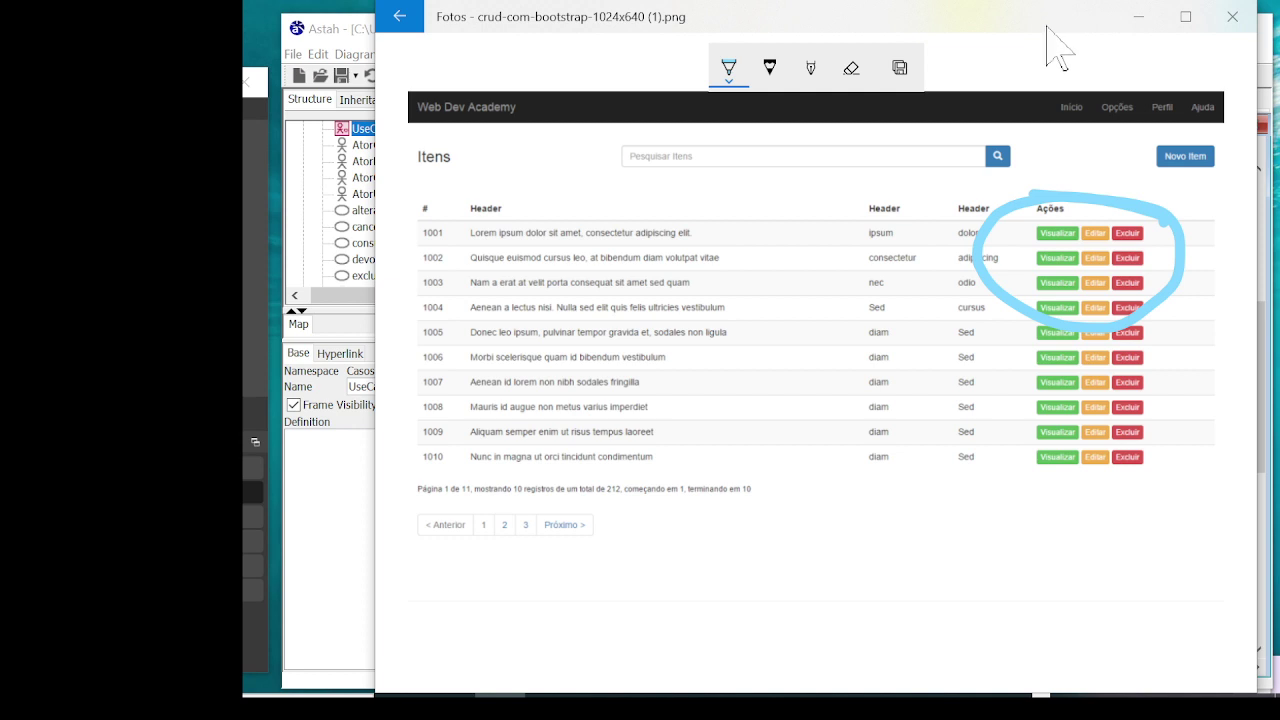
pyautogui.click(346, 508)
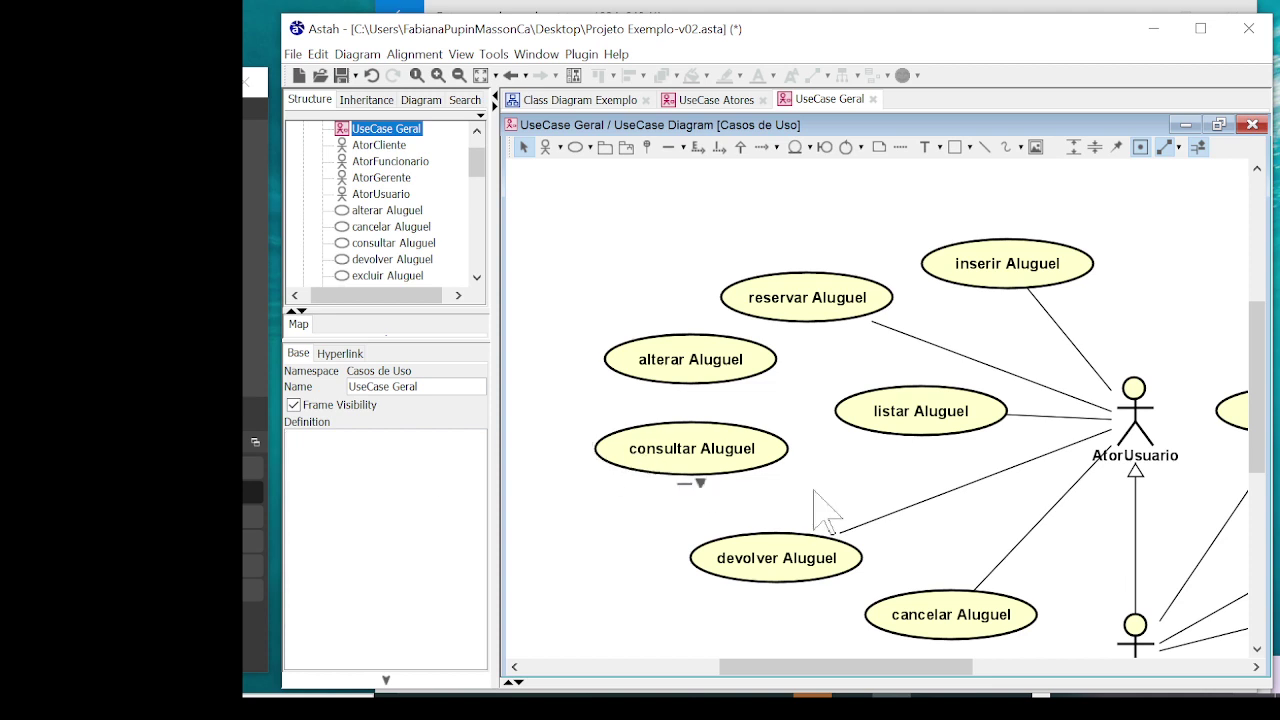
# Move listar Aluguel slightly lower, add an extend relationship from alterar Aluguel to it, and shift alterar Aluguel away from it
pyautogui.moveTo(896, 434); pyautogui.dragTo(918, 455)
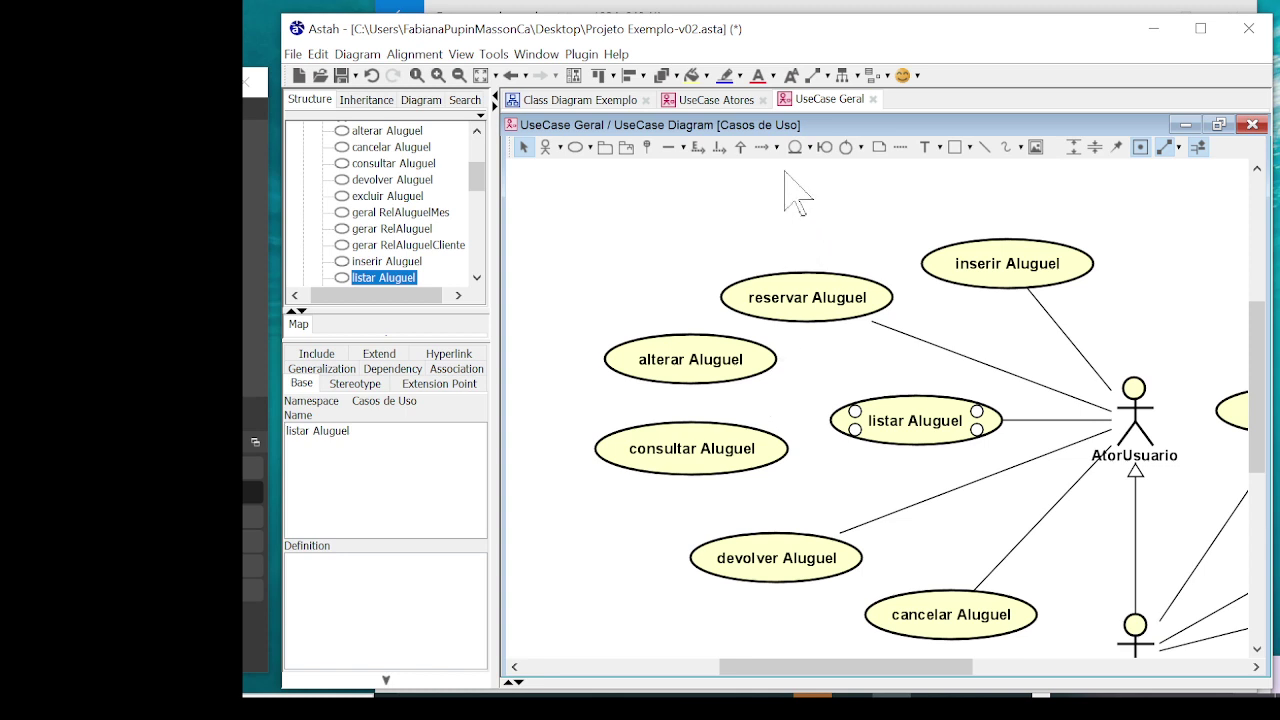
pyautogui.click(697, 150)
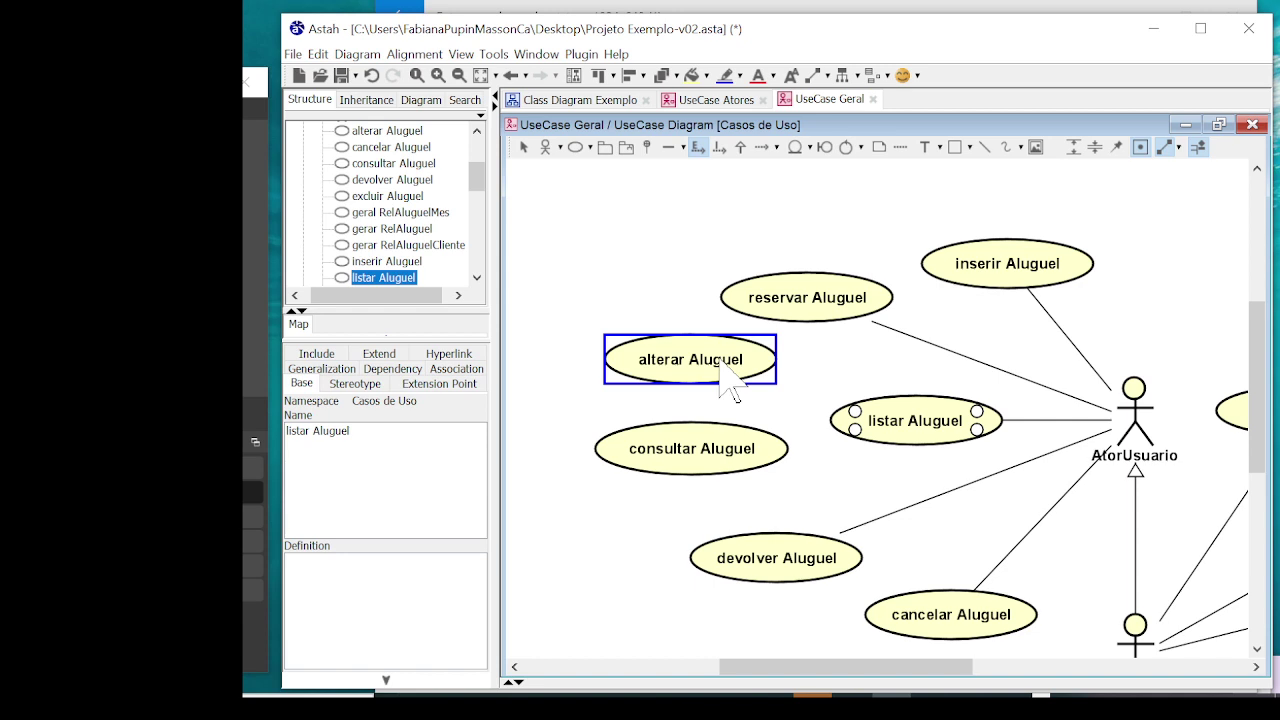
pyautogui.moveTo(720, 363); pyautogui.dragTo(913, 426)
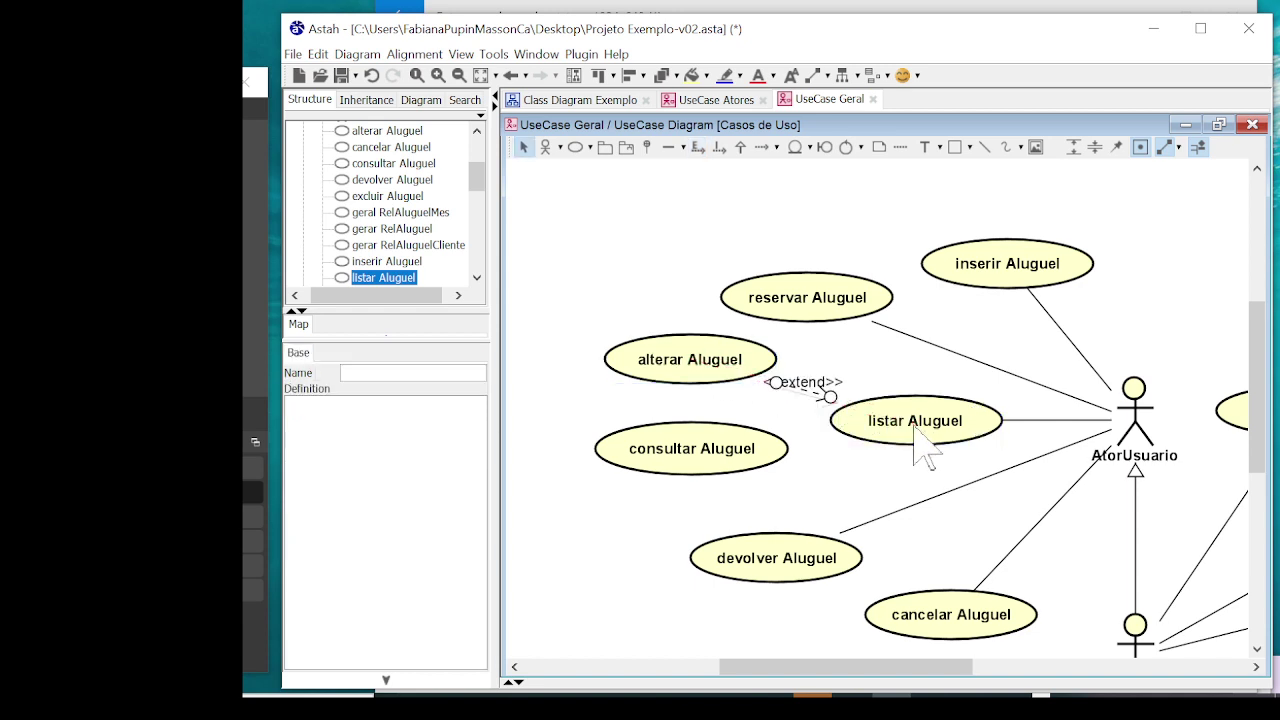
pyautogui.click(812, 420)
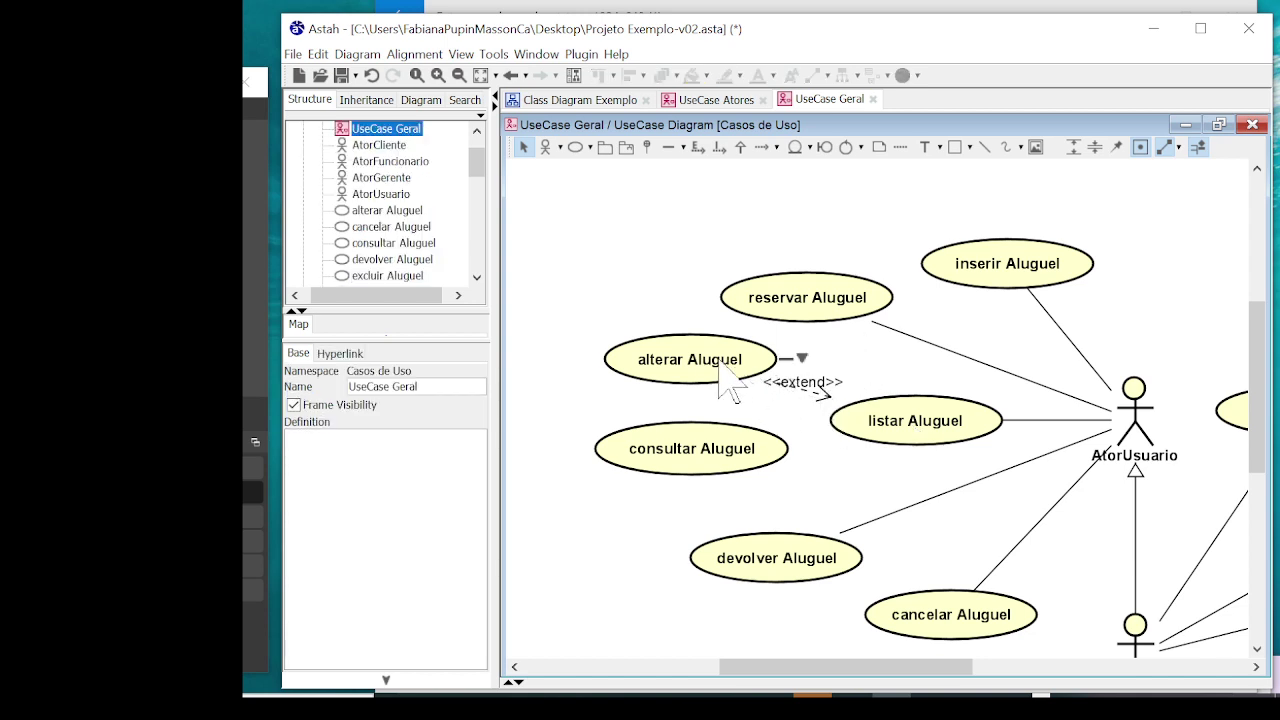
pyautogui.moveTo(722, 362); pyautogui.dragTo(692, 353)
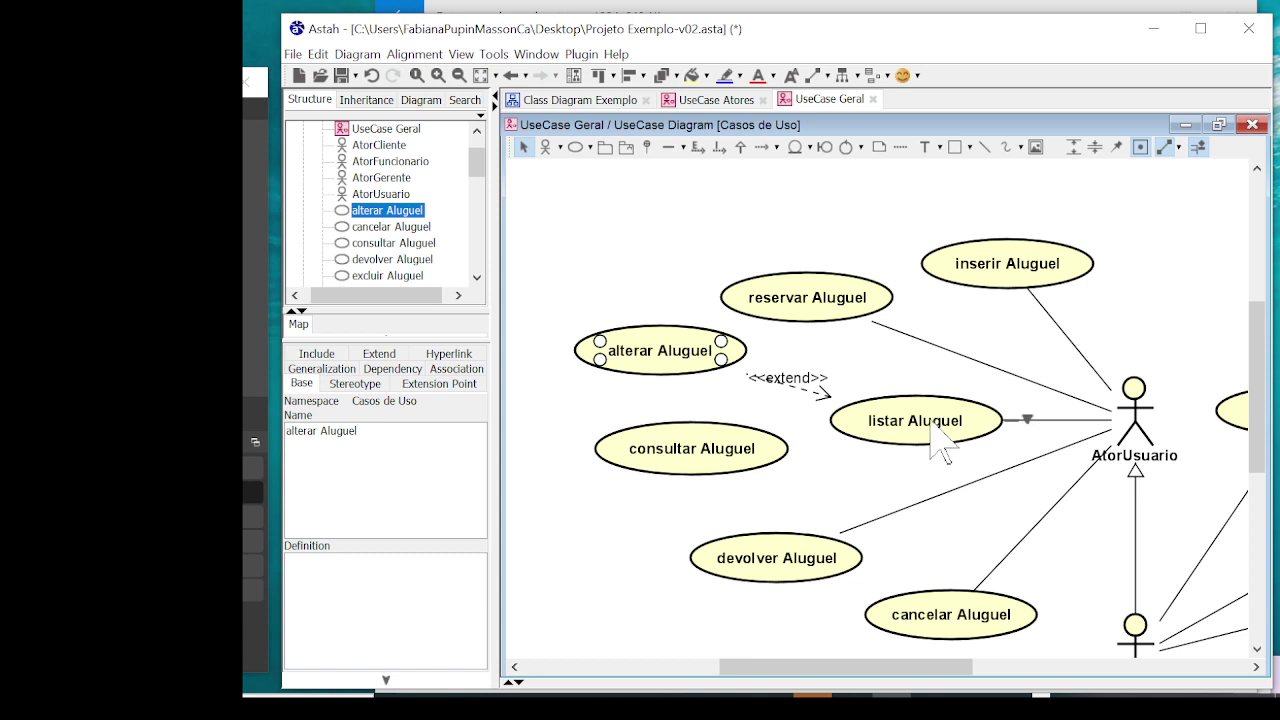
# Add an extend relationship from consultar Aluguel to listar Aluguel and move consultar Aluguel farther away from it
pyautogui.click(698, 148)
pyautogui.click(738, 440)
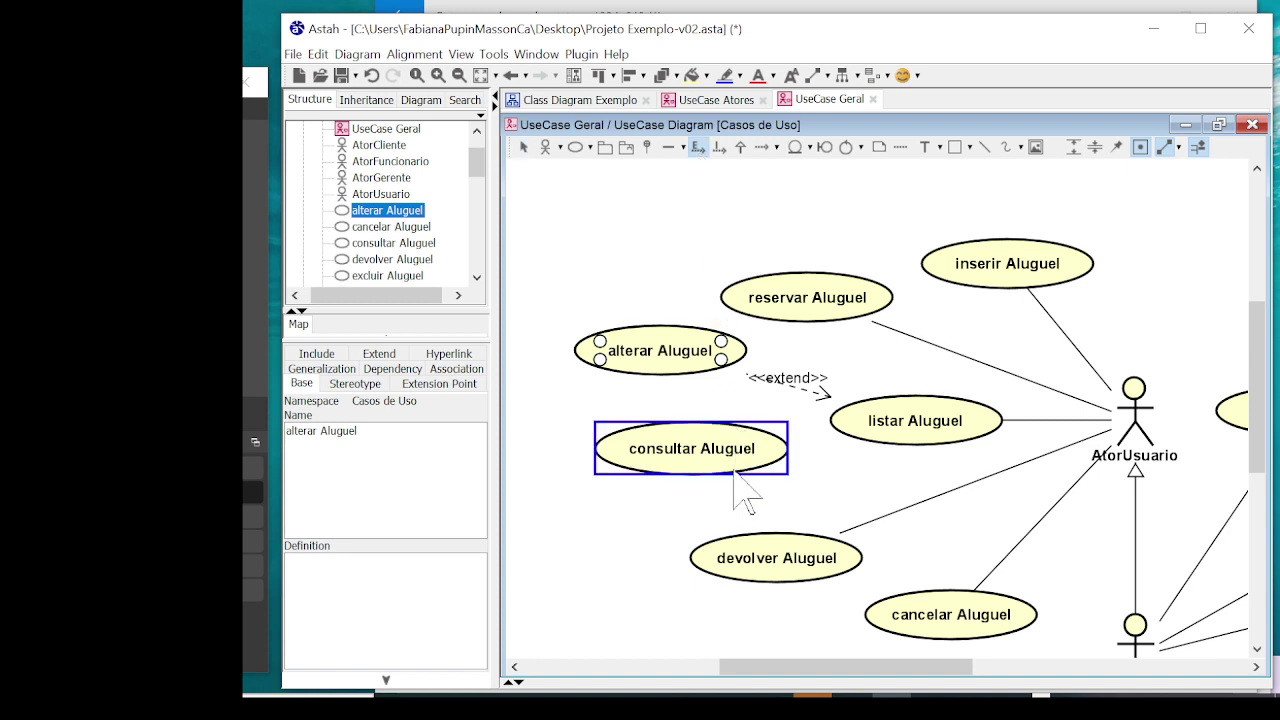
pyautogui.click(898, 430)
pyautogui.moveTo(708, 476); pyautogui.dragTo(641, 481)
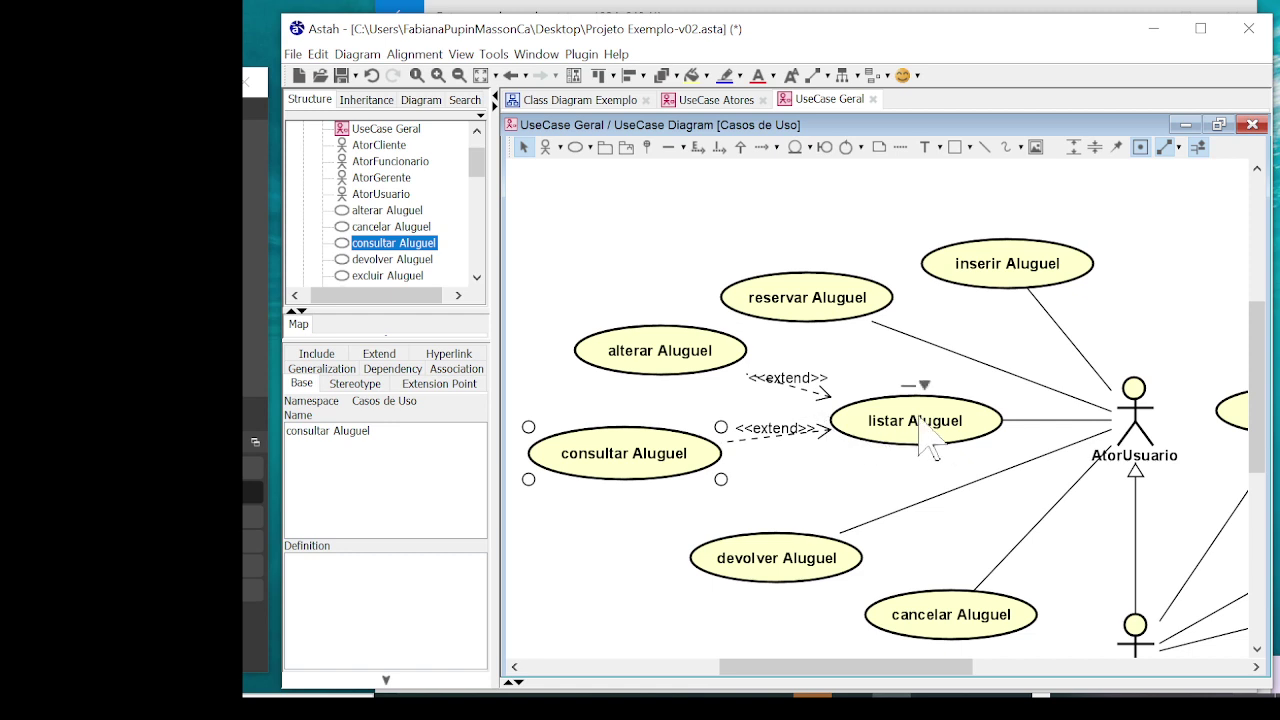
# Move the excluir Aluguel use case up so it sits above and to the right of AtorUsuario
pyautogui.moveTo(903, 667); pyautogui.dragTo(988, 667)
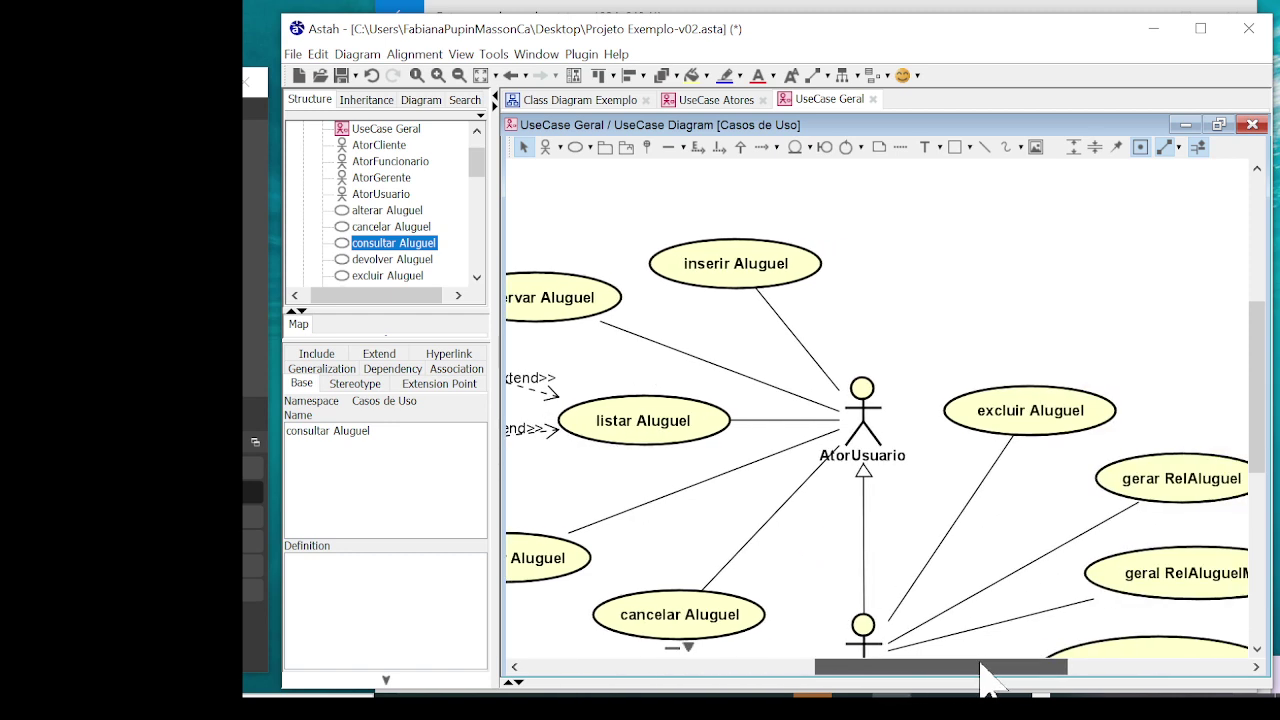
pyautogui.moveTo(992, 430); pyautogui.dragTo(992, 357)
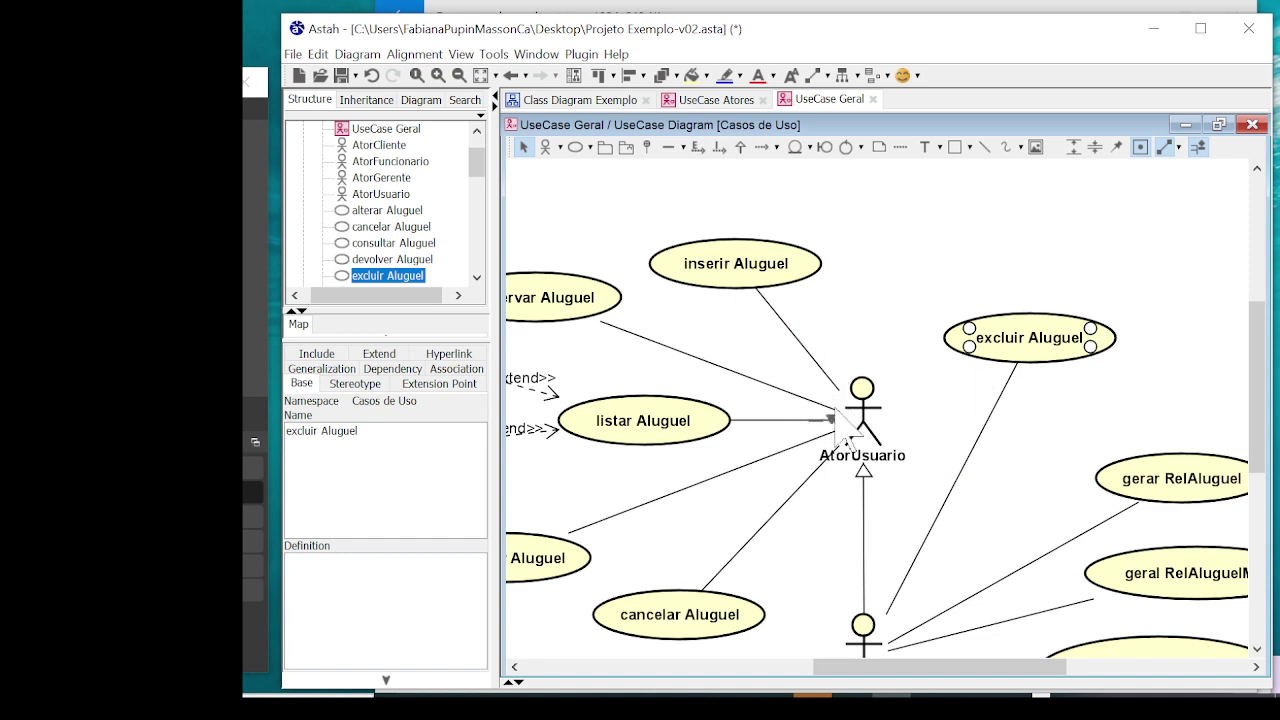
pyautogui.hscroll(-3, 915, 667)
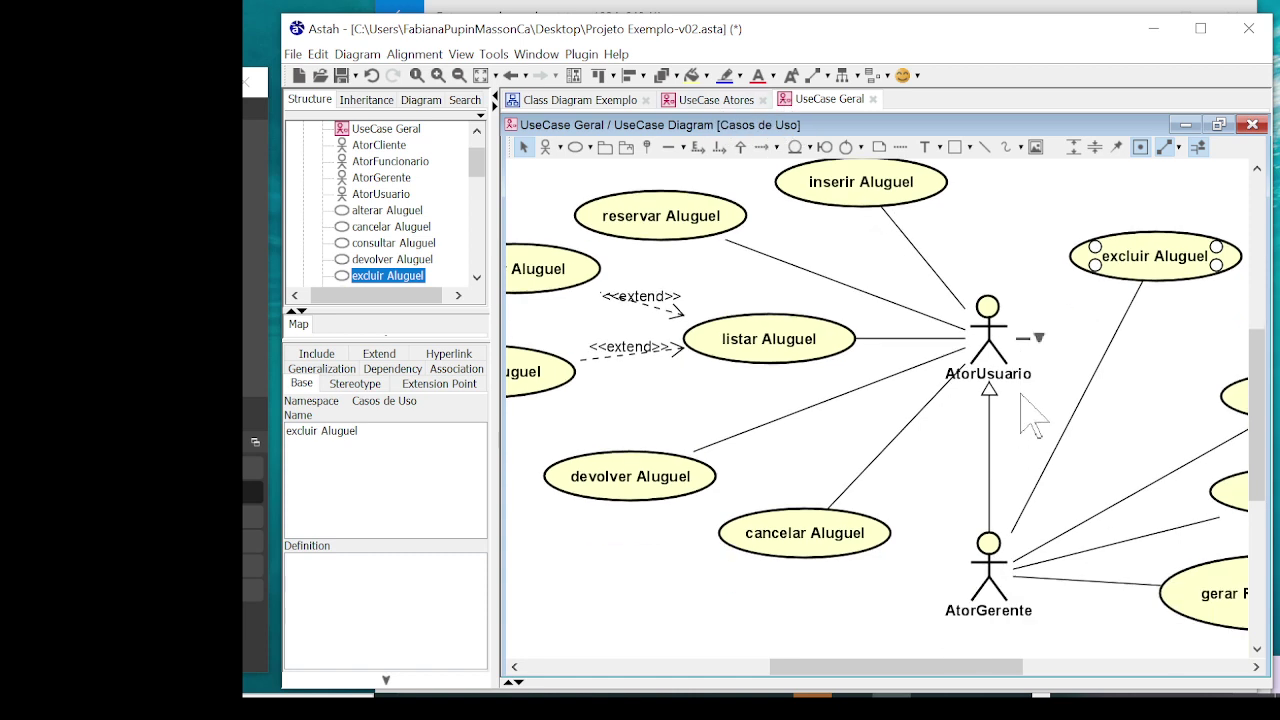
pyautogui.scroll(-2, 1030, 435)
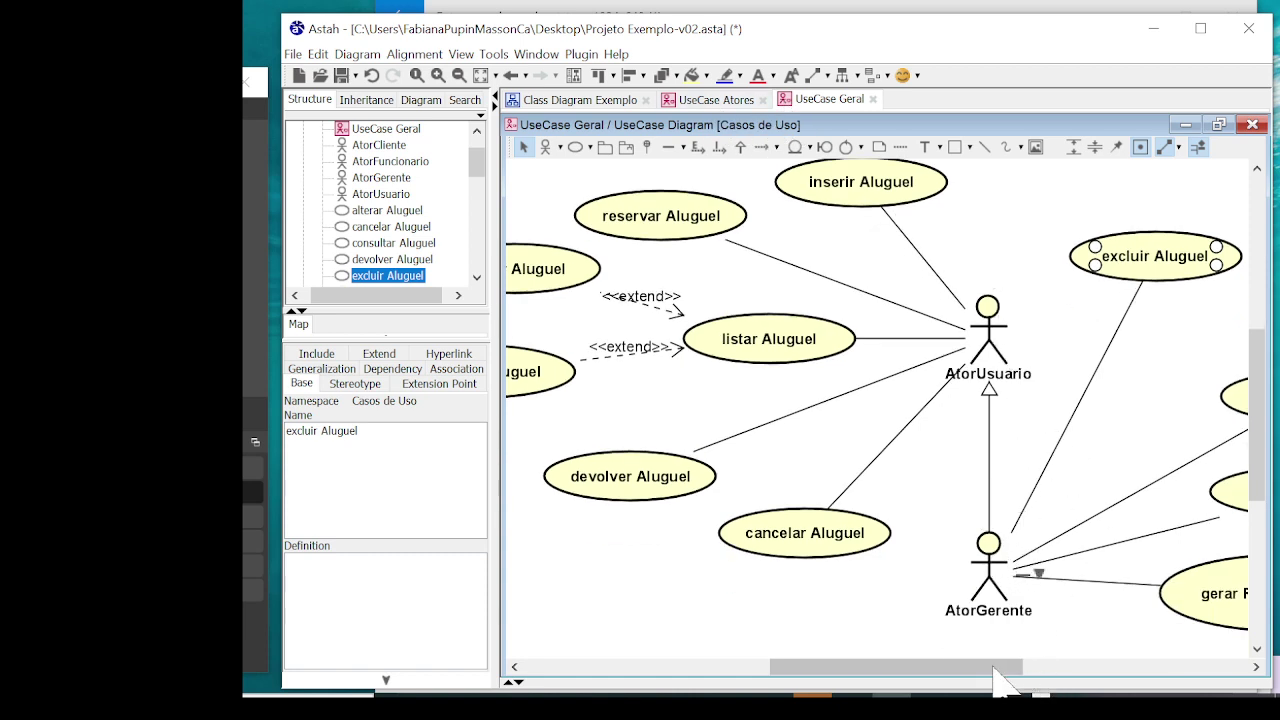
# Place listar Aluguel above AtorUsuario, with alterar Aluguel and consultar Aluguel stacked to its left
pyautogui.moveTo(991, 668); pyautogui.dragTo(950, 670)
pyautogui.moveTo(808, 214); pyautogui.dragTo(630, 640)
pyautogui.moveTo(870, 350); pyautogui.dragTo(740, 282)
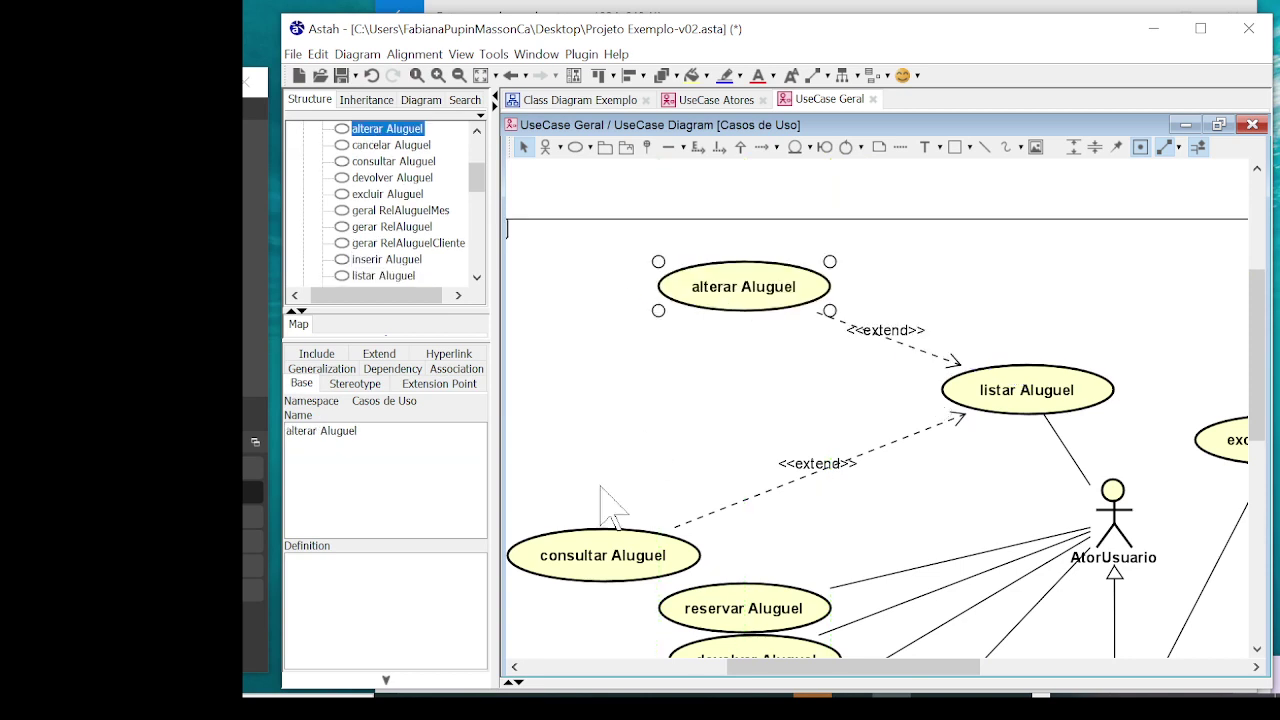
pyautogui.moveTo(611, 553); pyautogui.dragTo(714, 381)
# Stack reservar Aluguel, devolver Aluguel and inserir Aluguel to the left of AtorUsuario, above cancelar Aluguel
pyautogui.moveTo(744, 608); pyautogui.dragTo(744, 462)
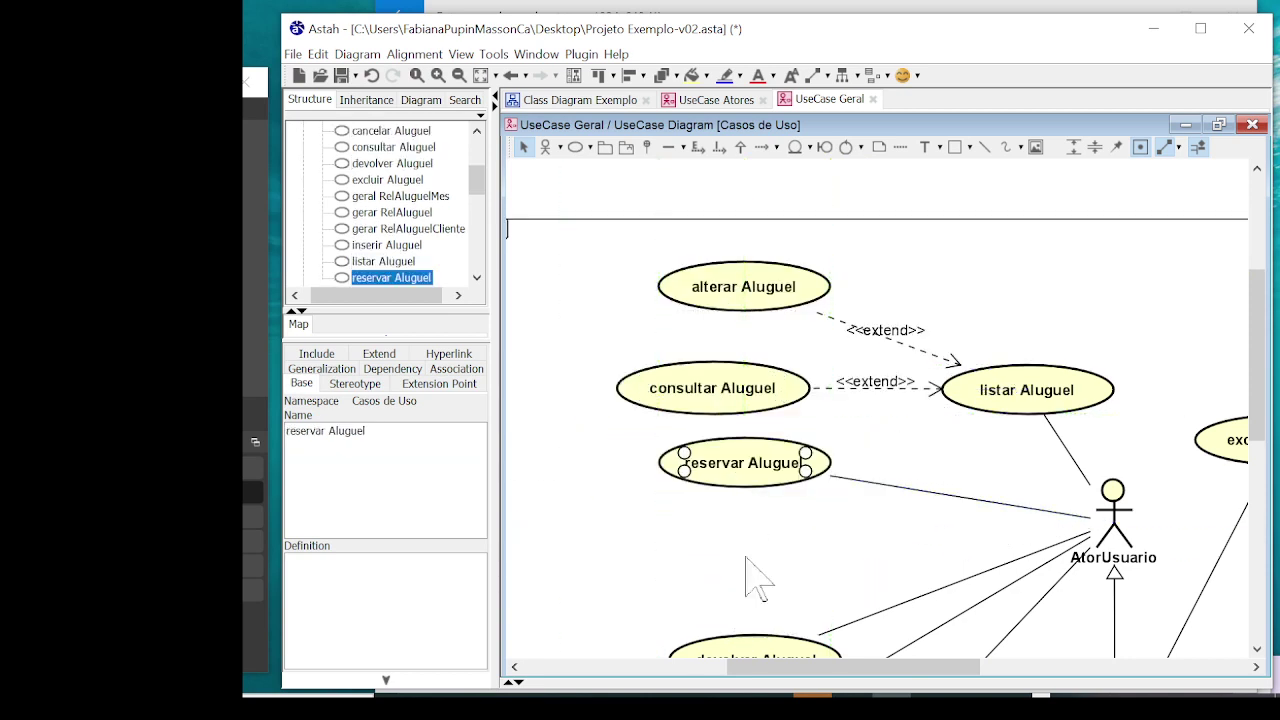
pyautogui.moveTo(750, 640); pyautogui.dragTo(729, 555)
pyautogui.scroll(-2, 830, 575)
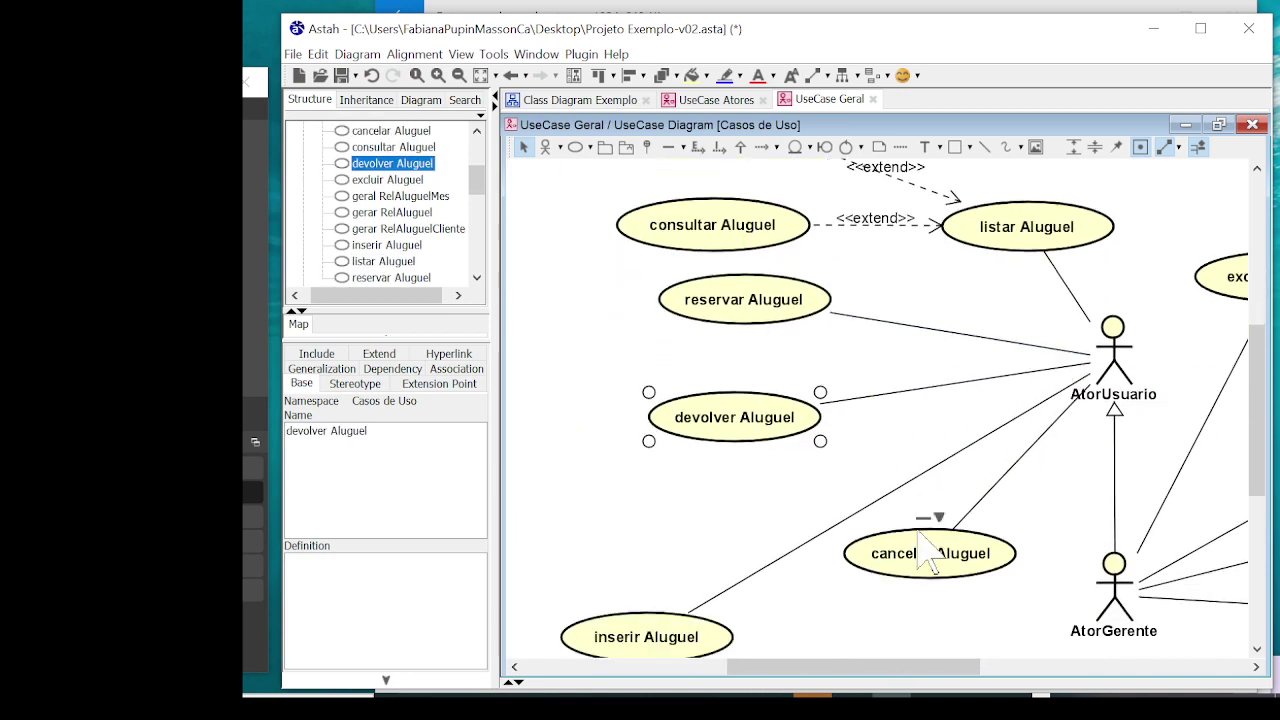
pyautogui.moveTo(676, 655); pyautogui.dragTo(821, 499)
pyautogui.moveTo(815, 666); pyautogui.dragTo(850, 670)
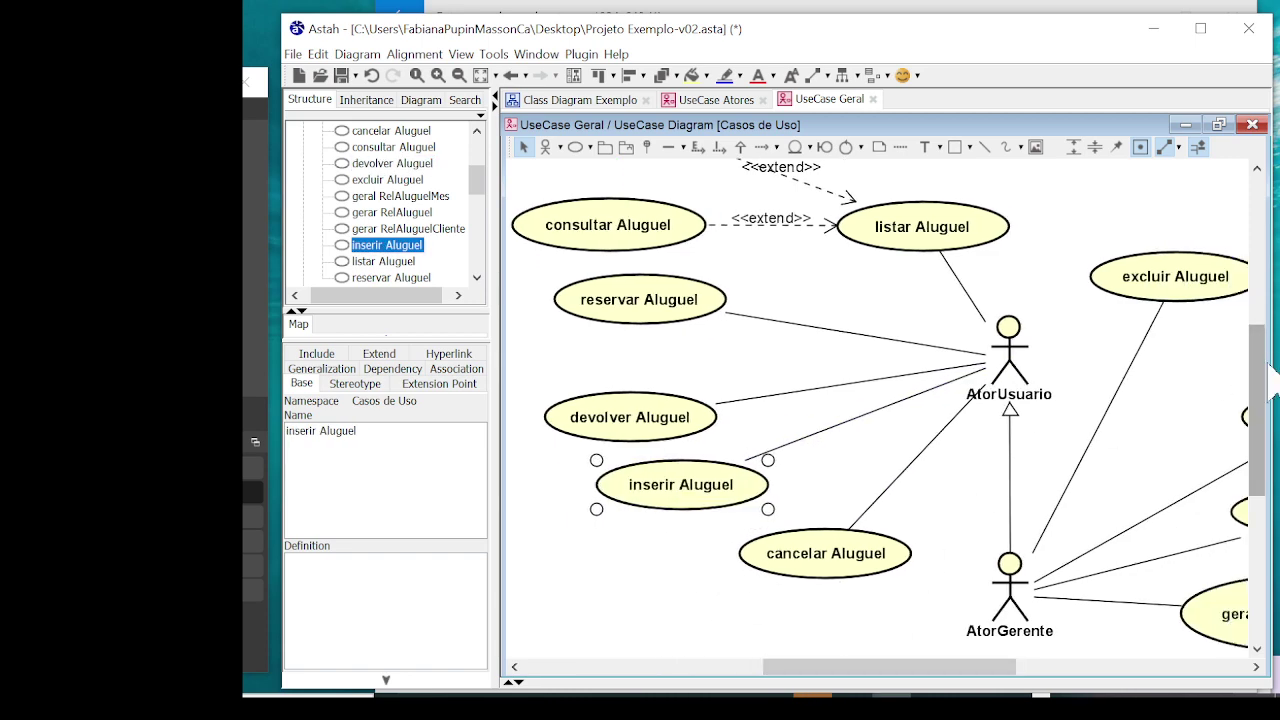
# Shift consultar Aluguel up and left, and add an extend relationship from excluir Aluguel to listar Aluguel
pyautogui.moveTo(1270, 385); pyautogui.dragTo(1268, 325)
pyautogui.moveTo(688, 318); pyautogui.dragTo(636, 366)
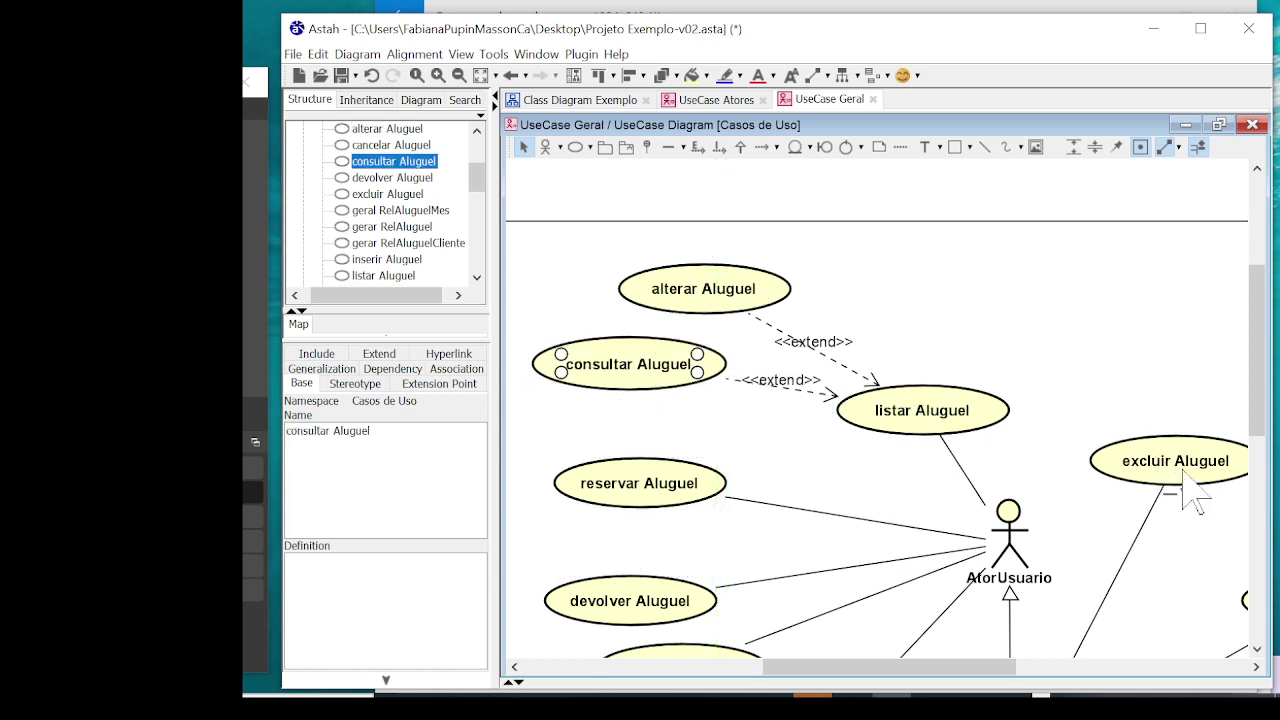
pyautogui.click(698, 147)
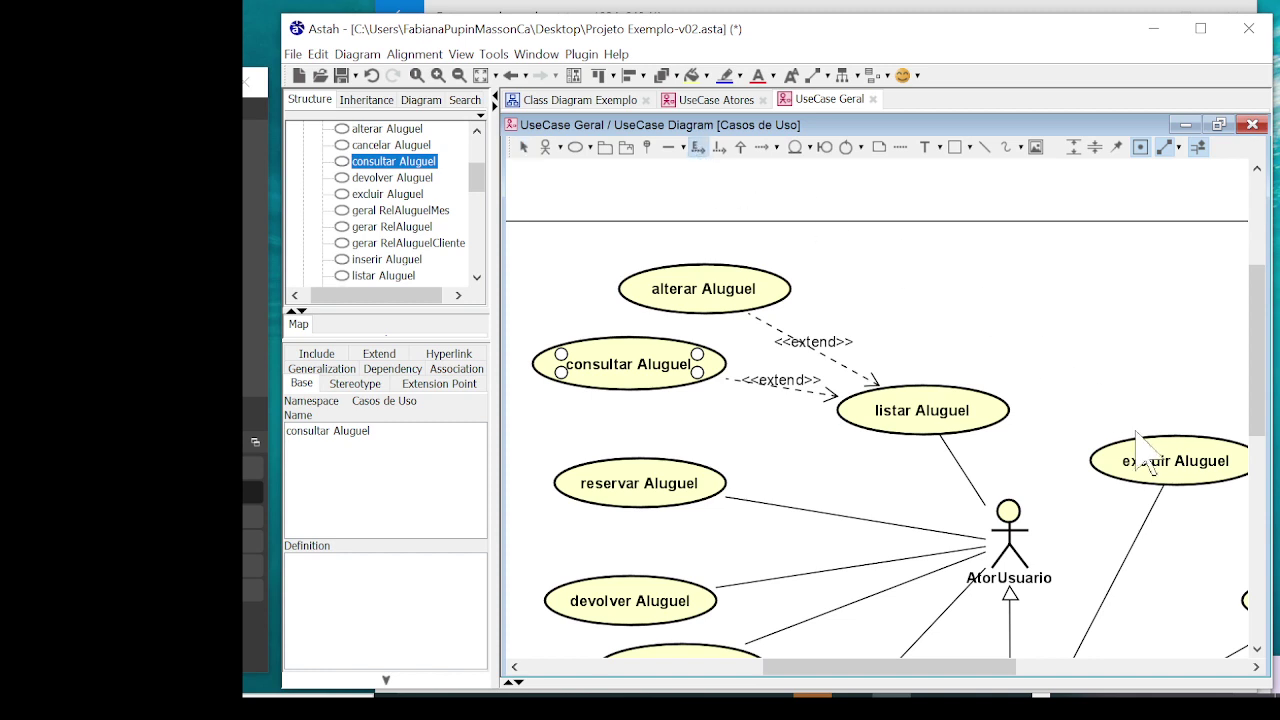
pyautogui.moveTo(1160, 472); pyautogui.dragTo(965, 415)
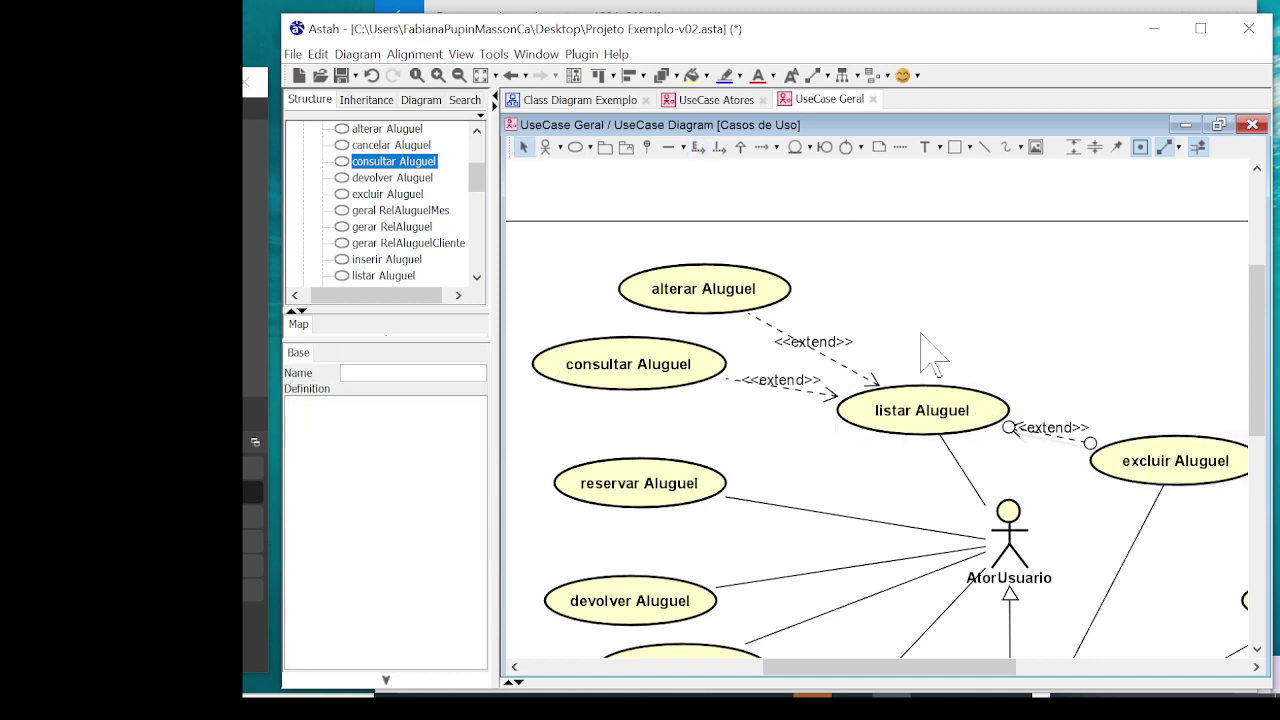
pyautogui.click(1013, 323)
# Reorder the use cases left of AtorUsuario so inserir Aluguel is first, followed by reservar Aluguel and devolver Aluguel
pyautogui.scroll(-4, 1013, 323)
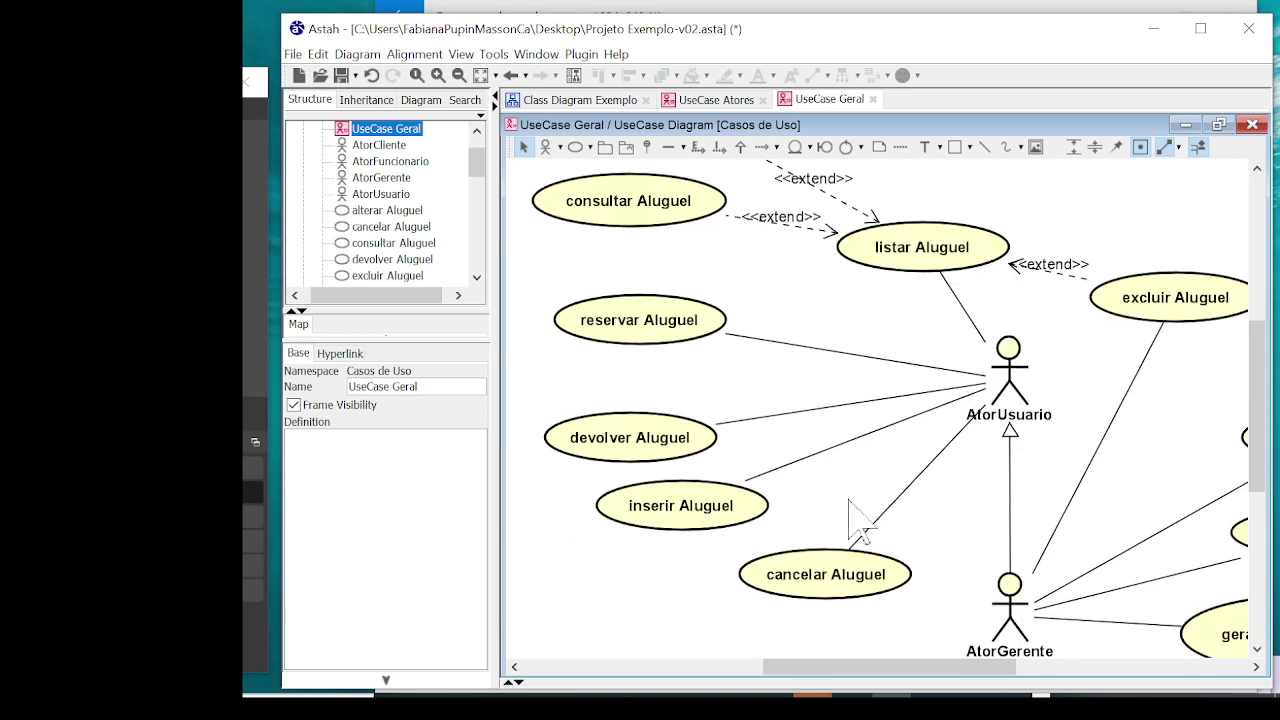
pyautogui.moveTo(660, 505); pyautogui.dragTo(600, 380)
pyautogui.moveTo(632, 440); pyautogui.dragTo(640, 505)
pyautogui.moveTo(646, 368); pyautogui.dragTo(641, 400)
pyautogui.moveTo(664, 300); pyautogui.dragTo(662, 334)
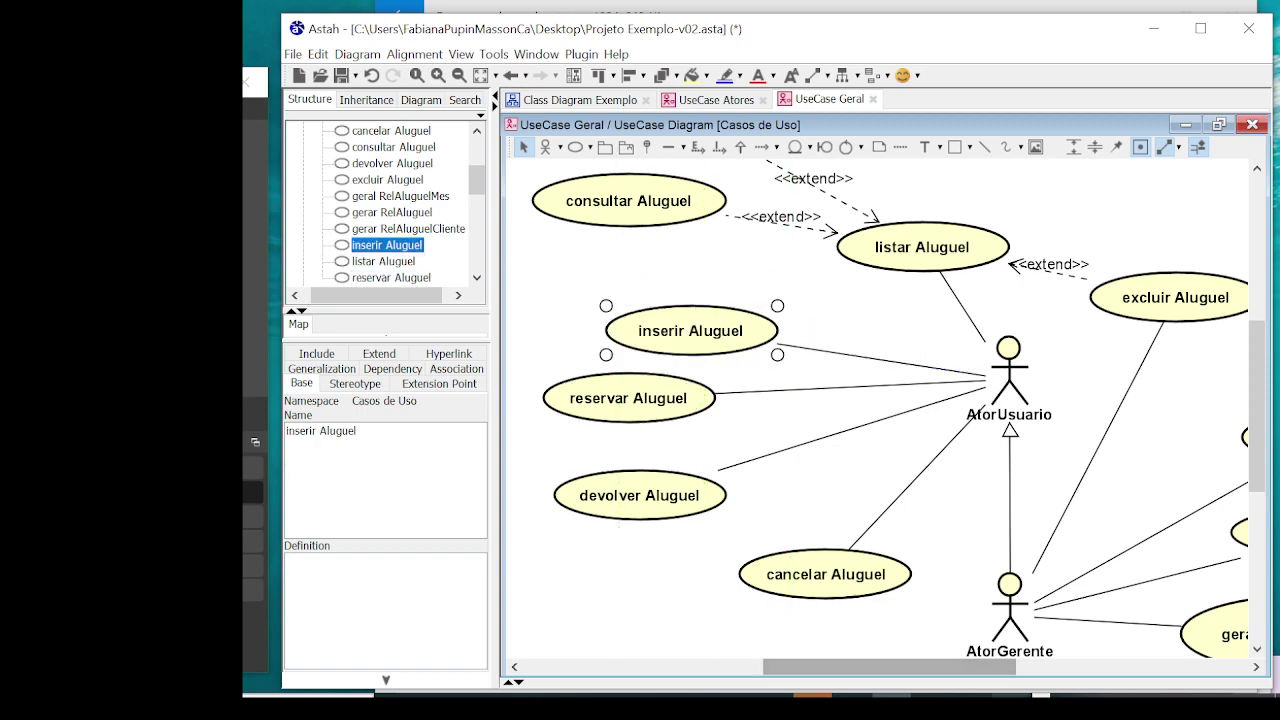
# Switch to the CRUD list image in Photos, set the pen colour to orange-red and circle the Novo item button
pyautogui.hotkey('alt', 'Tab')
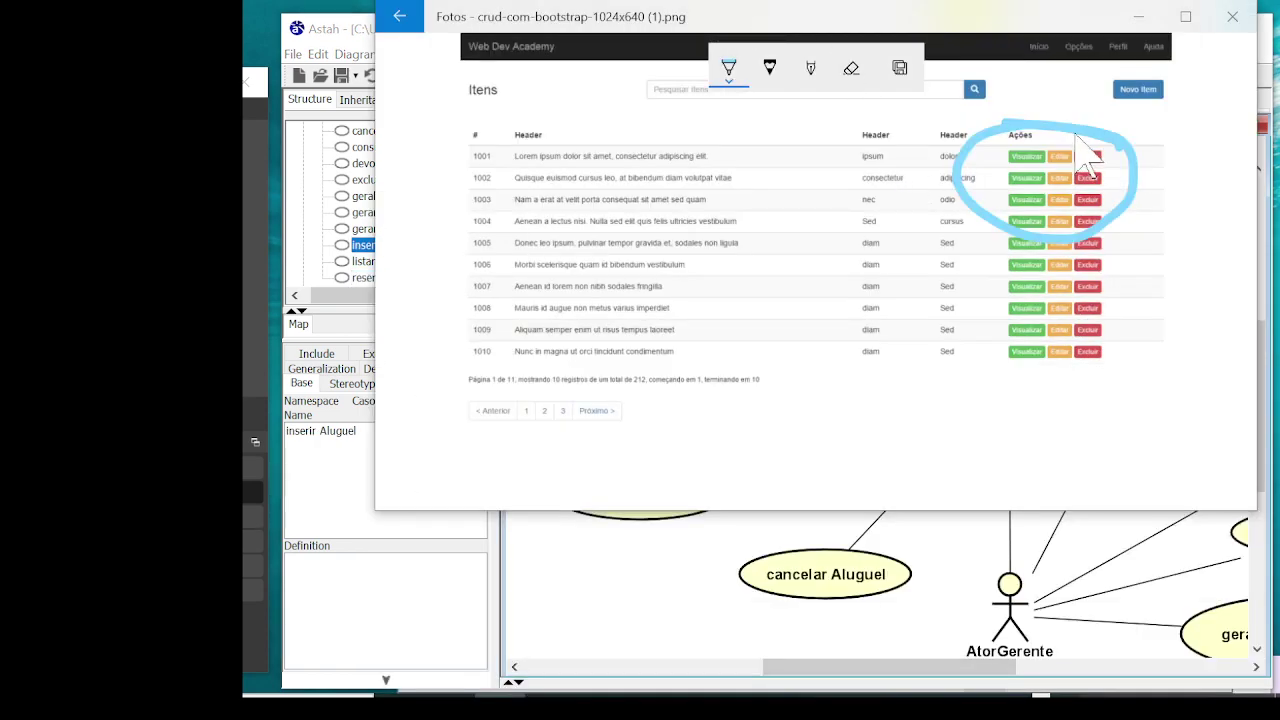
pyautogui.click(730, 78)
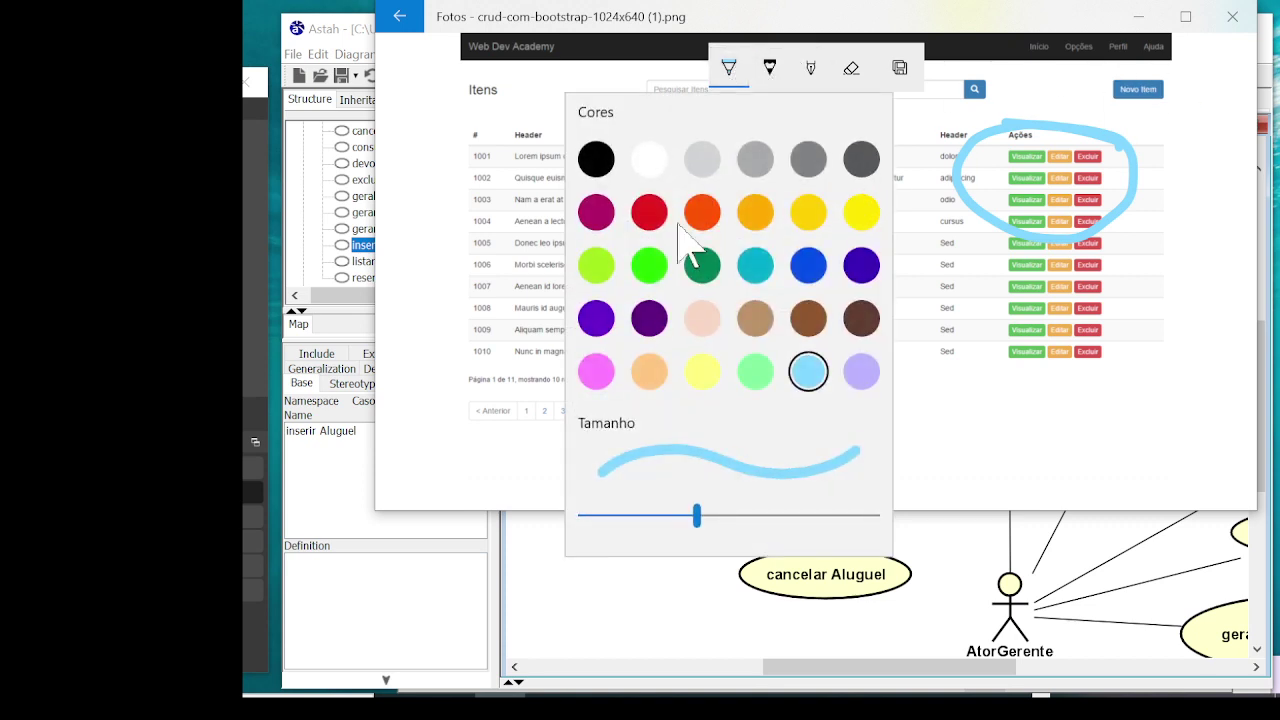
pyautogui.click(703, 211)
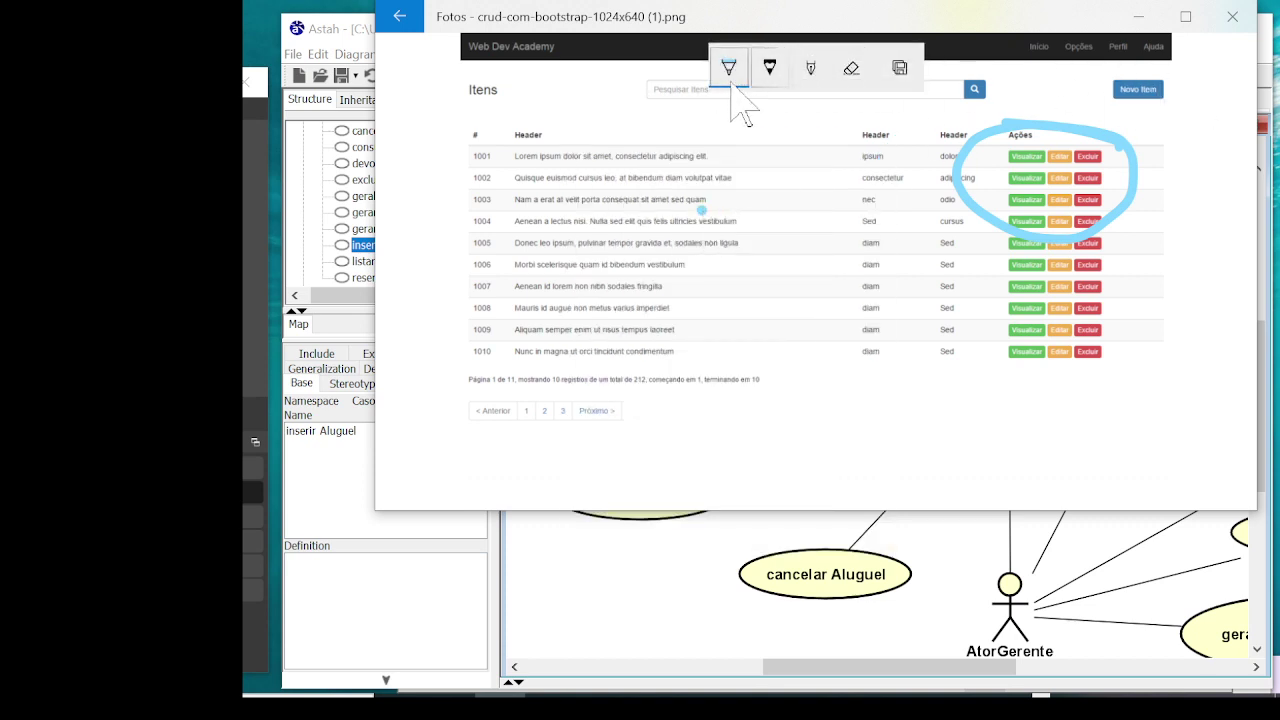
pyautogui.click(729, 67)
pyautogui.click(710, 211)
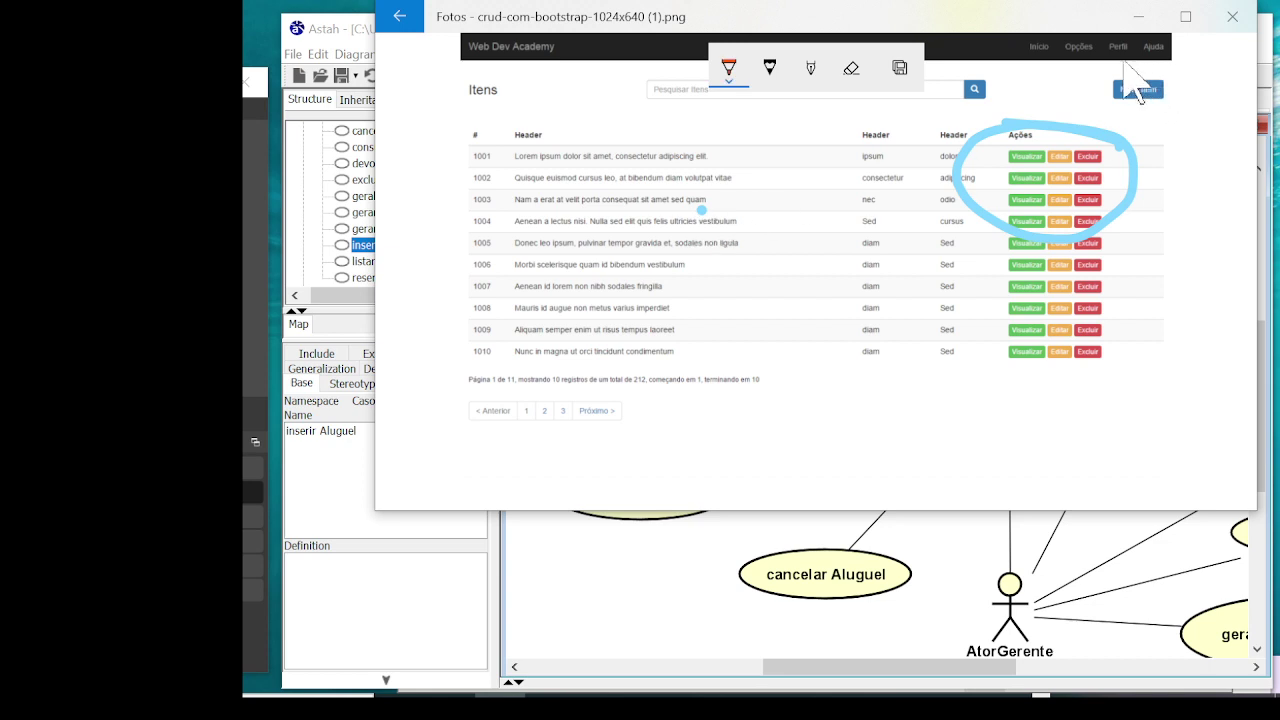
pyautogui.moveTo(1098, 110); pyautogui.dragTo(1192, 106)
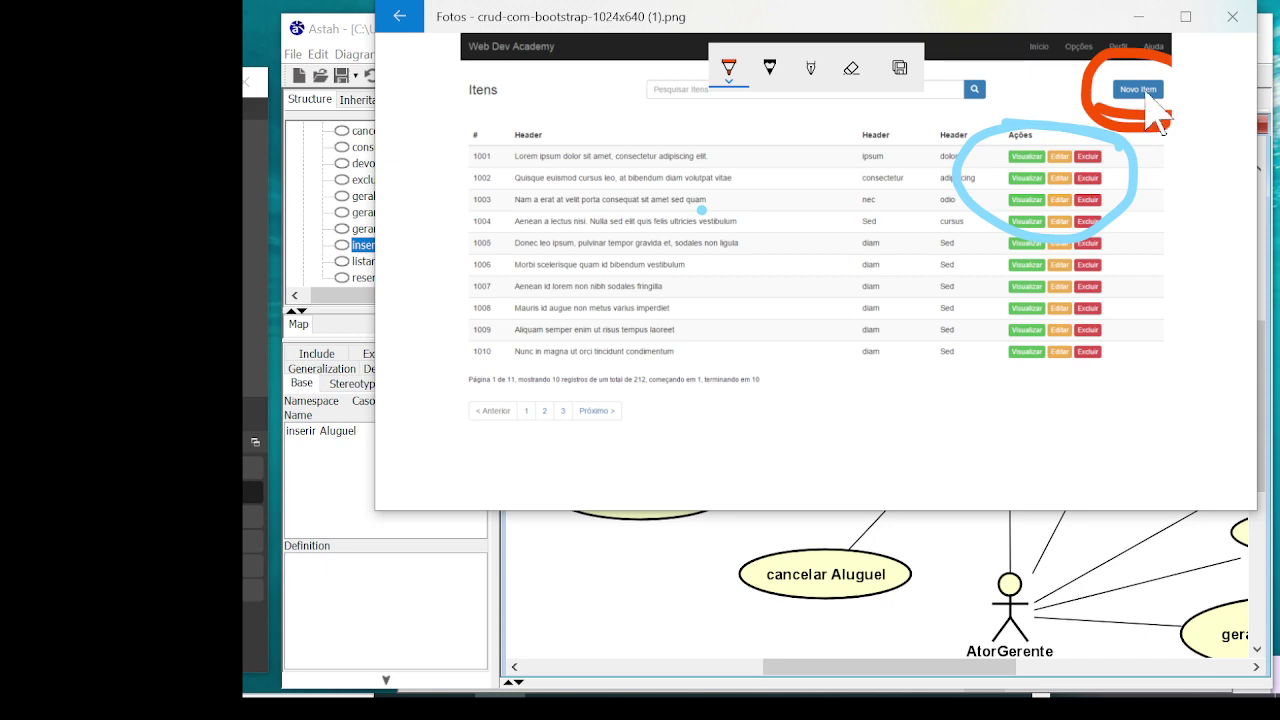
pyautogui.moveTo(1012, 16); pyautogui.dragTo(978, 113)
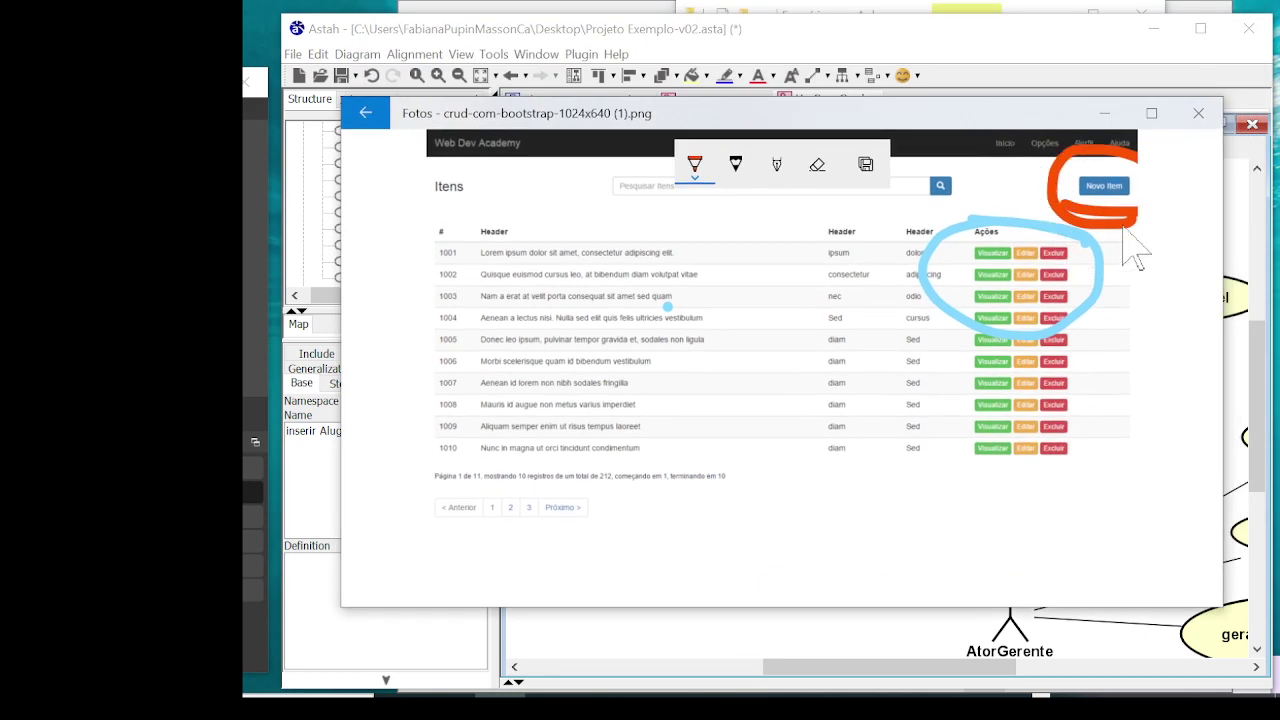
# Switch back to Astah, add an extend relationship from inserir Aluguel to listar Aluguel, and shift inserir Aluguel slightly left
pyautogui.click(1088, 62)
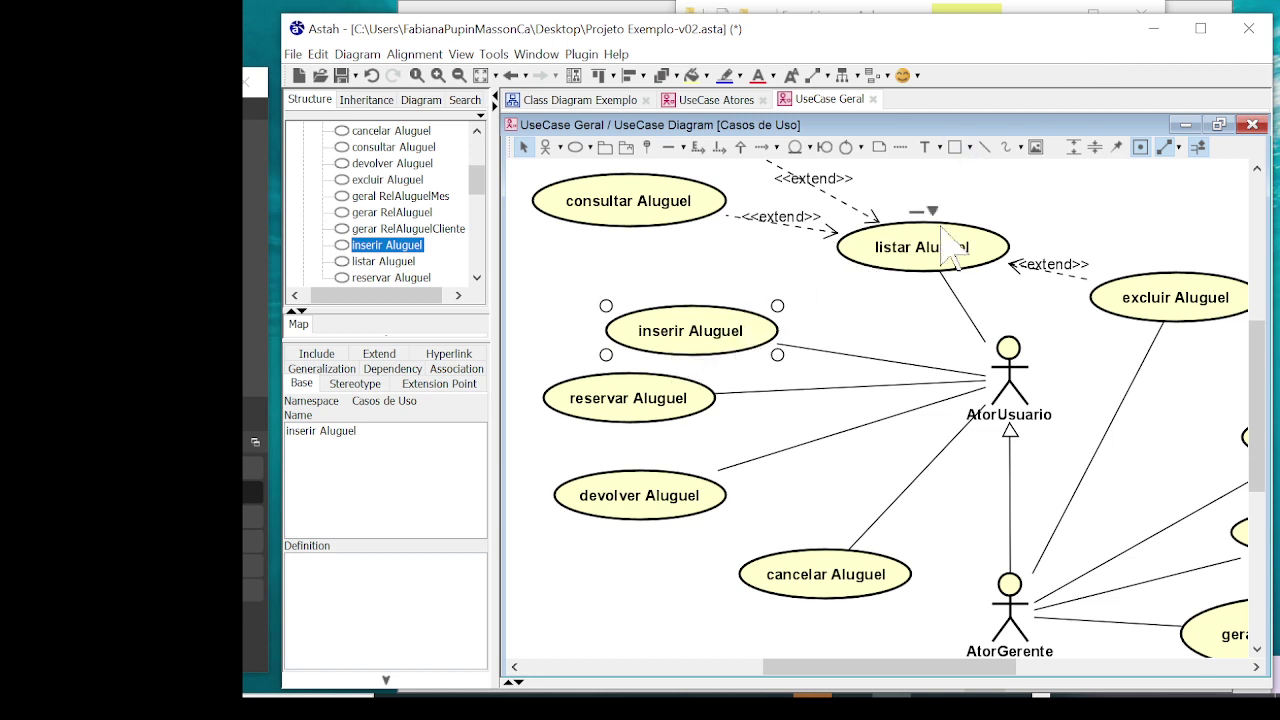
pyautogui.click(697, 147)
pyautogui.moveTo(770, 350); pyautogui.dragTo(875, 258)
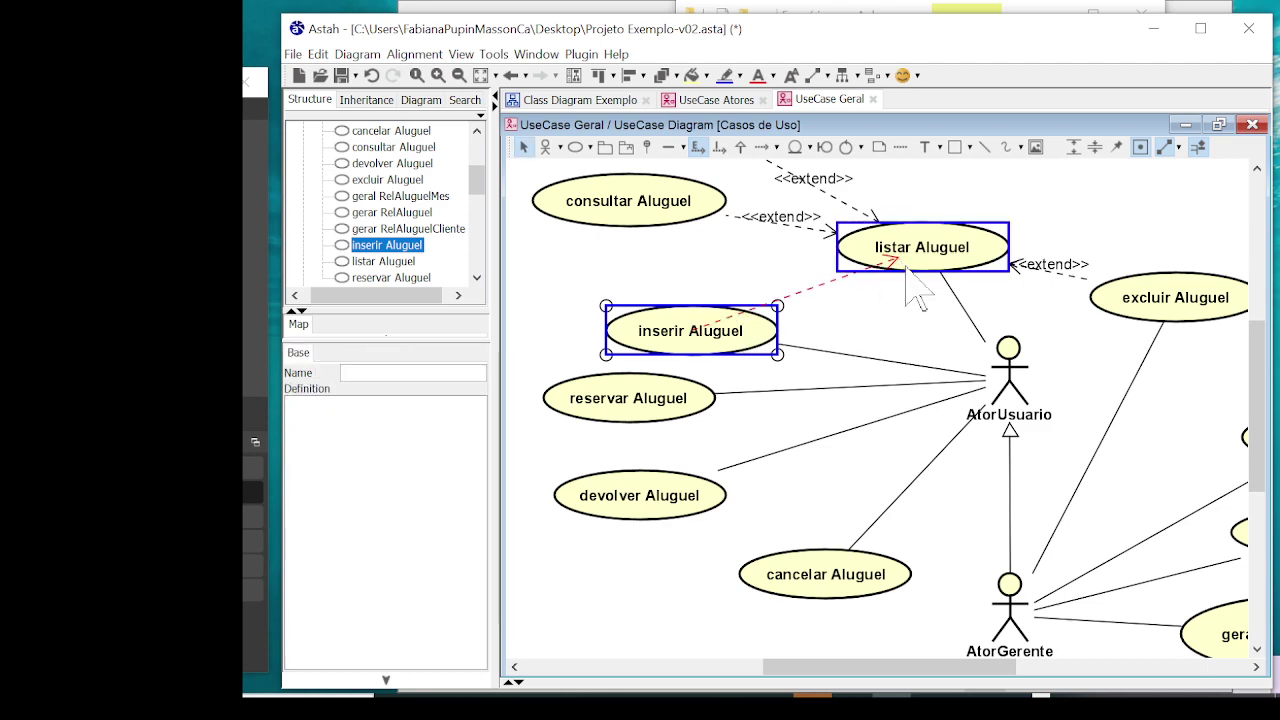
pyautogui.click(1109, 343)
pyautogui.moveTo(690, 343); pyautogui.dragTo(668, 329)
# Reposition listar Aluguel, excluir Aluguel, alterar Aluguel and consultar Aluguel to give the extend arrows clearer spacing
pyautogui.scroll(3, 1030, 250)
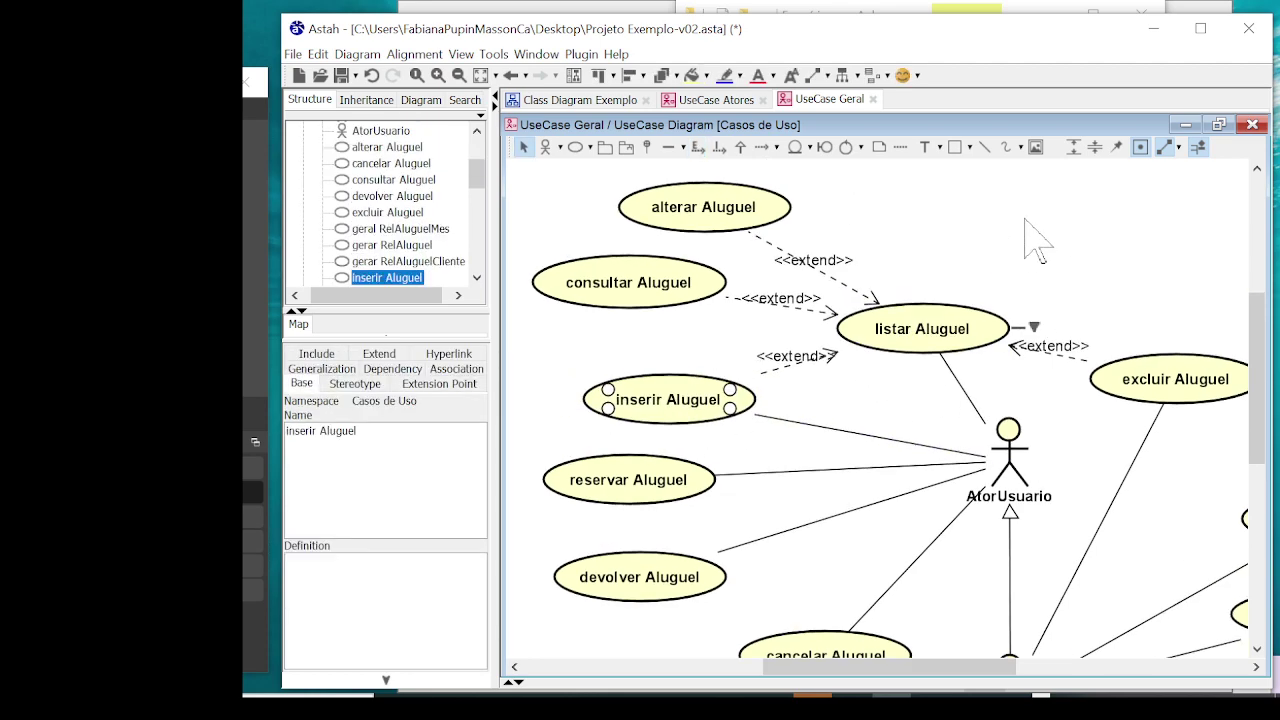
pyautogui.moveTo(940, 340); pyautogui.dragTo(957, 348)
pyautogui.moveTo(1175, 382); pyautogui.dragTo(1236, 422)
pyautogui.moveTo(675, 214); pyautogui.dragTo(785, 215)
pyautogui.moveTo(643, 282); pyautogui.dragTo(685, 300)
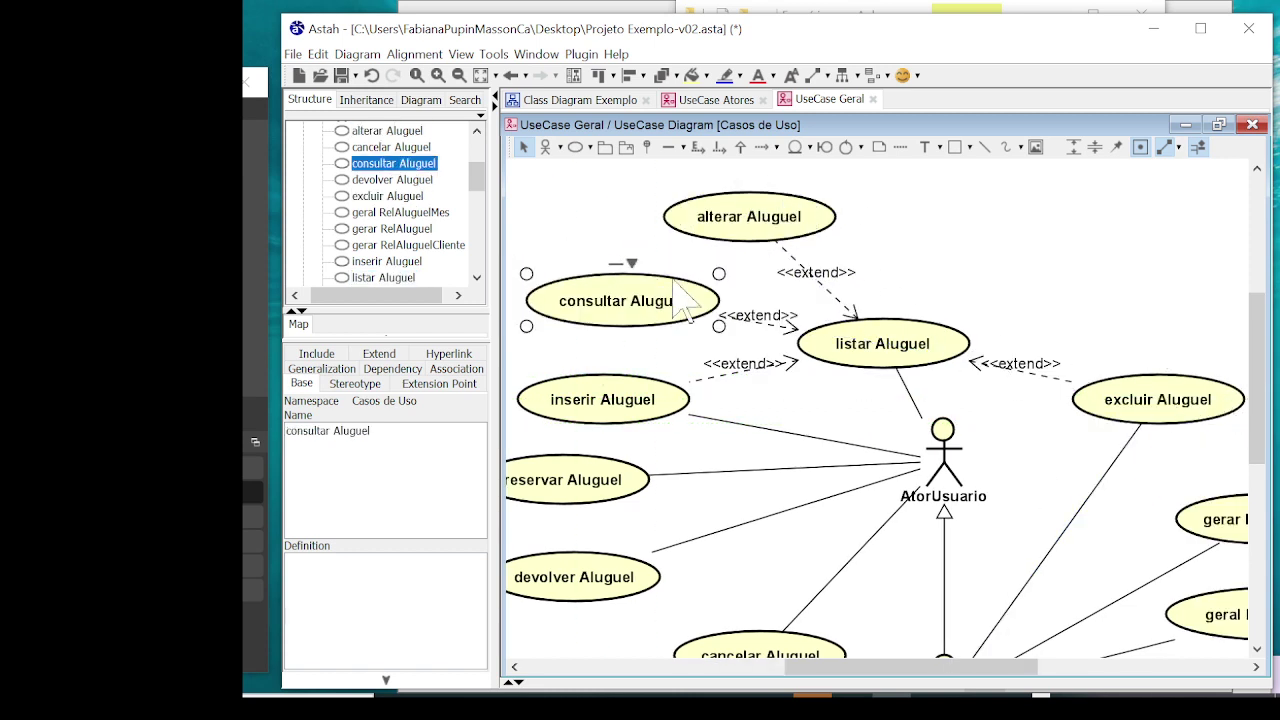
pyautogui.click(1072, 275)
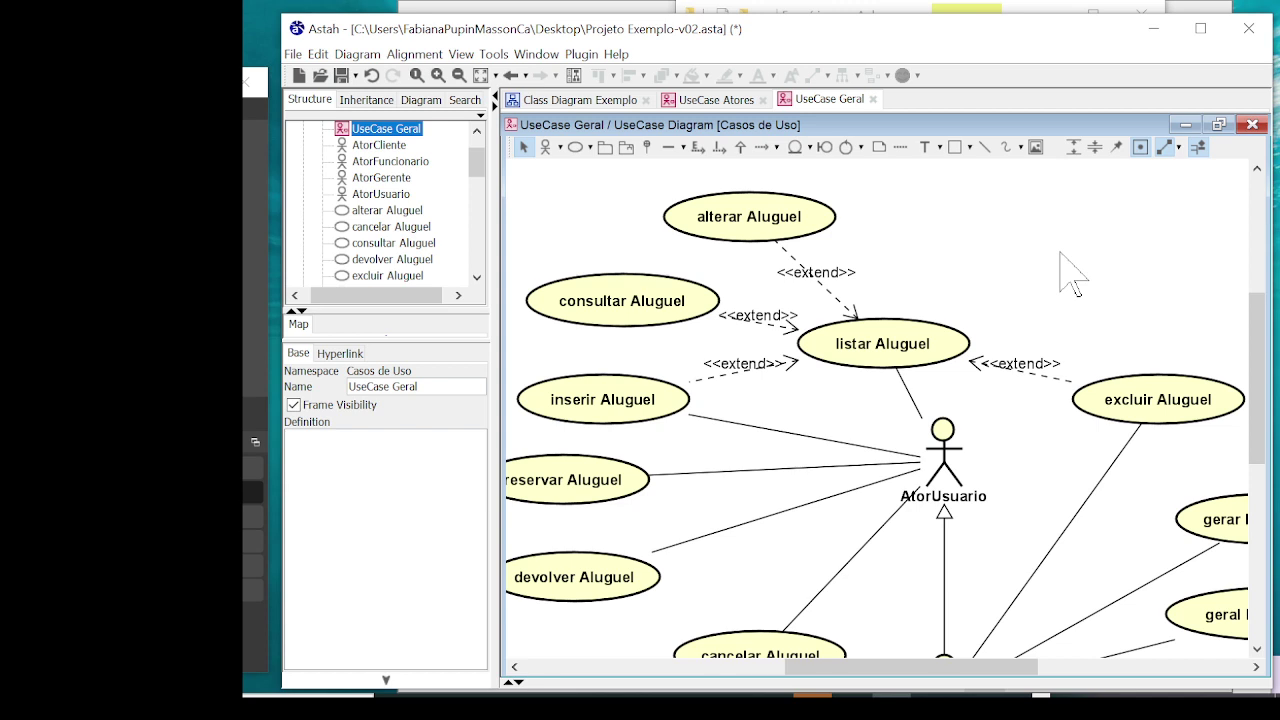
# Move devolver Aluguel and reservar Aluguel closer to AtorUsuario, between inserir Aluguel and cancelar Aluguel
pyautogui.scroll(-3, 1079, 245)
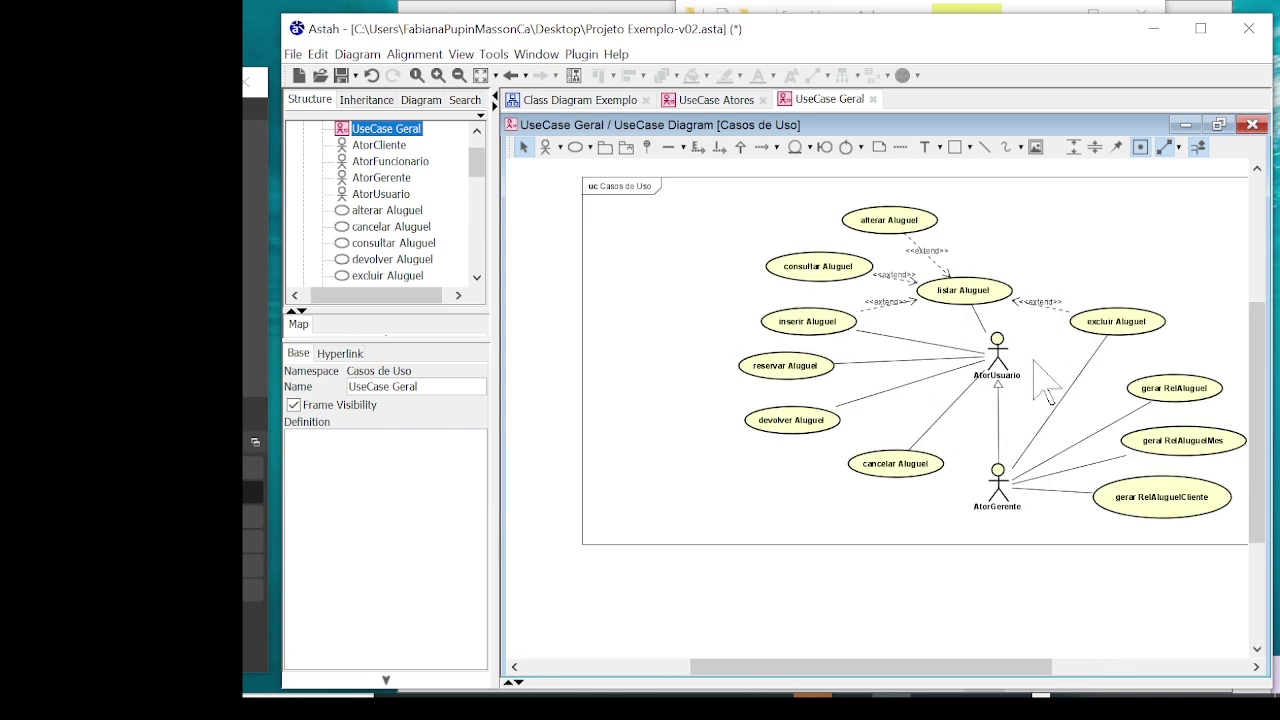
pyautogui.scroll(1, 928, 190)
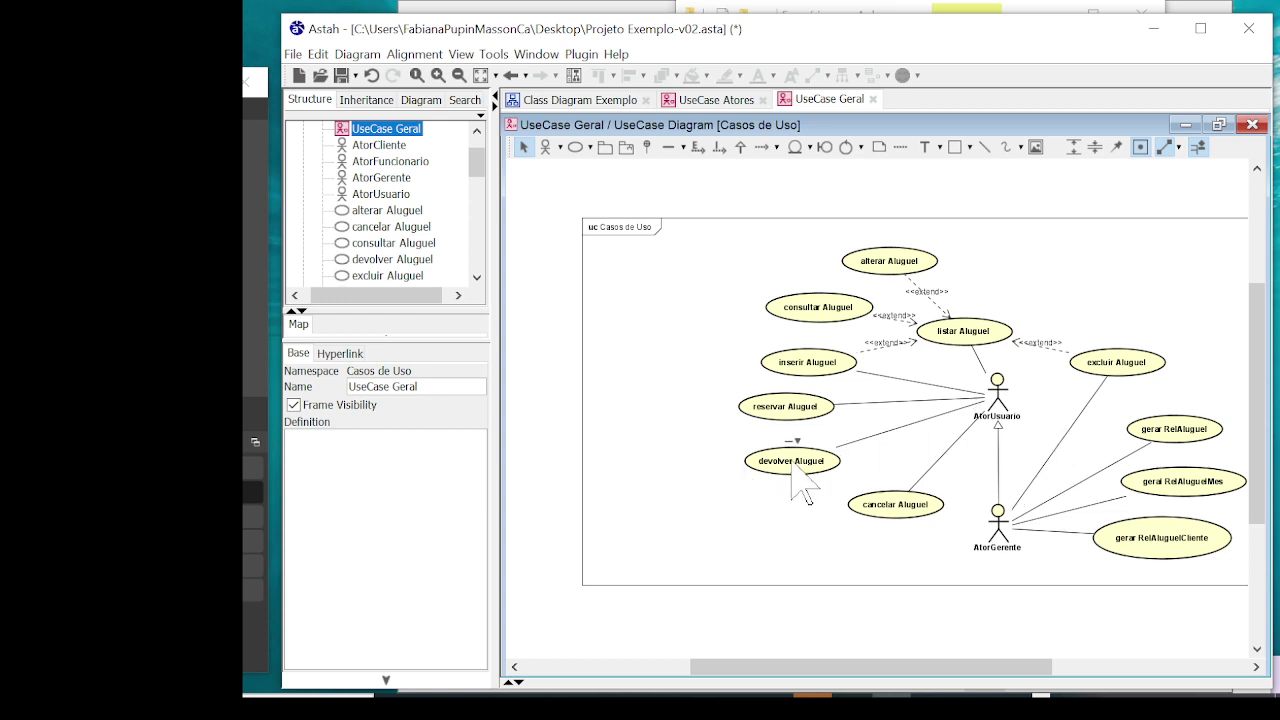
pyautogui.moveTo(792, 462); pyautogui.dragTo(855, 453)
pyautogui.moveTo(788, 406); pyautogui.dragTo(841, 405)
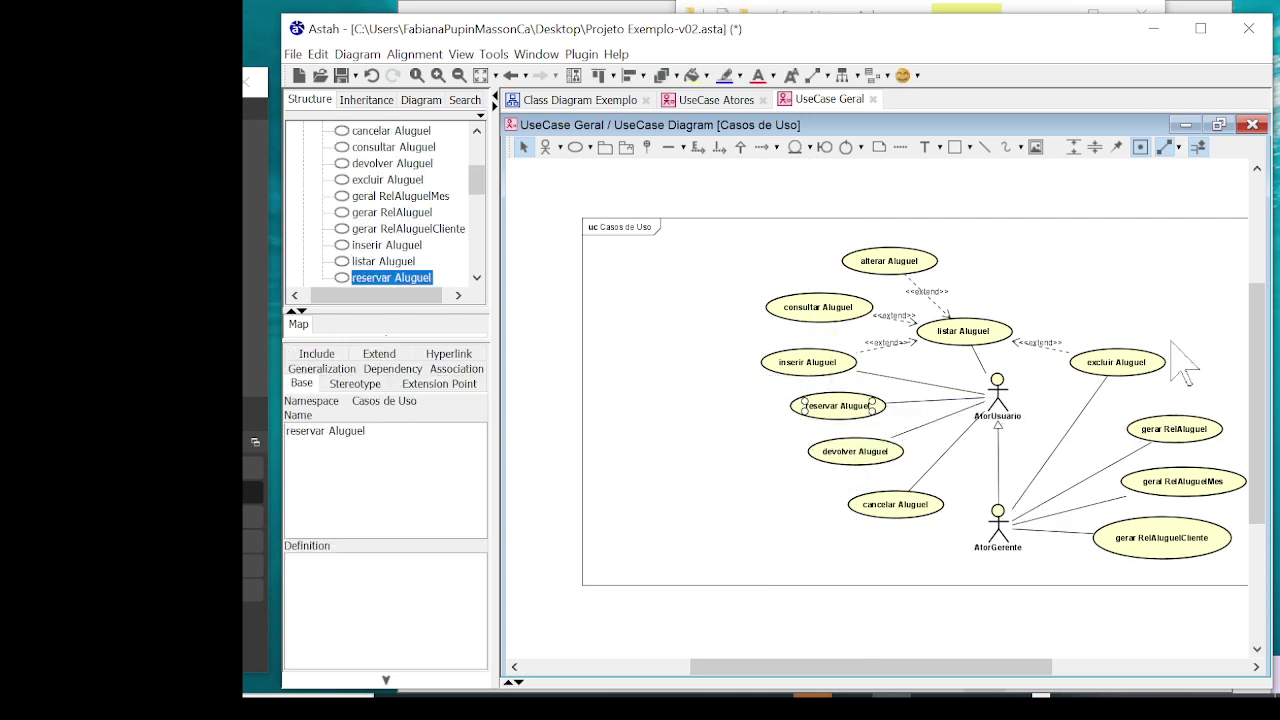
pyautogui.scroll(1, 1185, 362)
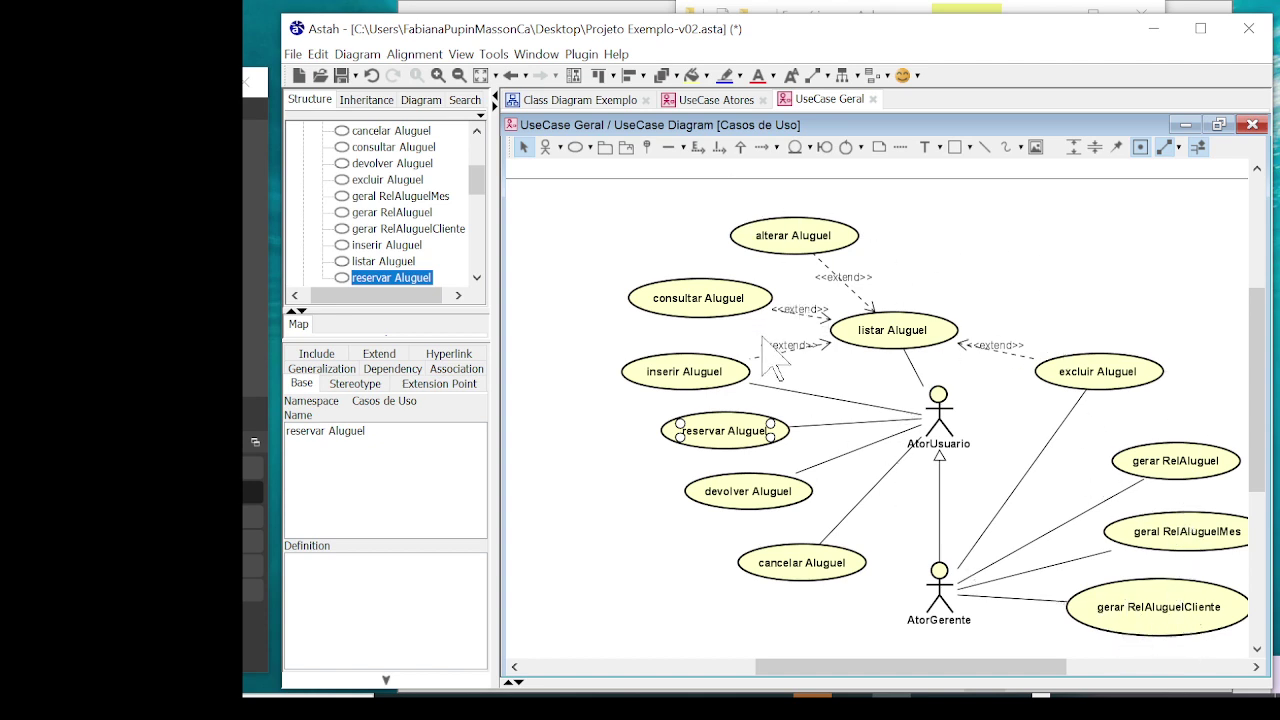
# Examine the operations of the Pagamento and Aluguel classes in Class Diagram Exemplo to find the use cases still missing
pyautogui.click(1008, 250)
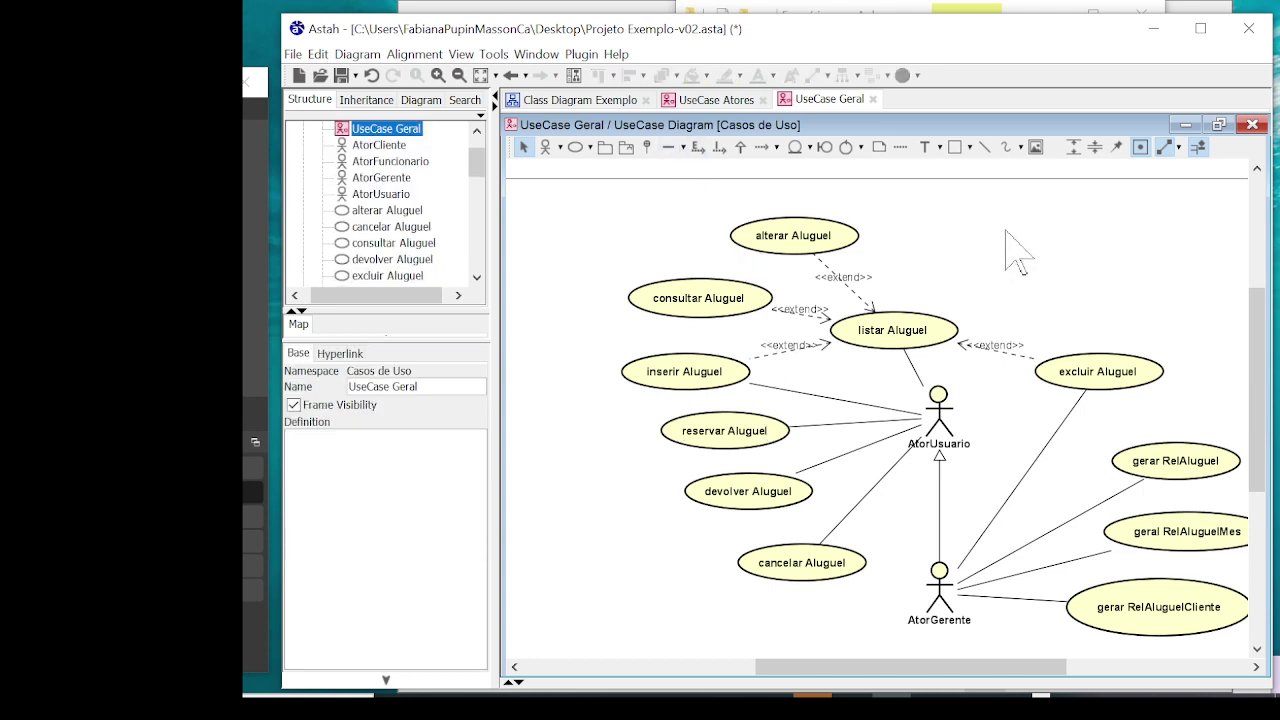
pyautogui.click(598, 100)
pyautogui.scroll(3, 1050, 345)
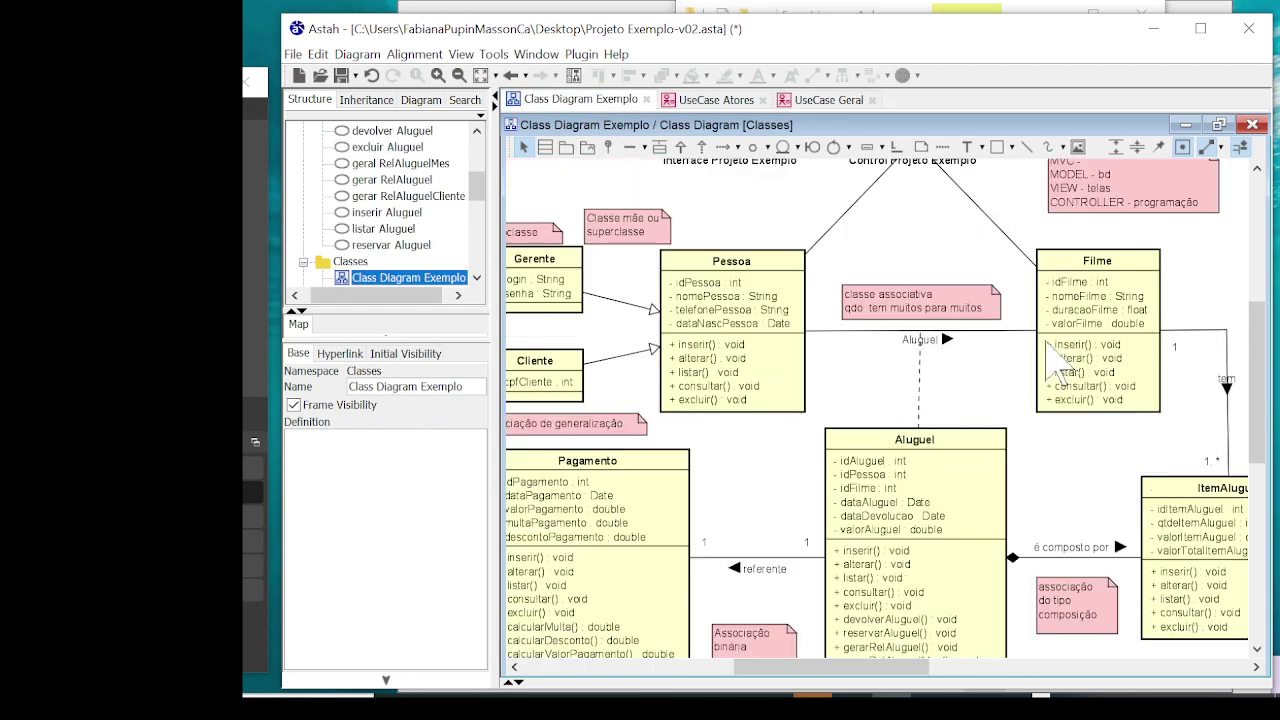
pyautogui.scroll(-3, 905, 485)
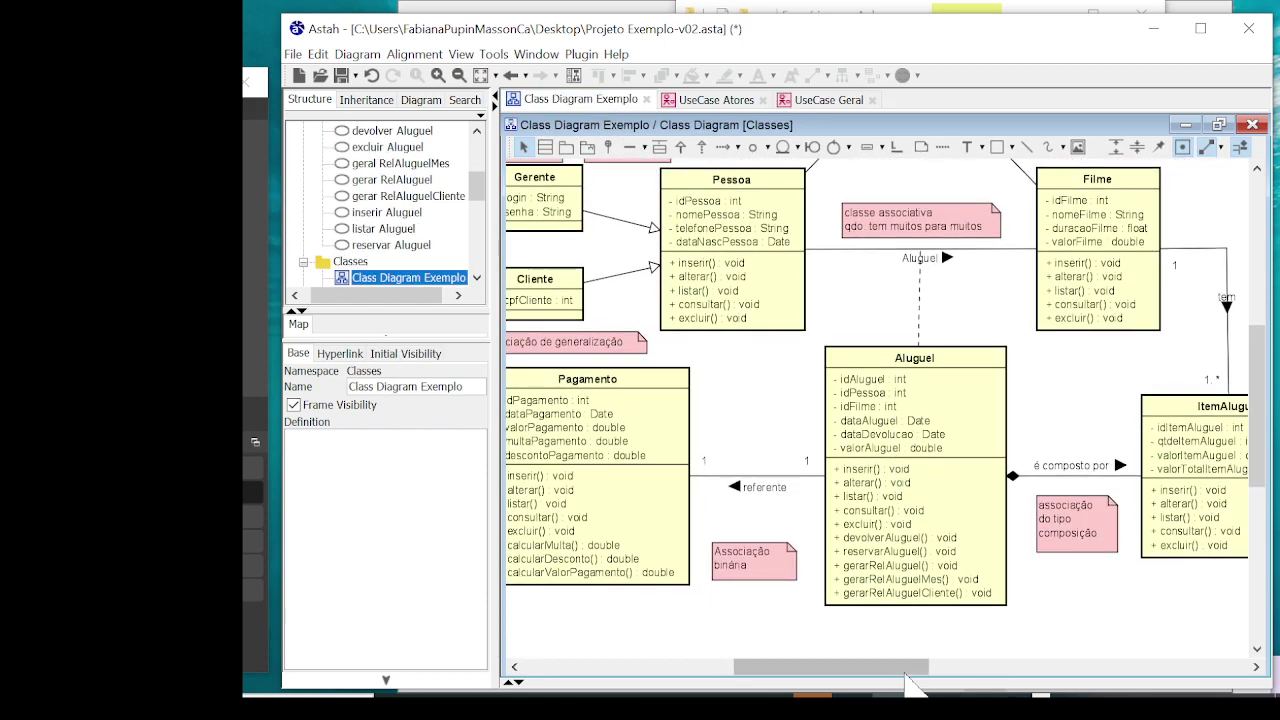
pyautogui.moveTo(829, 667); pyautogui.dragTo(757, 667)
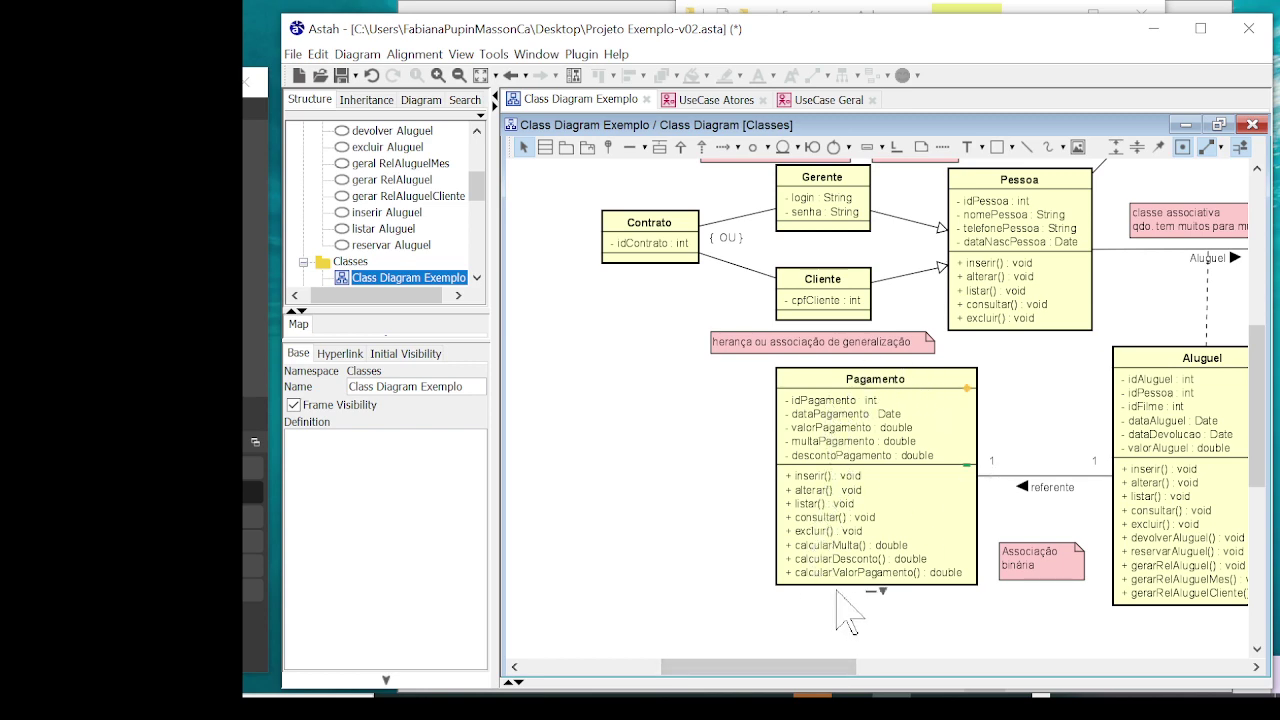
pyautogui.scroll(2, 880, 455)
pyautogui.scroll(-2, 840, 485)
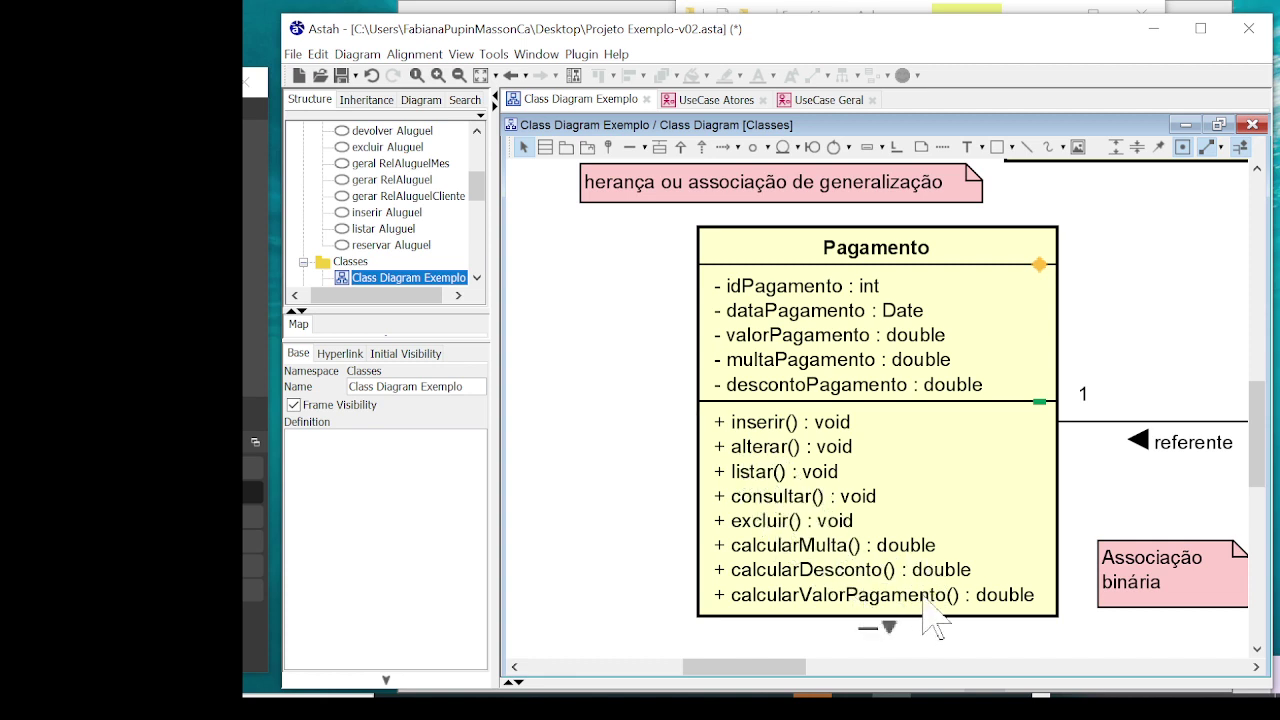
pyautogui.scroll(-1, 982, 424)
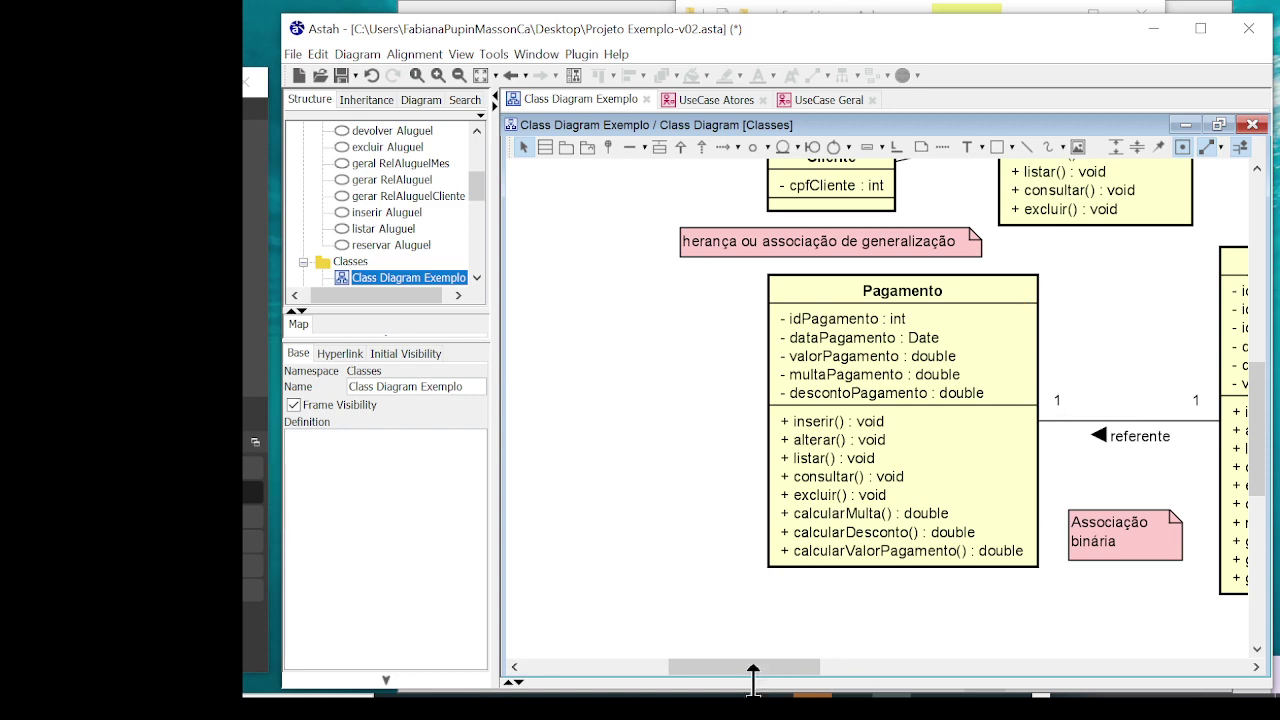
pyautogui.moveTo(756, 668); pyautogui.dragTo(845, 675)
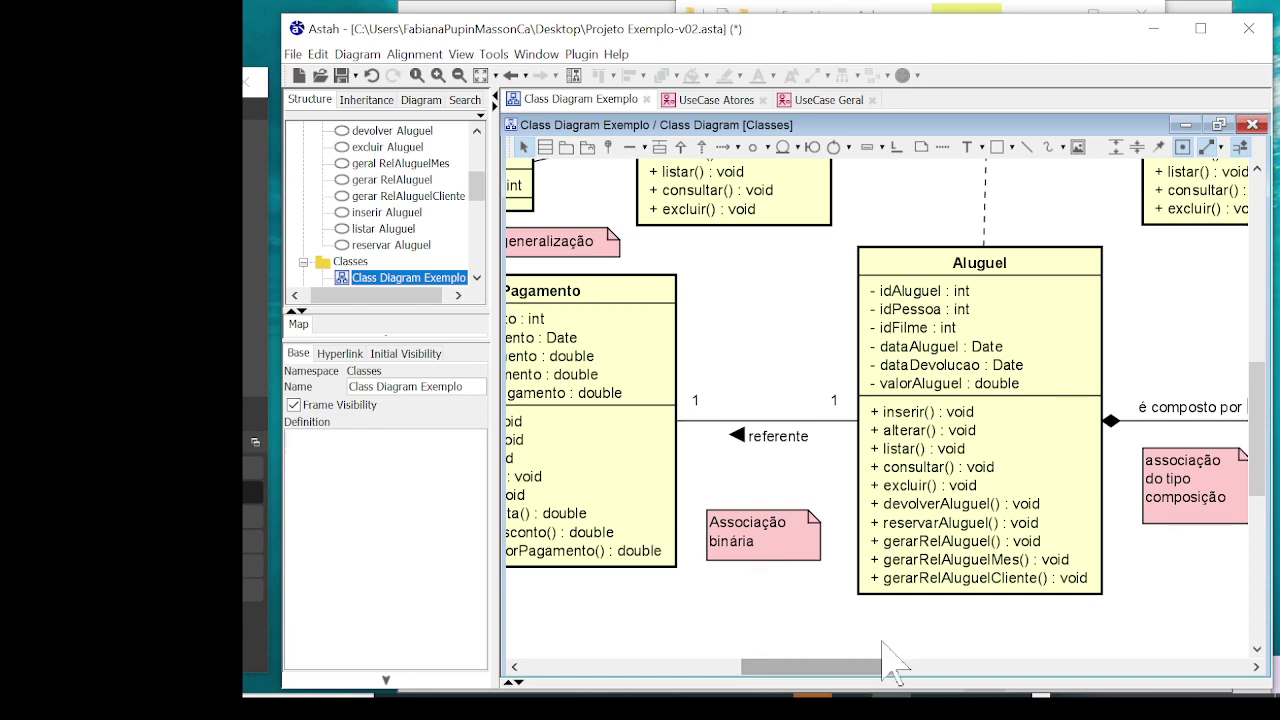
pyautogui.moveTo(868, 664); pyautogui.dragTo(800, 658)
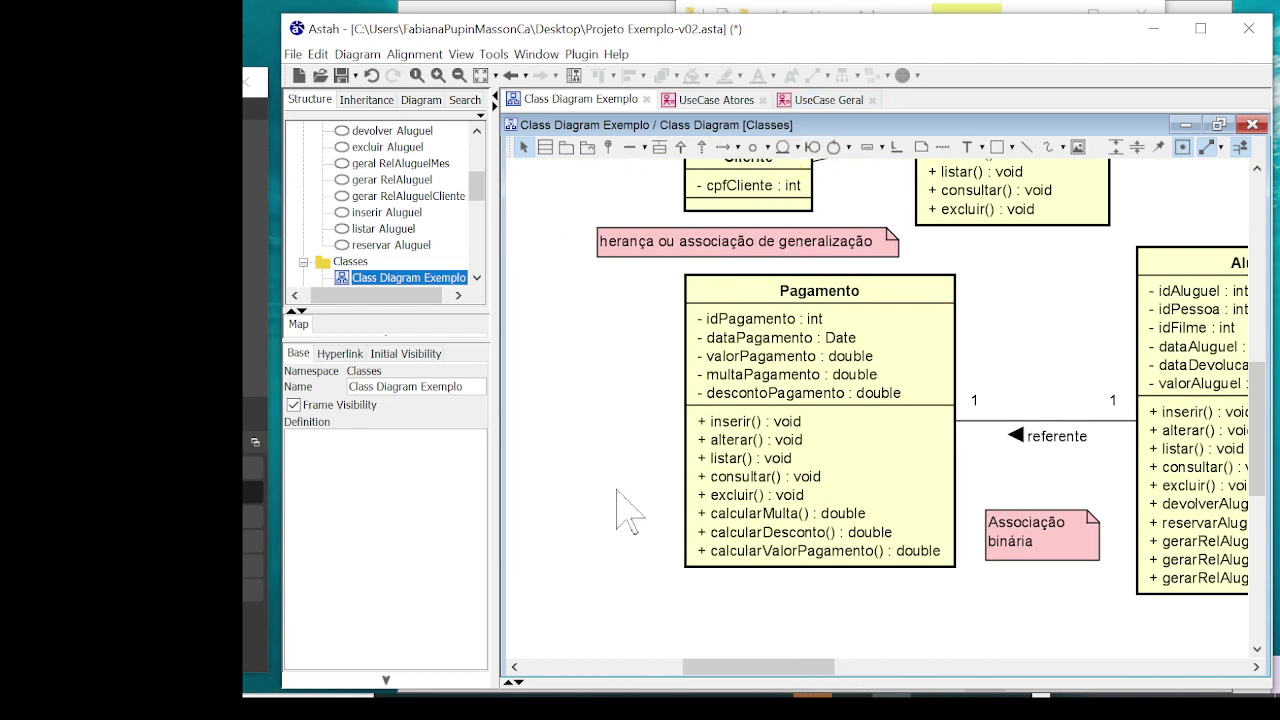
# In UseCase Geral, place the existing AtorFuncionario actor below AtorUsuario, to the left of AtorGerente, and nudge cancelar Aluguel up towards devolver Aluguel
pyautogui.click(829, 101)
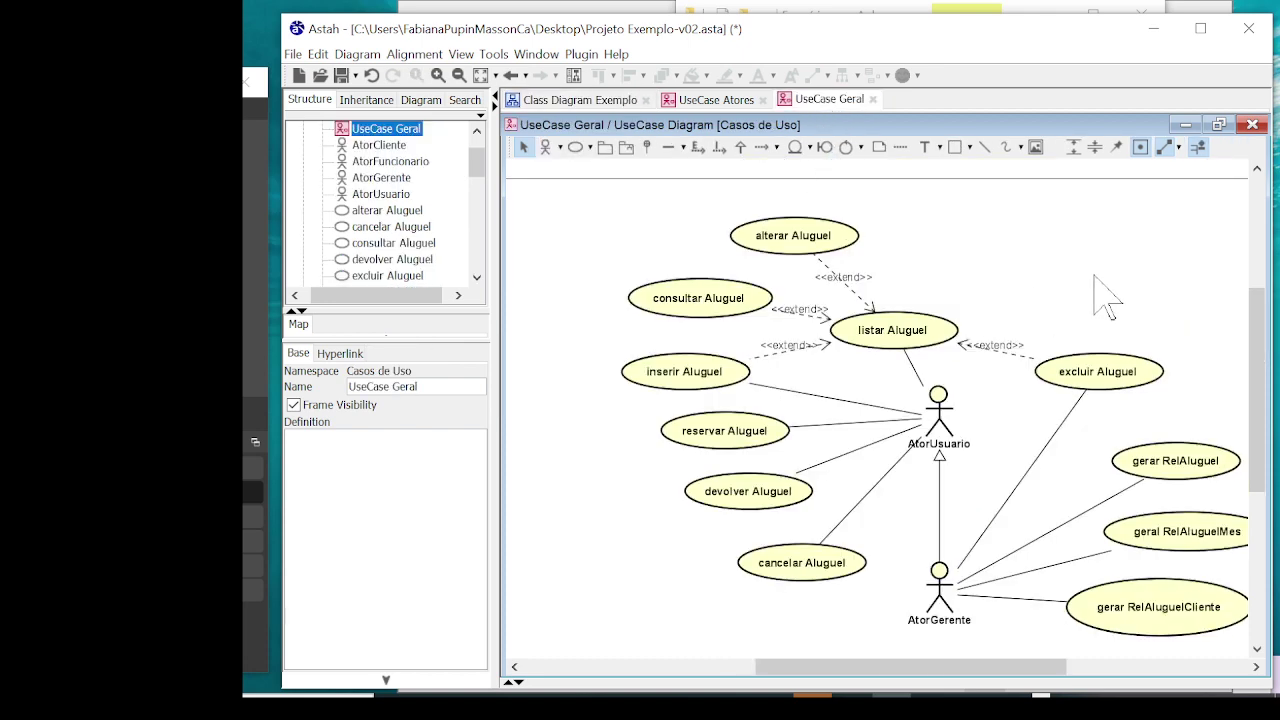
pyautogui.click(357, 197)
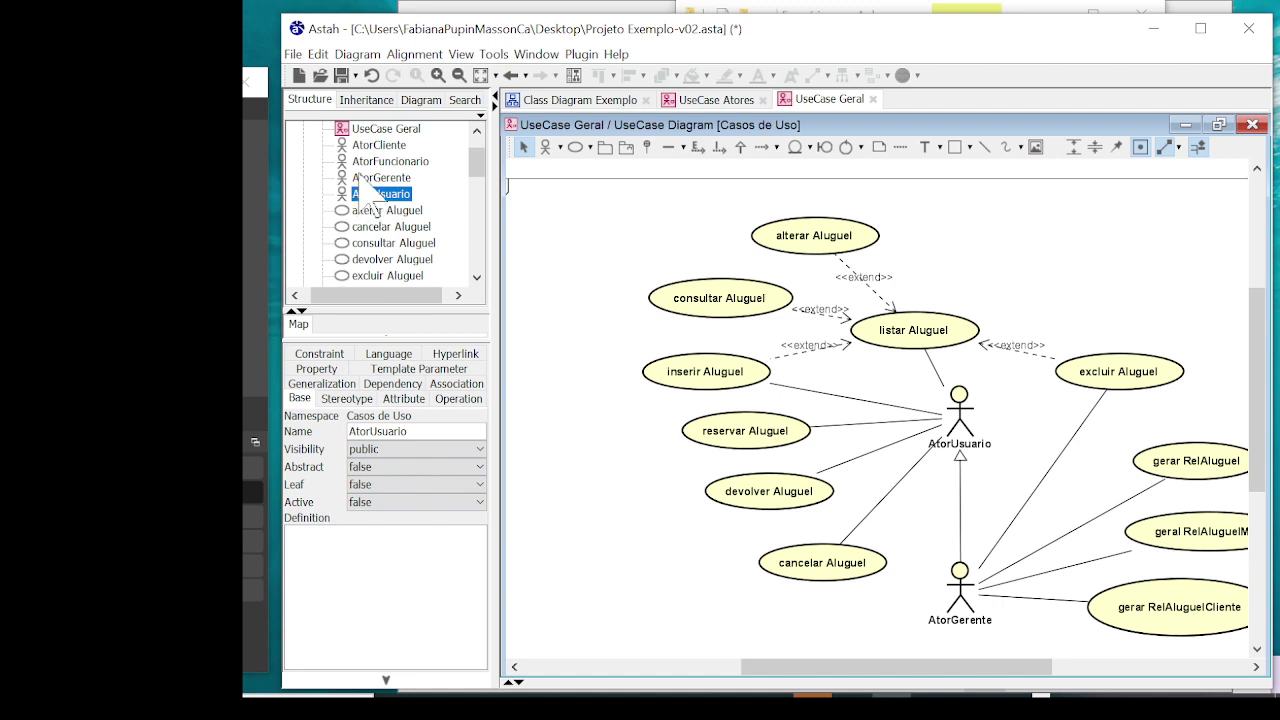
pyautogui.click(390, 161)
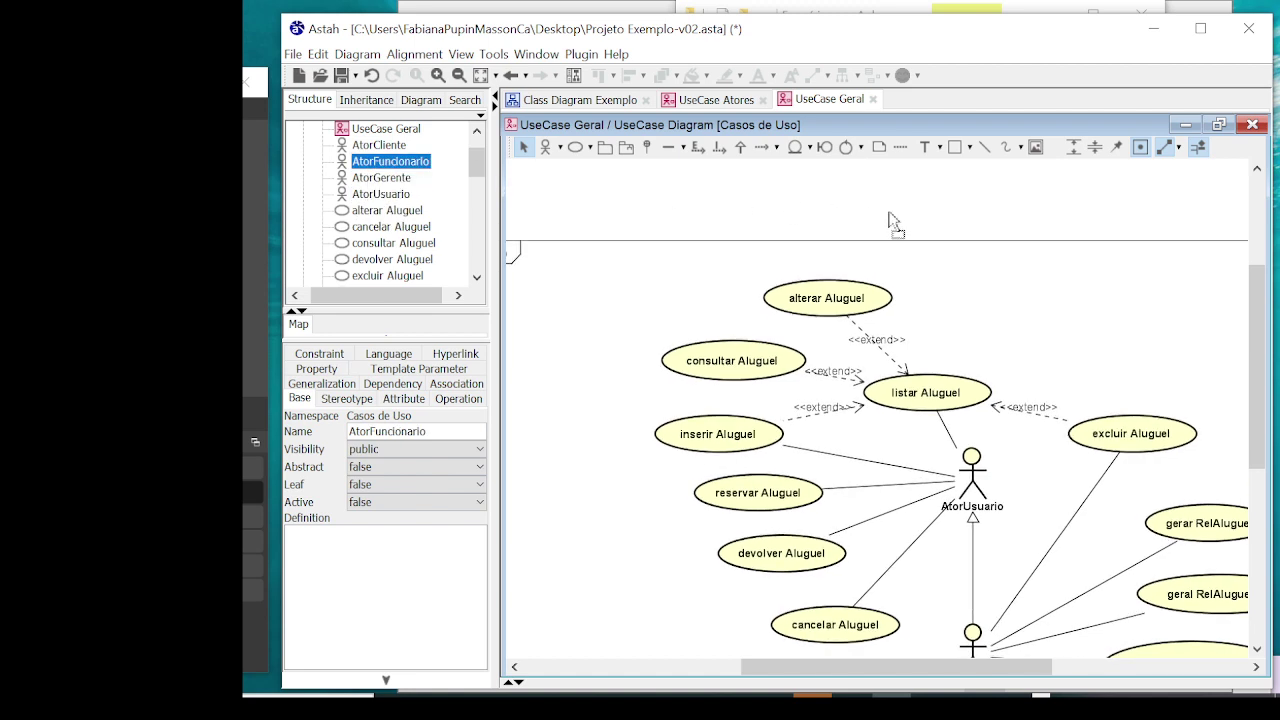
pyautogui.moveTo(1105, 283); pyautogui.dragTo(880, 508)
pyautogui.moveTo(840, 400); pyautogui.dragTo(817, 387)
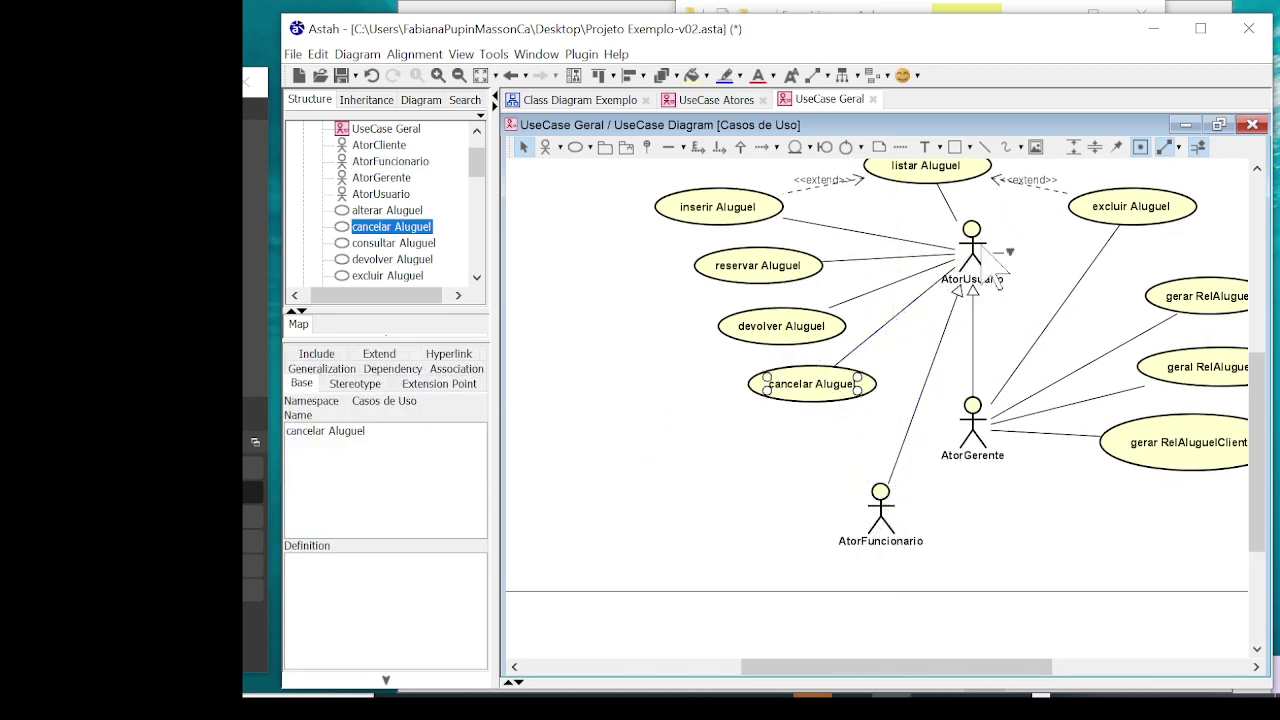
pyautogui.moveTo(894, 553); pyautogui.dragTo(892, 597)
pyautogui.click(634, 509)
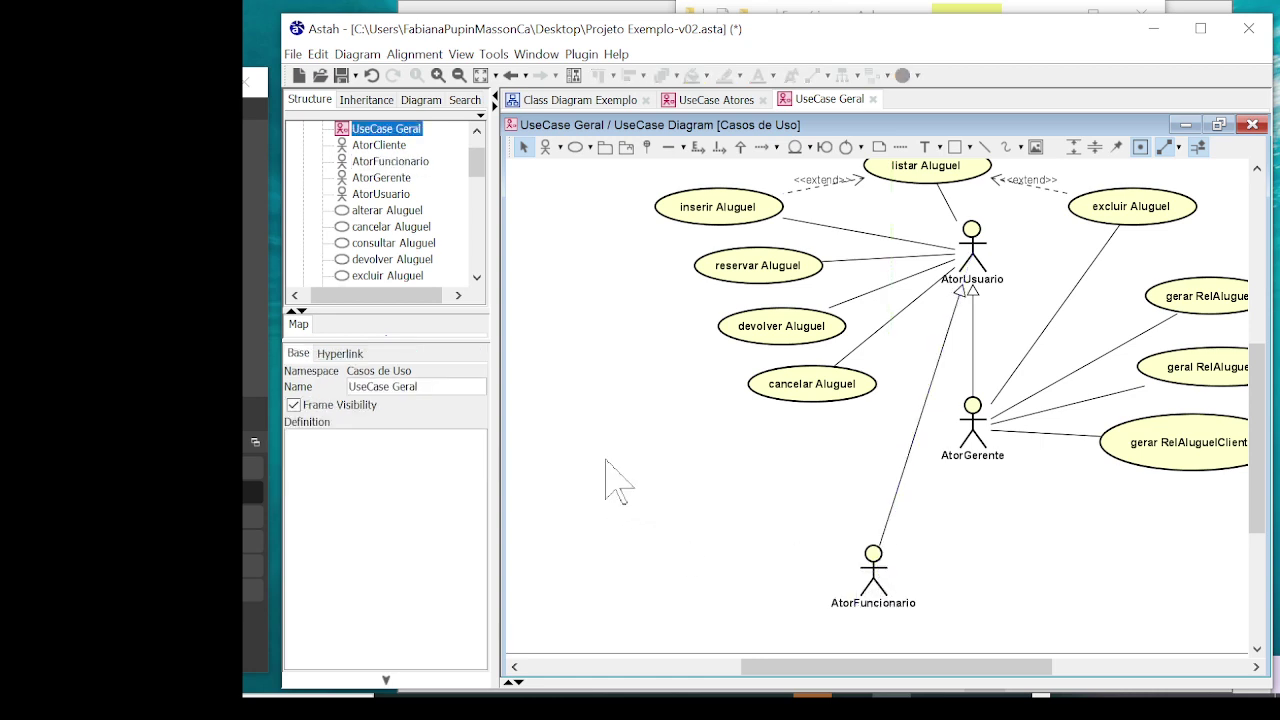
# Add use cases named Inserir Pagamento and alterar Pagamento, one above the other, to the left of AtorFuncionario
pyautogui.click(614, 480)
pyautogui.press('BackSpace')
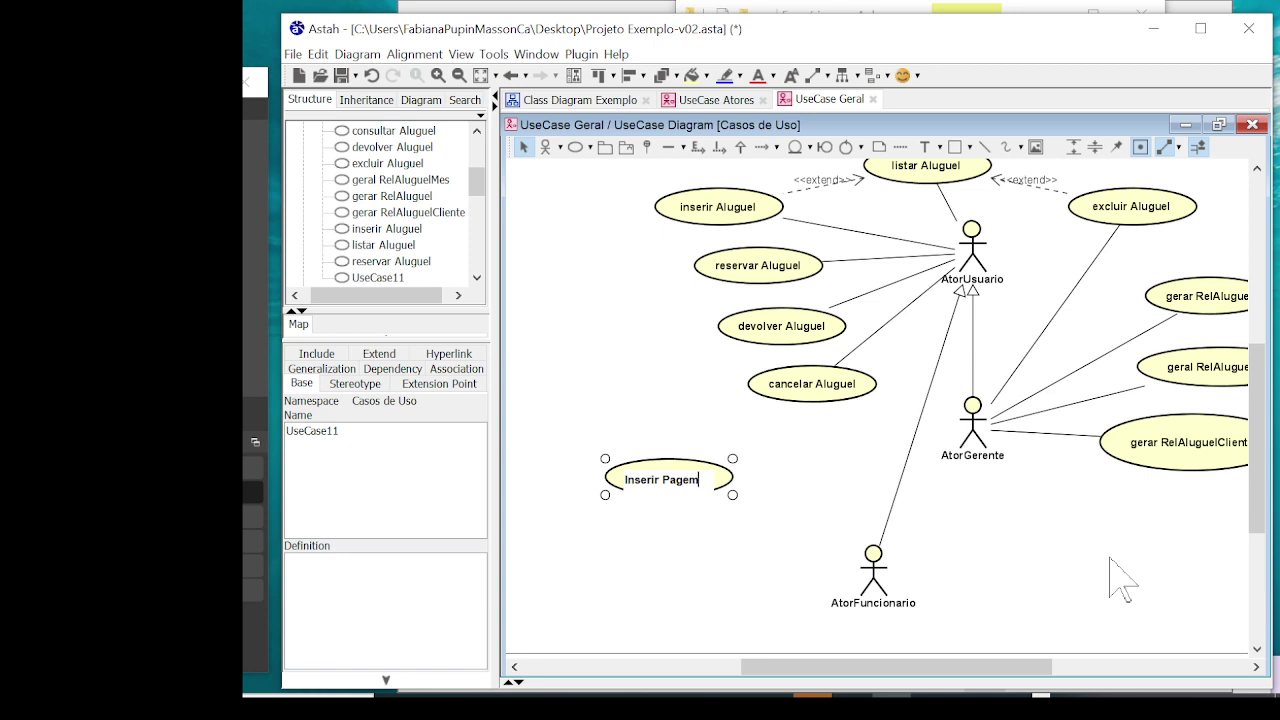
pyautogui.write('Inserir Pagamento')
pyautogui.hotkey('ctrl', 'shift', 'Left')
pyautogui.press('Return')
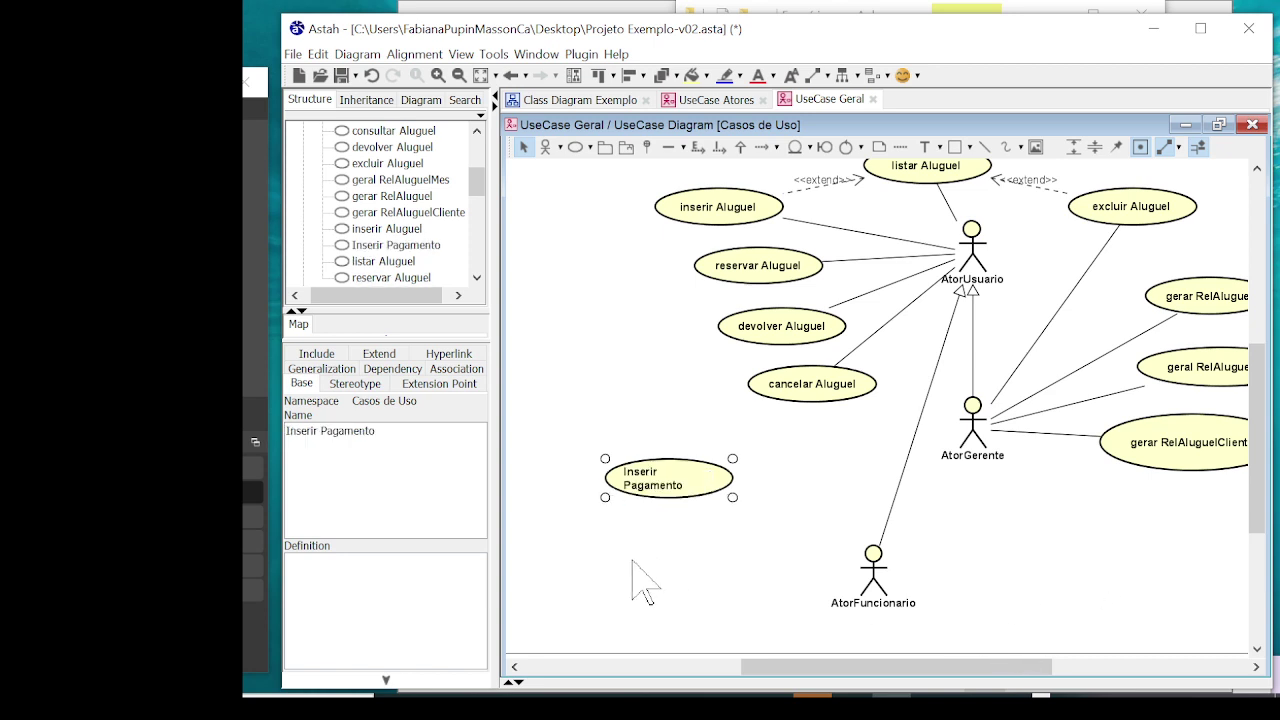
pyautogui.click(640, 571)
pyautogui.write('alterar Pagamento')
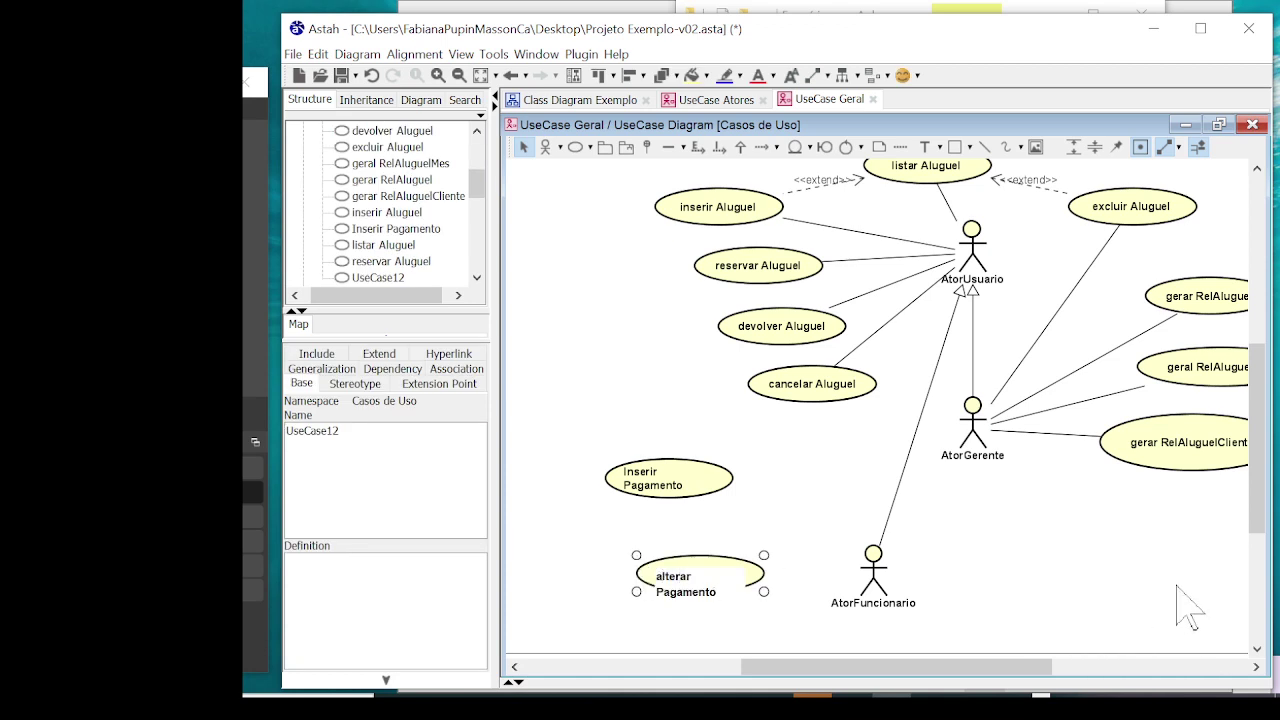
pyautogui.click(849, 491)
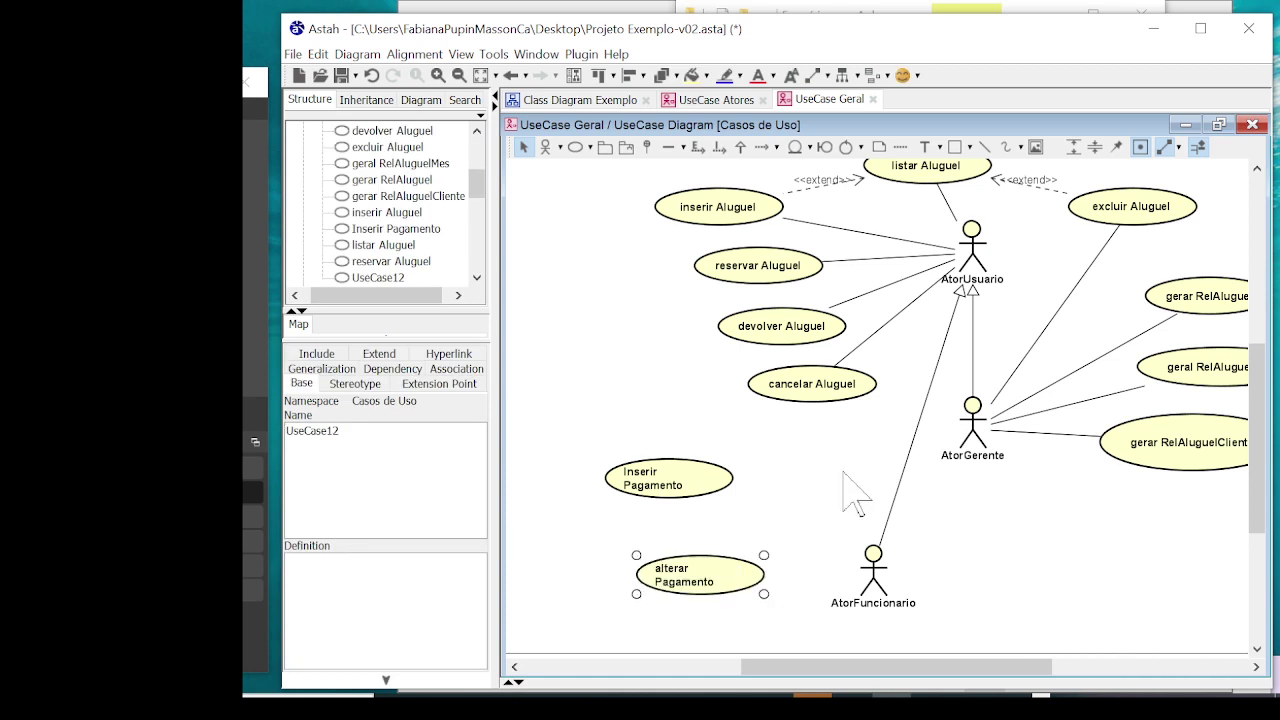
# Add the use cases excluir Pagamento and listar Pagamento, placing listar Pagamento to the left, between Inserir Pagamento and alterar Pagamento
pyautogui.click(750, 492)
pyautogui.write('exc')
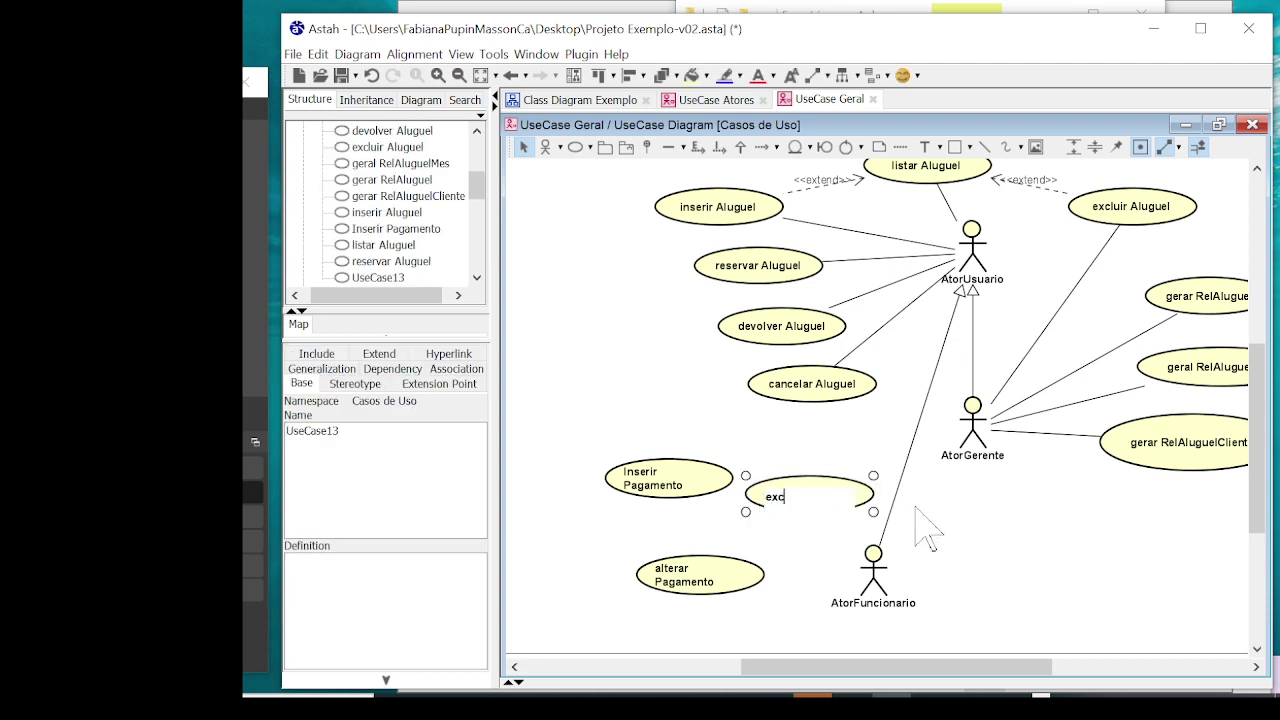
pyautogui.write('luir Pagamento')
pyautogui.click(607, 514)
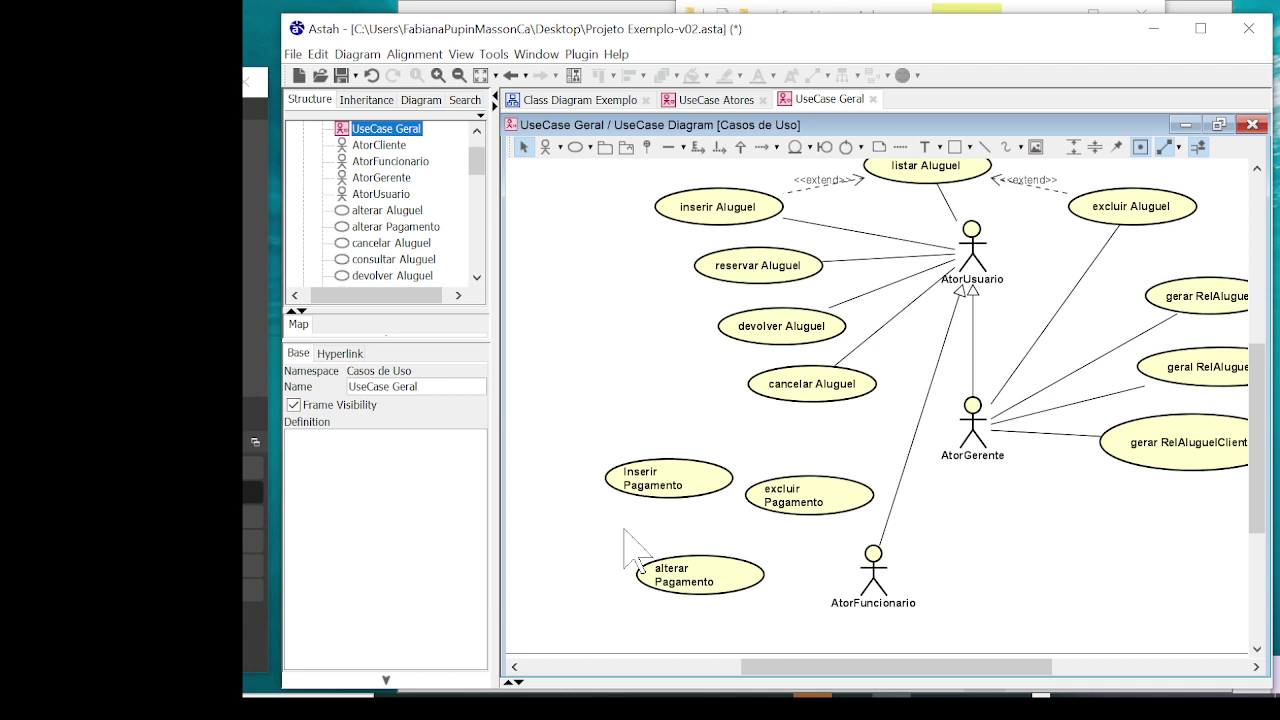
pyautogui.click(624, 530)
pyautogui.write('l')
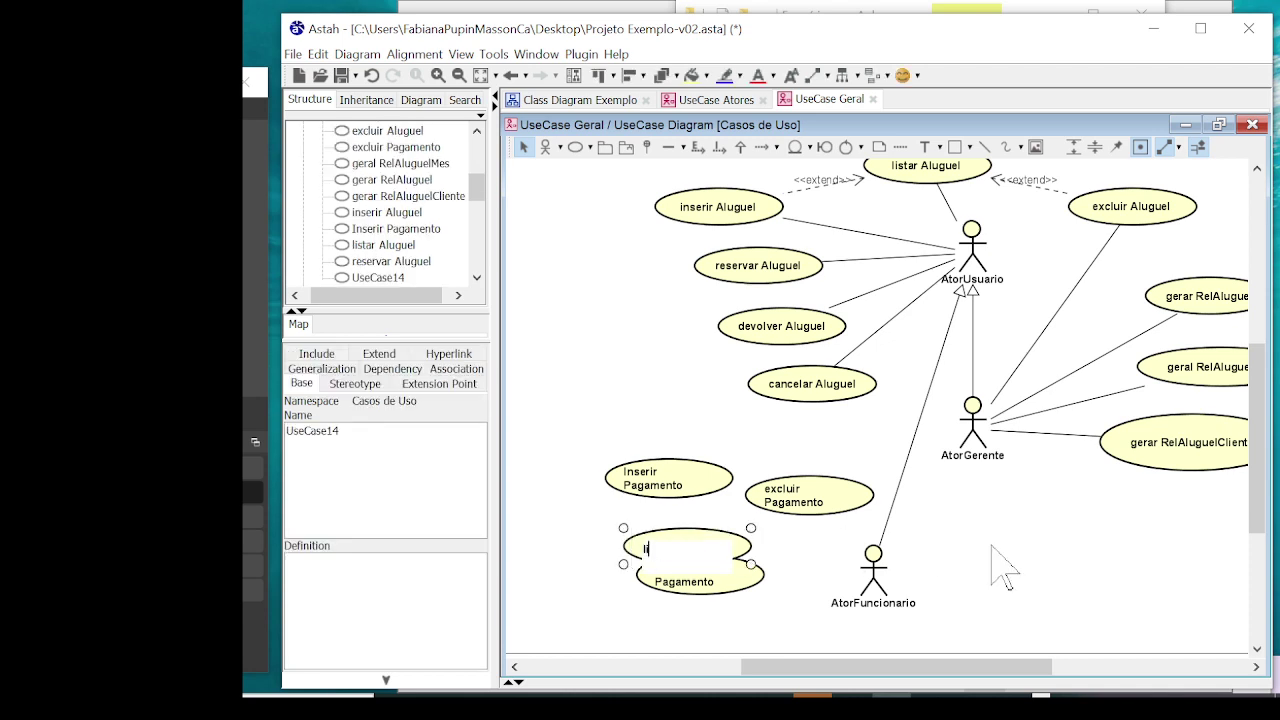
pyautogui.write('istar Pagamento')
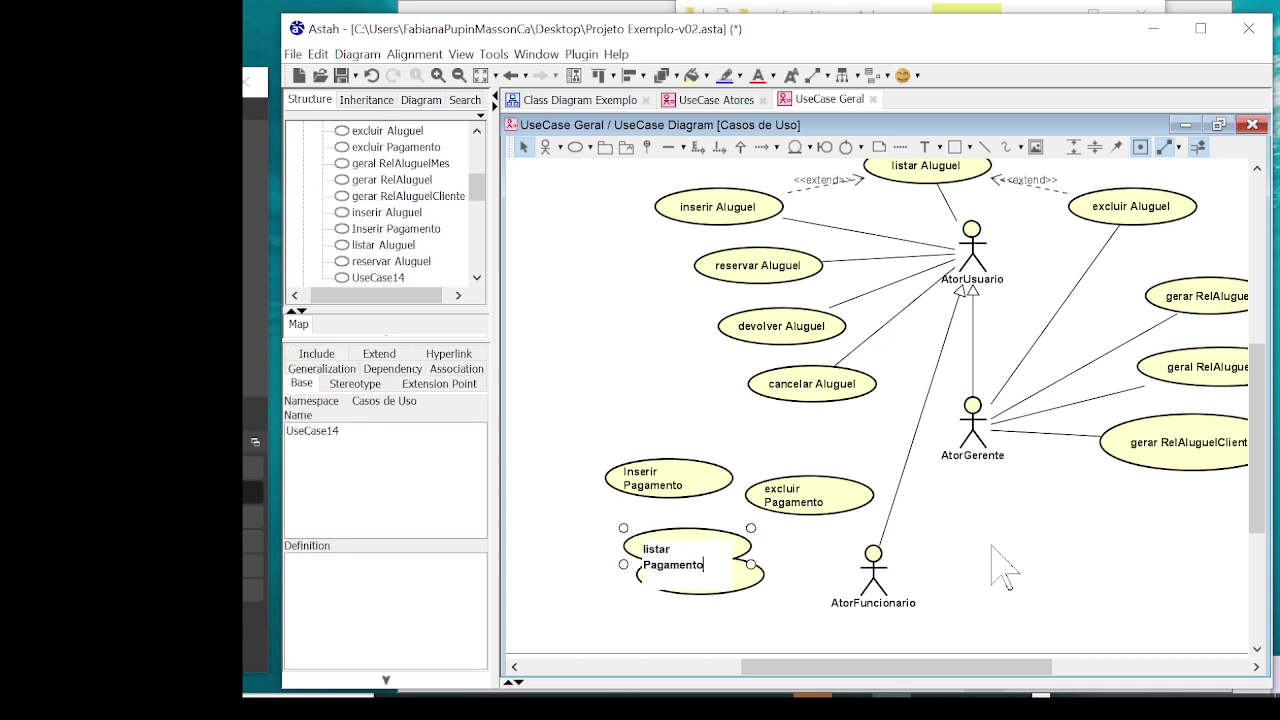
pyautogui.moveTo(578, 506); pyautogui.dragTo(631, 537)
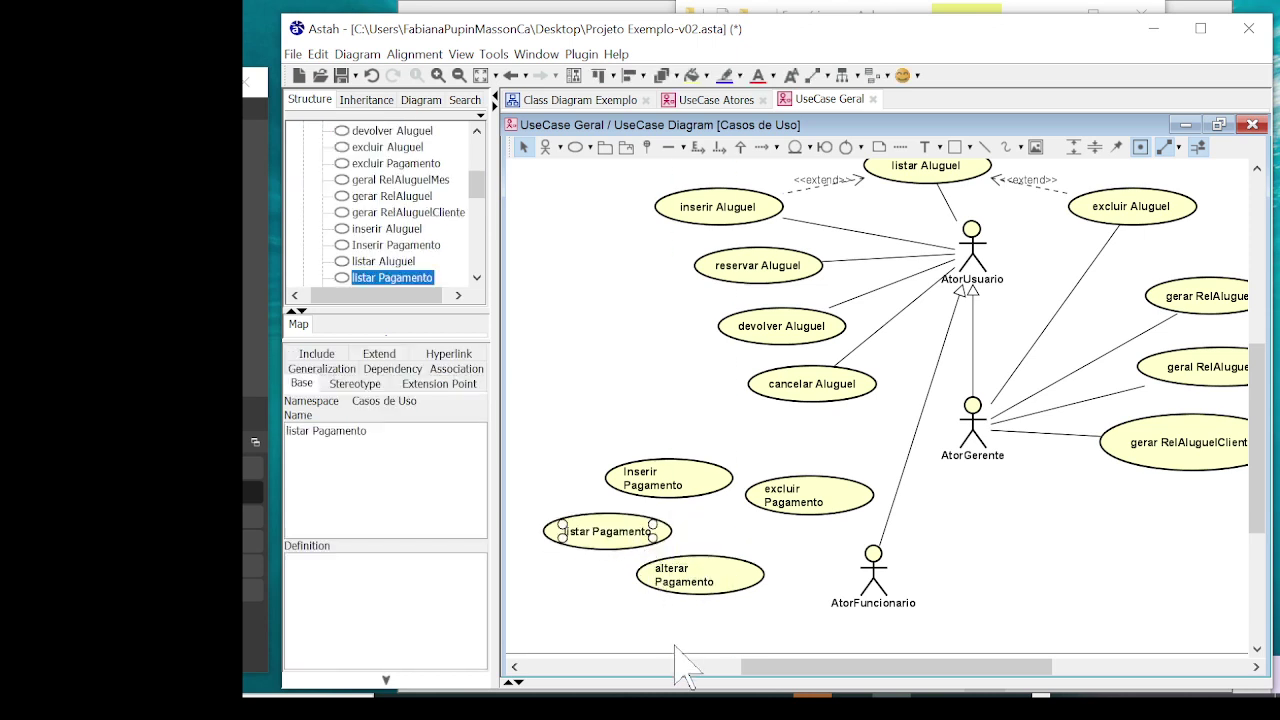
# Add a use case named consultar Pagamento to the right of AtorFuncionario
pyautogui.click(735, 641)
pyautogui.click(1009, 549)
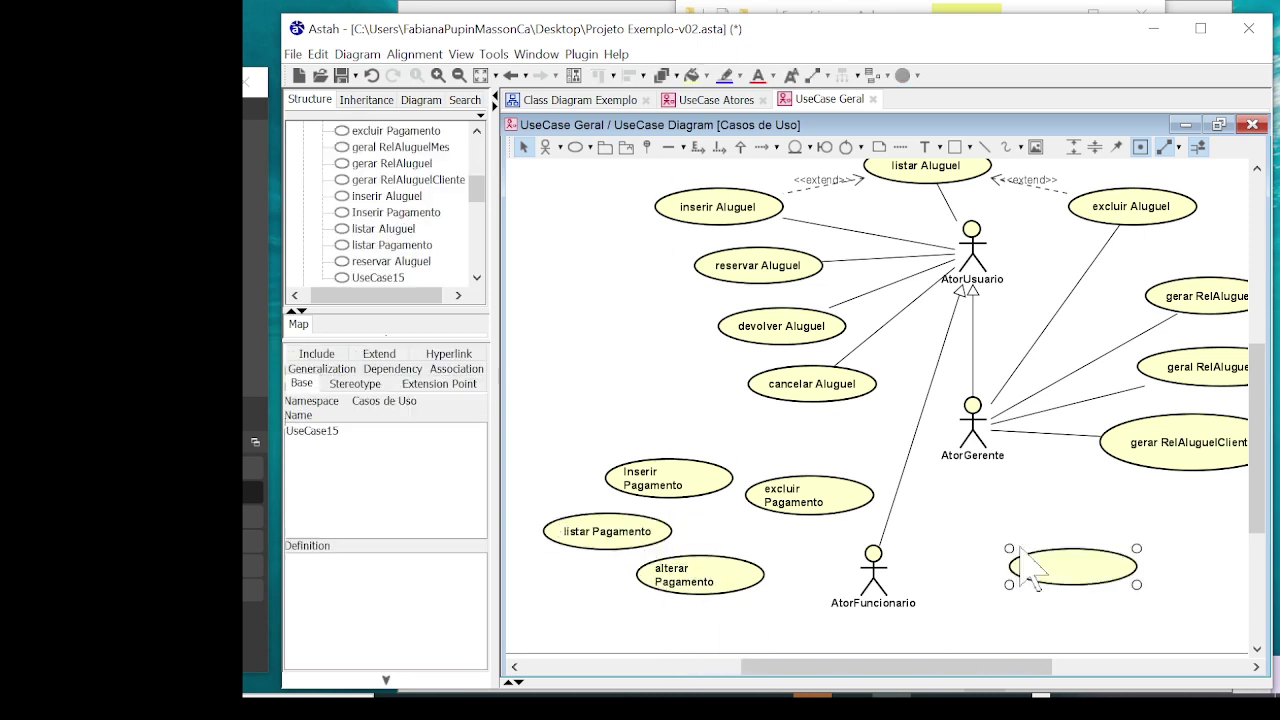
pyautogui.write('cvo')
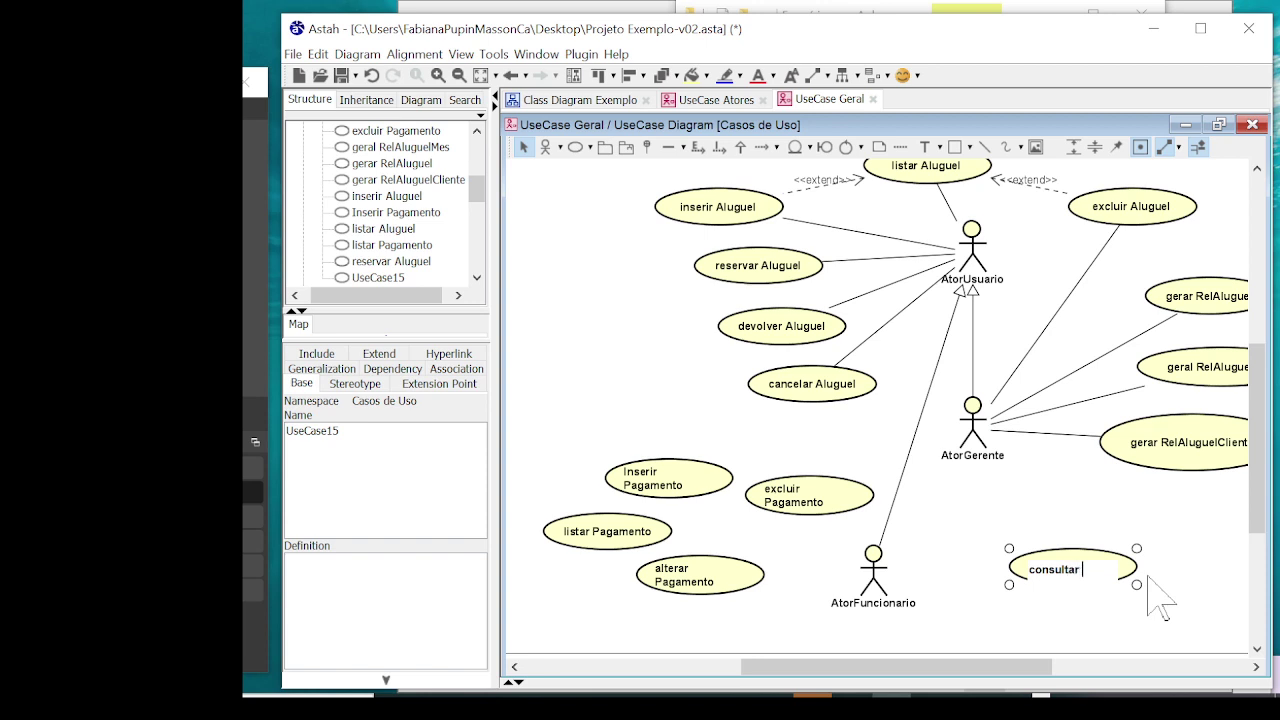
# Add a use case above consultar Pagamento and, after checking the Pagamento class operations, name it calculcar Multa Pagamento
pyautogui.click(983, 498)
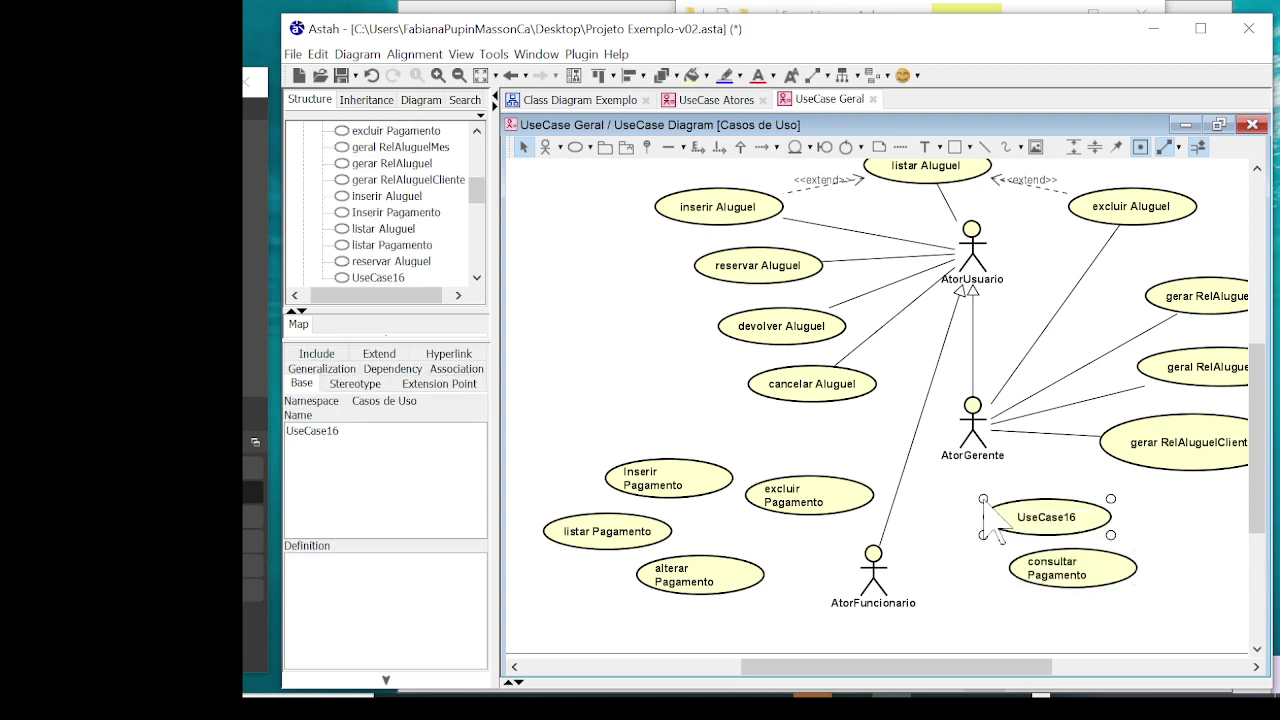
pyautogui.doubleClick(1048, 517)
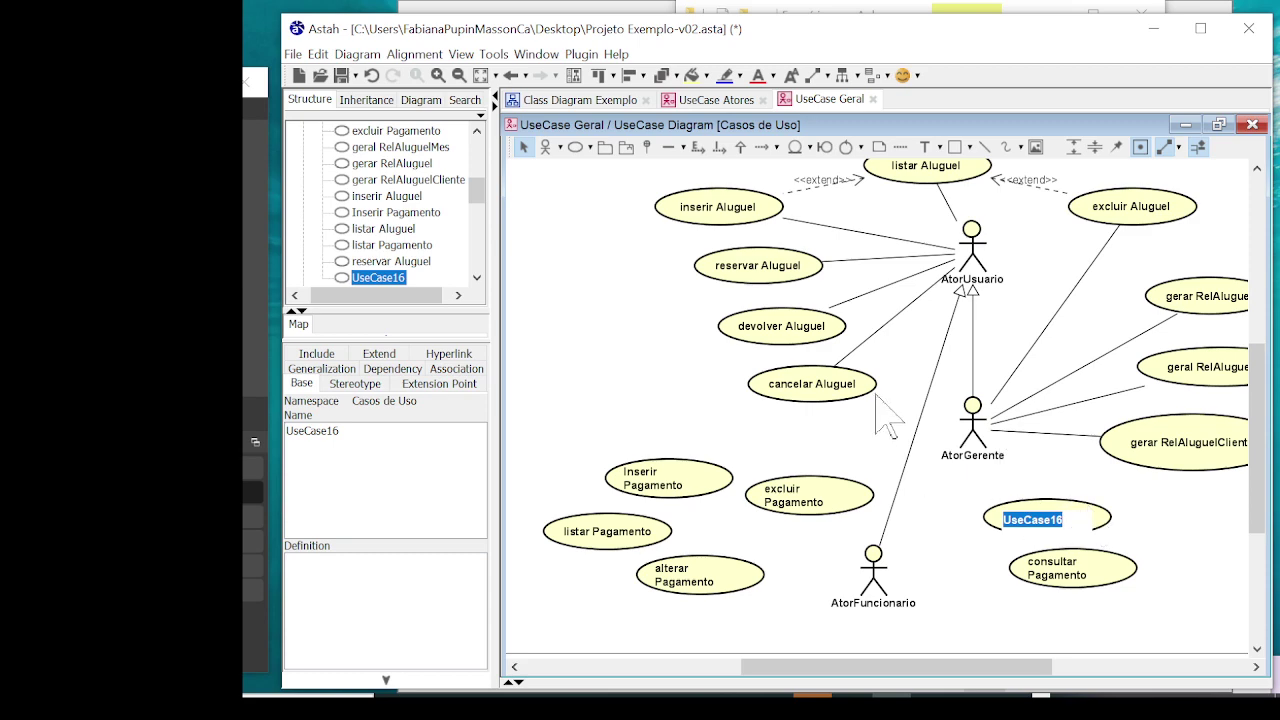
pyautogui.click(576, 100)
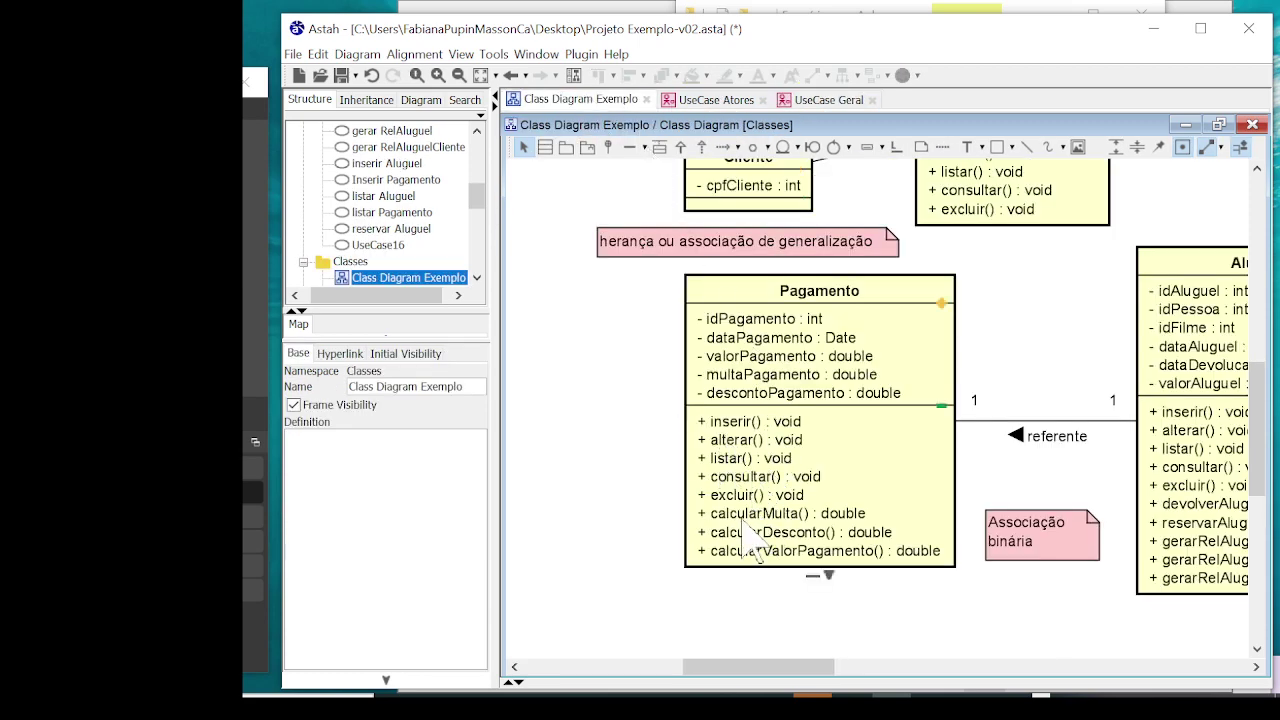
pyautogui.click(830, 100)
pyautogui.doubleClick(1047, 519)
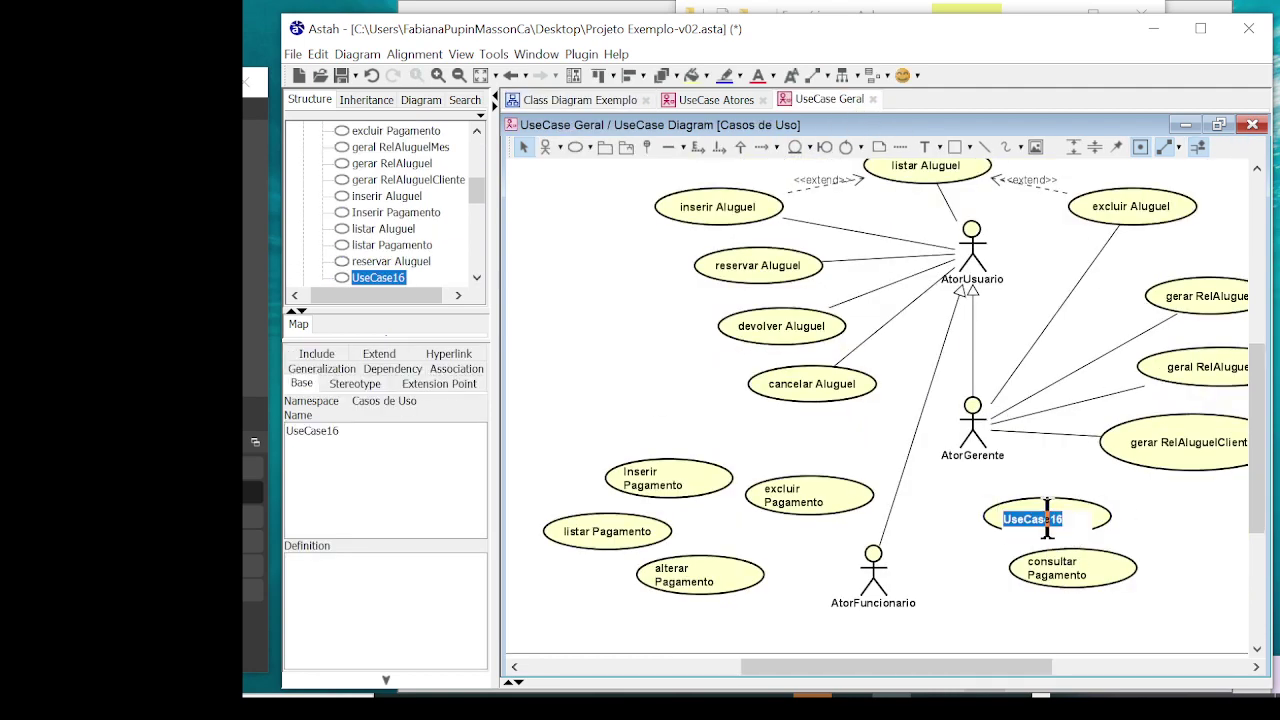
pyautogui.write('calculca')
pyautogui.write(' Multa Pagamento')
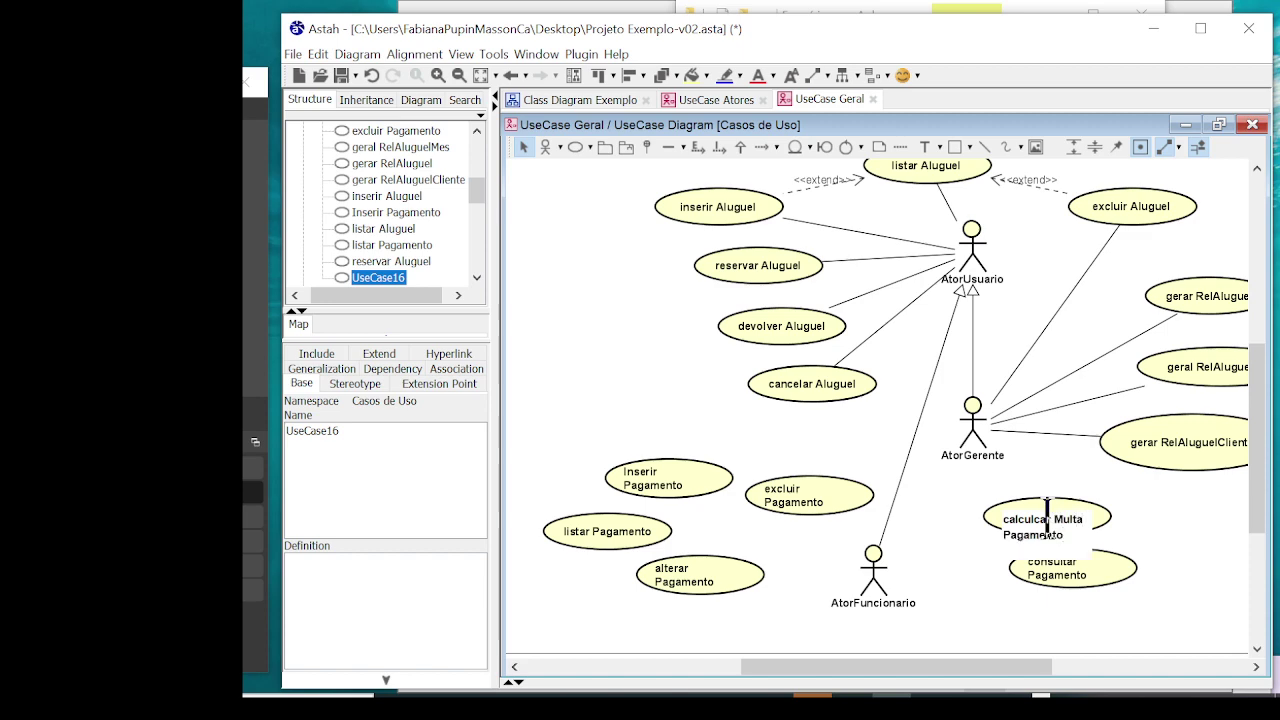
pyautogui.click(1180, 520)
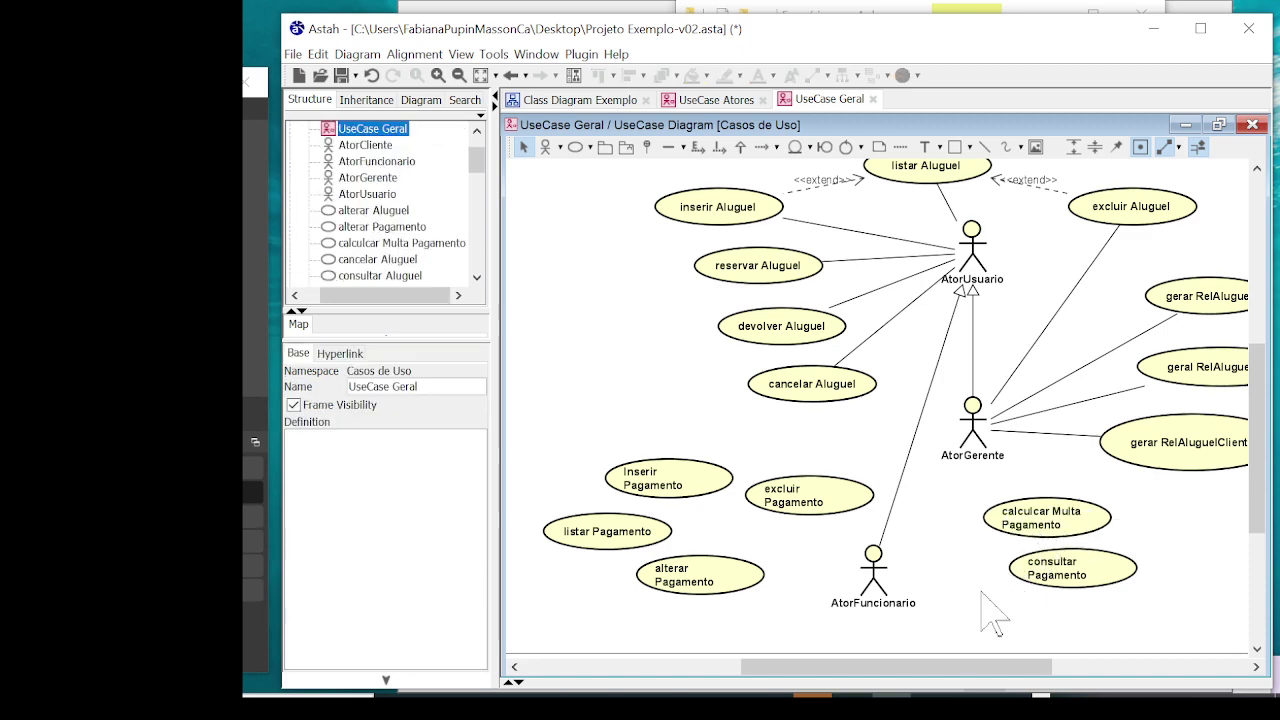
# Add a use case below consultar Pagamento and, after checking the Pagamento class operations, name it calculcar Desconto Pagamento
pyautogui.scroll(-3, 984, 560)
pyautogui.click(951, 526)
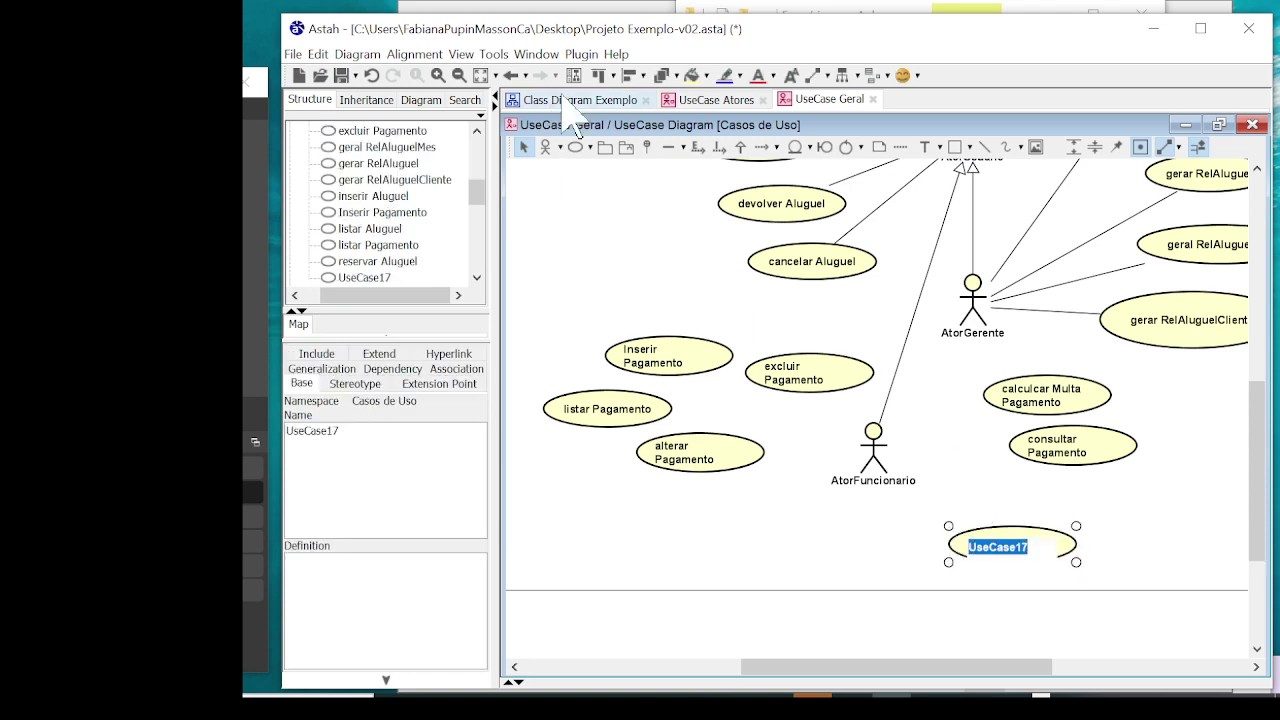
pyautogui.click(545, 100)
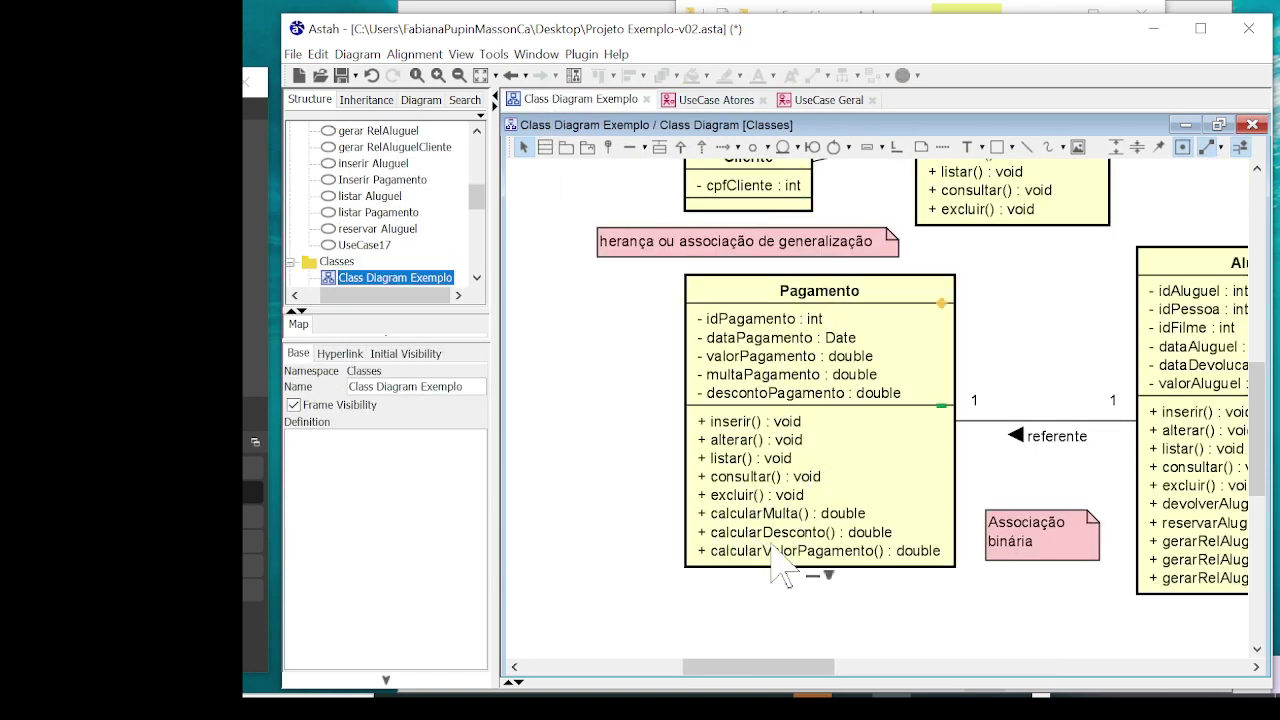
pyautogui.click(826, 100)
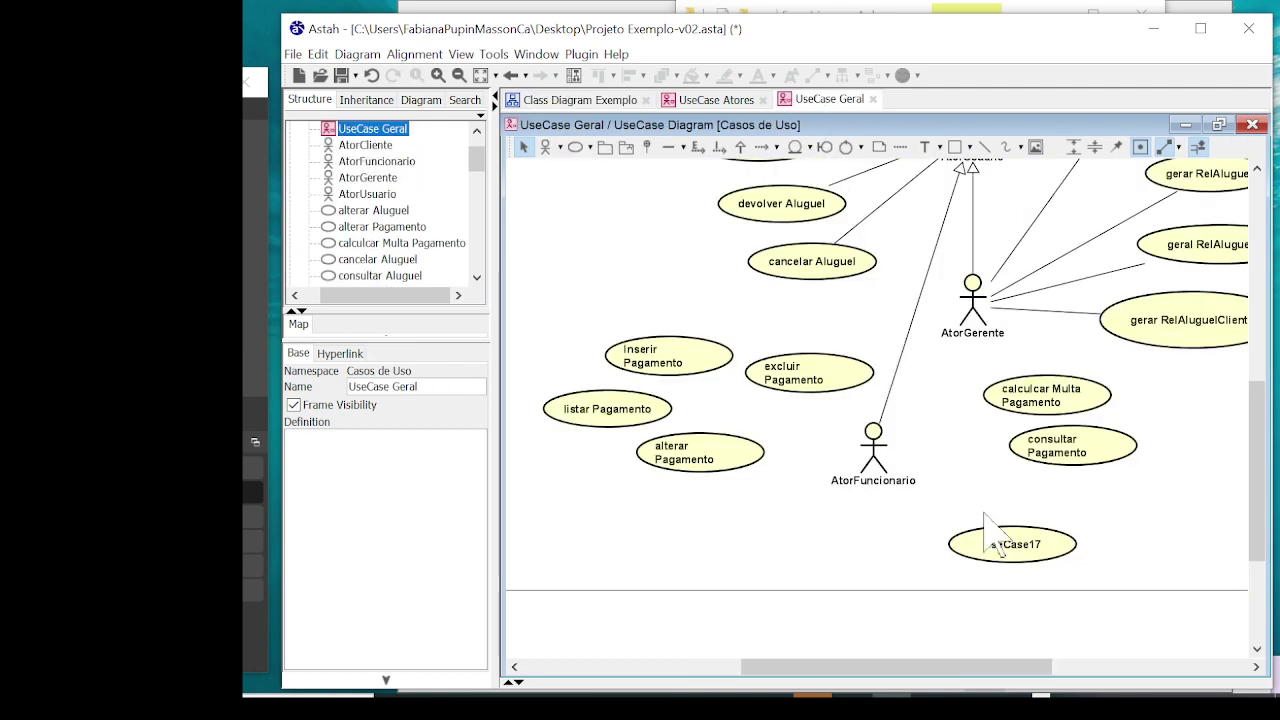
pyautogui.doubleClick(998, 545)
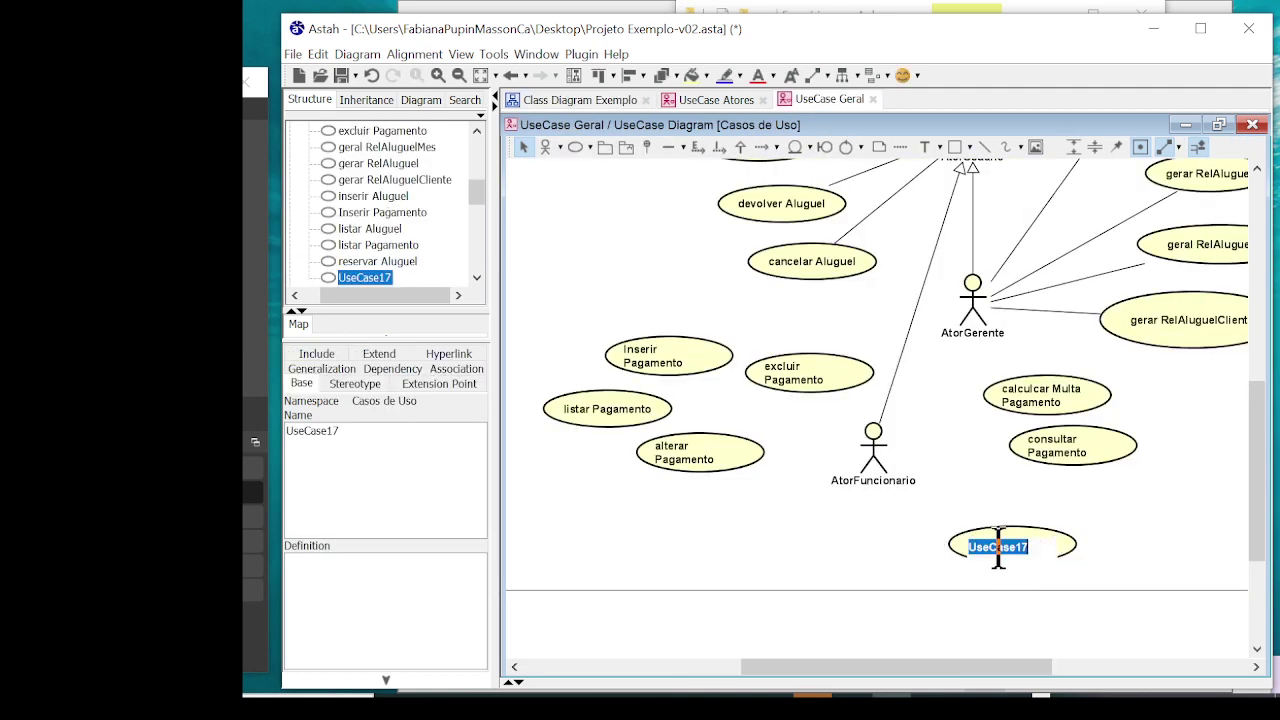
pyautogui.write('calcular D')
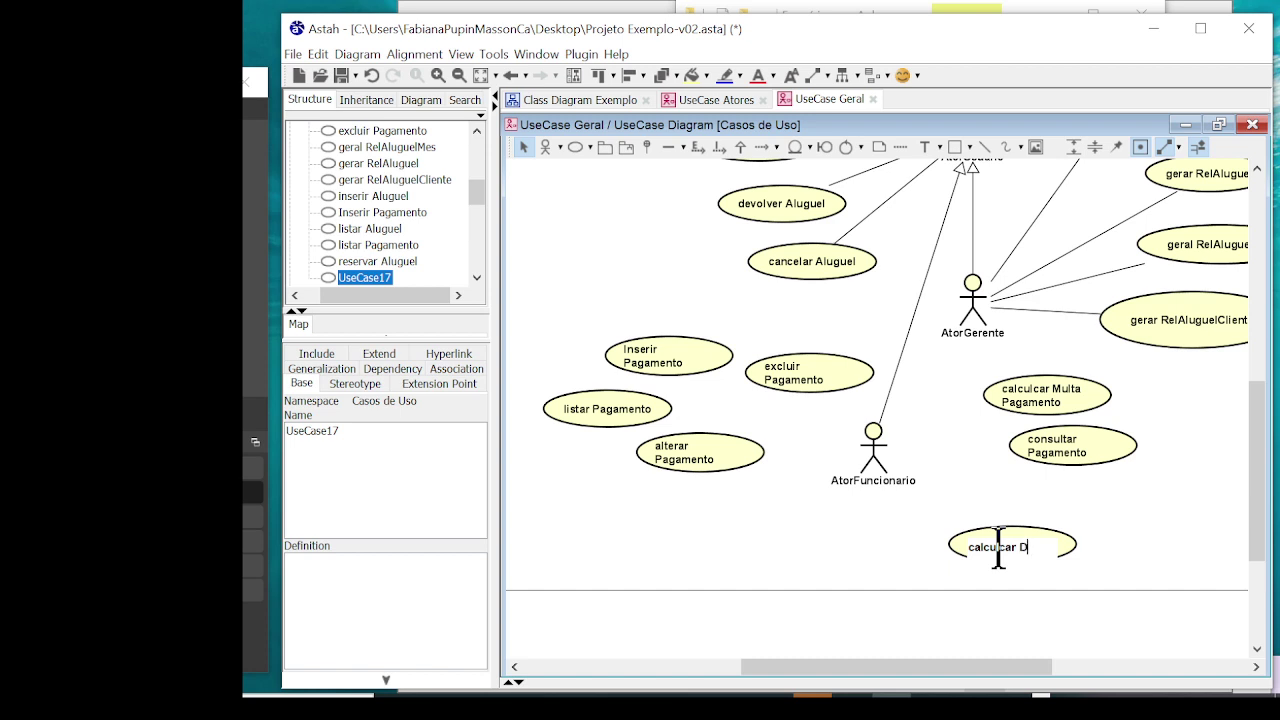
pyautogui.write('esconto Pagamento')
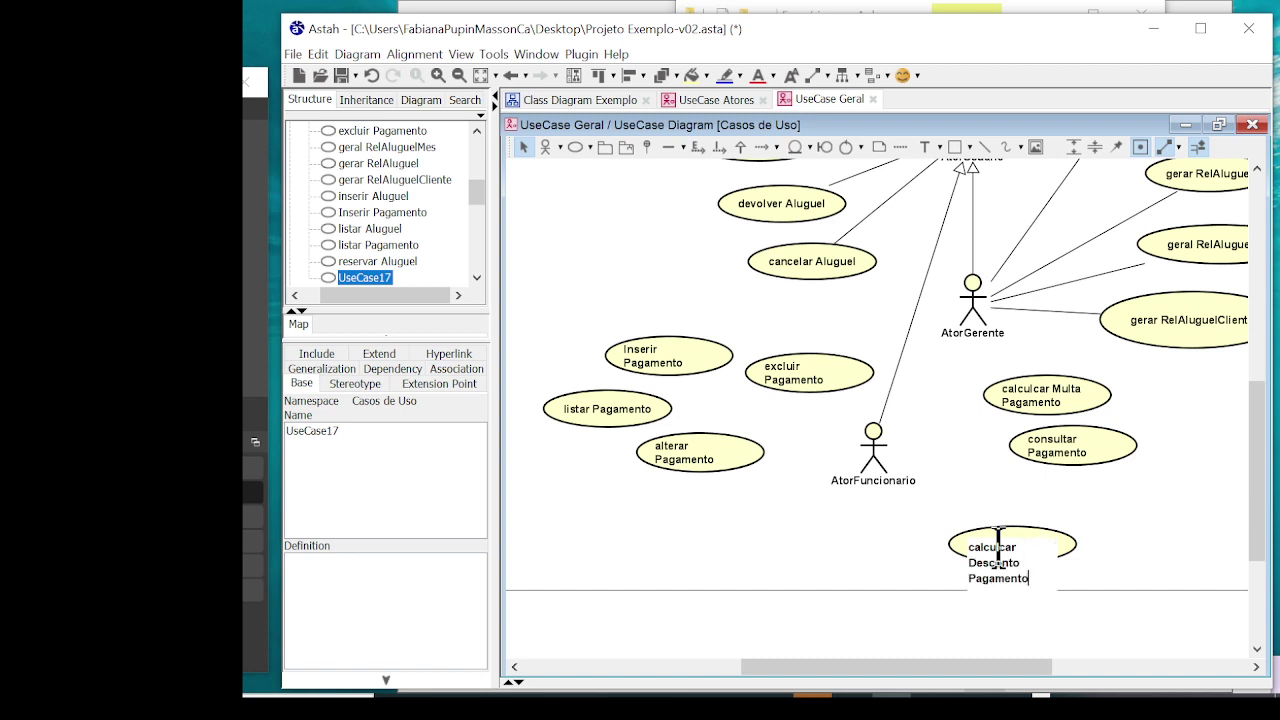
# Add a use case below AtorFuncionario and name it calcular Valor Pagamento, checking the operation name in the class diagram
pyautogui.click(777, 600)
pyautogui.click(785, 598)
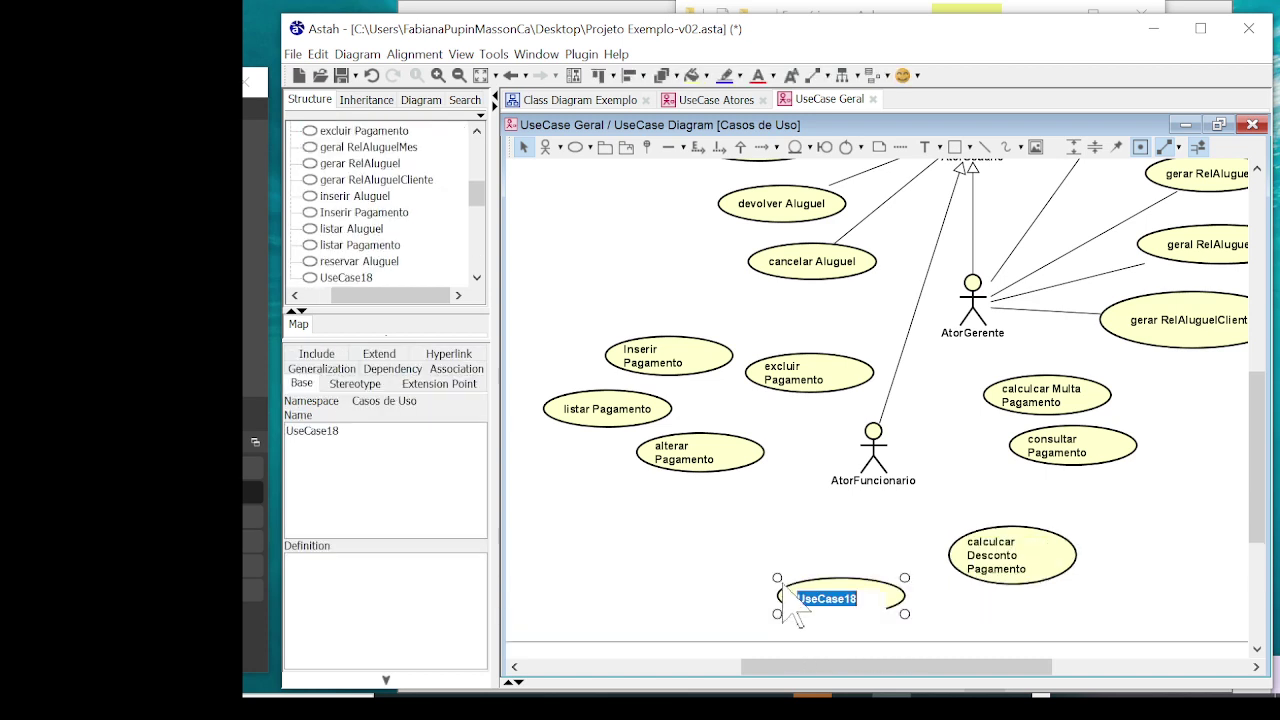
pyautogui.write('calcular')
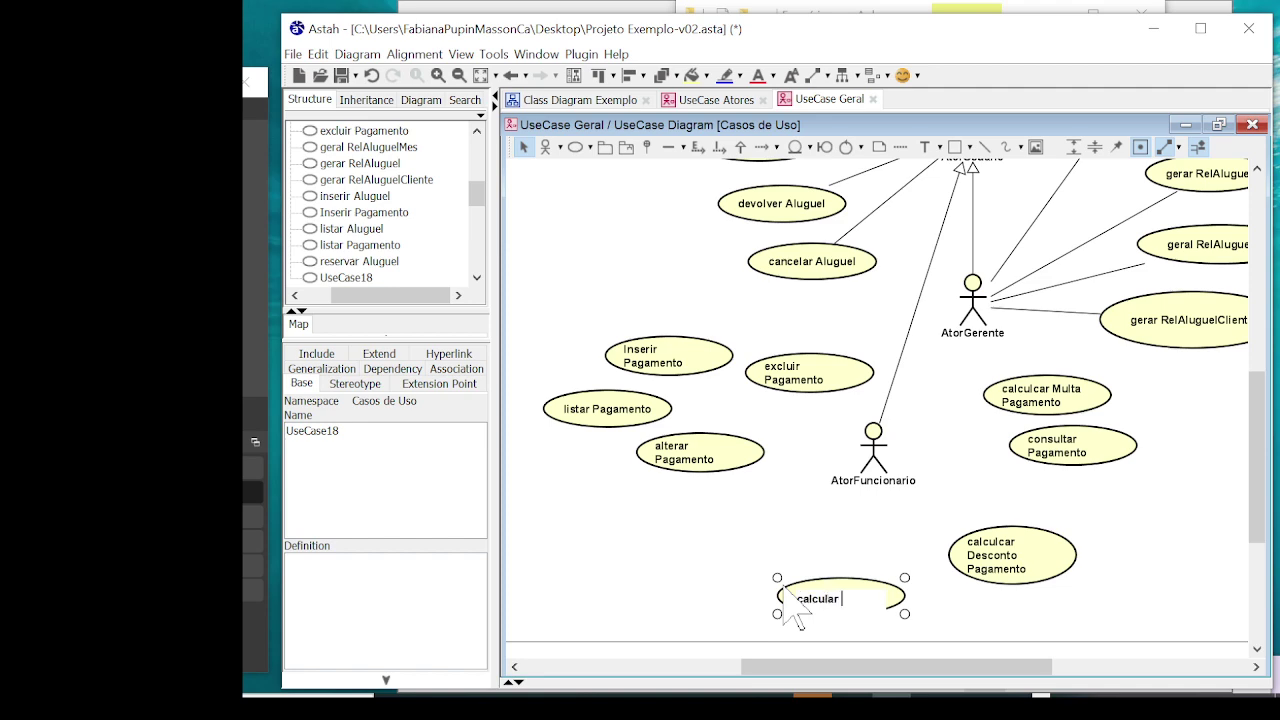
pyautogui.click(578, 100)
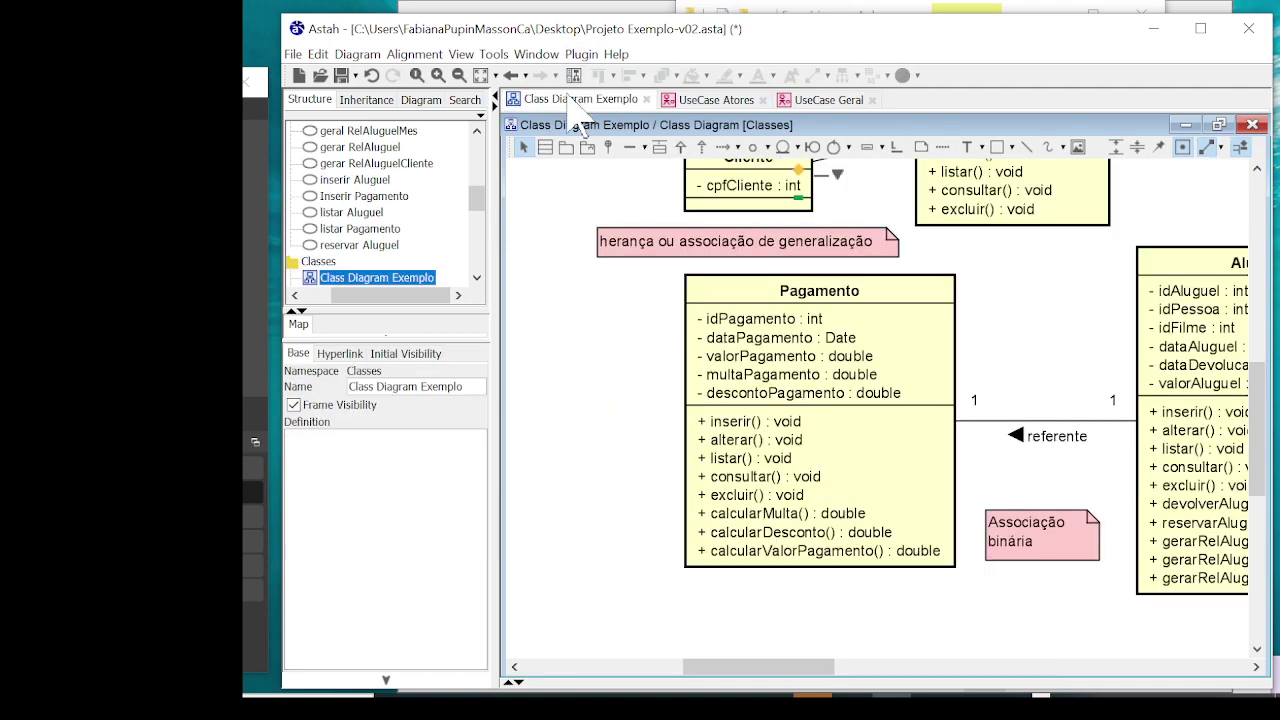
pyautogui.click(828, 100)
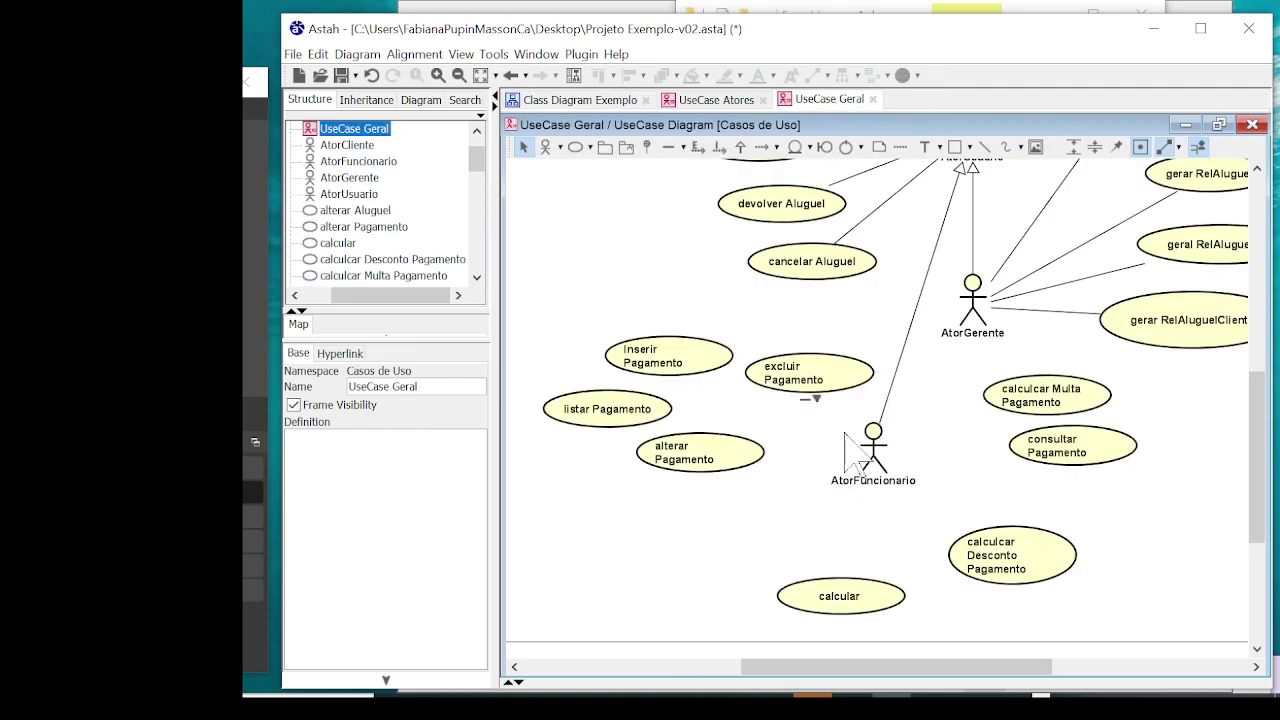
pyautogui.click(872, 606)
pyautogui.click(878, 597)
pyautogui.click(866, 598)
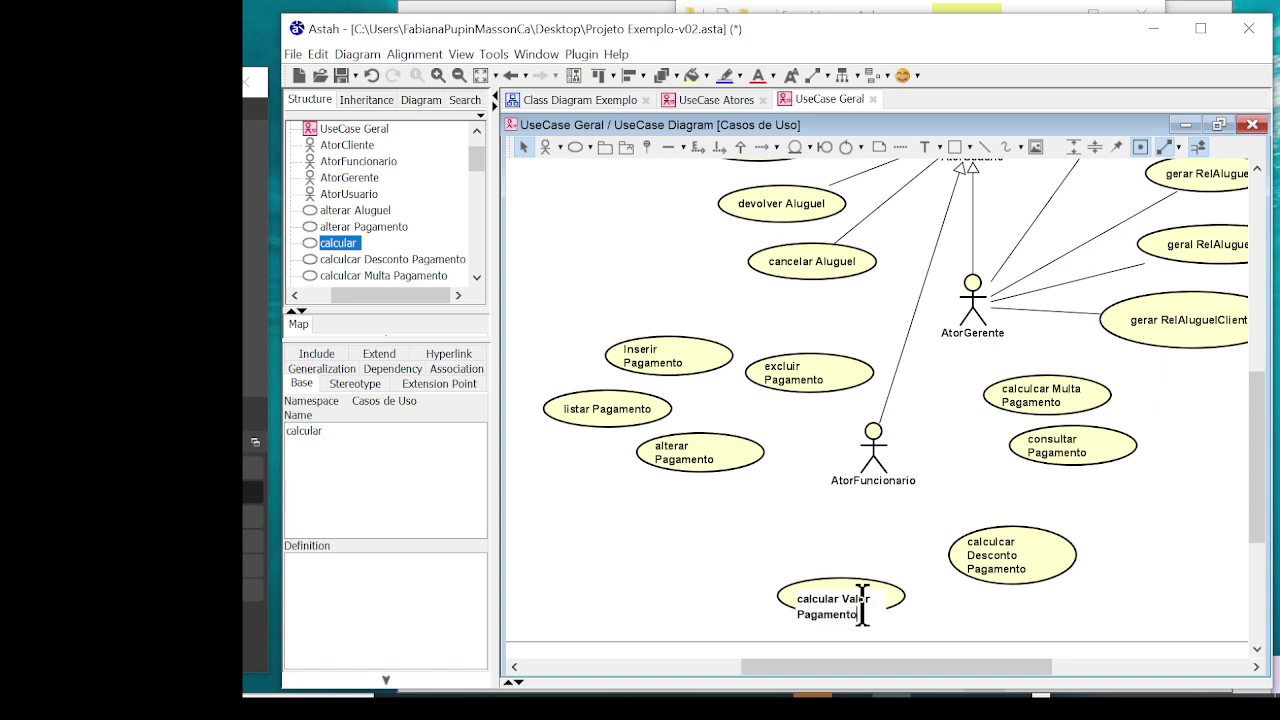
pyautogui.click(737, 514)
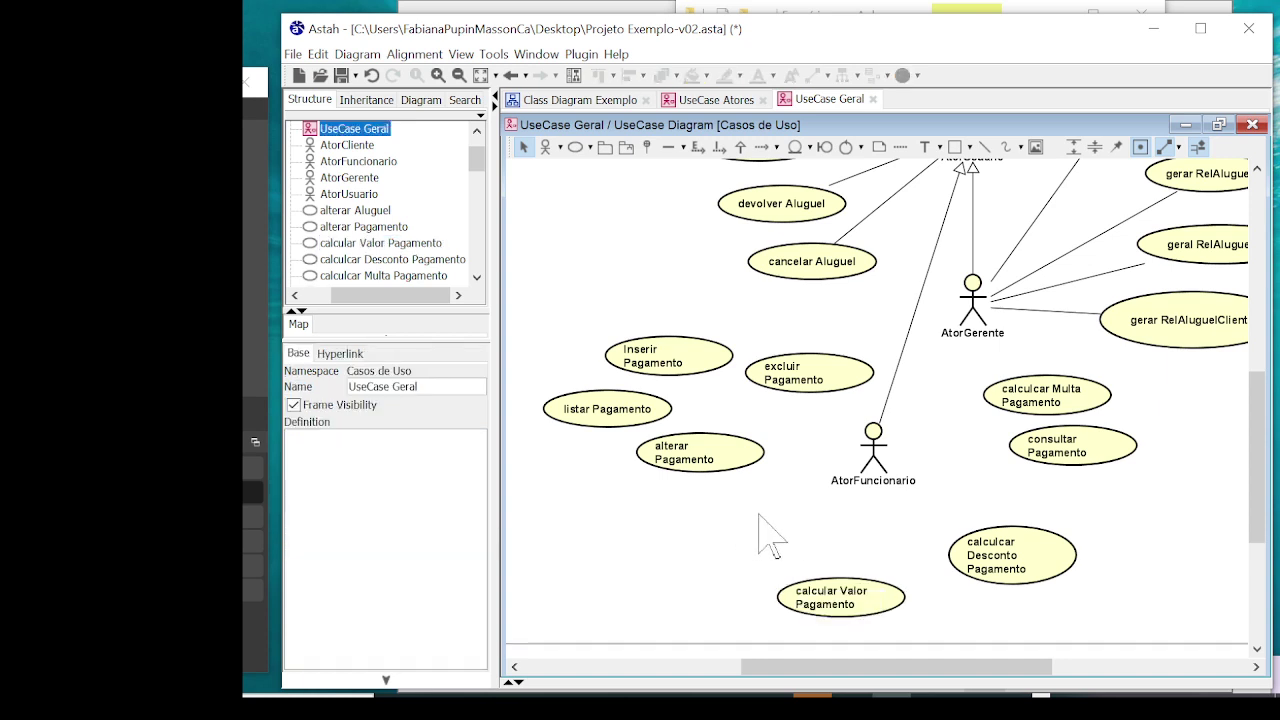
# Move AtorGerente up and to the right, closer to the report use cases
pyautogui.scroll(-5, 850, 410)
pyautogui.scroll(2, 884, 366)
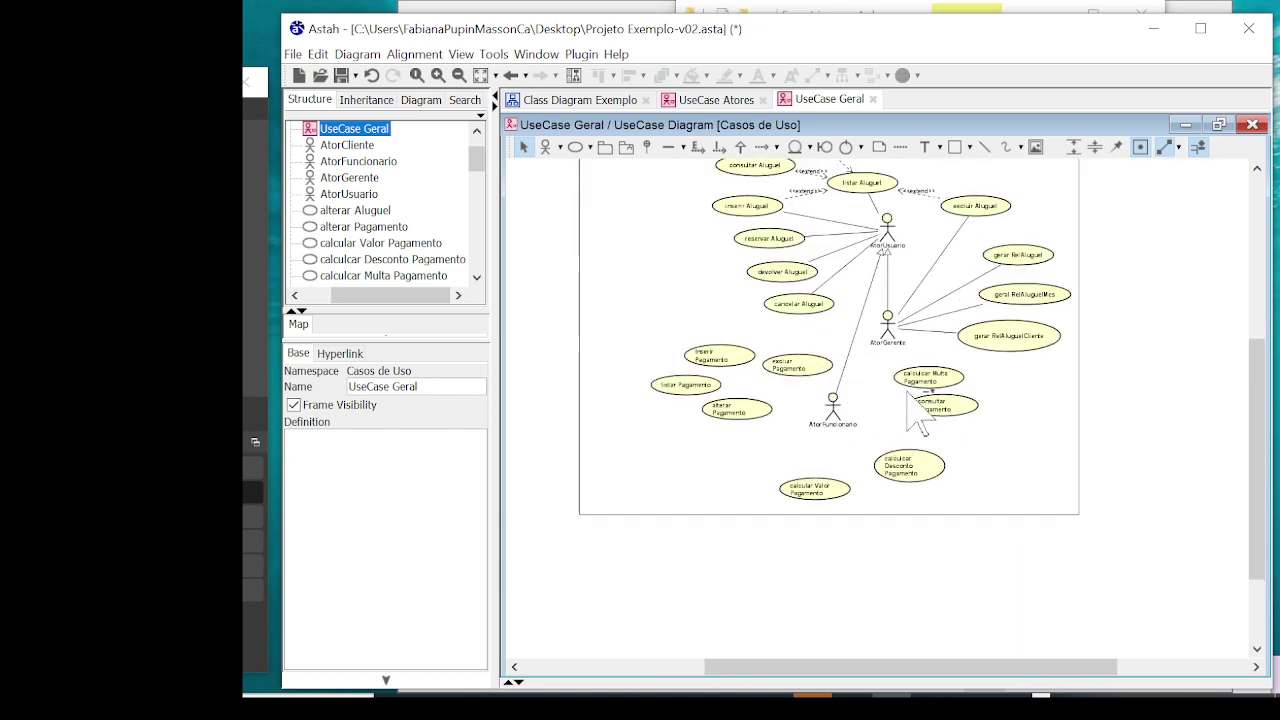
pyautogui.moveTo(893, 330); pyautogui.dragTo(919, 295)
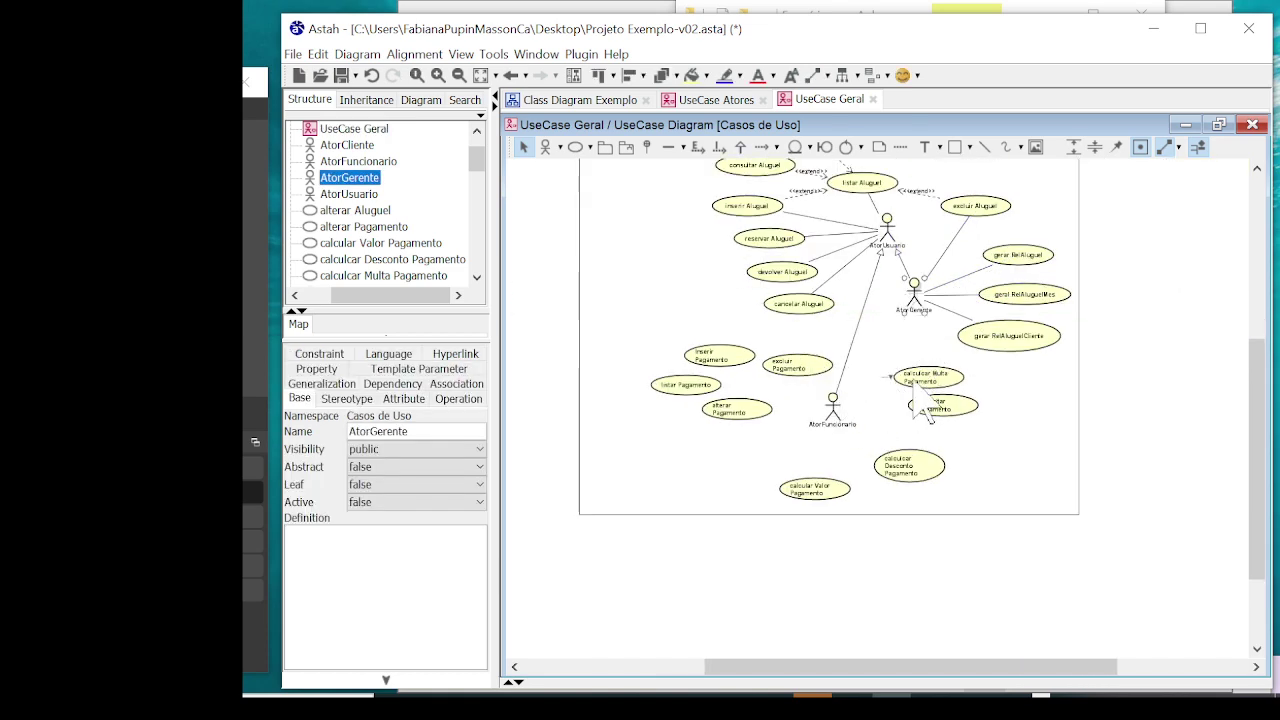
# Fill all eight Pagamento use cases with light green
pyautogui.scroll(1, 912, 378)
pyautogui.scroll(1, 822, 378)
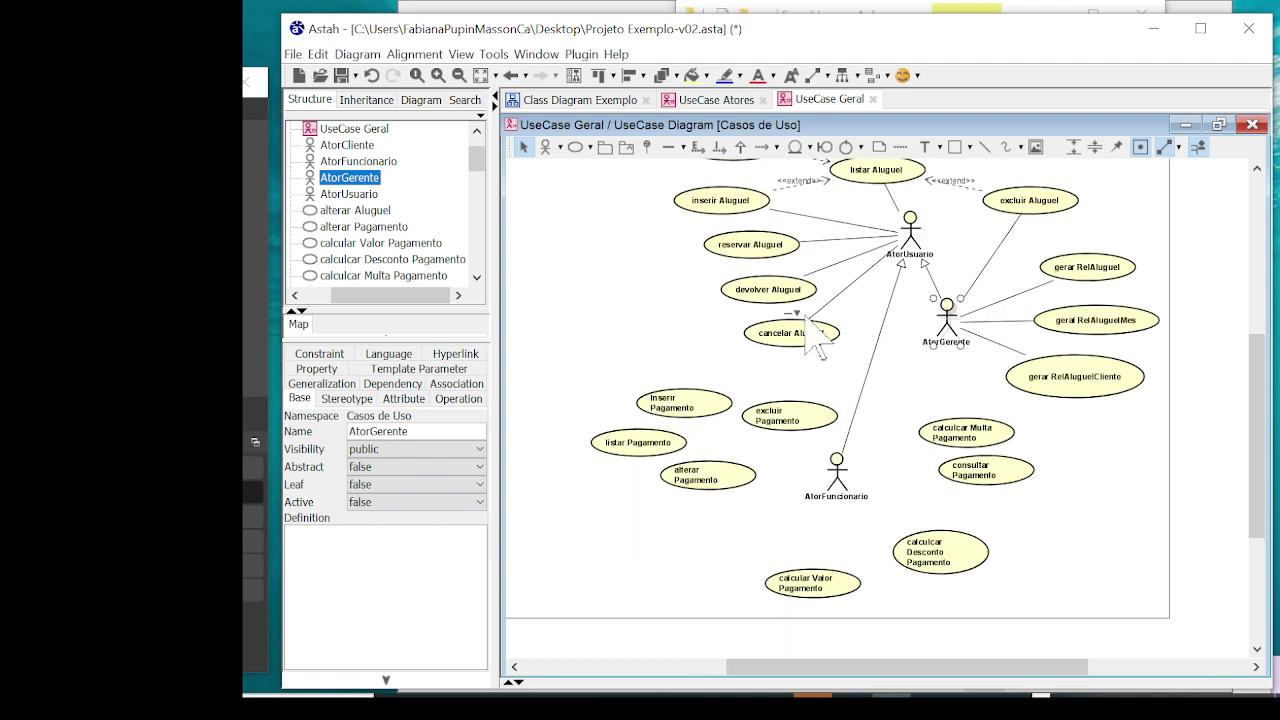
pyautogui.click(660, 404)
pyautogui.keyDown('shift'); pyautogui.click(770, 418); pyautogui.keyUp('shift')
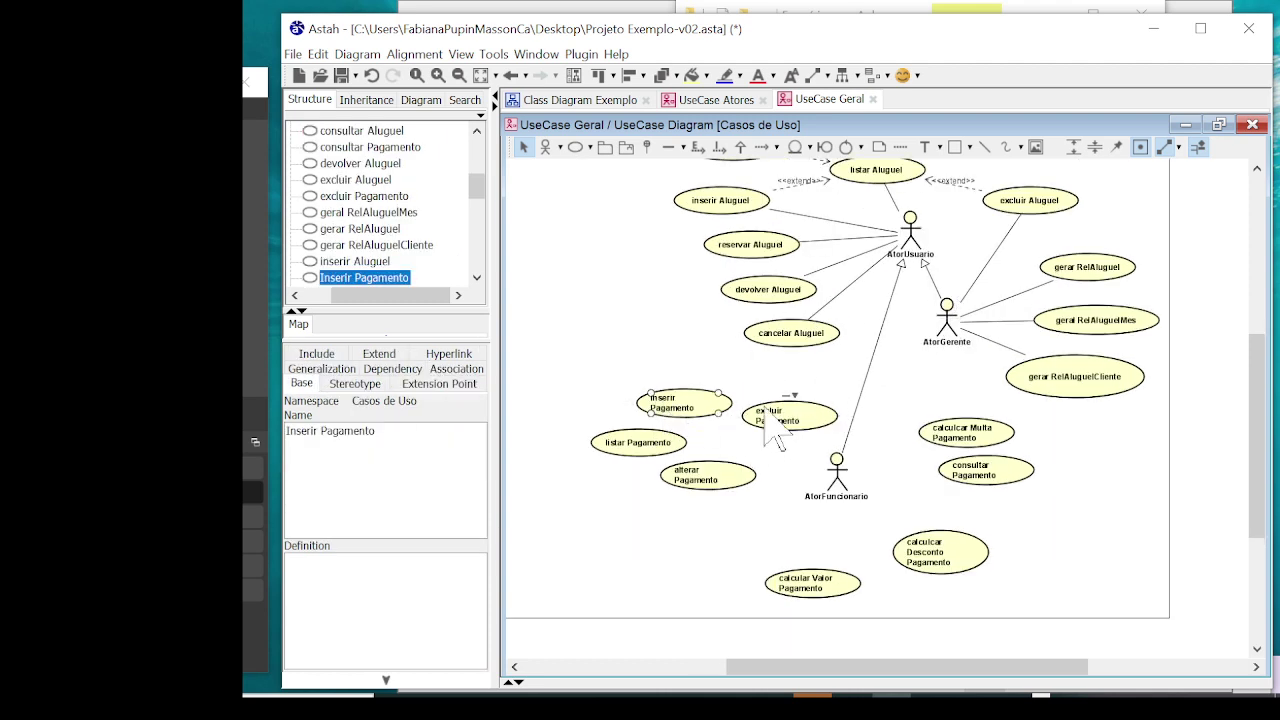
pyautogui.keyDown('shift'); pyautogui.click(630, 445); pyautogui.keyUp('shift')
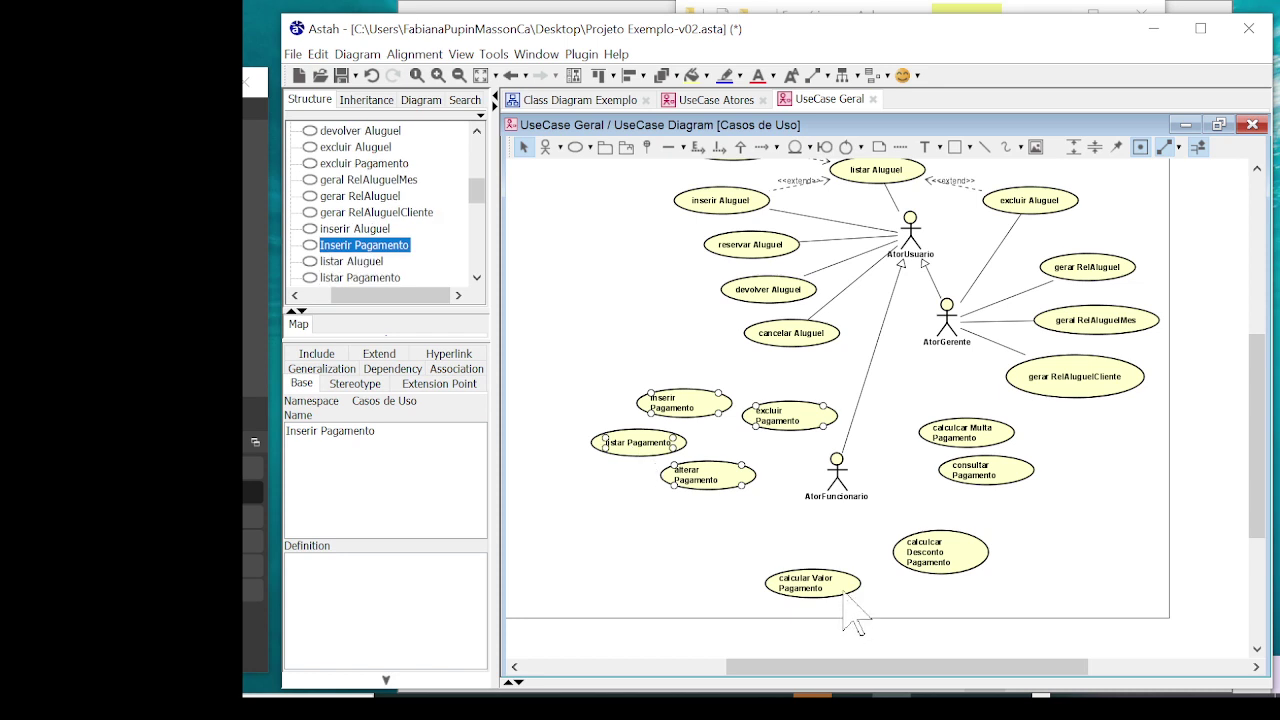
pyautogui.keyDown('shift'); pyautogui.click(812, 585); pyautogui.keyUp('shift')
pyautogui.keyDown('shift'); pyautogui.click(945, 560); pyautogui.keyUp('shift')
pyautogui.keyDown('shift'); pyautogui.click(1000, 478); pyautogui.keyUp('shift')
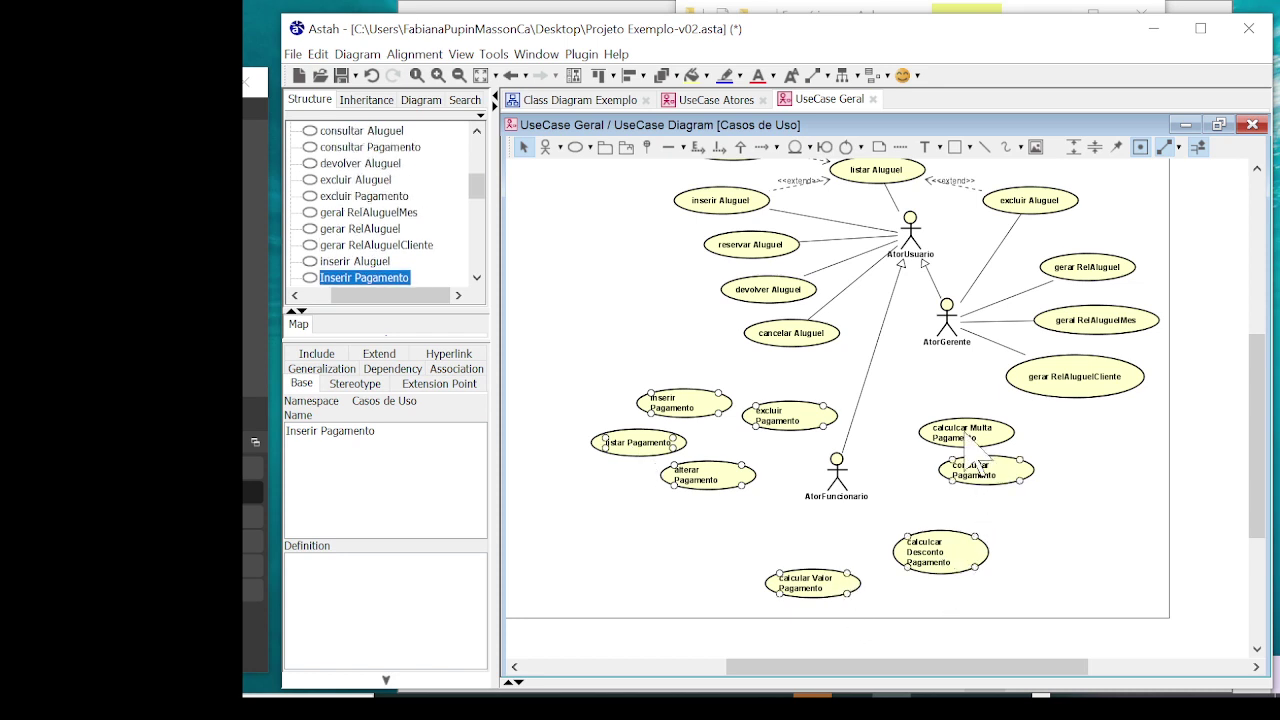
pyautogui.keyDown('shift'); pyautogui.click(960, 438); pyautogui.keyUp('shift')
pyautogui.click(707, 75)
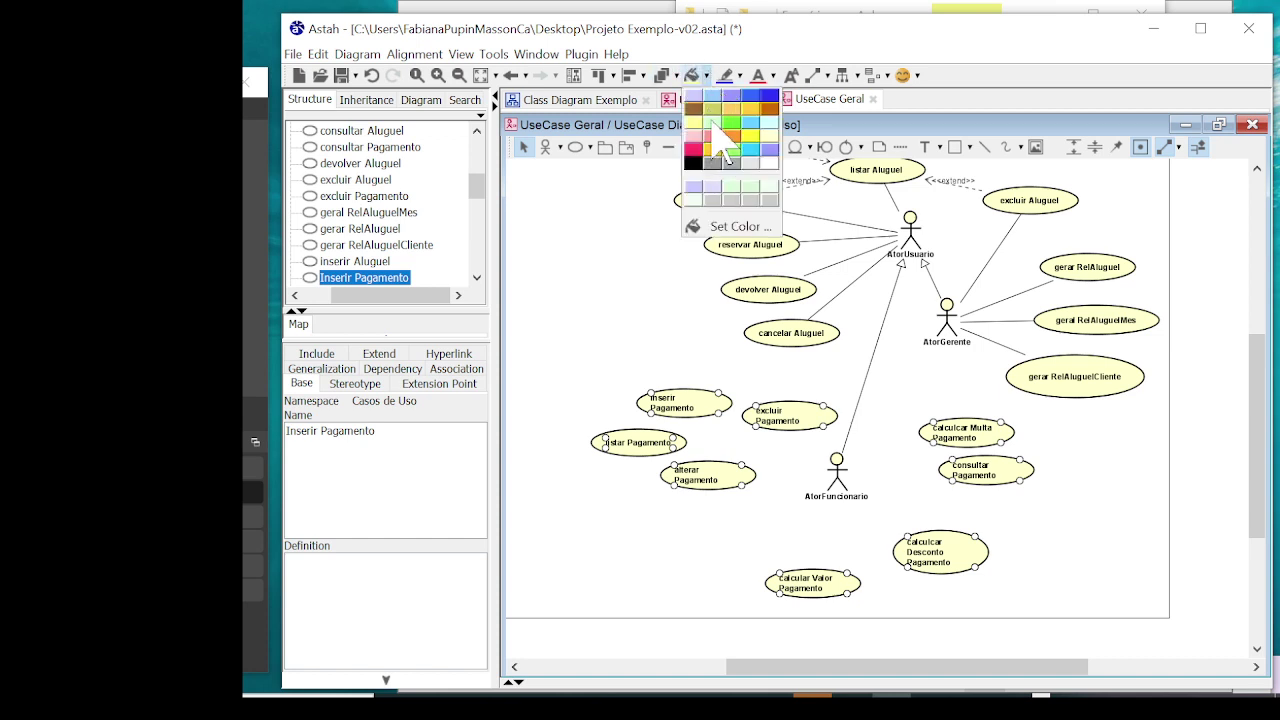
pyautogui.click(731, 149)
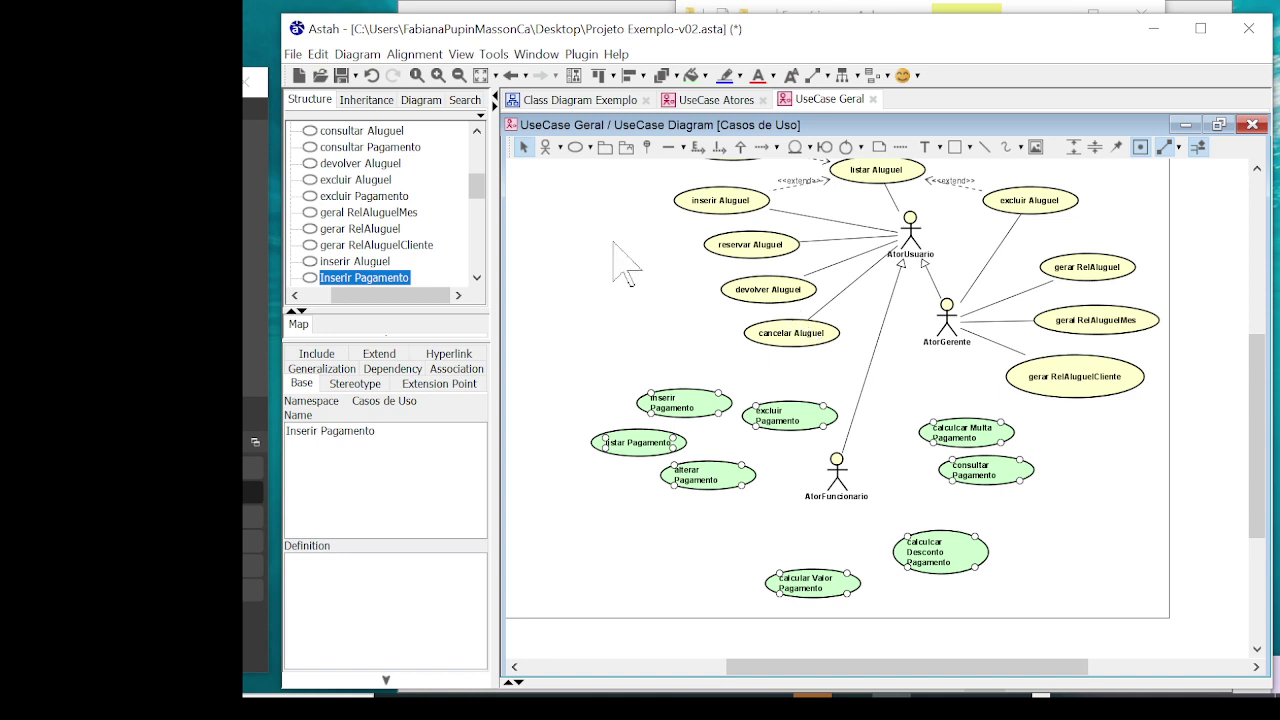
pyautogui.click(780, 470)
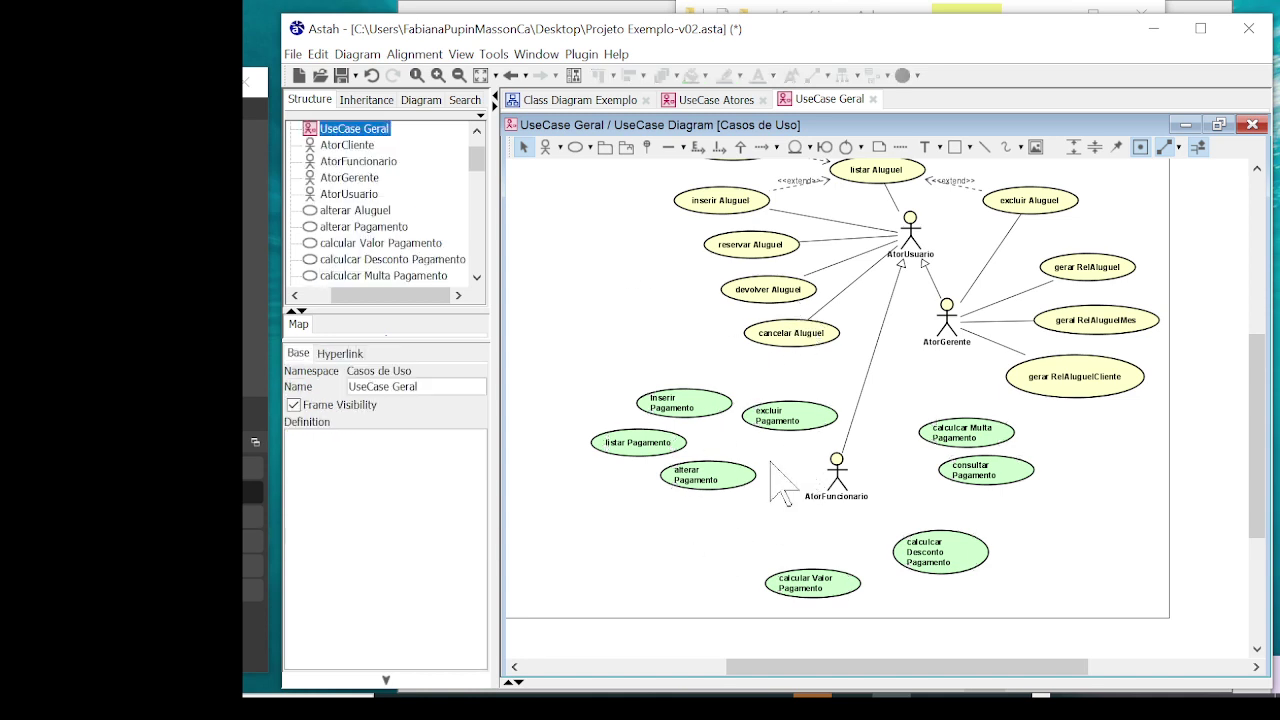
# Move excluir Pagamento below alterar Pagamento, and move Inserir Pagamento closer to AtorFuncionario
pyautogui.moveTo(775, 415); pyautogui.dragTo(668, 543)
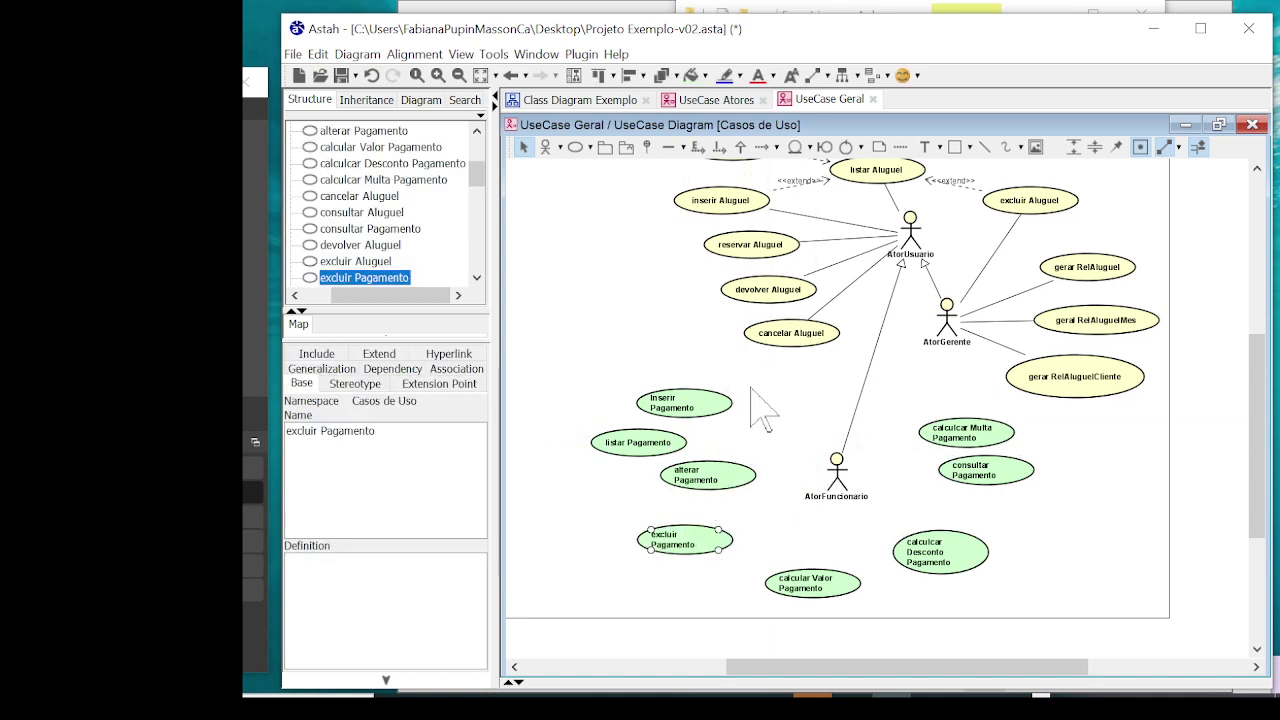
pyautogui.moveTo(710, 416); pyautogui.dragTo(785, 449)
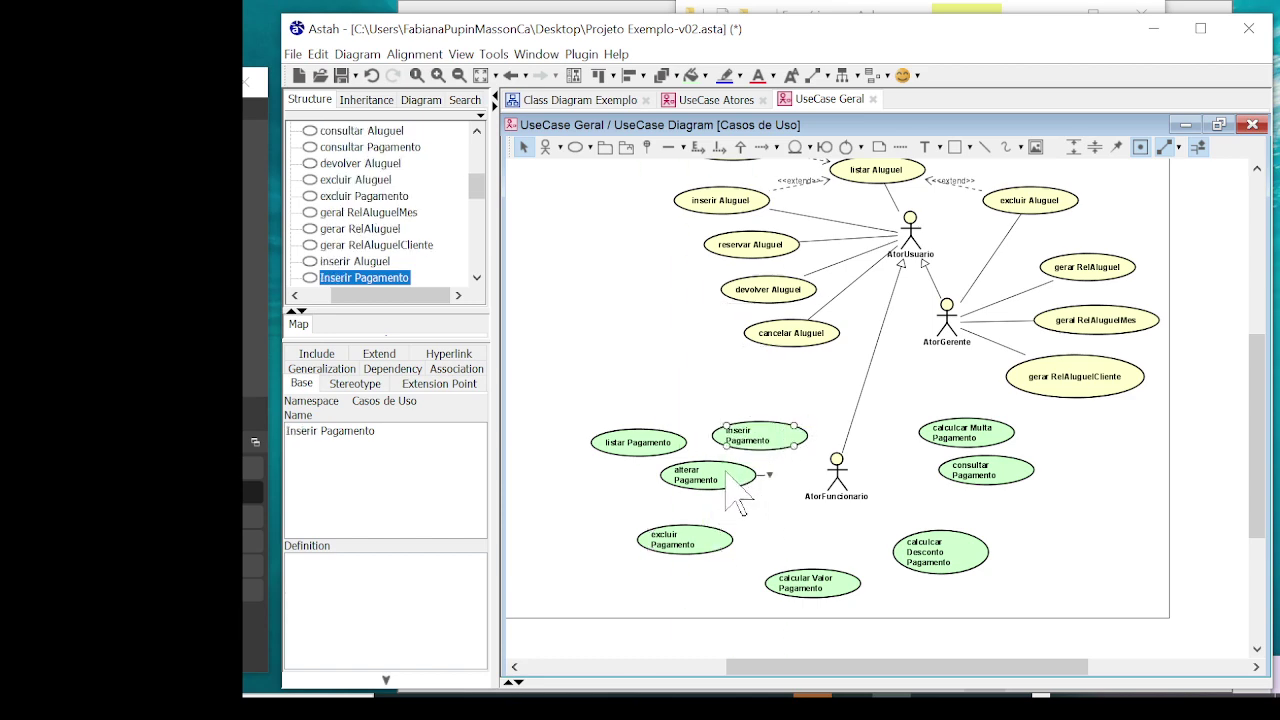
pyautogui.moveTo(1258, 400); pyautogui.dragTo(1258, 348)
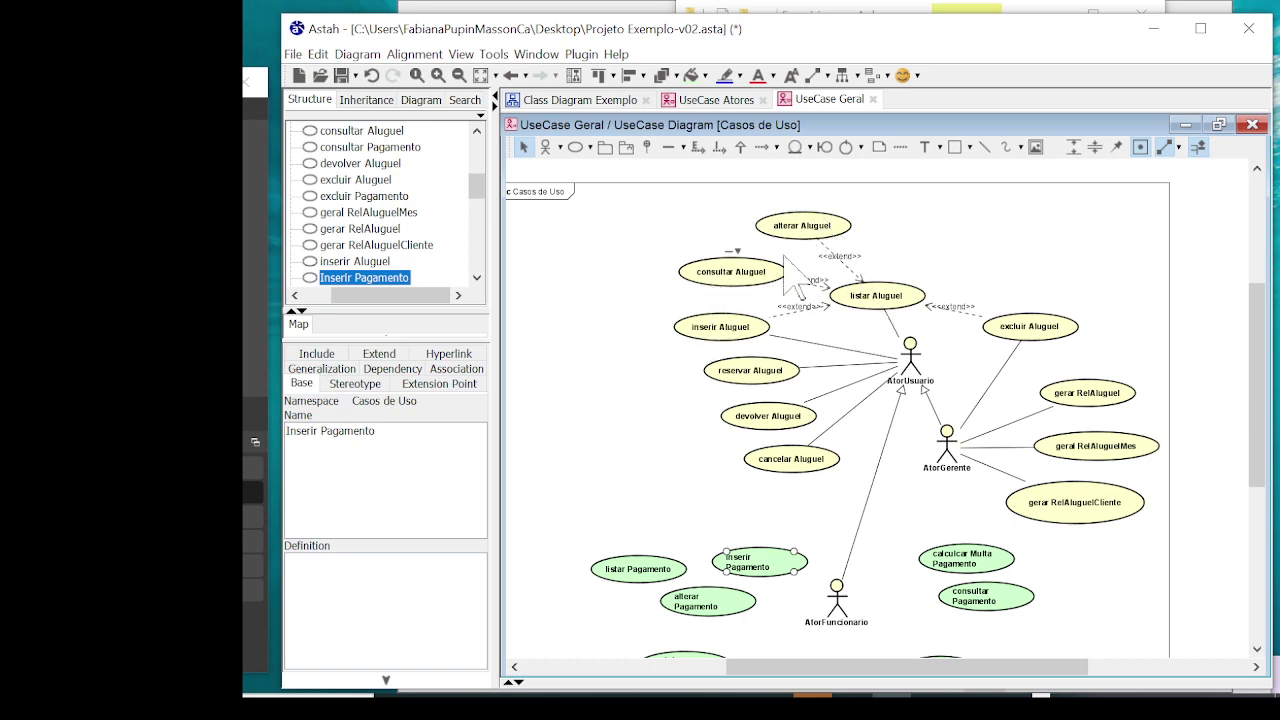
pyautogui.moveTo(1258, 296); pyautogui.dragTo(1223, 409)
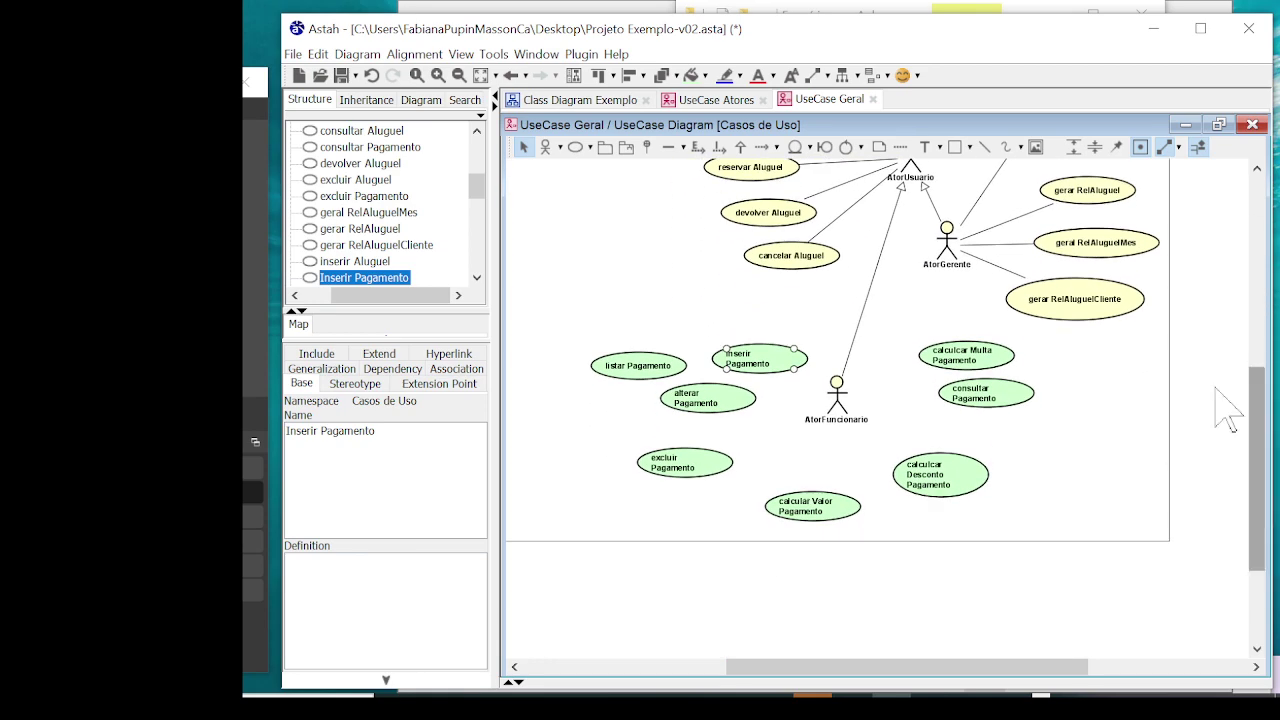
# Draw an association between AtorFuncionario and Inserir Pagamento
pyautogui.scroll(3, 768, 378)
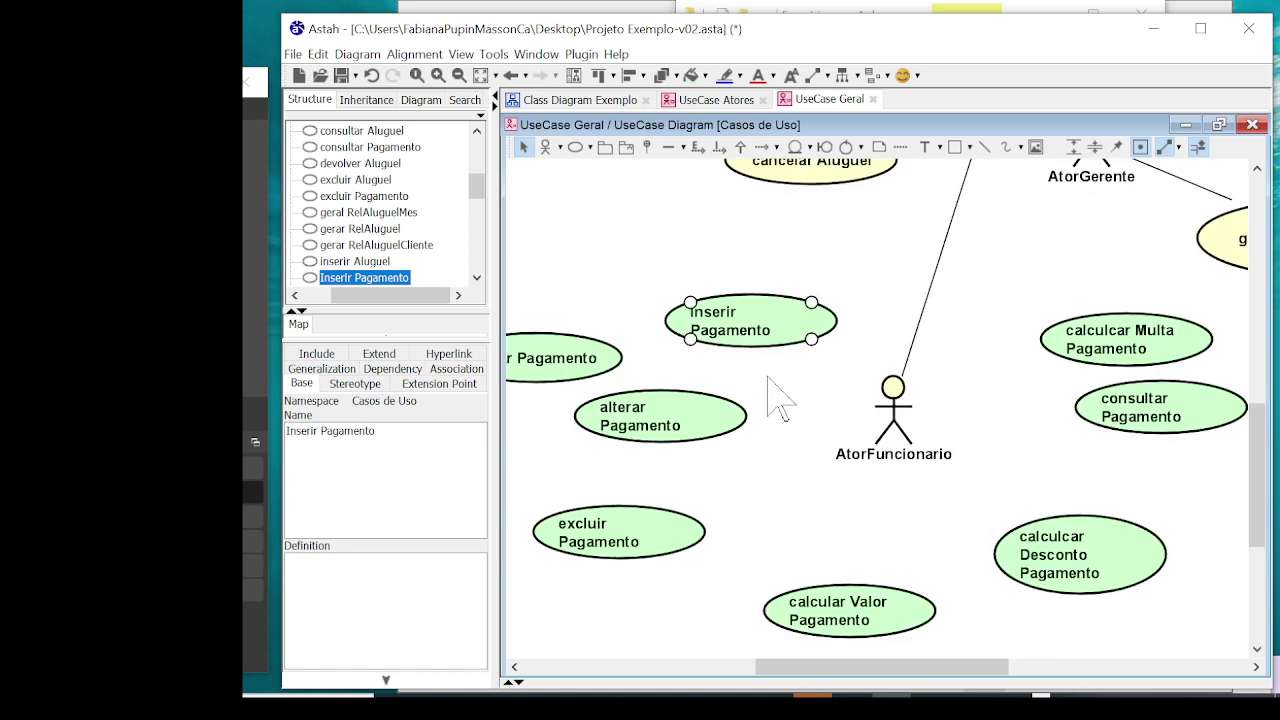
pyautogui.doubleClick(757, 318)
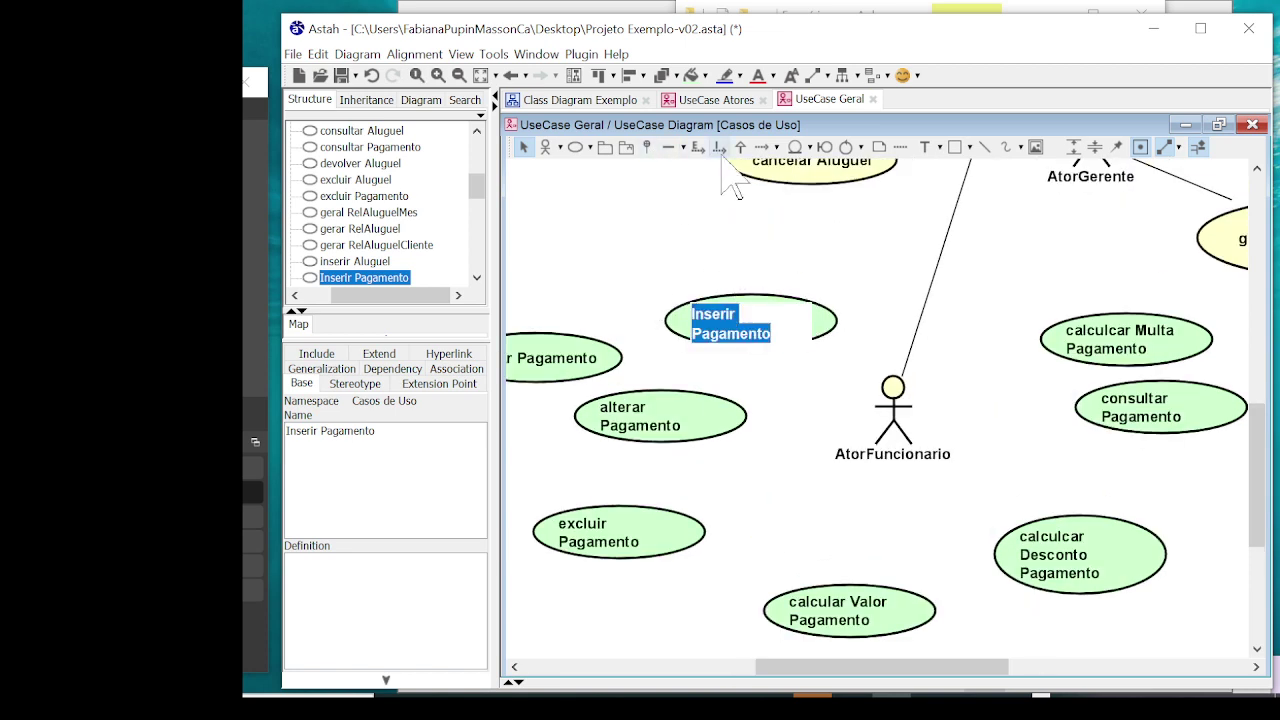
pyautogui.click(669, 147)
pyautogui.moveTo(897, 470); pyautogui.dragTo(790, 348)
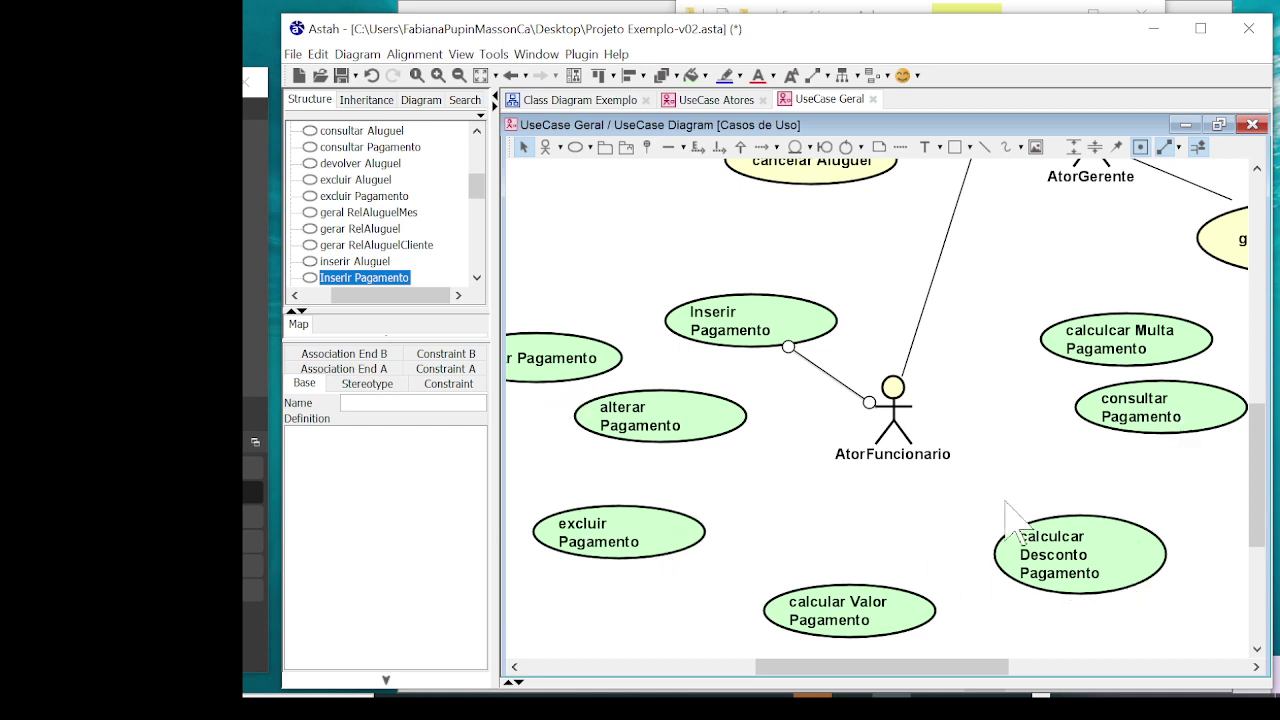
# Arrange listar, excluir and consultar Pagamento in a column on the diagram's left, with alterar Pagamento between the column and AtorFuncionario
pyautogui.scroll(-1, 1000, 540)
pyautogui.scroll(-2, 1000, 520)
pyautogui.moveTo(695, 375); pyautogui.dragTo(829, 434)
pyautogui.moveTo(725, 430); pyautogui.dragTo(626, 381)
pyautogui.click(720, 463)
pyautogui.moveTo(715, 485); pyautogui.dragTo(632, 379)
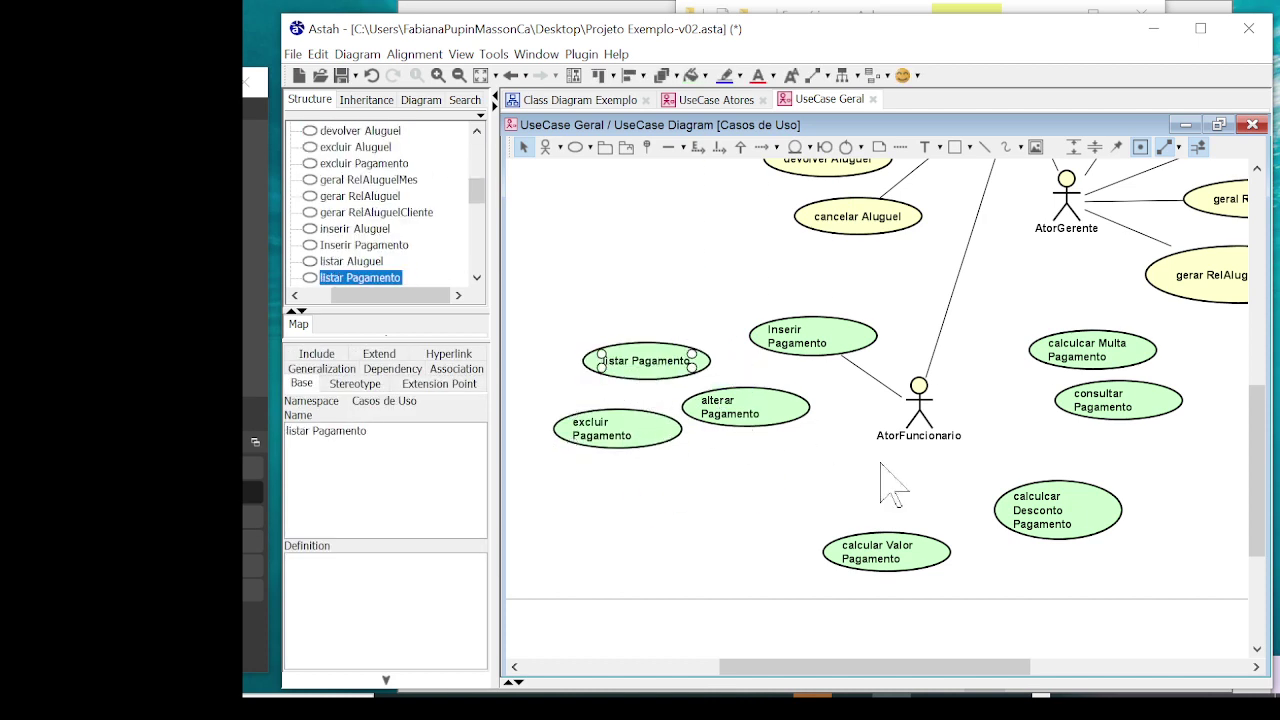
pyautogui.moveTo(1108, 416); pyautogui.dragTo(640, 525)
pyautogui.moveTo(623, 376); pyautogui.dragTo(579, 364)
pyautogui.moveTo(612, 432); pyautogui.dragTo(597, 425)
pyautogui.moveTo(648, 514); pyautogui.dragTo(610, 510)
pyautogui.moveTo(746, 421); pyautogui.dragTo(780, 455)
# Add extend relationships from listar, excluir and consultar Pagamento to alterar Pagamento, and associate alterar Pagamento with AtorFuncionario
pyautogui.click(697, 147)
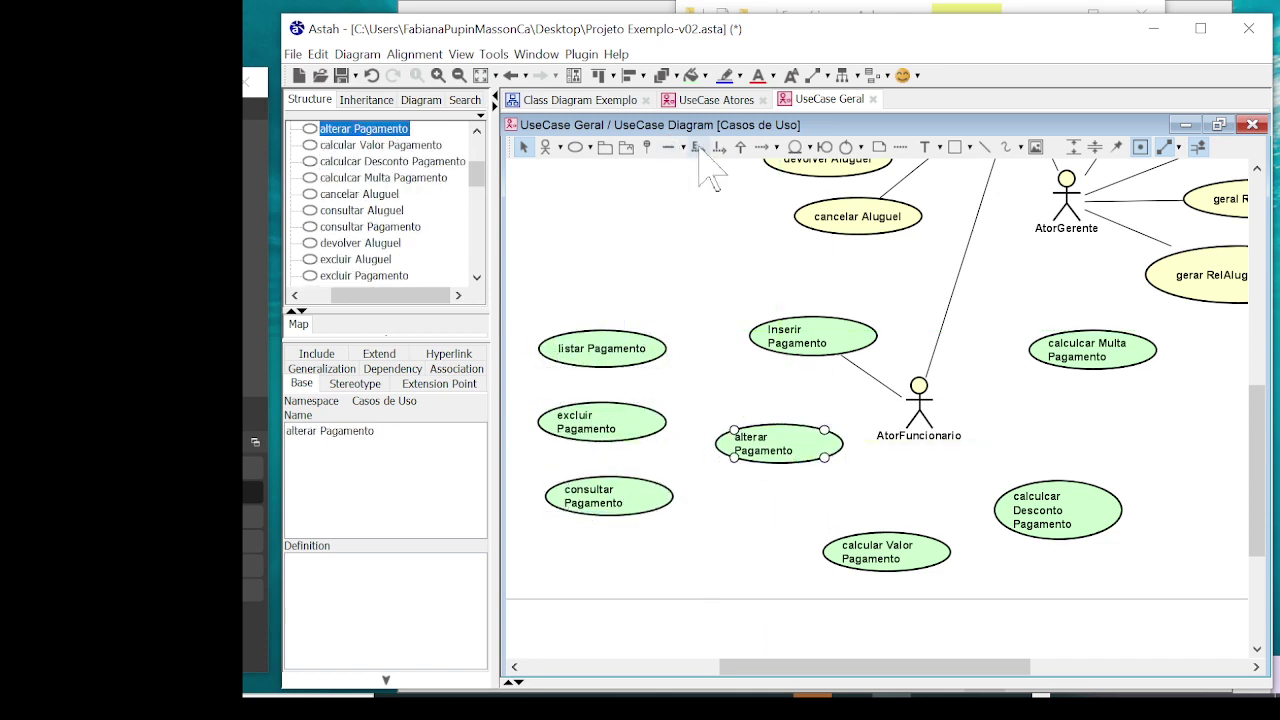
pyautogui.moveTo(615, 335); pyautogui.dragTo(762, 452)
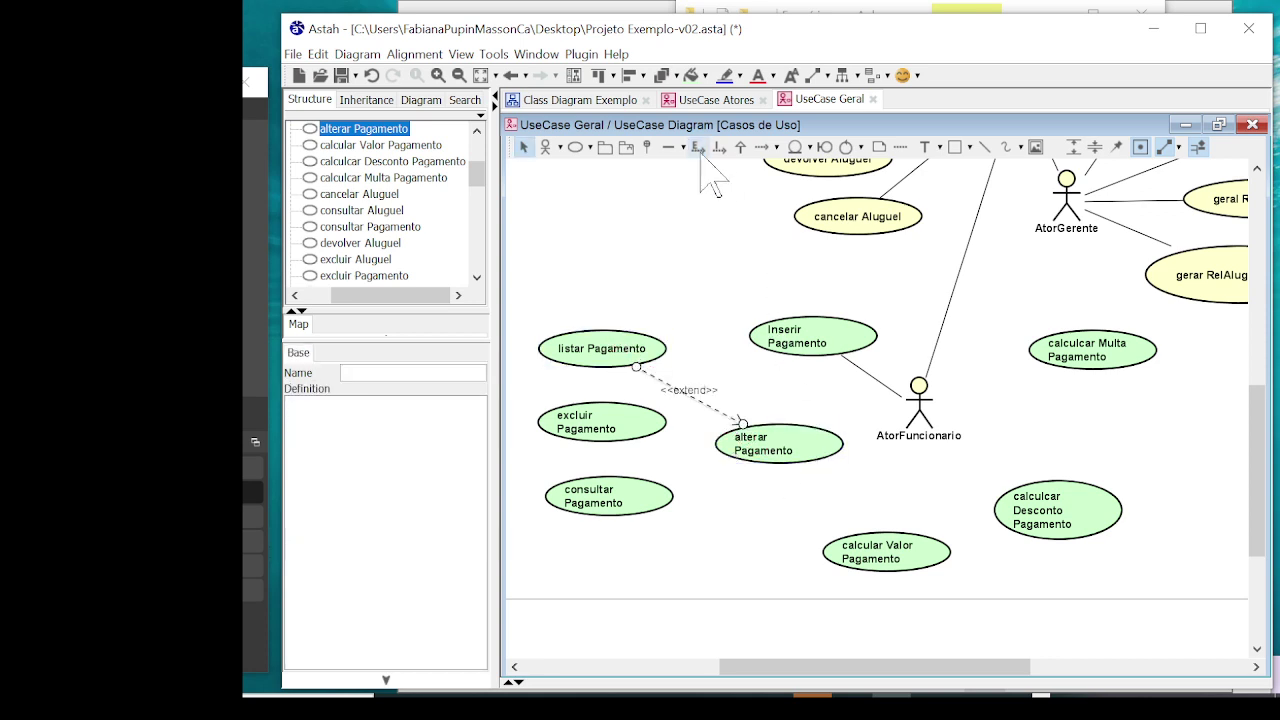
pyautogui.moveTo(593, 443); pyautogui.dragTo(766, 468)
pyautogui.moveTo(630, 495)
pyautogui.mouseDown()
pyautogui.moveTo(675, 520)
pyautogui.moveTo(908, 420)
pyautogui.mouseUp()
pyautogui.click(668, 147)
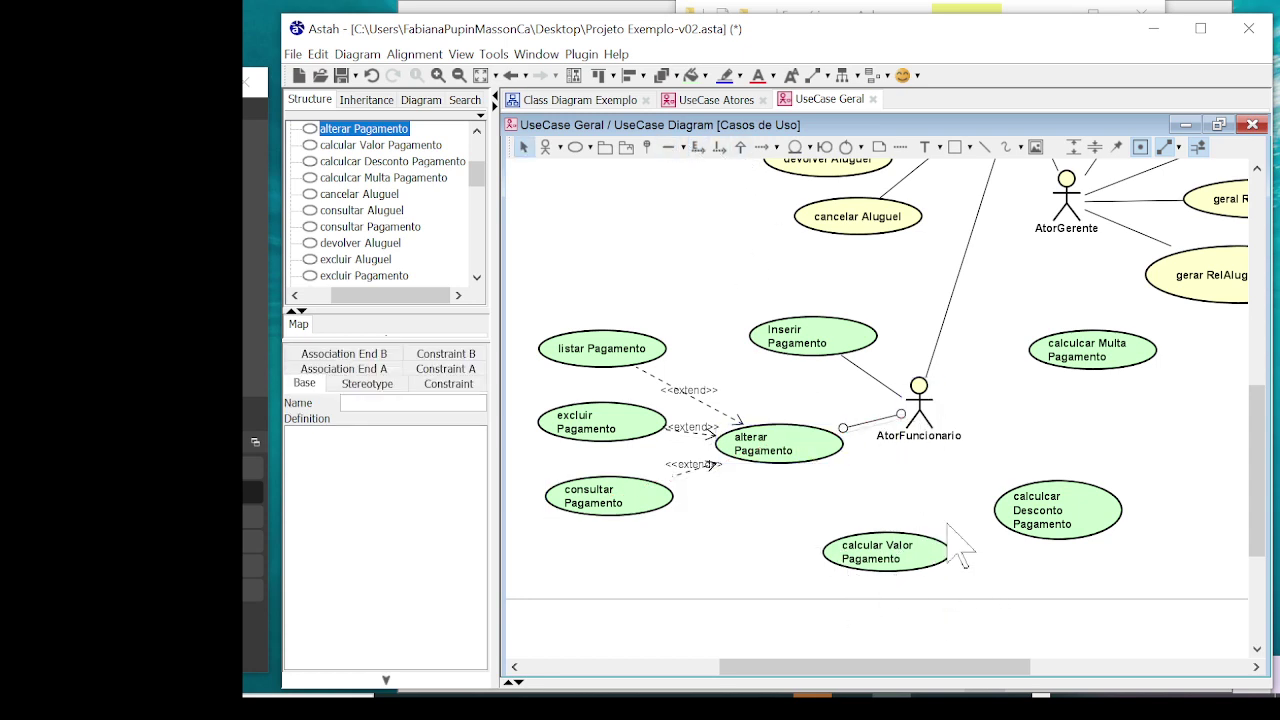
# Swap the positions of calcular Valor Pagamento and calculcar Desconto Pagamento, and associate calculcar Desconto Pagamento with AtorFuncionario
pyautogui.moveTo(910, 590)
pyautogui.moveTo(905, 572); pyautogui.dragTo(956, 606)
pyautogui.moveTo(1100, 530); pyautogui.dragTo(846, 544)
pyautogui.moveTo(960, 590); pyautogui.dragTo(1089, 545)
pyautogui.moveTo(805, 545); pyautogui.dragTo(846, 582)
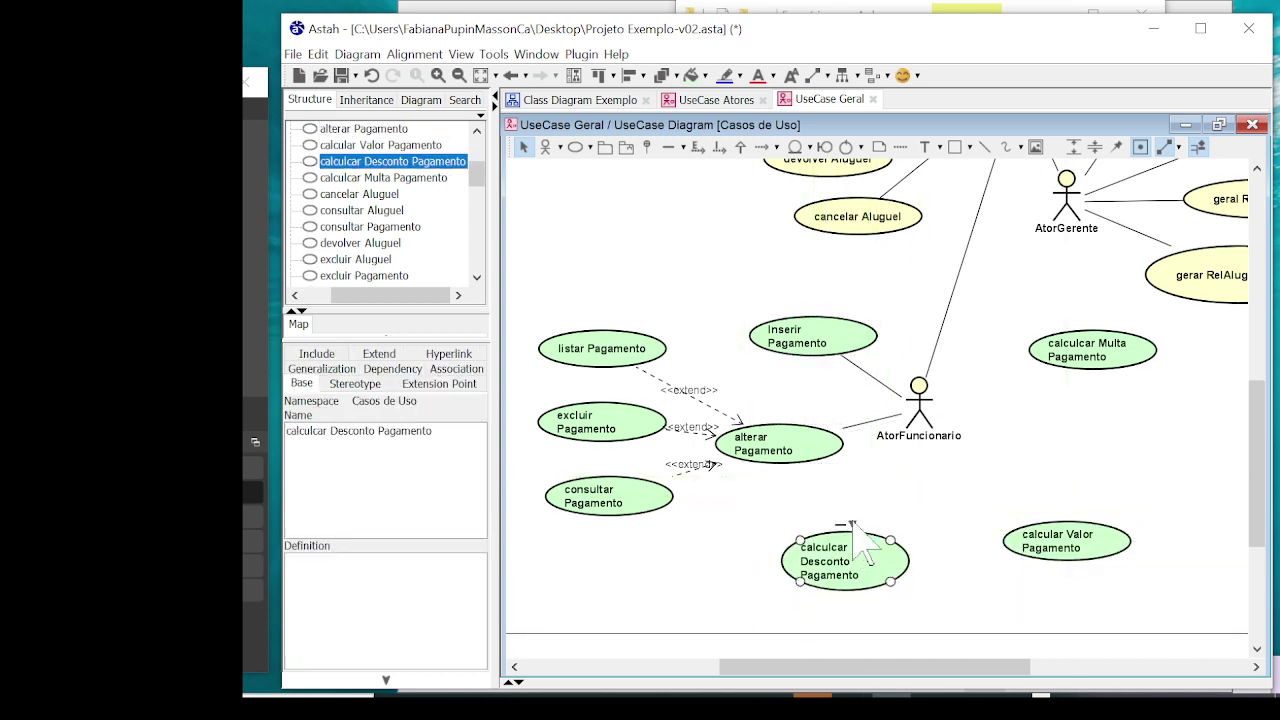
pyautogui.click(668, 147)
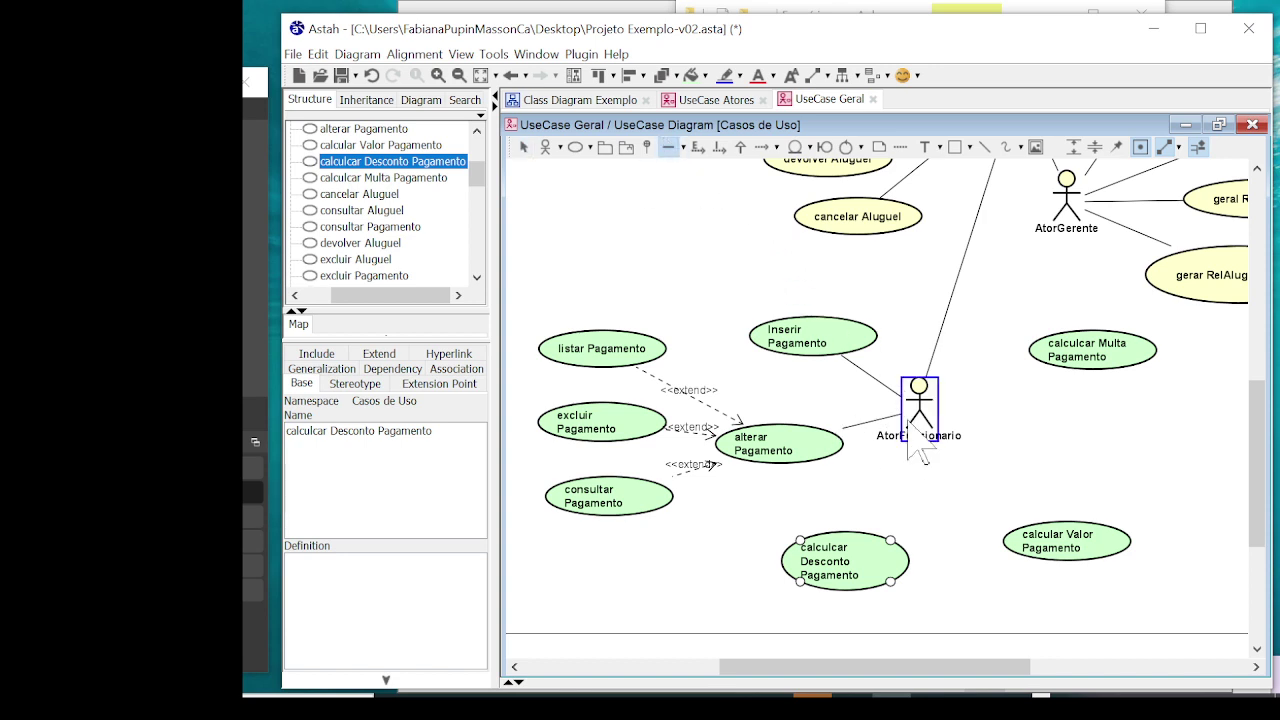
pyautogui.moveTo(915, 420); pyautogui.dragTo(852, 562)
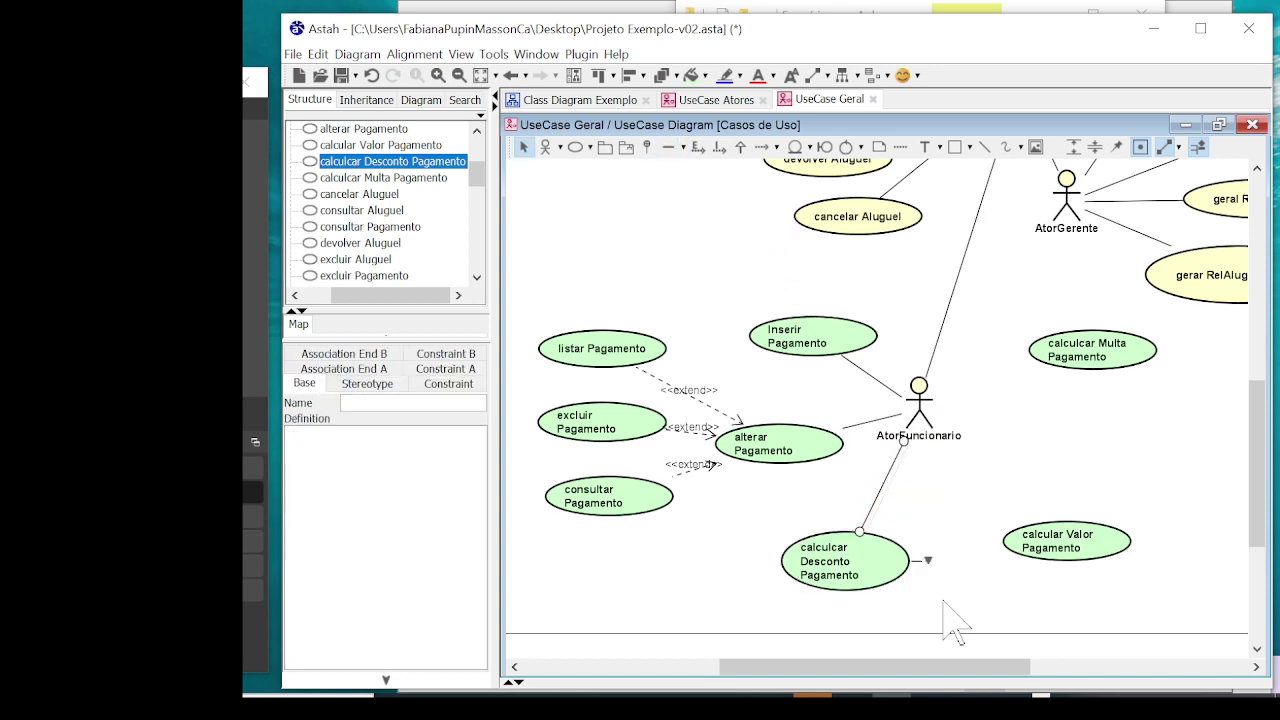
# Correct the spelling of the calculcar Desconto Pagamento use case to calcular Desconto Pagamento
pyautogui.doubleClick(845, 550)
pyautogui.click(844, 550)
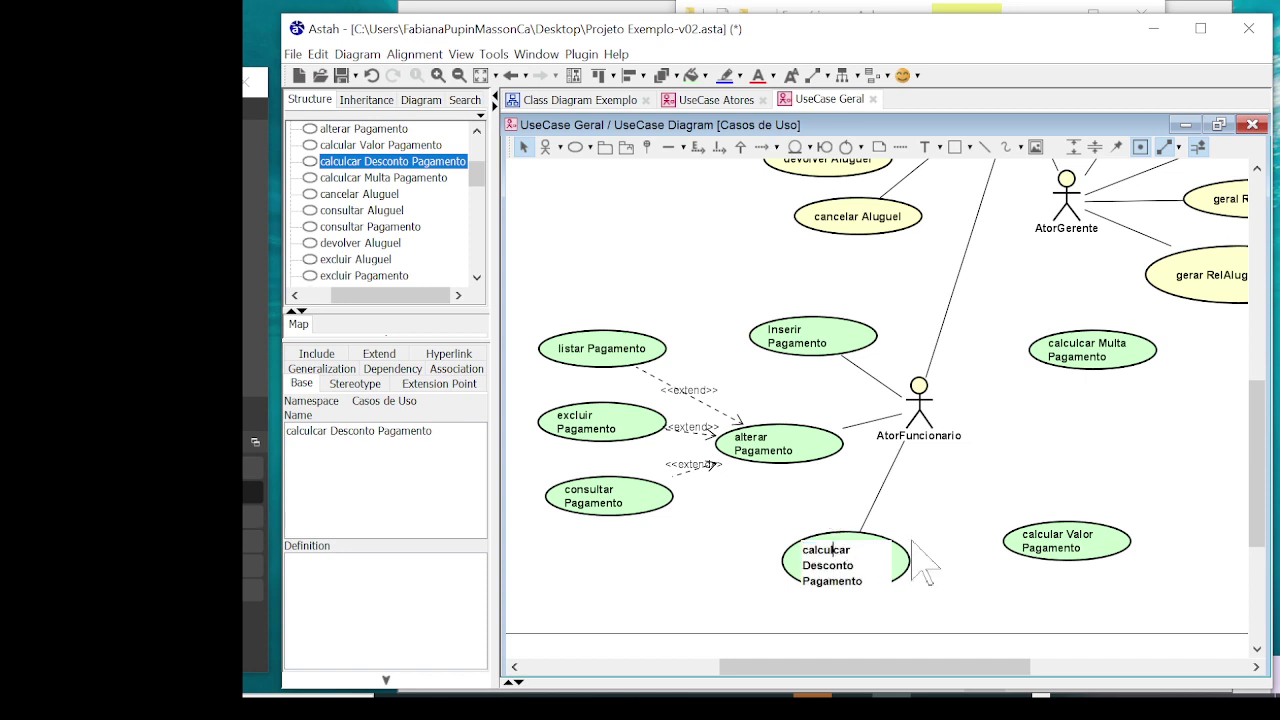
pyautogui.press('Return')
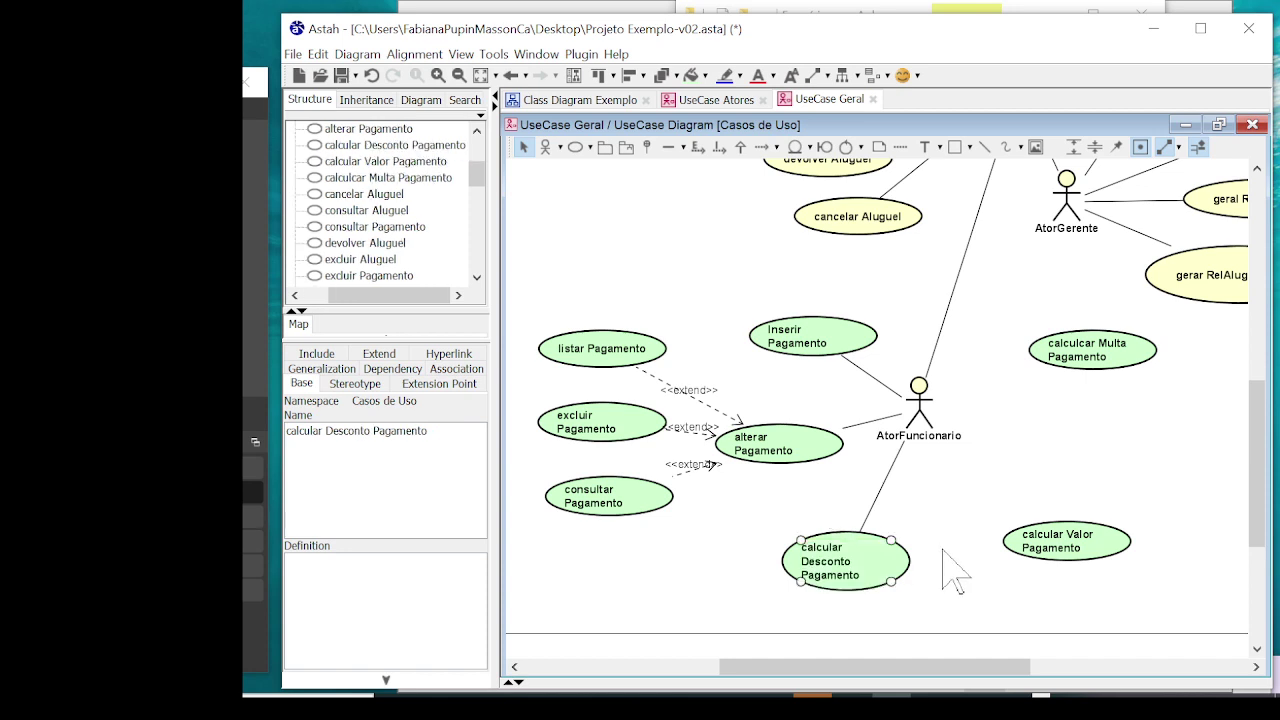
pyautogui.click(1070, 452)
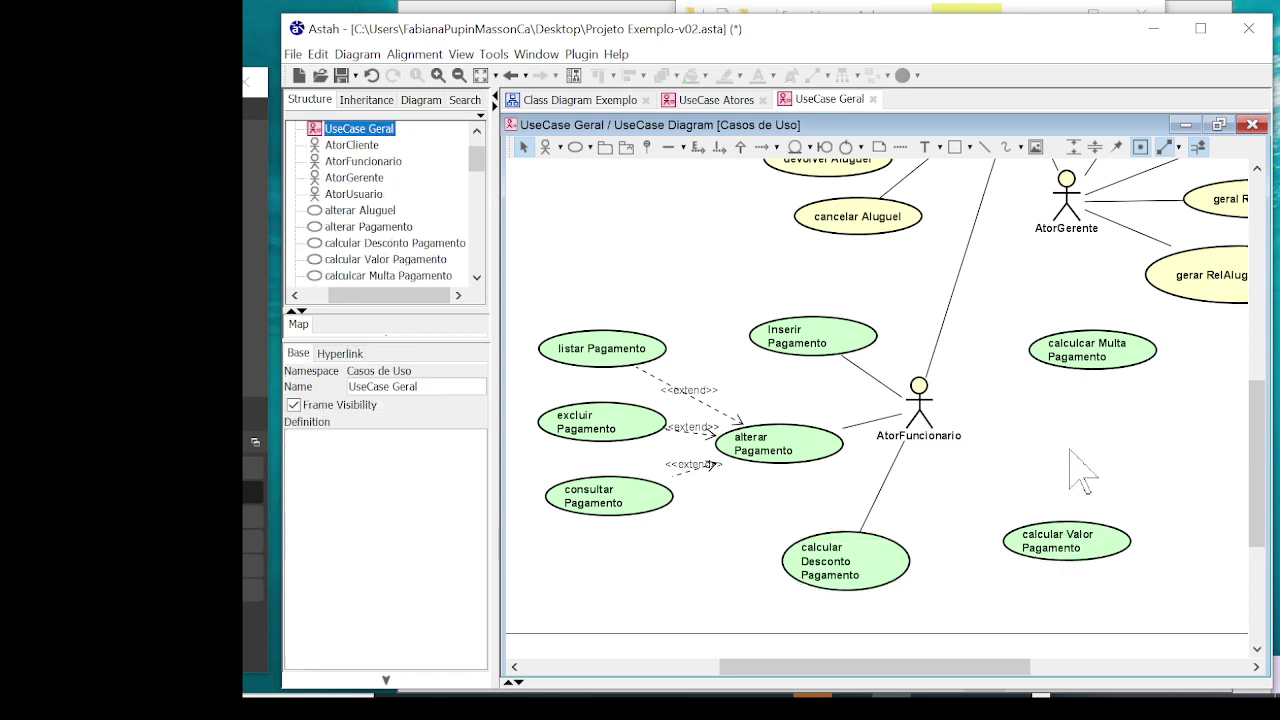
# Move calcular Desconto Pagamento and calcular Valor Pagamento closer beneath AtorFuncionario, on either side of the actor
pyautogui.moveTo(1040, 560); pyautogui.dragTo(1040, 560)
pyautogui.moveTo(872, 588); pyautogui.dragTo(860, 573)
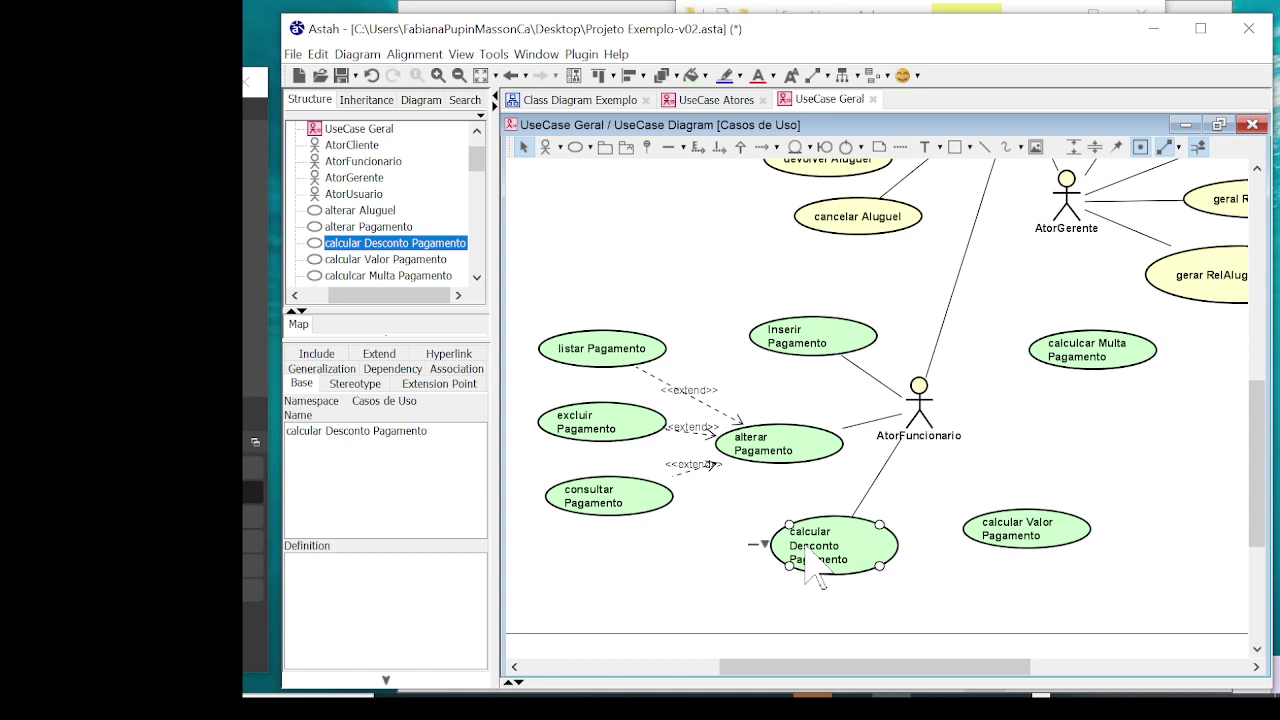
pyautogui.moveTo(805, 553); pyautogui.dragTo(807, 530)
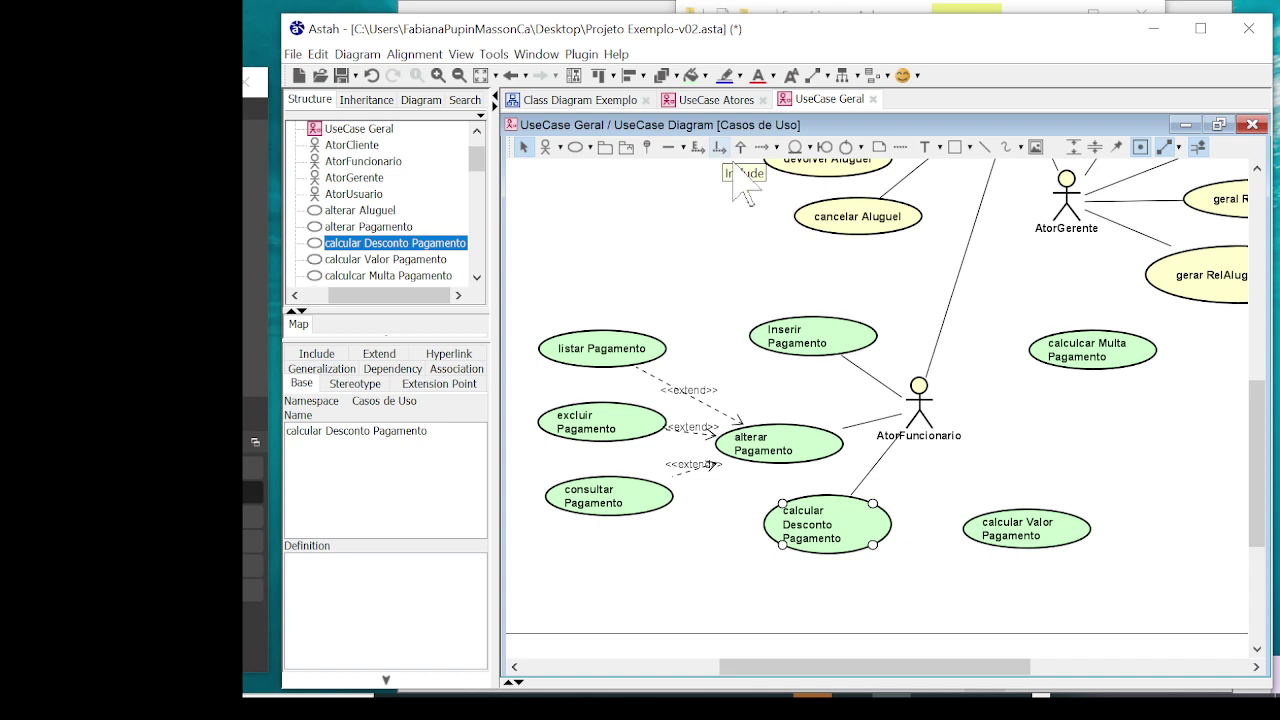
pyautogui.moveTo(1032, 528); pyautogui.dragTo(1015, 494)
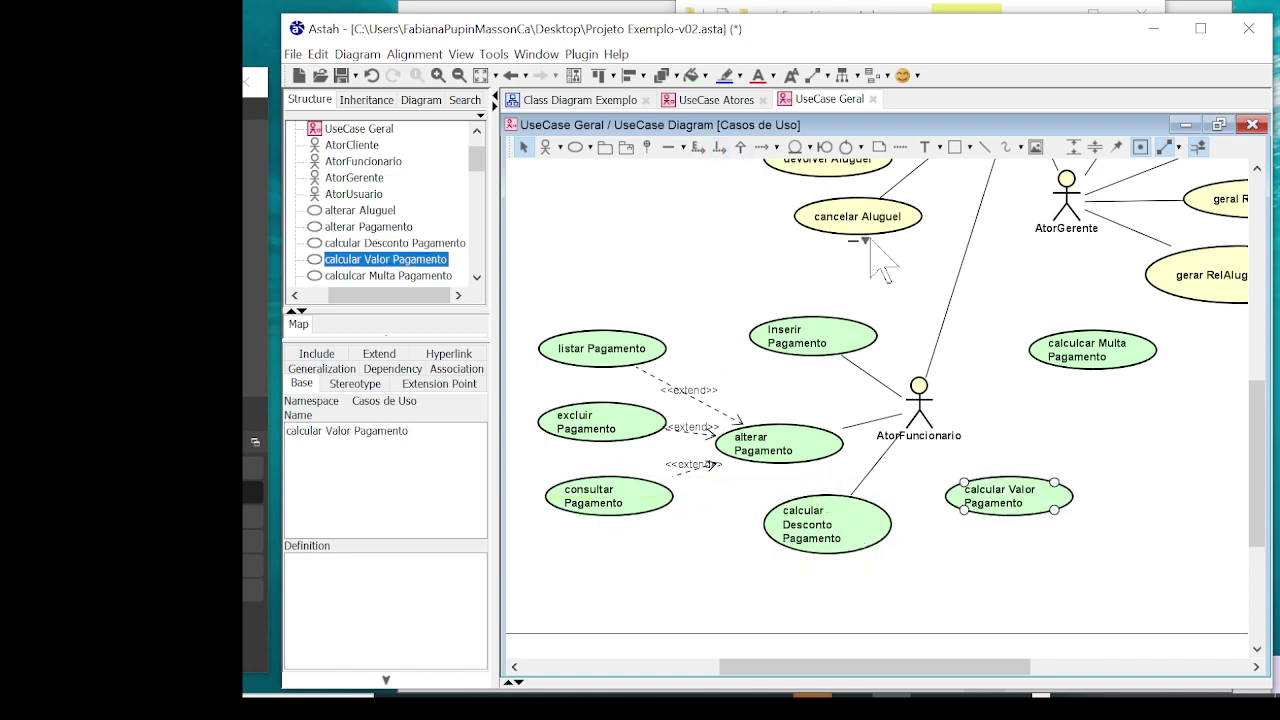
# Add an include relationship from calcular Valor Pagamento to calcular Desconto Pagamento and place calcular Valor Pagamento level with it
pyautogui.click(719, 147)
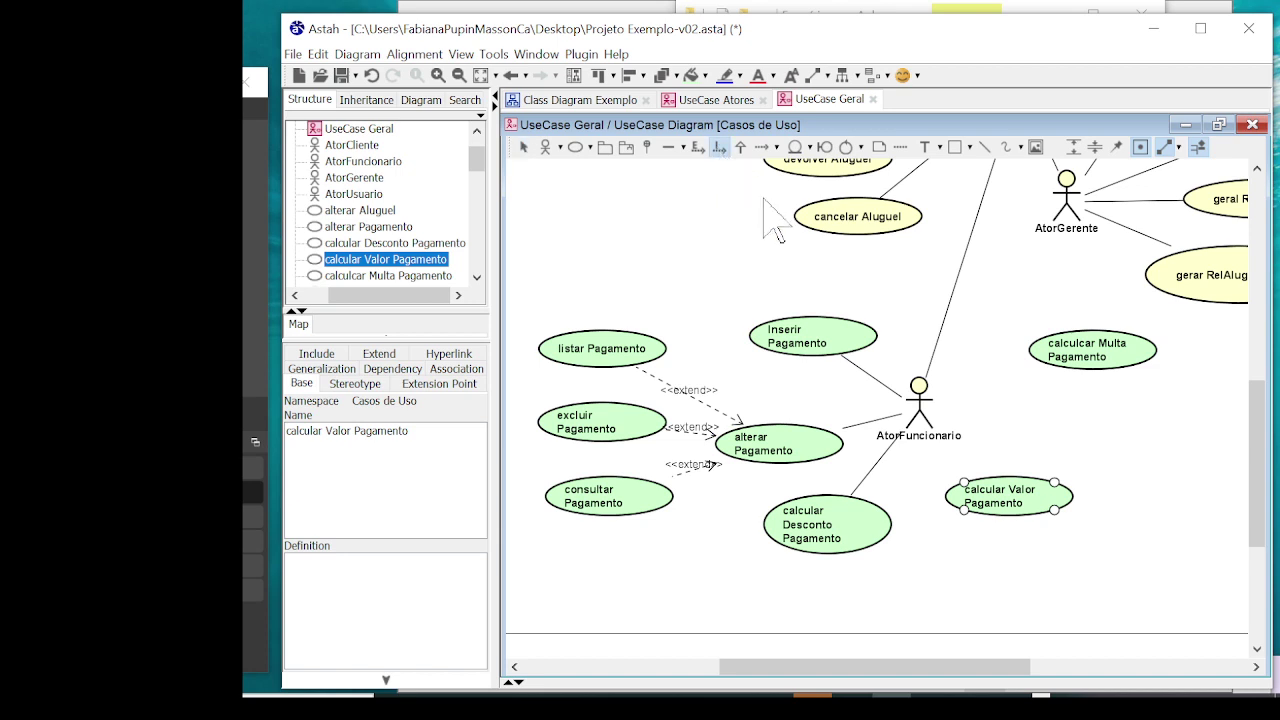
pyautogui.click(1010, 505)
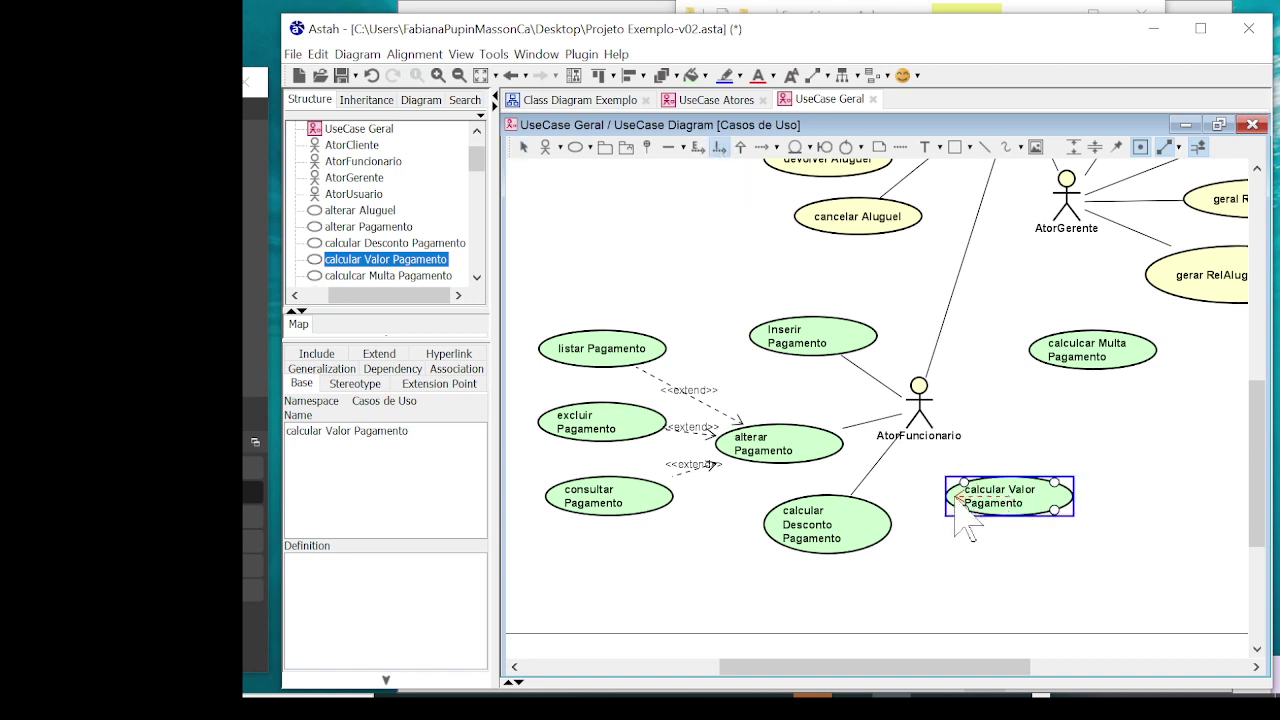
pyautogui.click(866, 560)
pyautogui.moveTo(1055, 505); pyautogui.dragTo(1091, 533)
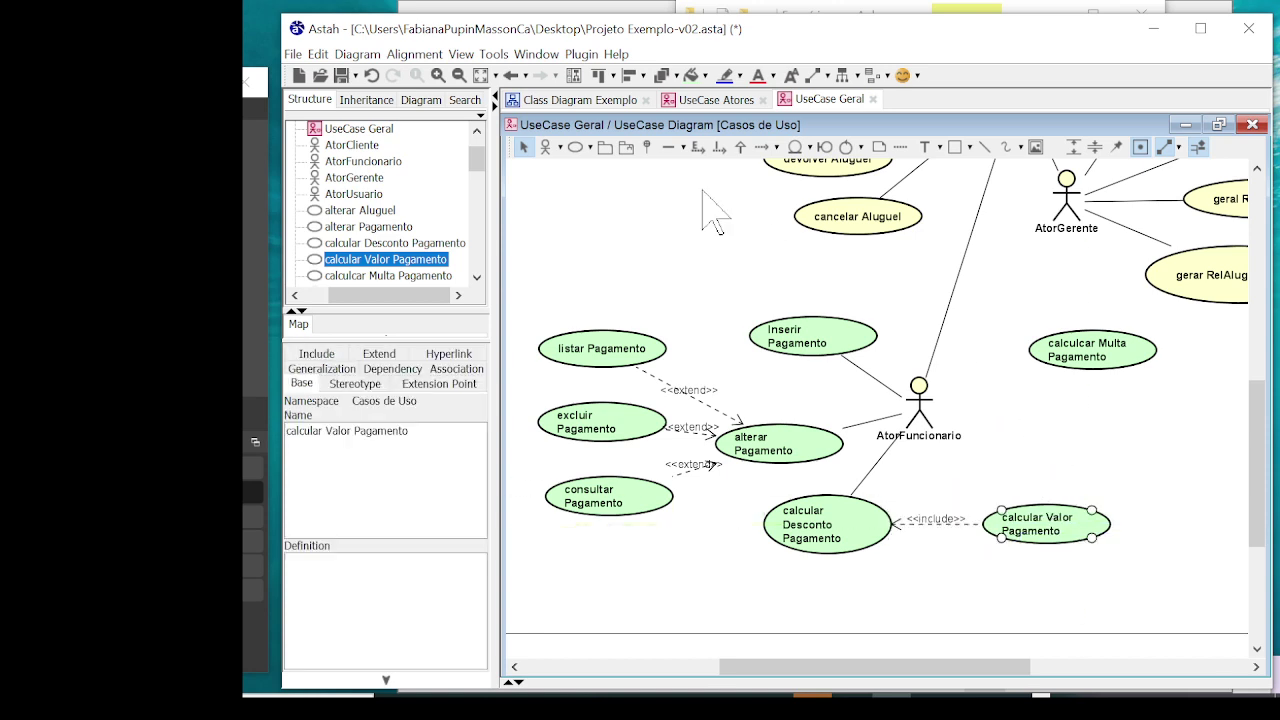
# Draw an association between AtorFuncionario and calcular Valor Pagamento
pyautogui.click(668, 147)
pyautogui.click(928, 415)
pyautogui.click(1068, 548)
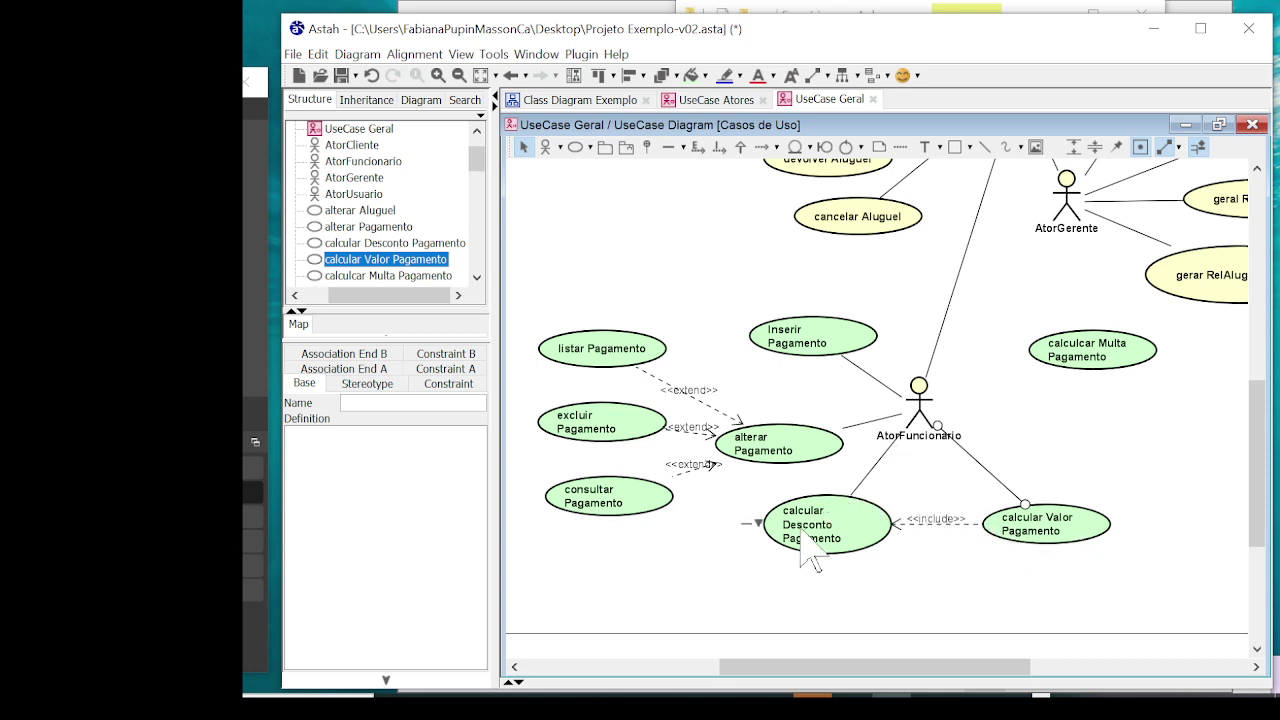
# Compare the UseCase Geral diagram with the Pagamento and Pessoa classes in Class Diagram Exemplo
pyautogui.keyDown('ctrl'); pyautogui.scroll(-3, 938, 488); pyautogui.keyUp('ctrl')
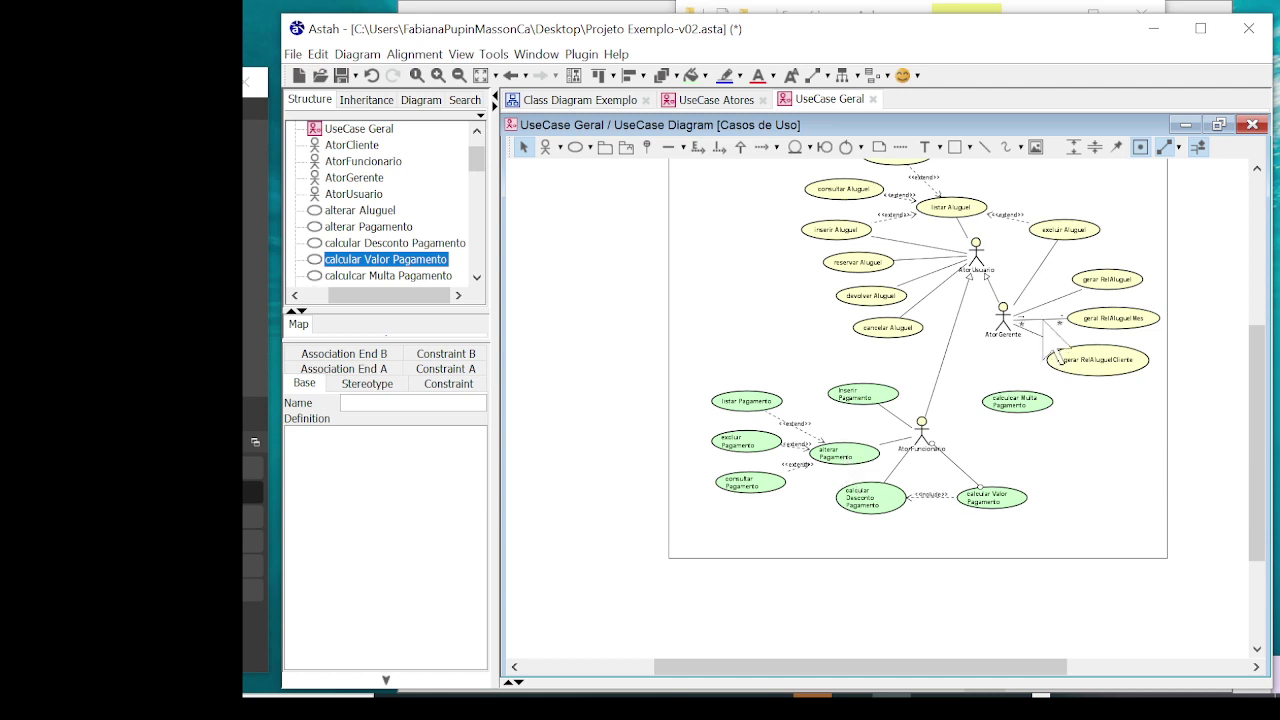
pyautogui.scroll(2, 1194, 408)
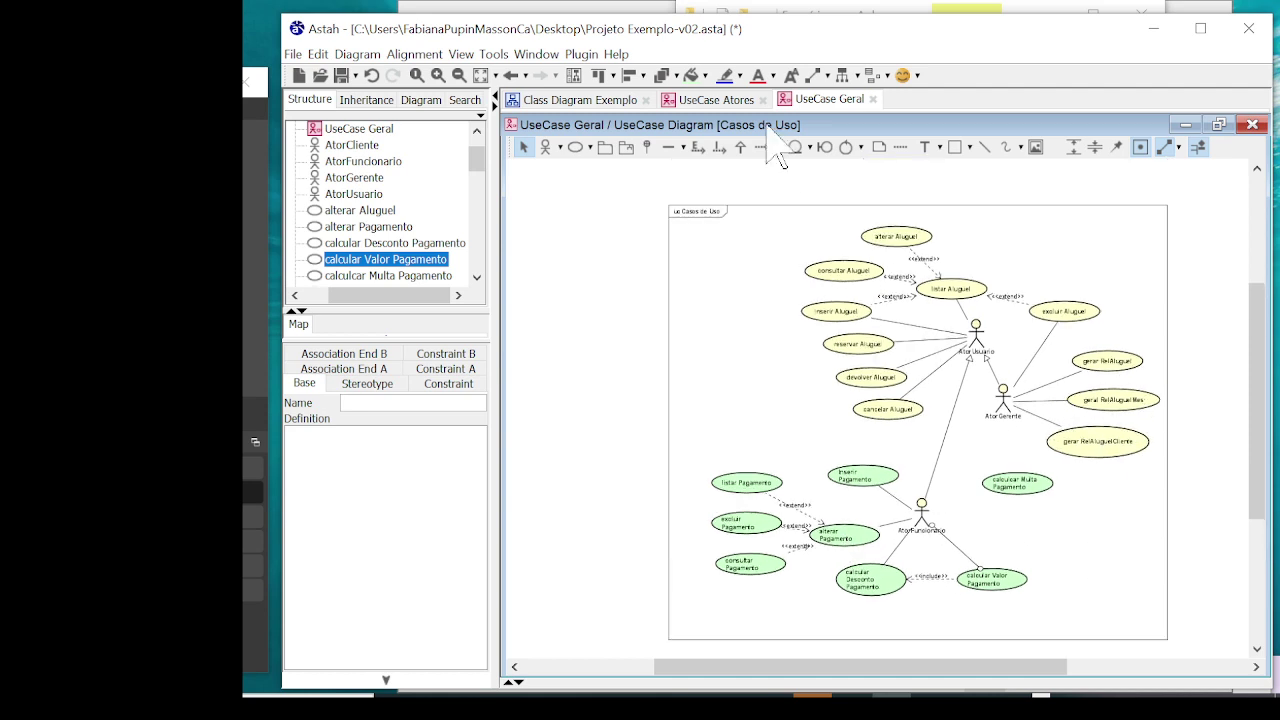
pyautogui.click(585, 100)
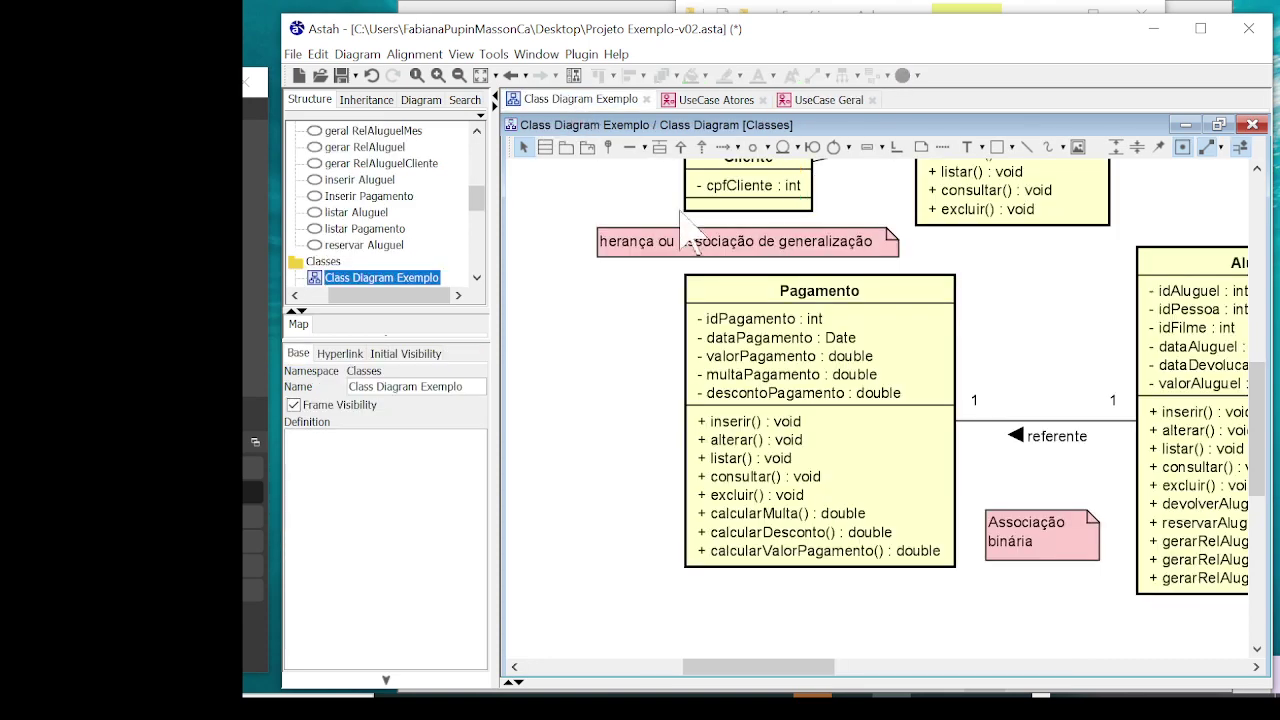
pyautogui.scroll(3, 1040, 420)
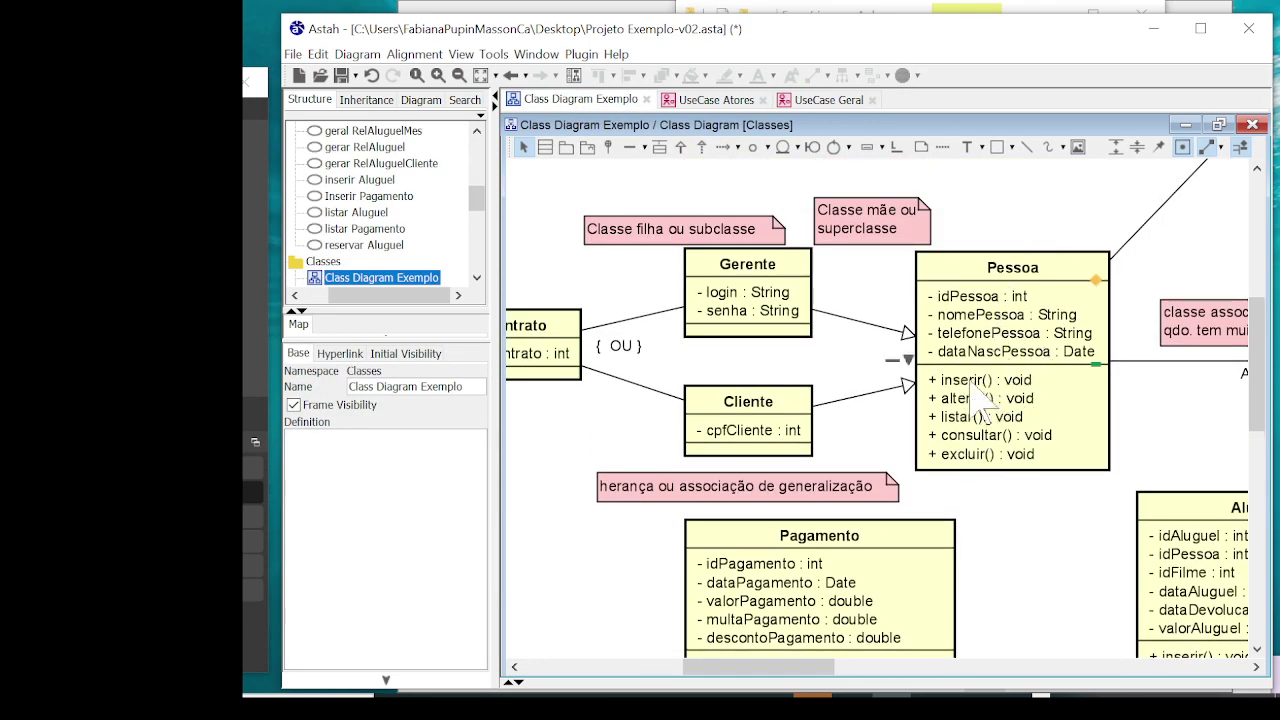
pyautogui.click(828, 99)
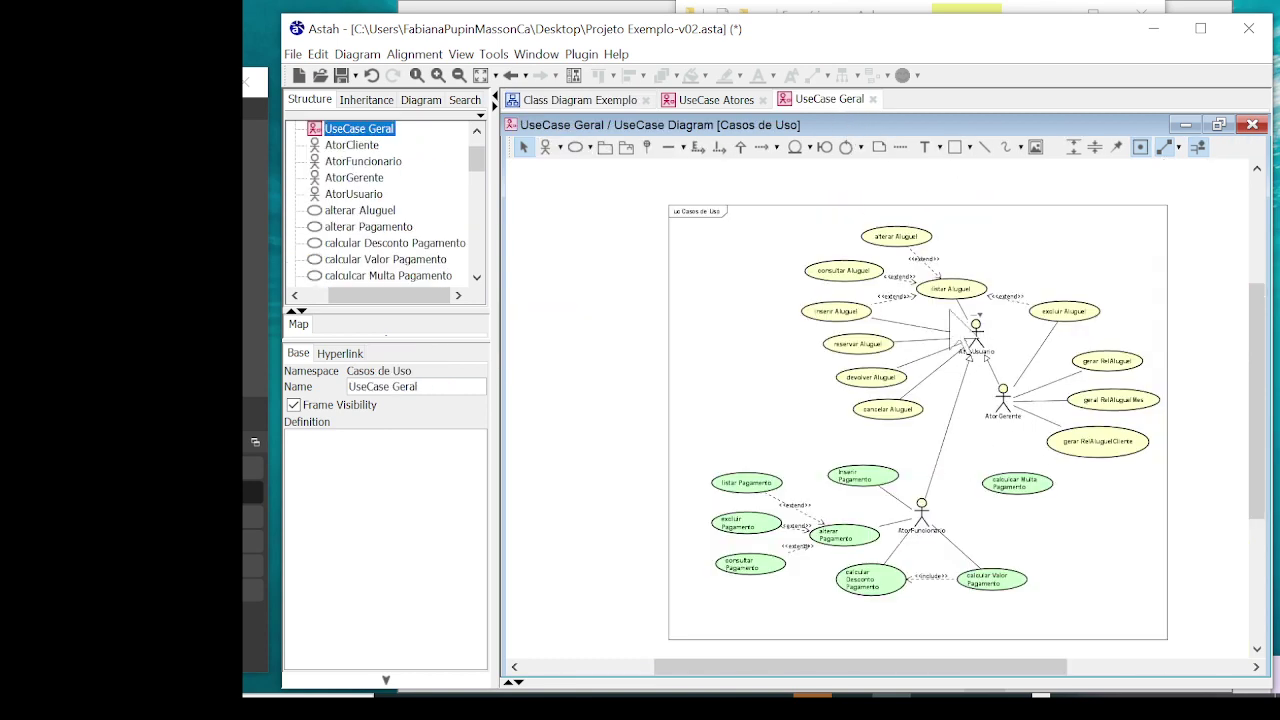
pyautogui.click(585, 100)
pyautogui.click(830, 101)
# Review the actors, use cases and relationships across the whole UseCase Geral diagram
pyautogui.scroll(3, 991, 342)
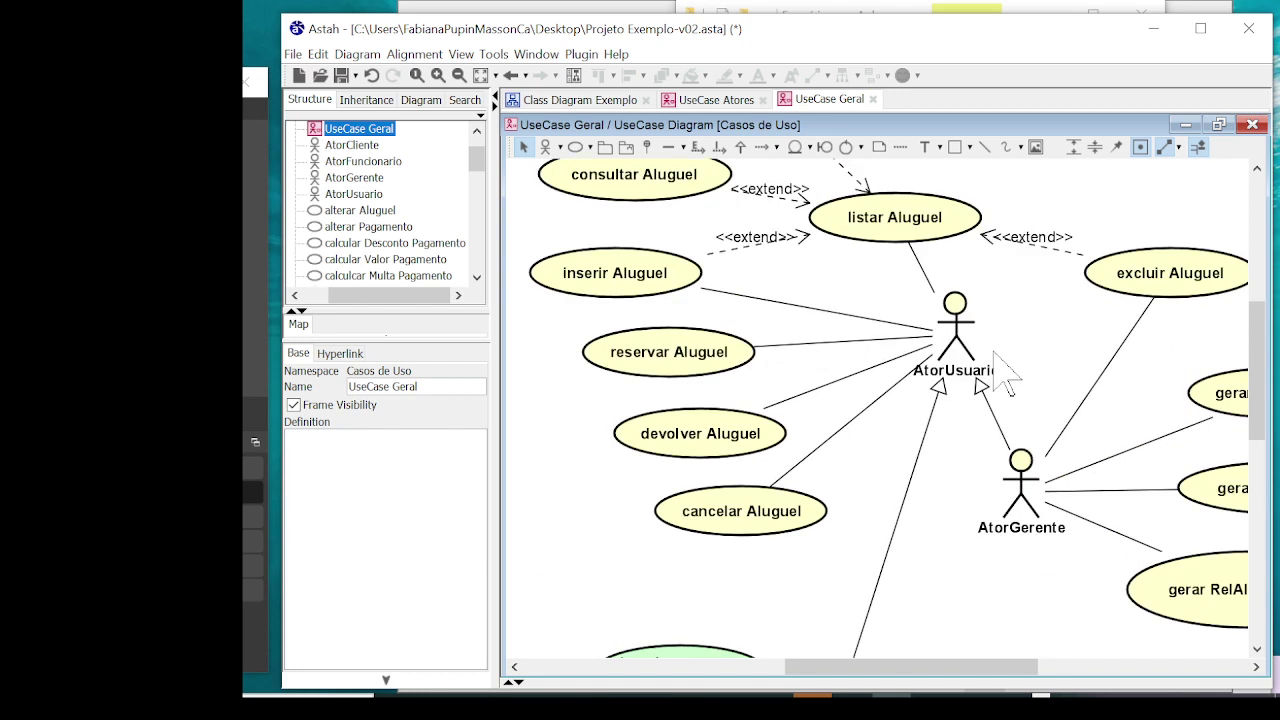
pyautogui.scroll(-2, 1012, 390)
pyautogui.scroll(-3, 1024, 418)
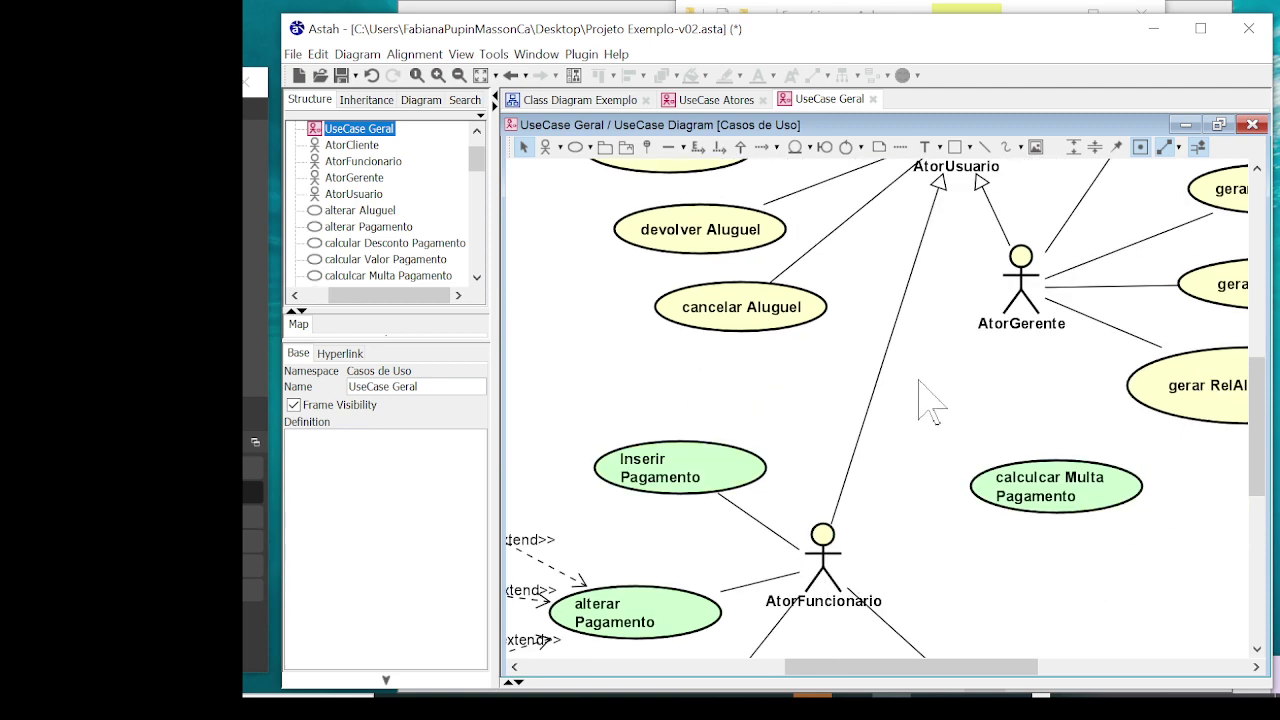
pyautogui.keyDown('ctrl'); pyautogui.scroll(-3, 930, 400); pyautogui.keyUp('ctrl')
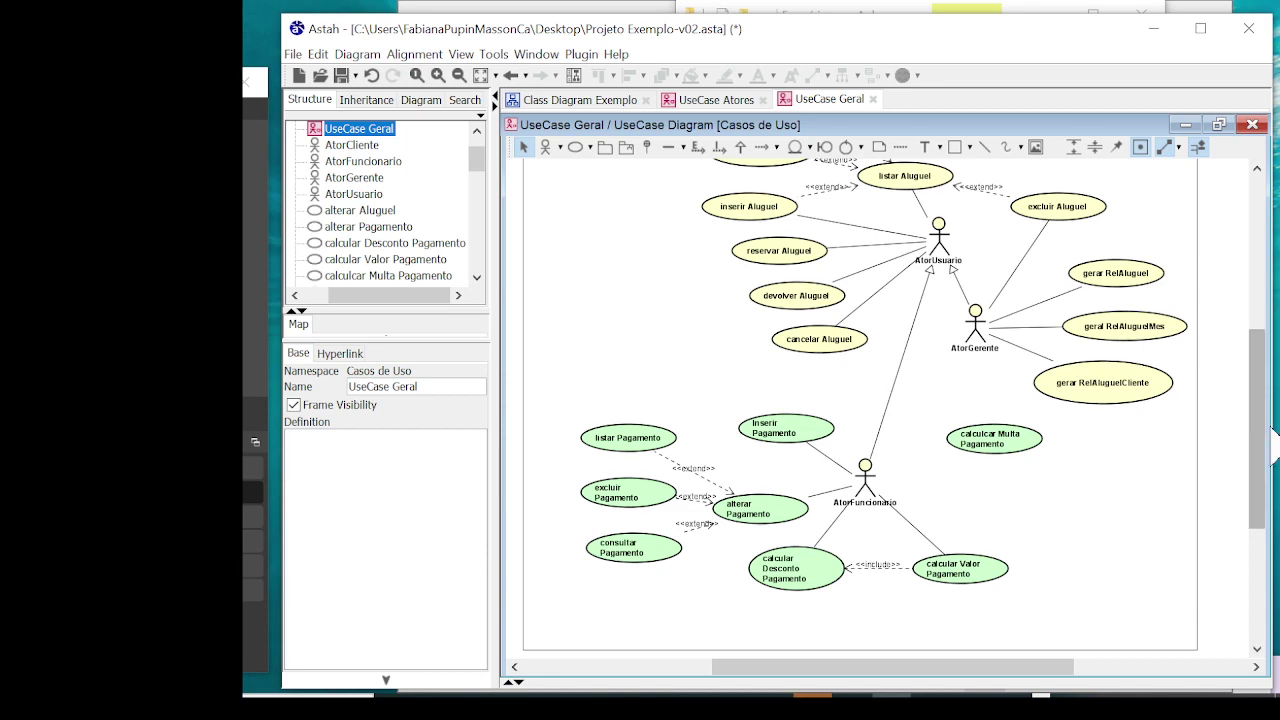
pyautogui.keyDown('ctrl'); pyautogui.scroll(-1, 1257, 392); pyautogui.keyUp('ctrl')
pyautogui.keyDown('ctrl'); pyautogui.scroll(-3, 1190, 420); pyautogui.keyUp('ctrl')
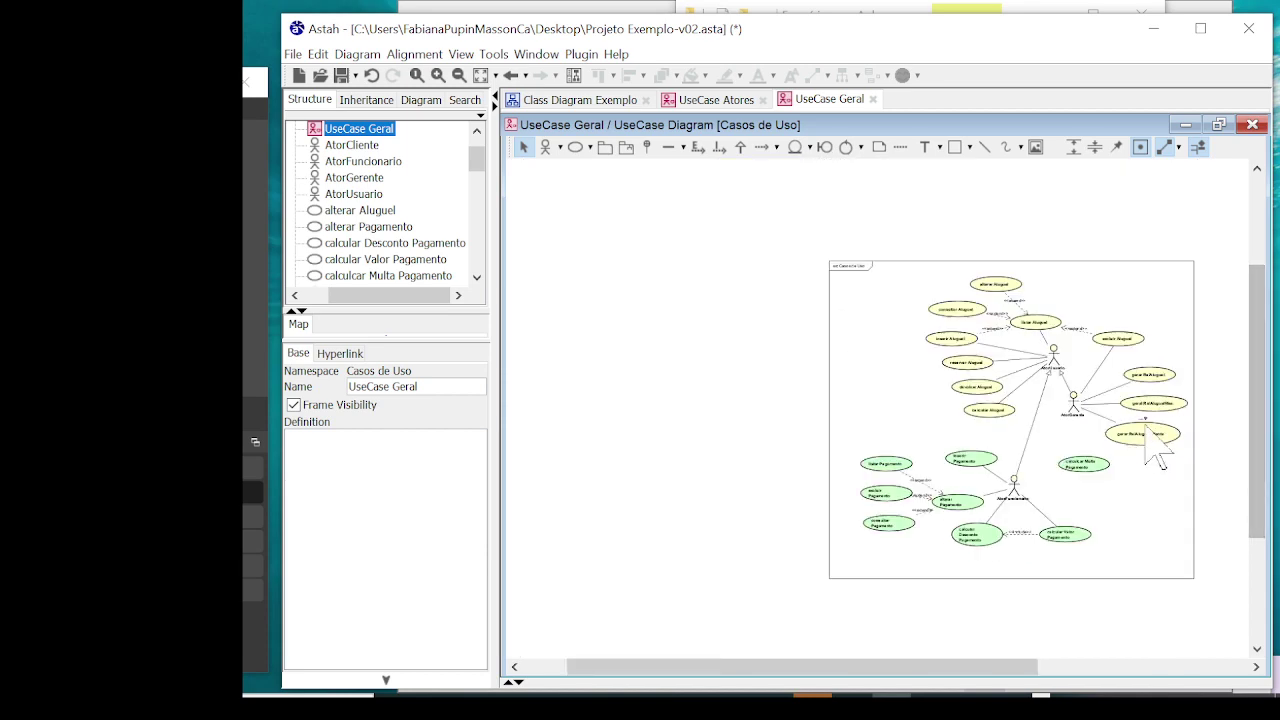
pyautogui.keyDown('ctrl'); pyautogui.scroll(3, 1155, 455); pyautogui.keyUp('ctrl')
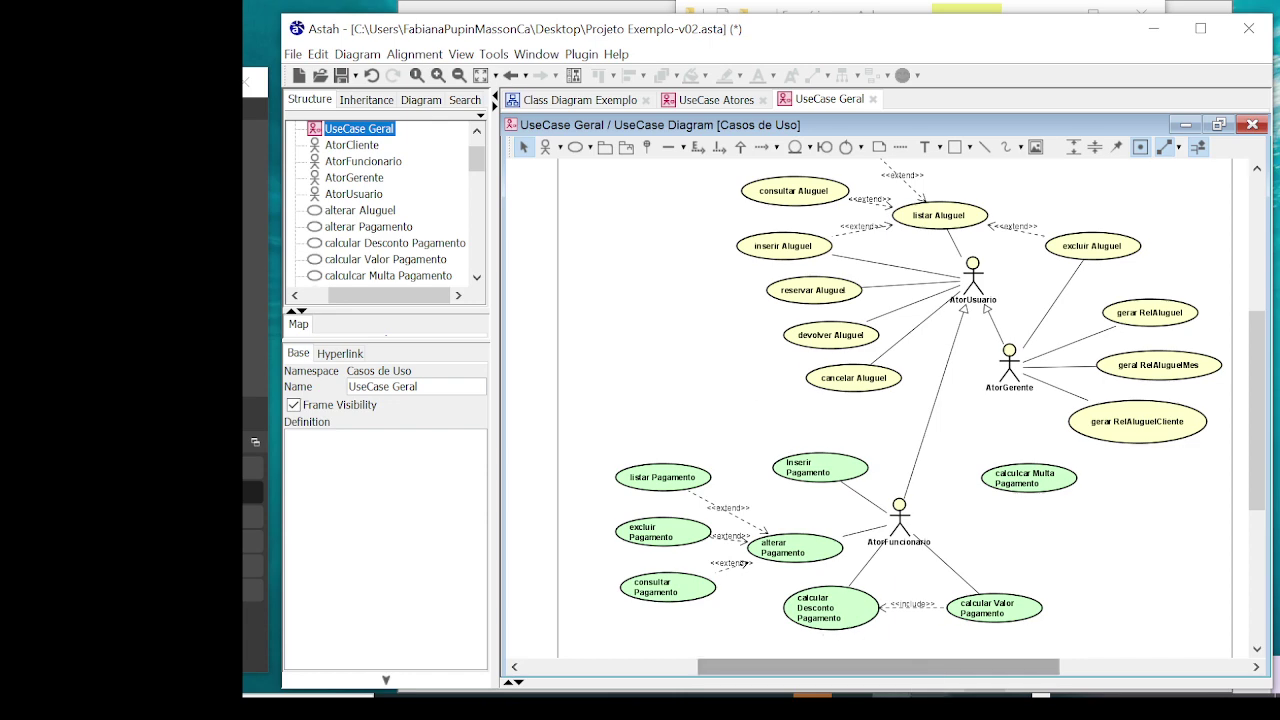
# Switch to the UML documentation PDF in Adobe Acrobat Reader and examine the example of use cases from the Ator Administrador view
pyautogui.click(931, 697)
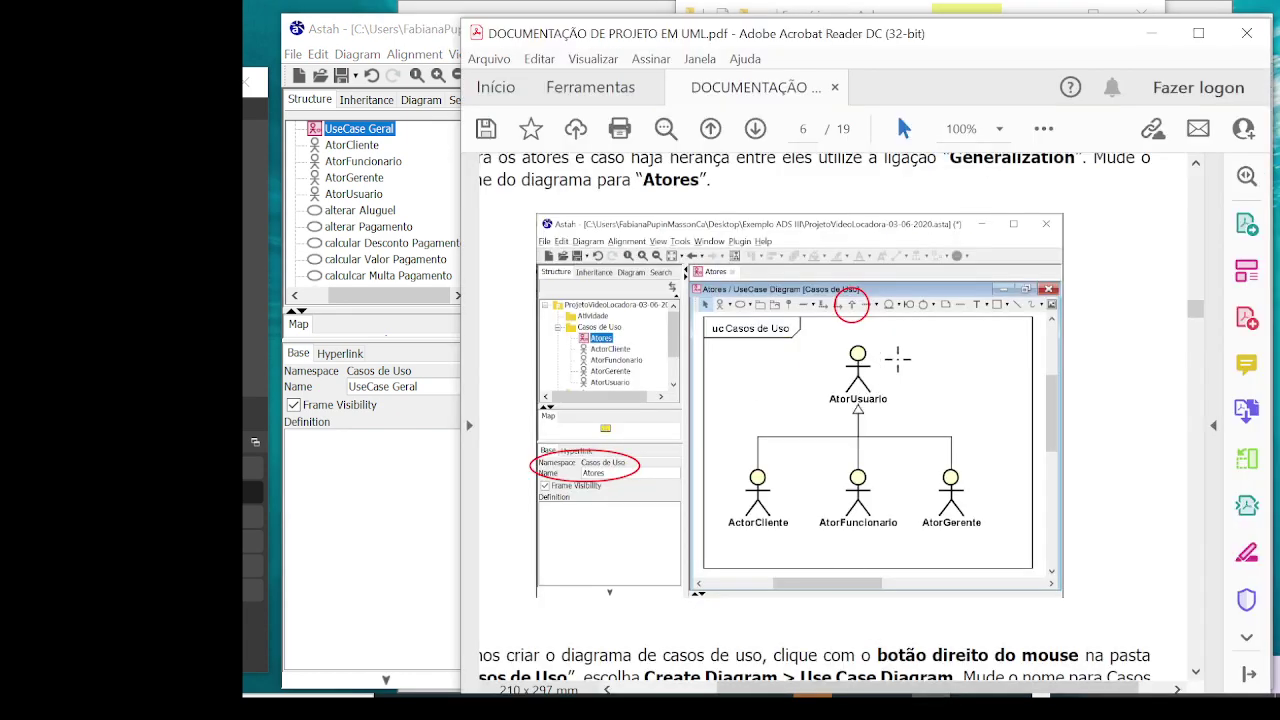
pyautogui.scroll(-2, 913, 358)
pyautogui.scroll(-5, 918, 373)
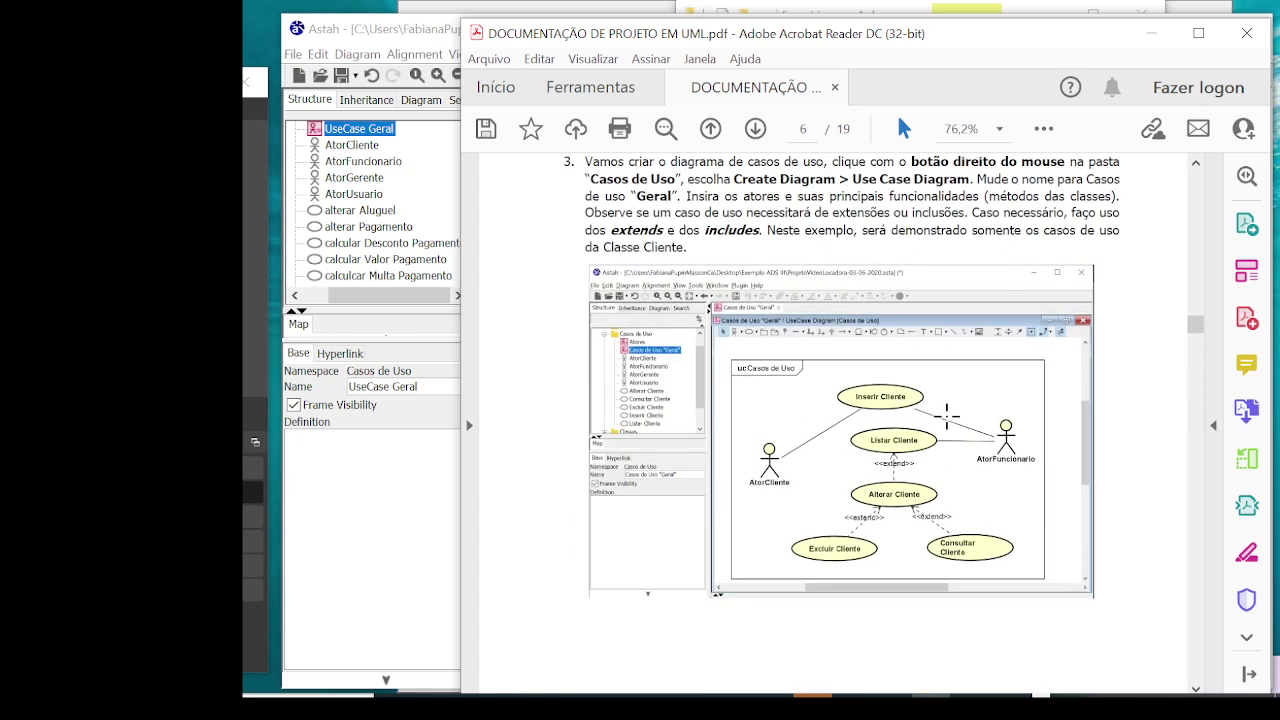
pyautogui.scroll(-7, 978, 464)
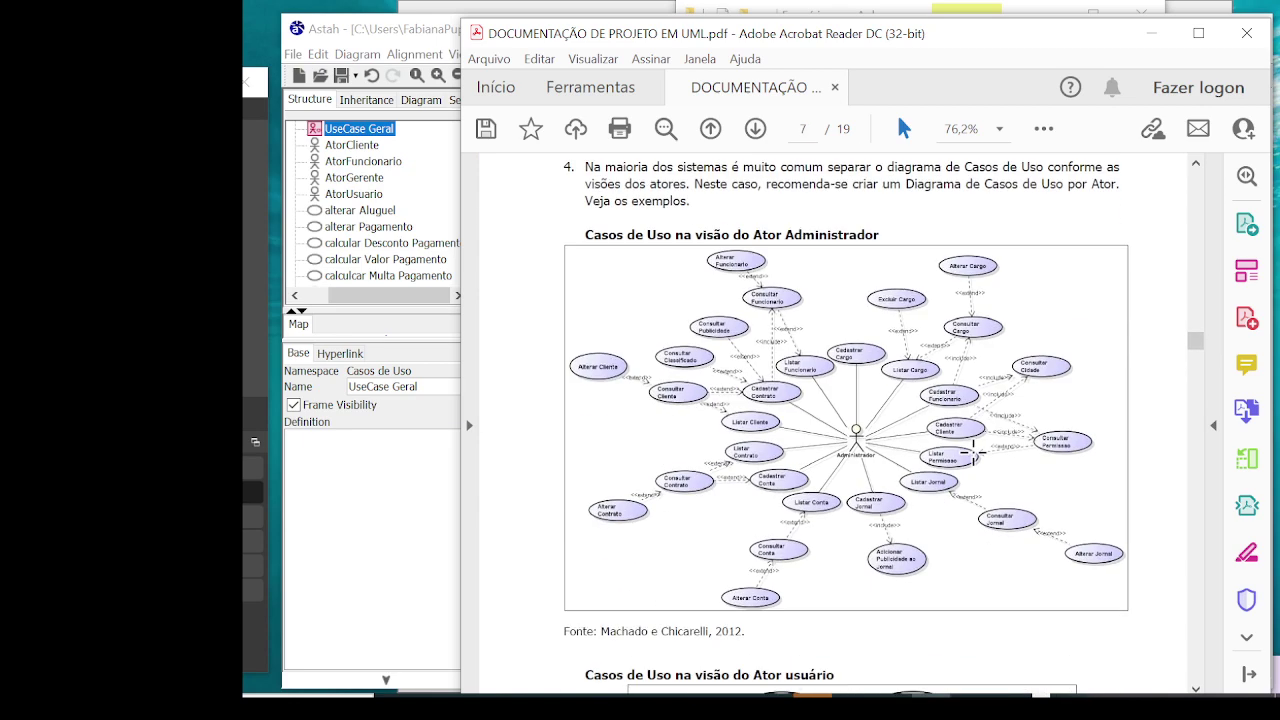
pyautogui.keyDown('ctrl'); pyautogui.scroll(2, 1010, 418); pyautogui.keyUp('ctrl')
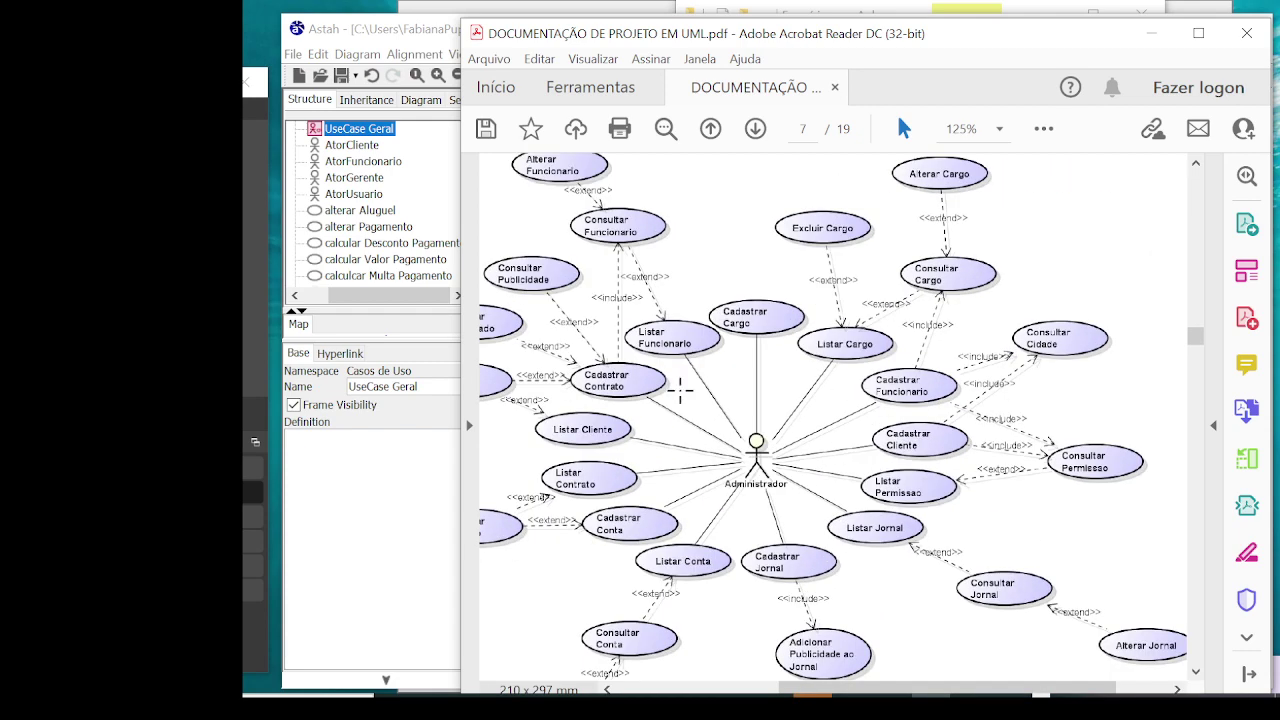
pyautogui.moveTo(460, 378); pyautogui.dragTo(250, 376)
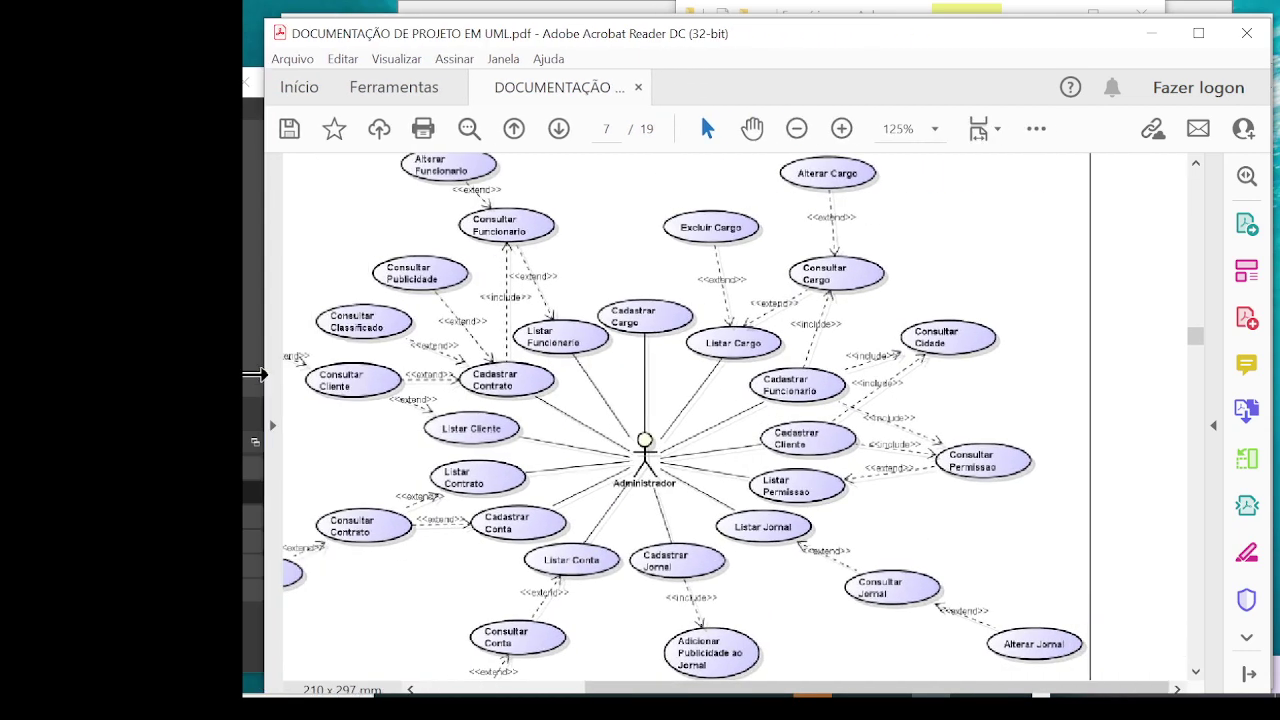
pyautogui.keyDown('ctrl'); pyautogui.scroll(-2, 536, 378); pyautogui.keyUp('ctrl')
pyautogui.scroll(-1, 670, 190)
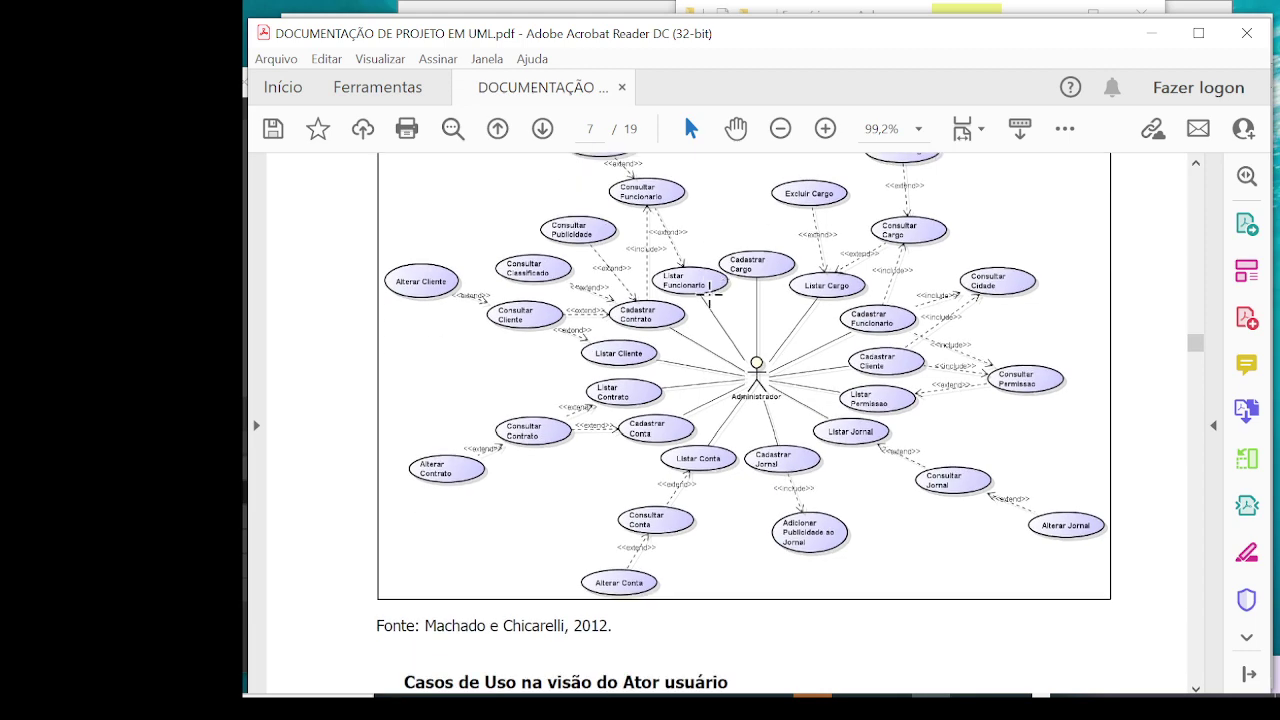
pyautogui.scroll(1, 706, 390)
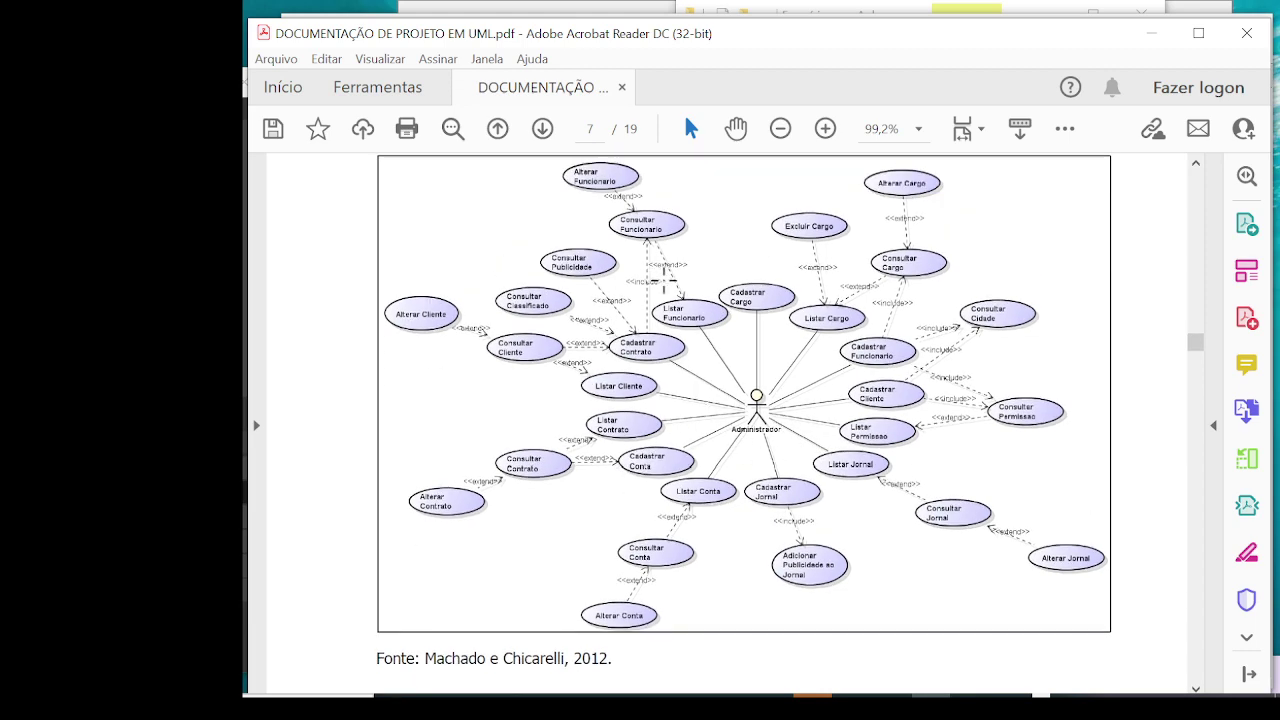
pyautogui.scroll(3, 690, 330)
pyautogui.moveTo(545, 242); pyautogui.dragTo(785, 262)
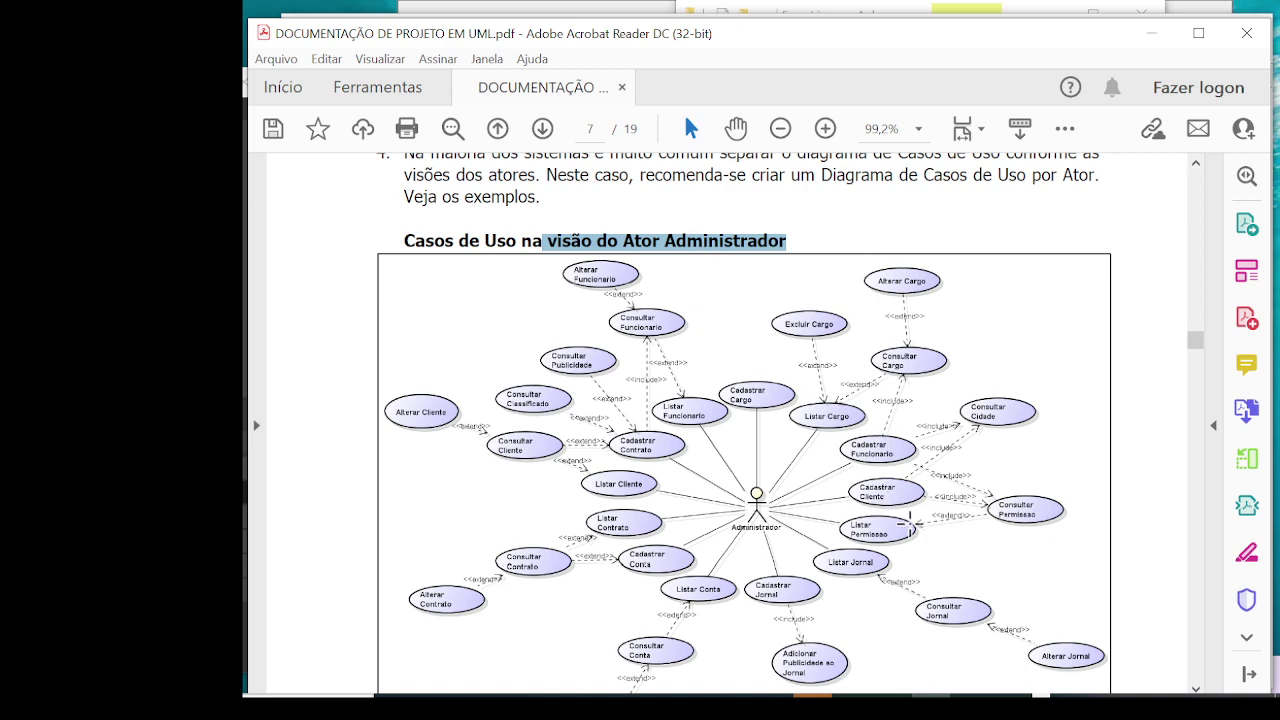
# Examine the example of use cases from the Ator usuário view and the instructions for documenting each use case
pyautogui.scroll(-5, 910, 522)
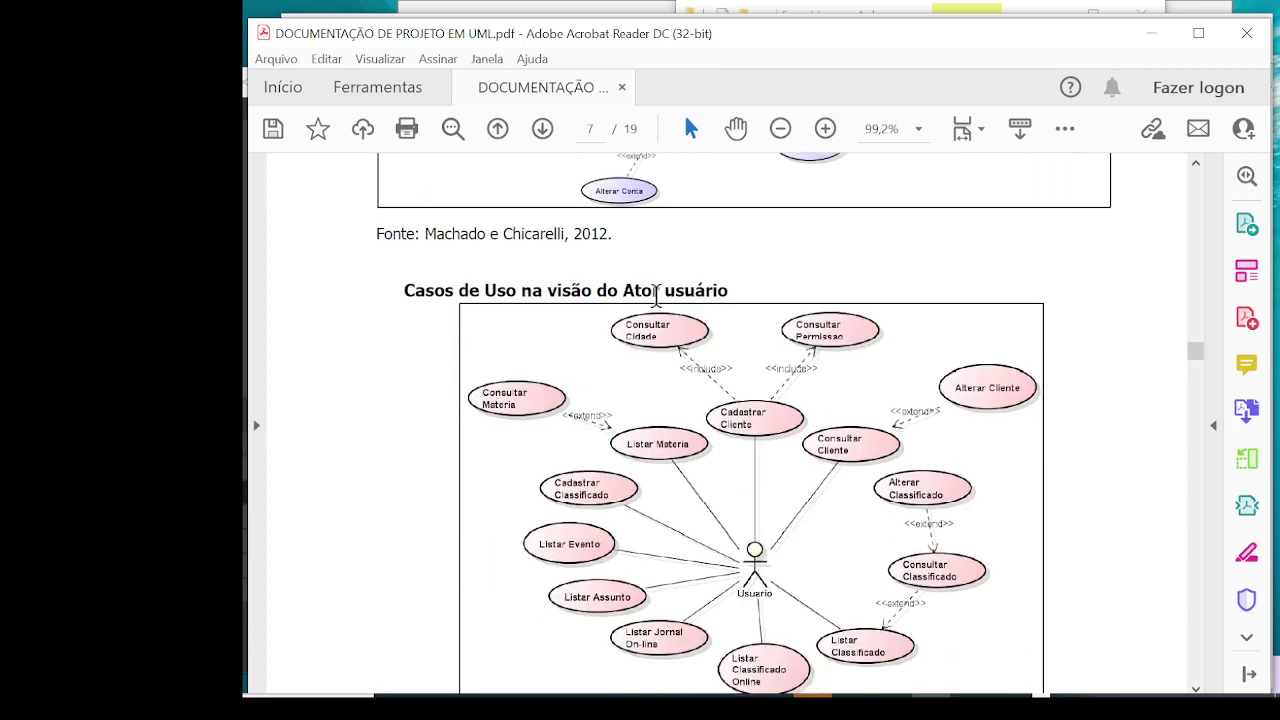
pyautogui.scroll(-2, 692, 300)
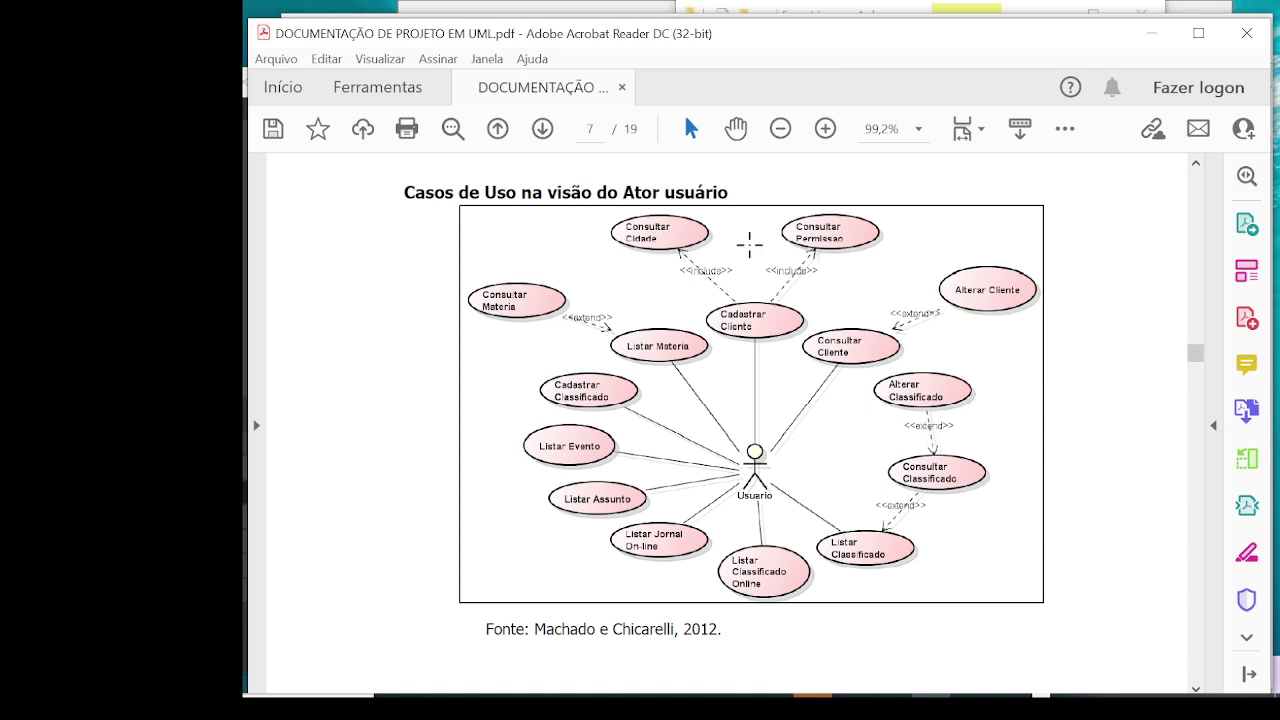
pyautogui.scroll(-6, 749, 244)
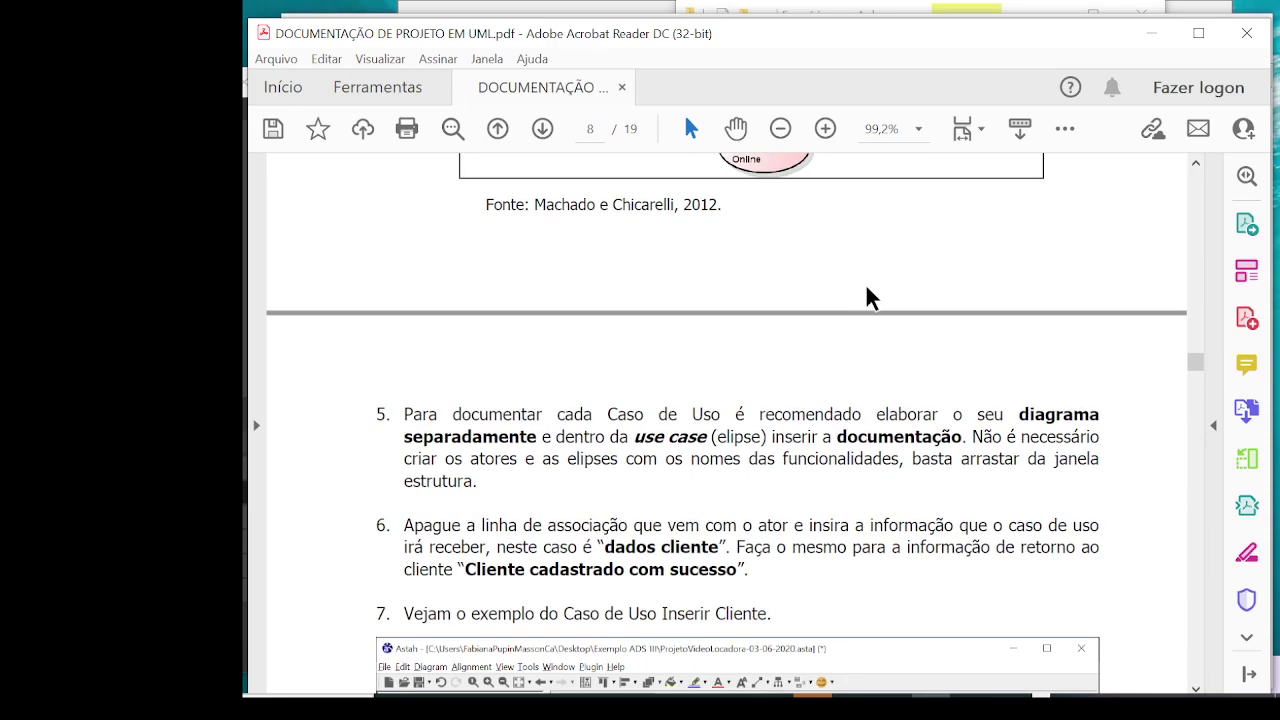
pyautogui.scroll(8, 868, 285)
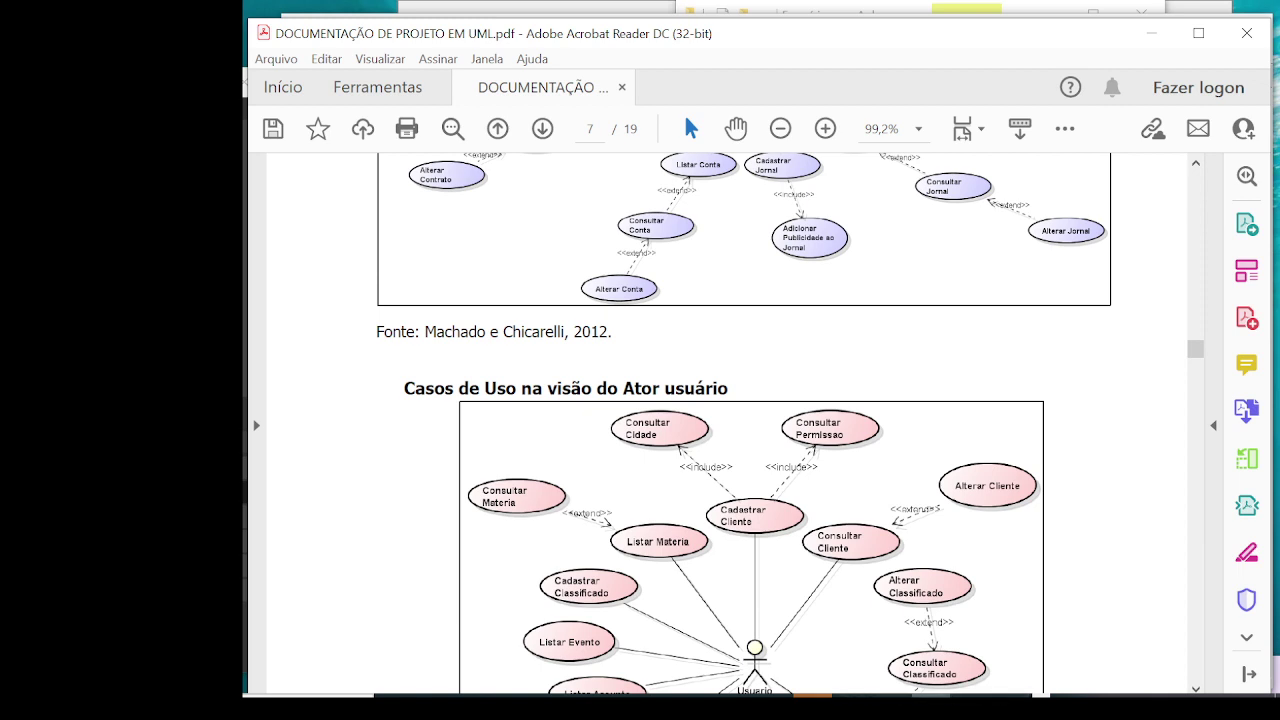
# Switch back to Astah and save the project
pyautogui.hotkey('alt', 'Tab')
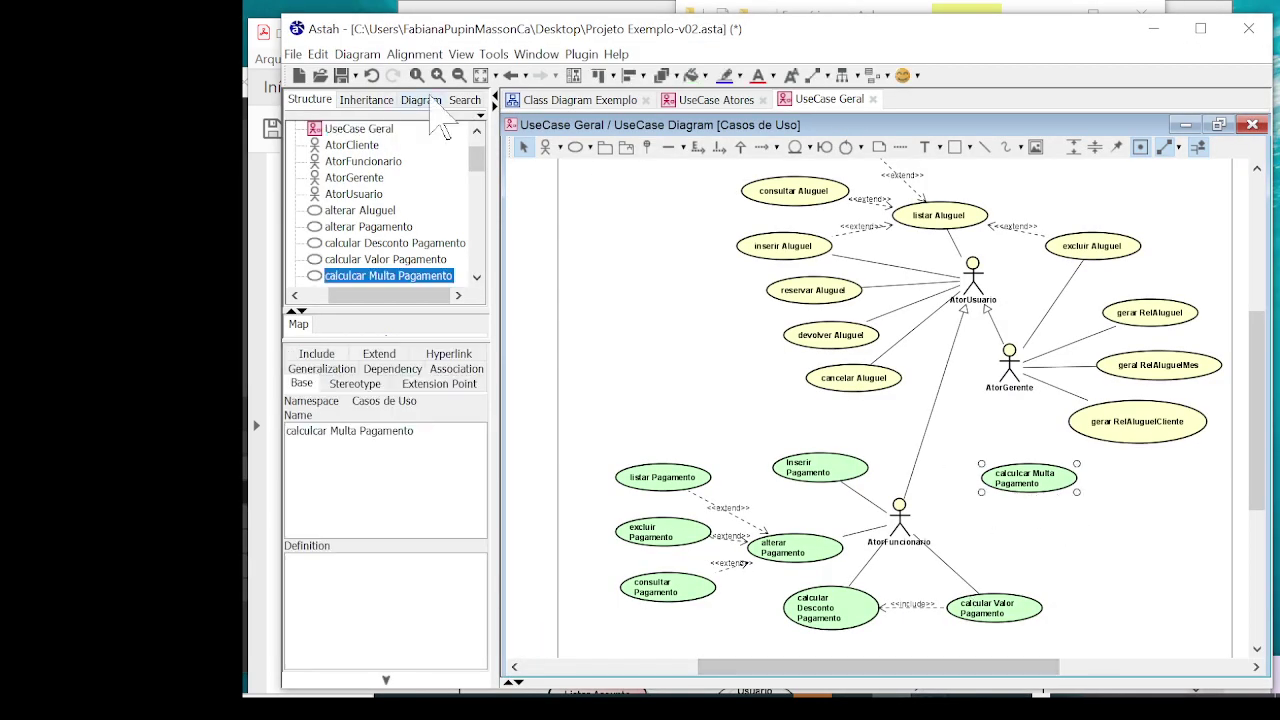
pyautogui.click(341, 76)
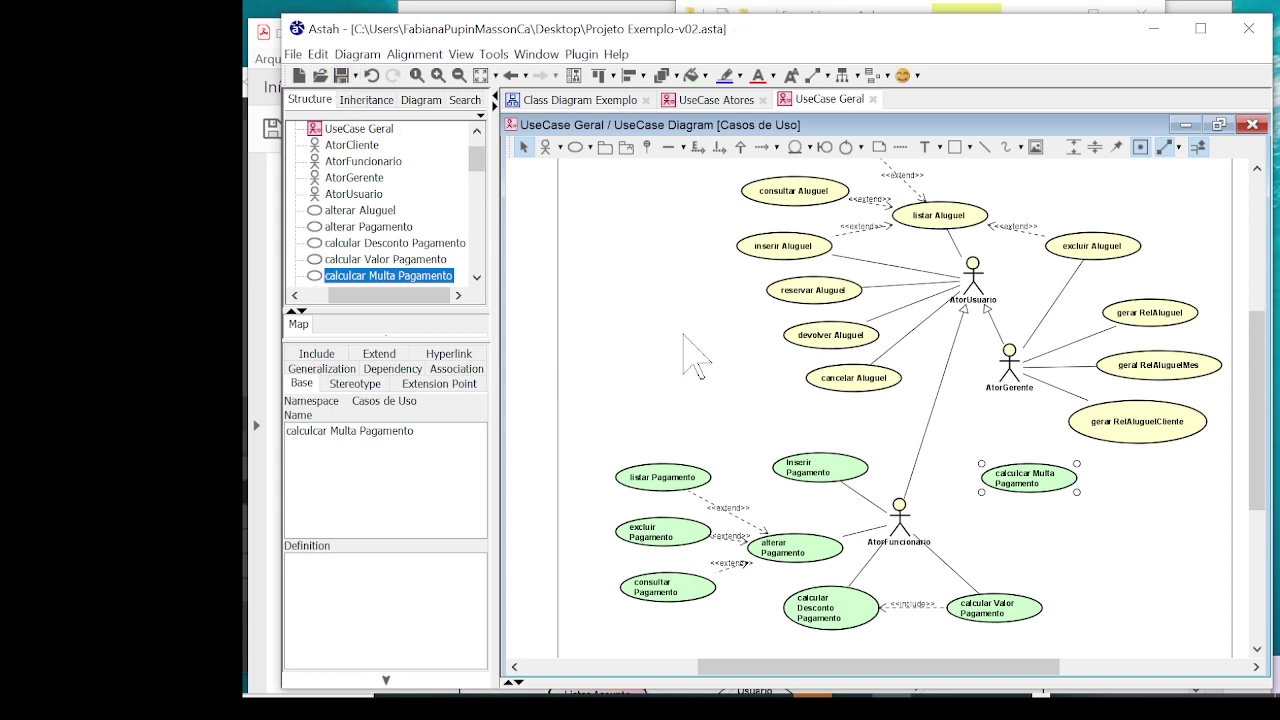